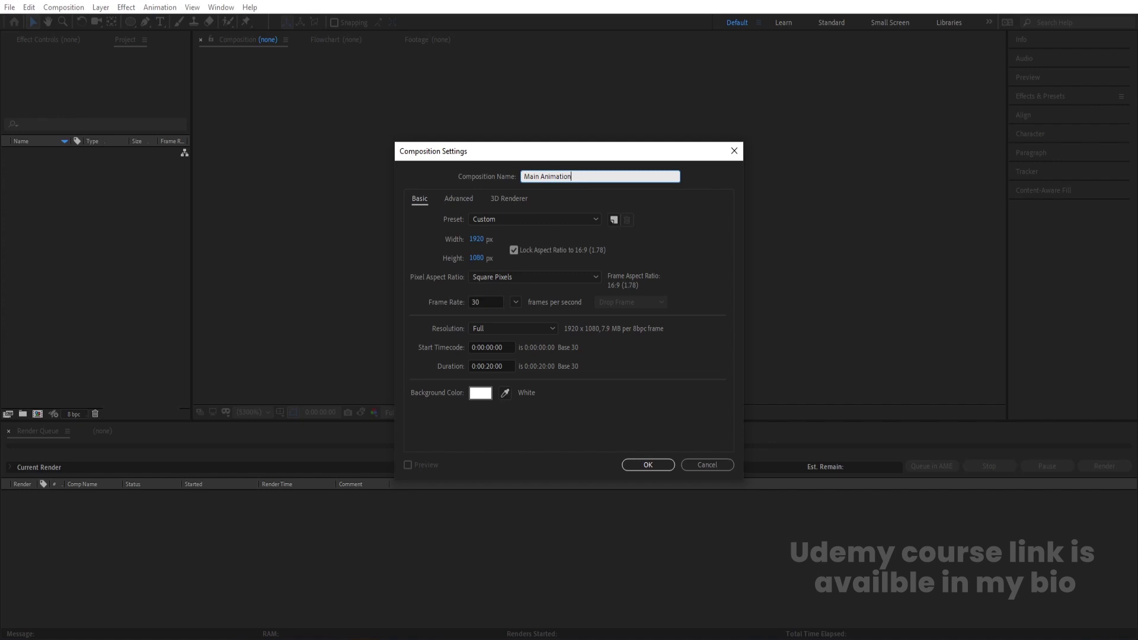
Step: Create the Main Animation composition and add a locked, full-size white solid named bg
{"action": "key", "text": "Return"}
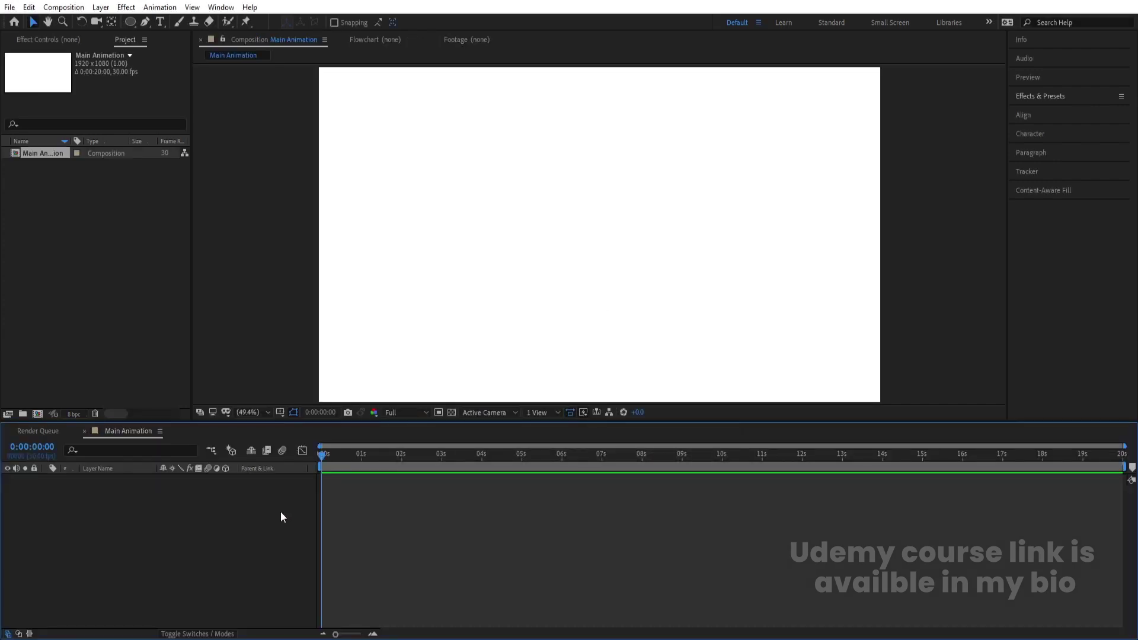
{"action": "key", "text": "ctrl+y"}
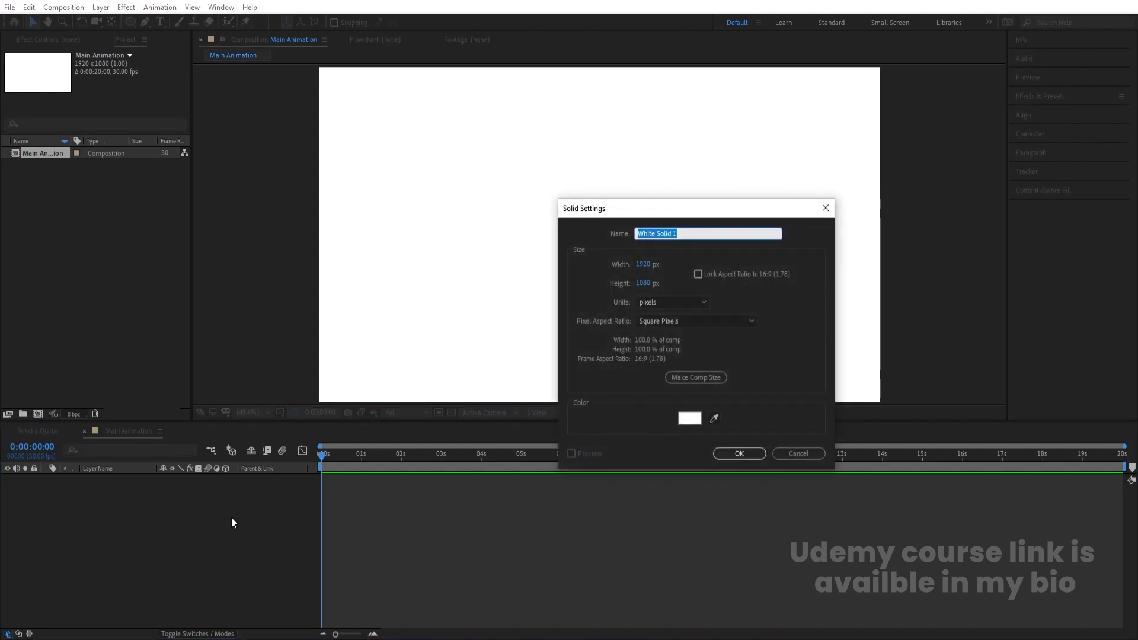
{"action": "key", "text": "Num_Lock"}
{"action": "type", "text": "-"}
{"action": "type", "text": "bg"}
{"action": "key", "text": "Return"}
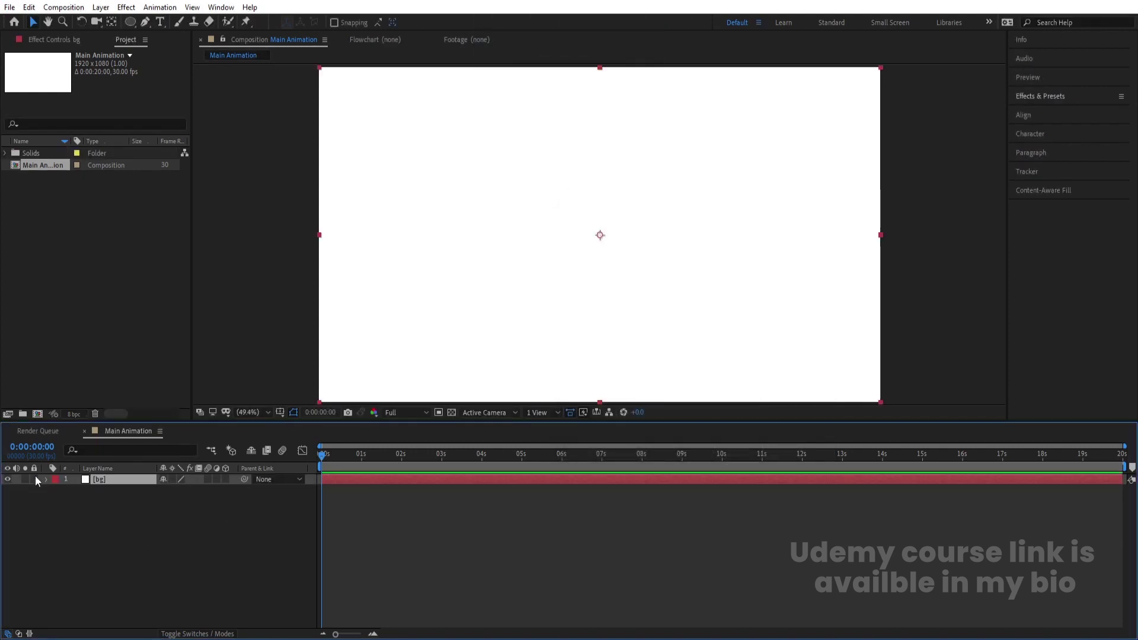
{"action": "left_click", "coordinate": [34, 479]}
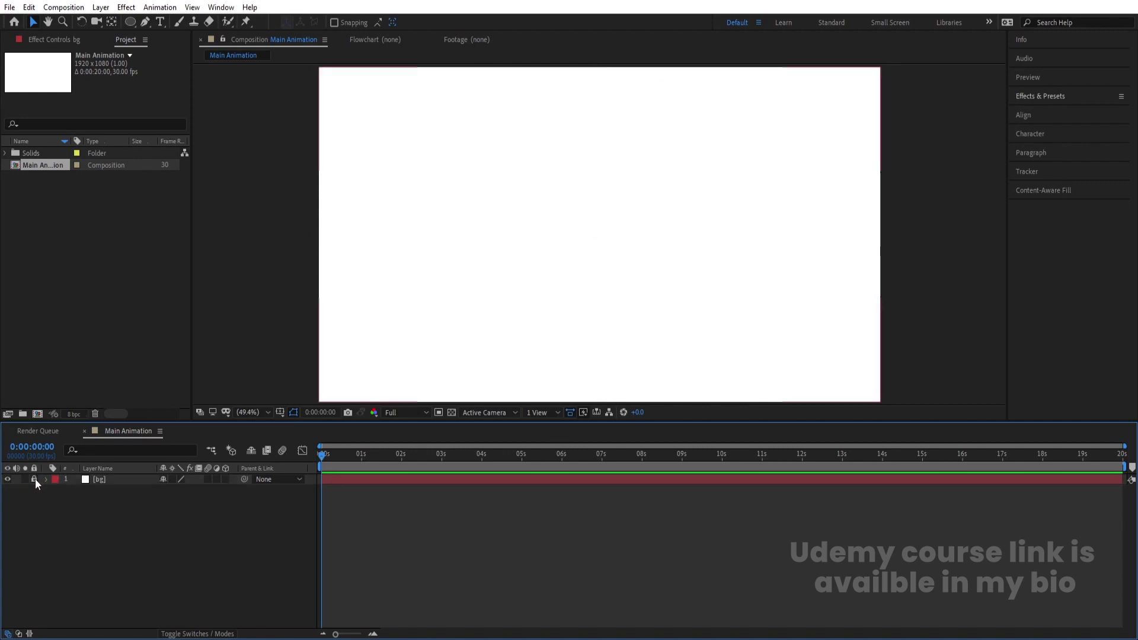
Step: Draw an ellipse near the middle of the composition with no stroke and a solid blue 0090FF fill
{"action": "left_click", "coordinate": [131, 22]}
{"action": "left_click", "coordinate": [362, 23]}
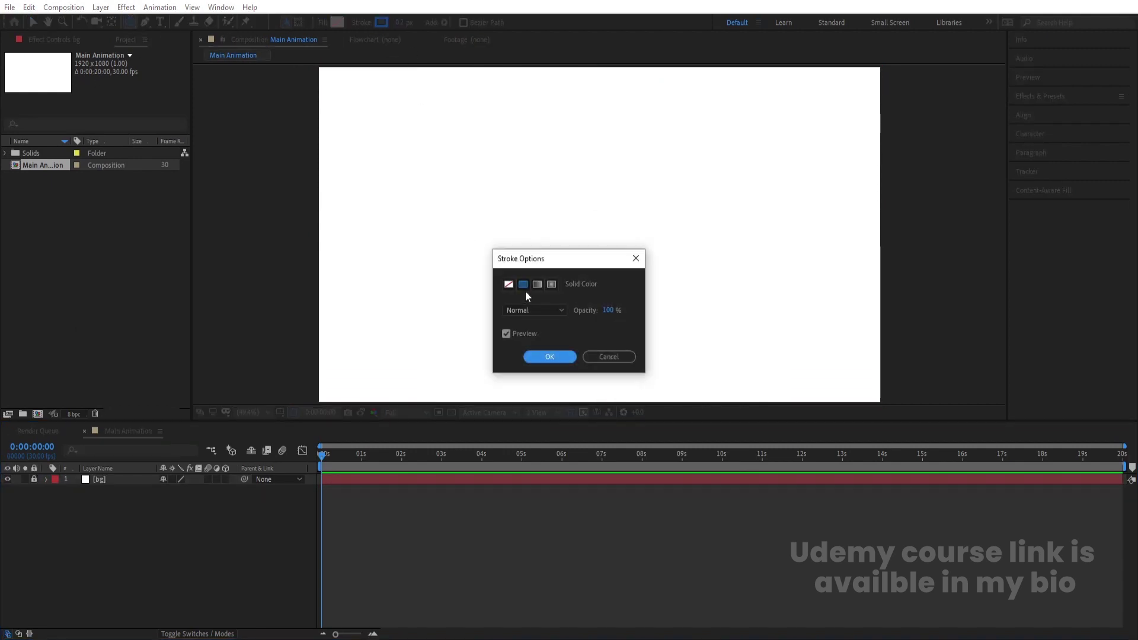
{"action": "left_click", "coordinate": [509, 284]}
{"action": "left_click", "coordinate": [537, 356]}
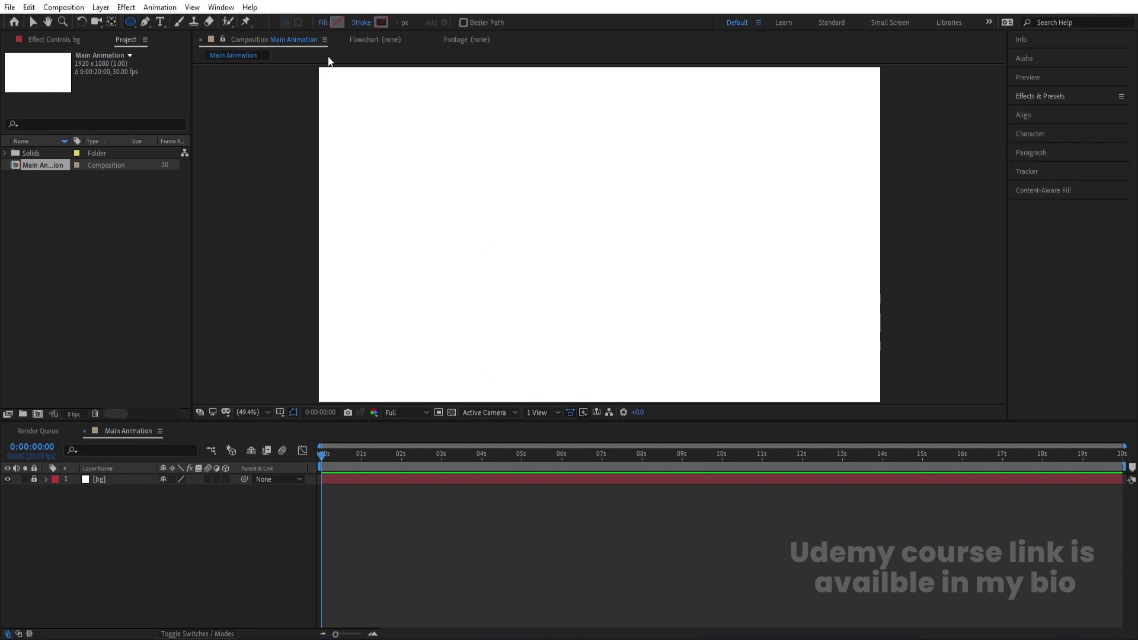
{"action": "left_click", "coordinate": [339, 23]}
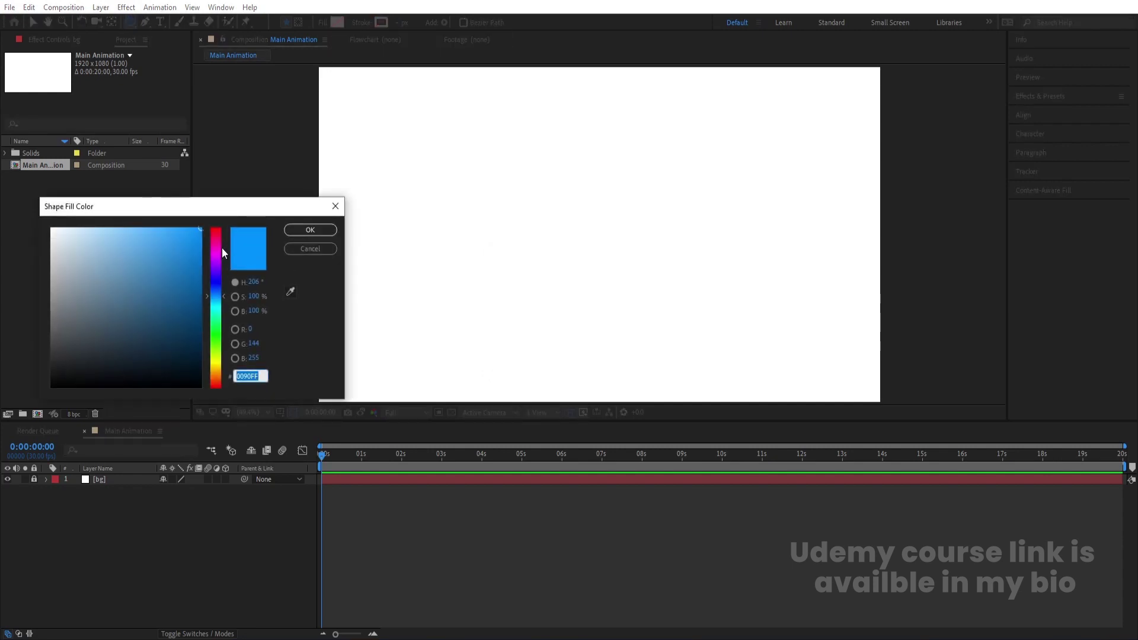
{"action": "left_click", "coordinate": [310, 230]}
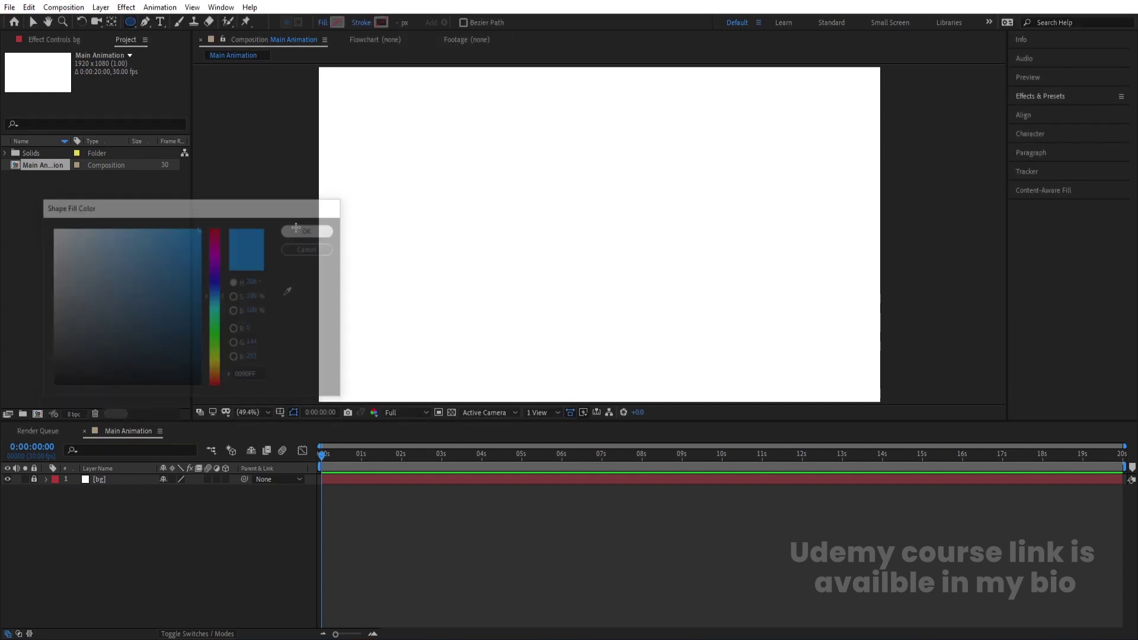
{"action": "left_click", "coordinate": [564, 196]}
{"action": "left_click_drag", "start_coordinate": [564, 196], "coordinate": [645, 281]}
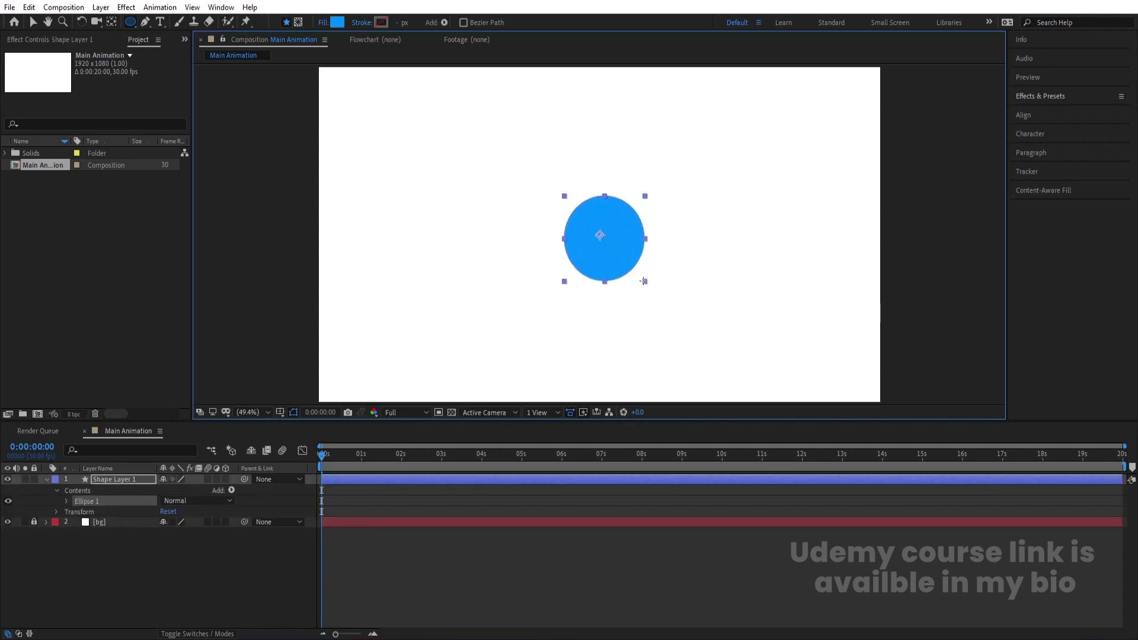
Step: Center the ellipse layer's anchor point and align the layer horizontally and vertically to the composition's center
{"action": "left_click", "coordinate": [139, 485]}
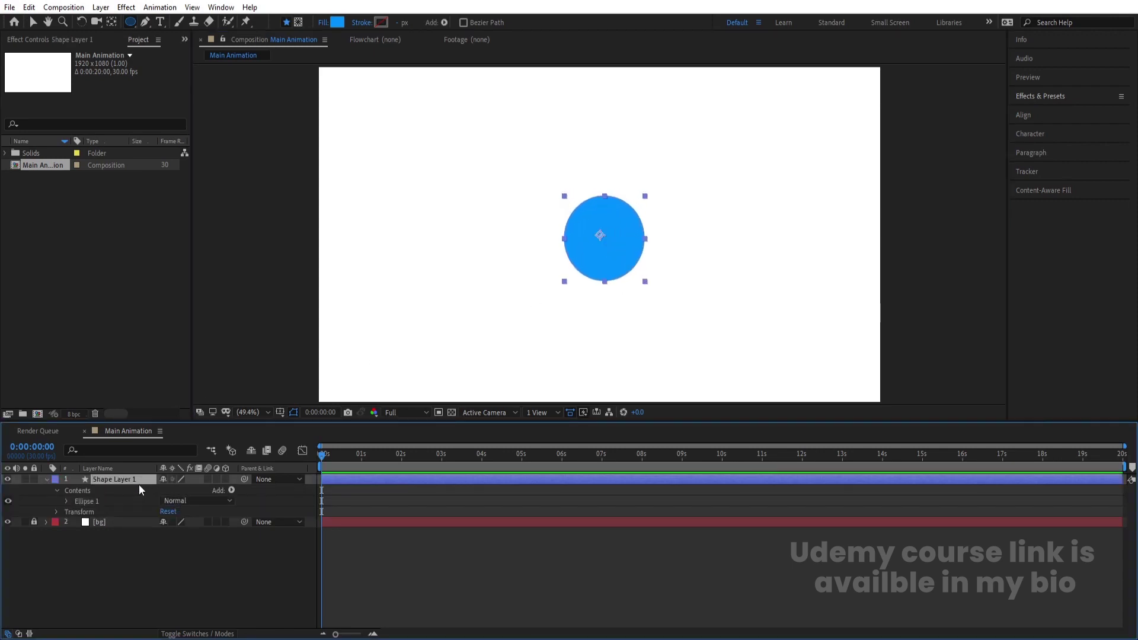
{"action": "key", "text": "ctrl+alt+Home"}
{"action": "left_click", "coordinate": [1037, 118]}
{"action": "left_click", "coordinate": [1042, 146]}
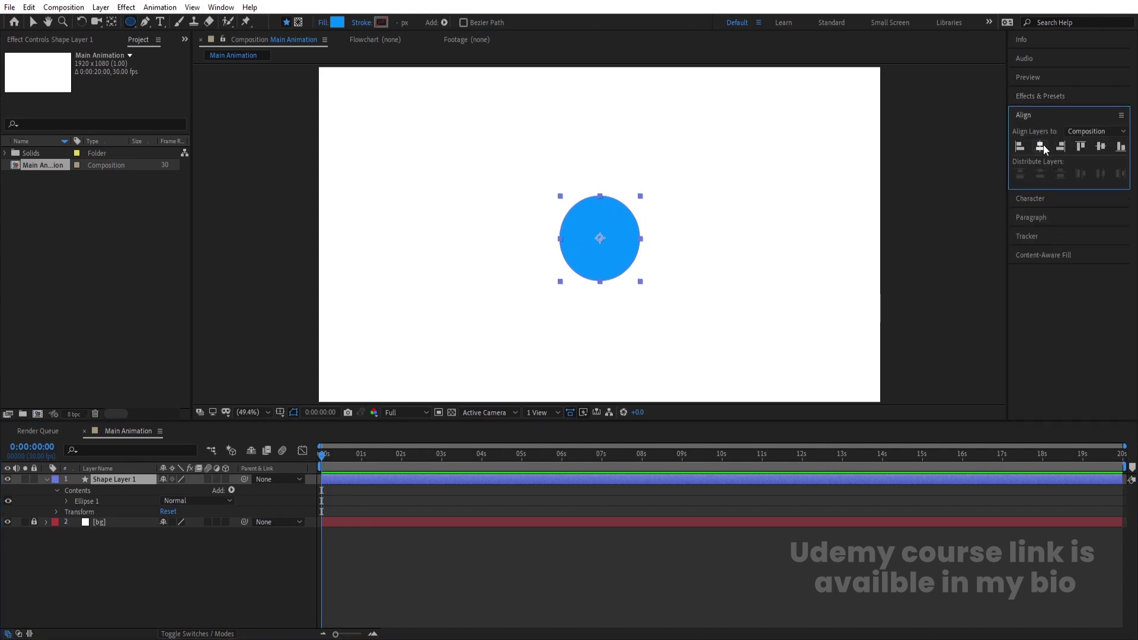
{"action": "left_click", "coordinate": [1100, 147]}
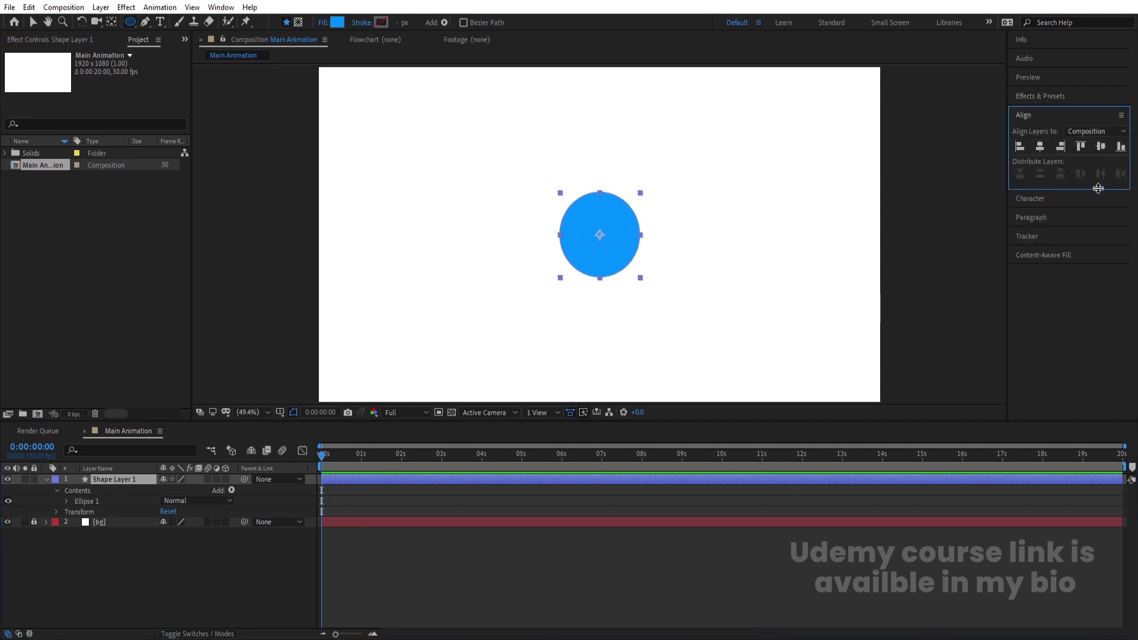
Step: Rename the ellipse's shape layer to main
{"action": "left_click", "coordinate": [110, 480]}
{"action": "key", "text": "Return"}
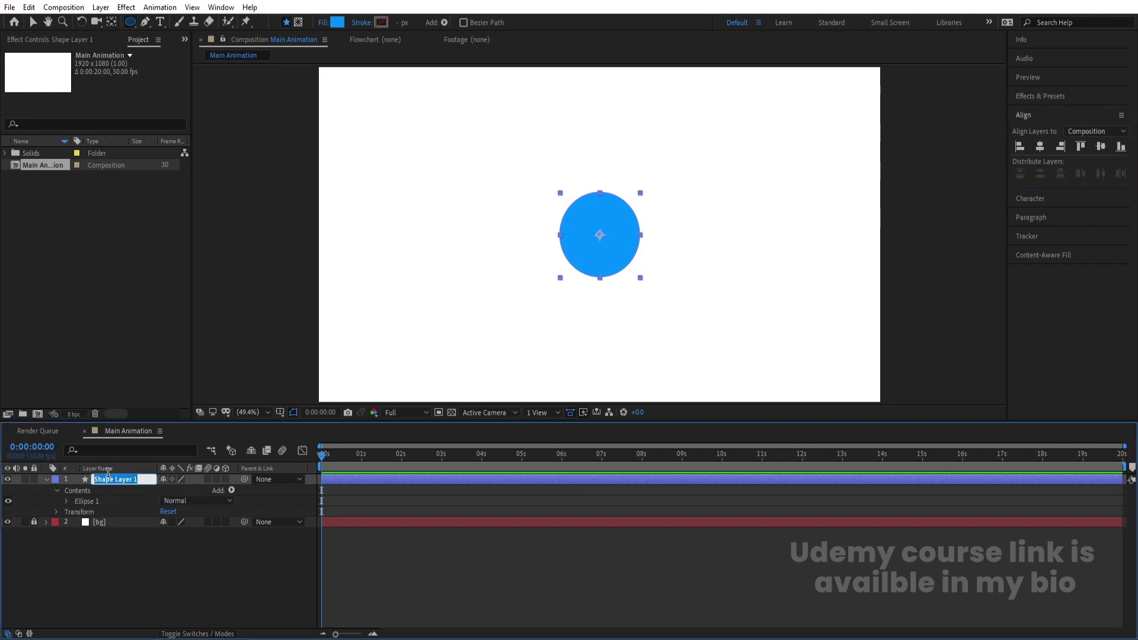
{"action": "type", "text": "main"}
{"action": "key", "text": "Return"}
Step: Move the main layer below the frame to position 960, 1222 and keyframe its position at 0:00:00:00
{"action": "key", "text": "p"}
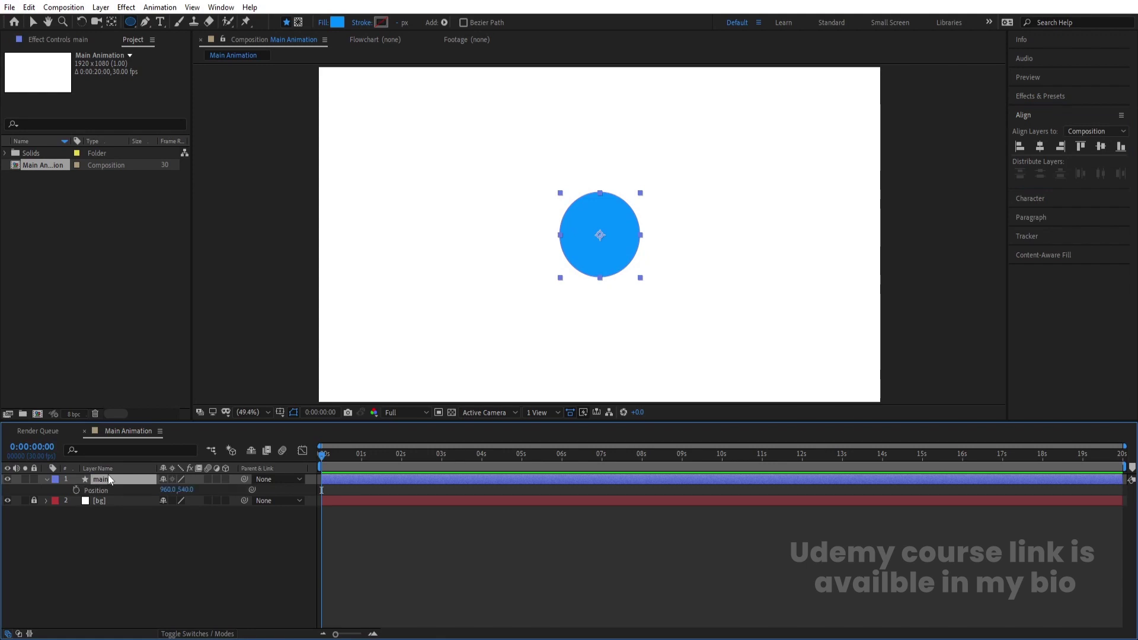
{"action": "left_click_drag", "start_coordinate": [186, 489], "coordinate": [534, 550]}
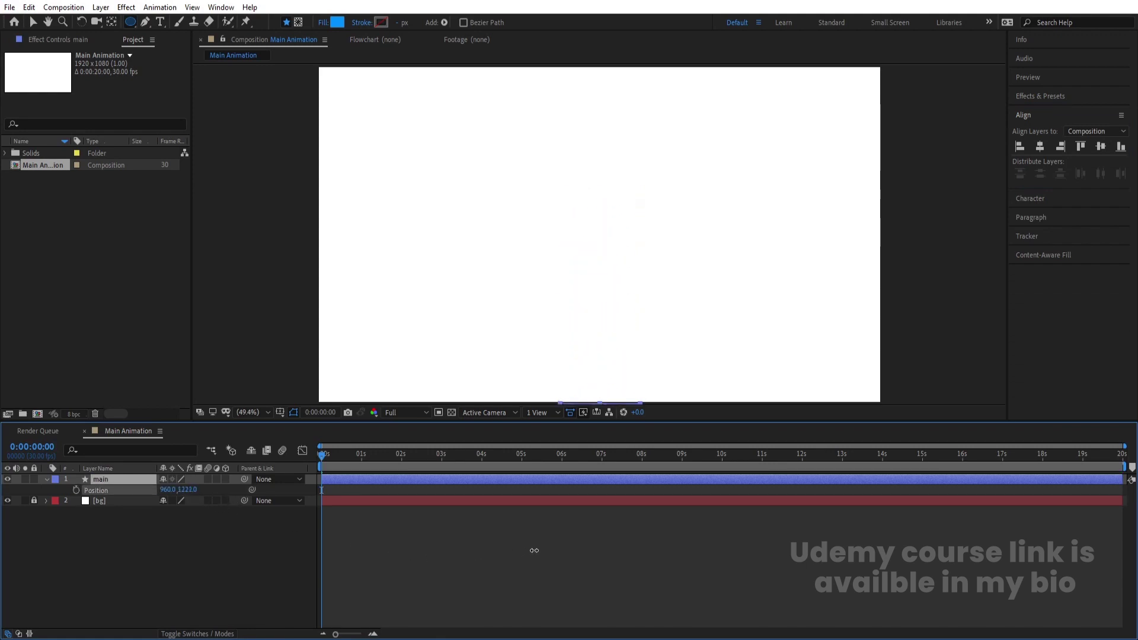
{"action": "left_click", "coordinate": [76, 490]}
Step: Add a position keyframe at 0:00:01:00 with the circle aligned vertically to the composition's center
{"action": "key", "text": "equal"}
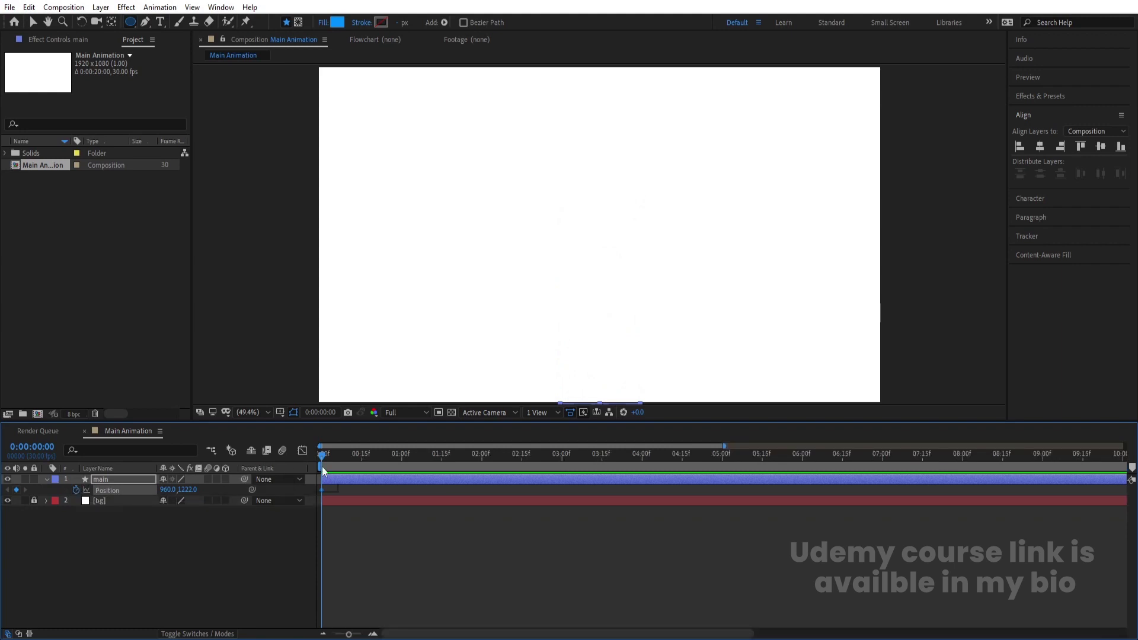
{"action": "left_click", "coordinate": [401, 457]}
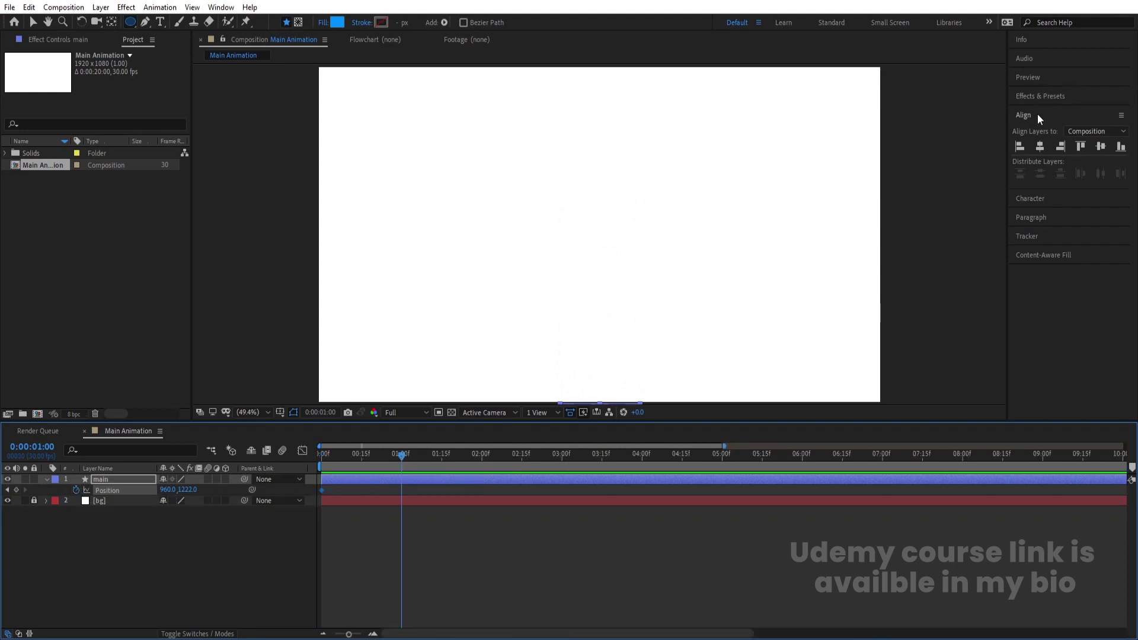
{"action": "left_click", "coordinate": [1103, 147]}
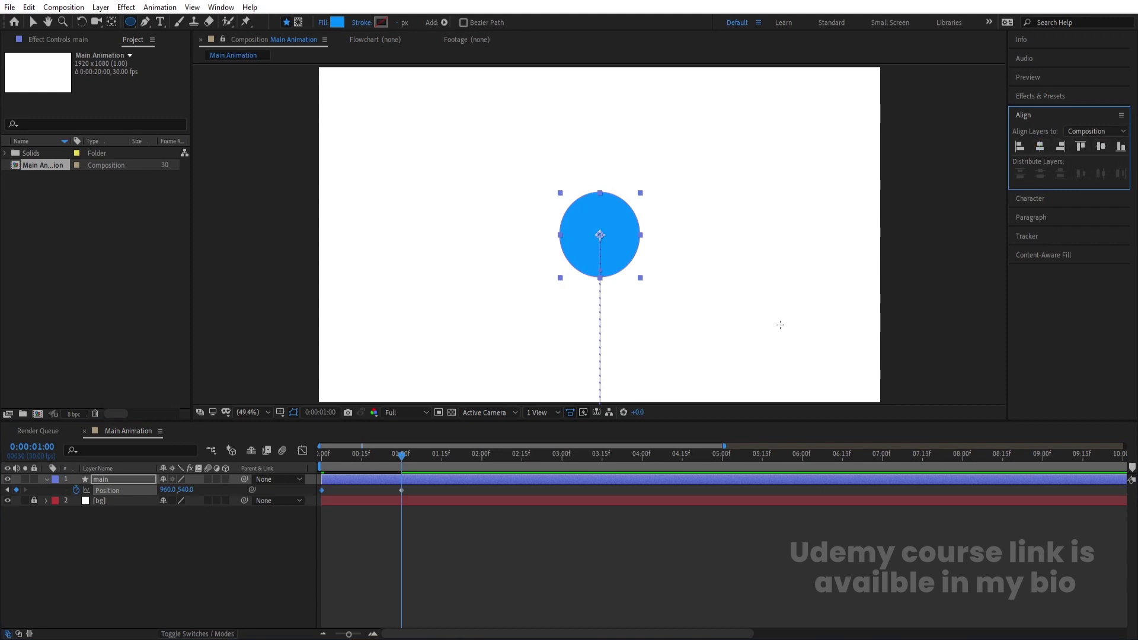
Step: Ease the two position keyframes, shape the speed graph to peak early and slow down gradually, and preview the motion
{"action": "left_click_drag", "start_coordinate": [473, 538], "coordinate": [180, 456]}
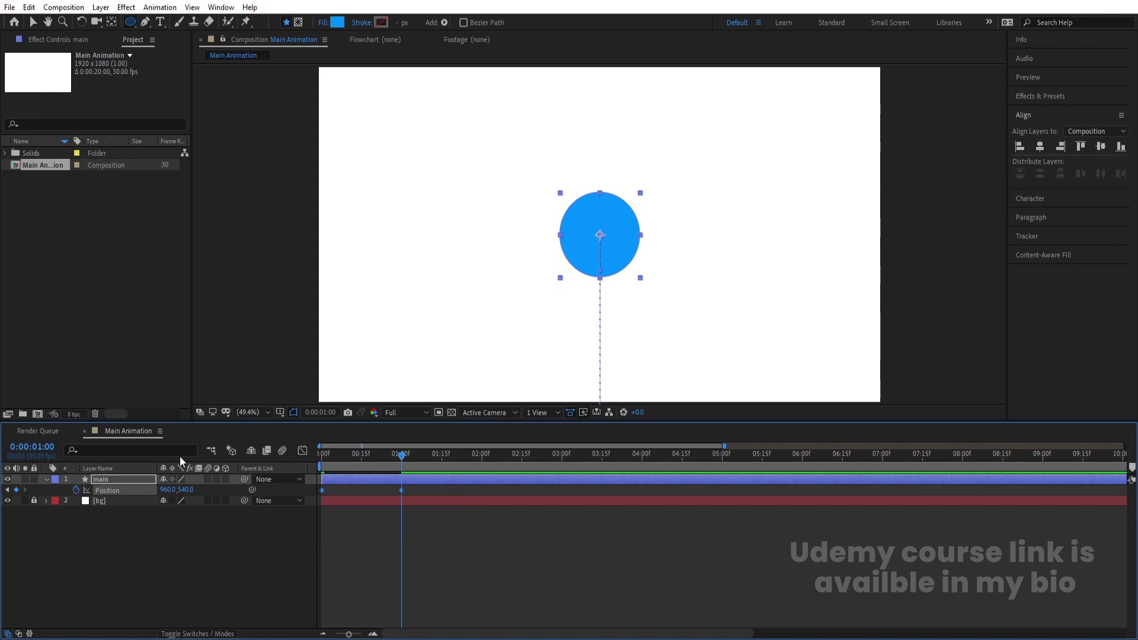
{"action": "left_click", "coordinate": [303, 449]}
{"action": "left_click", "coordinate": [401, 600]}
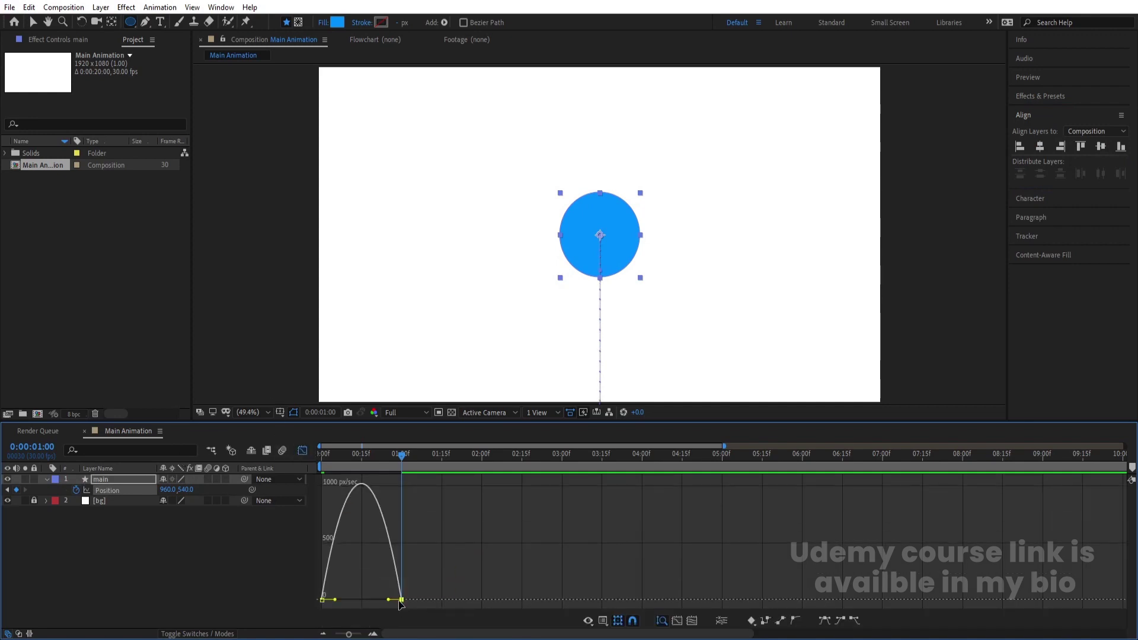
{"action": "left_click_drag", "start_coordinate": [389, 599], "coordinate": [328, 600]}
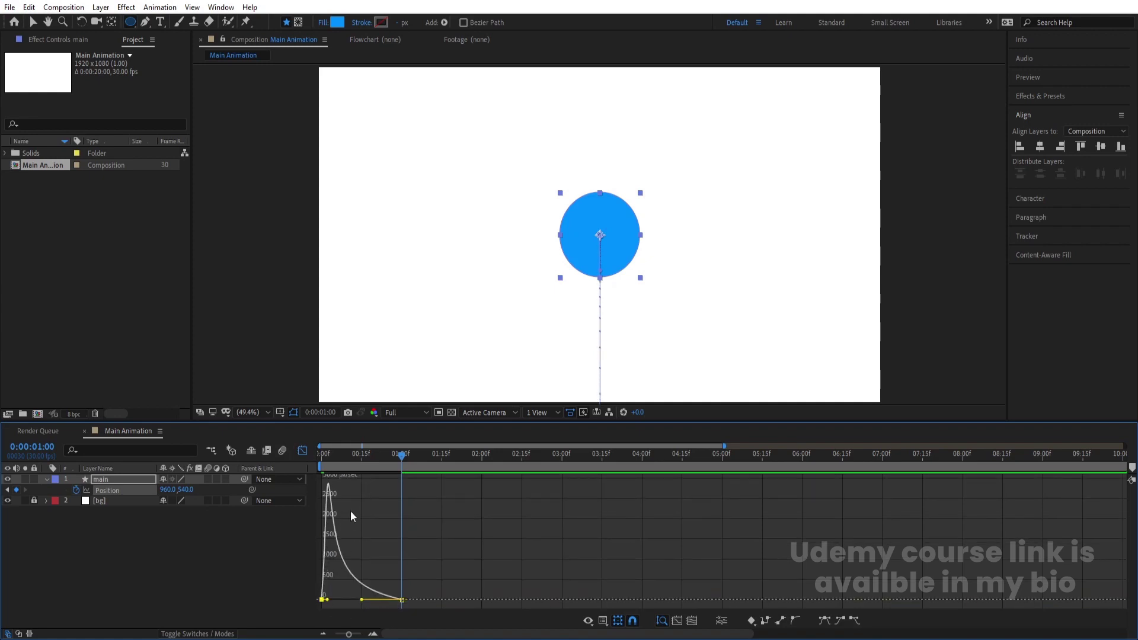
{"action": "key", "text": "space"}
{"action": "key", "text": "space"}
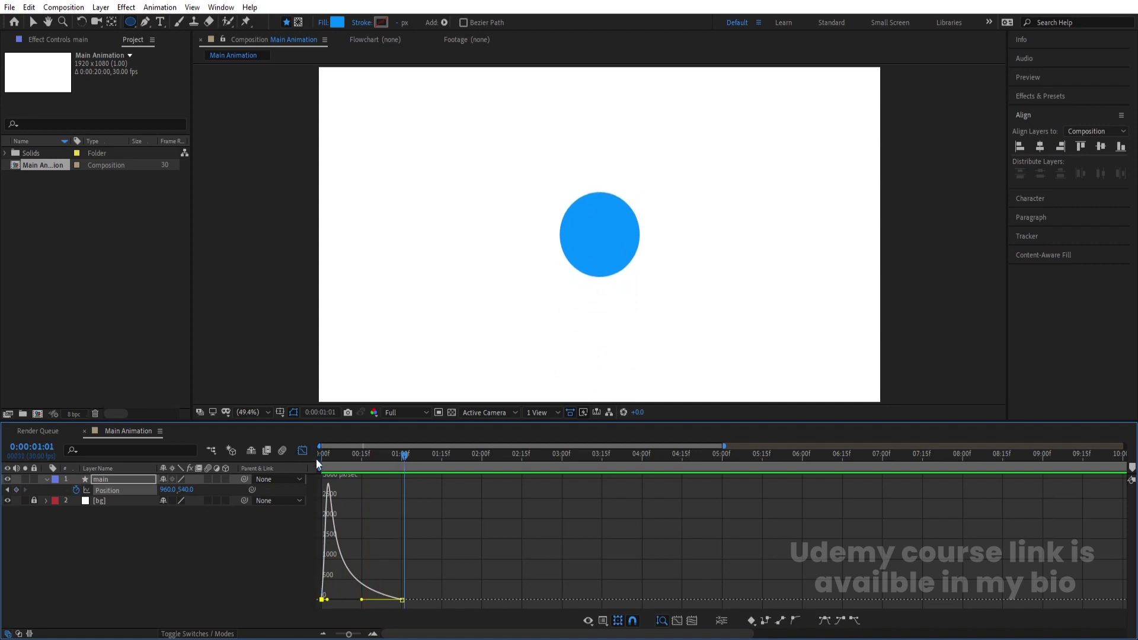
{"action": "left_click", "coordinate": [303, 452]}
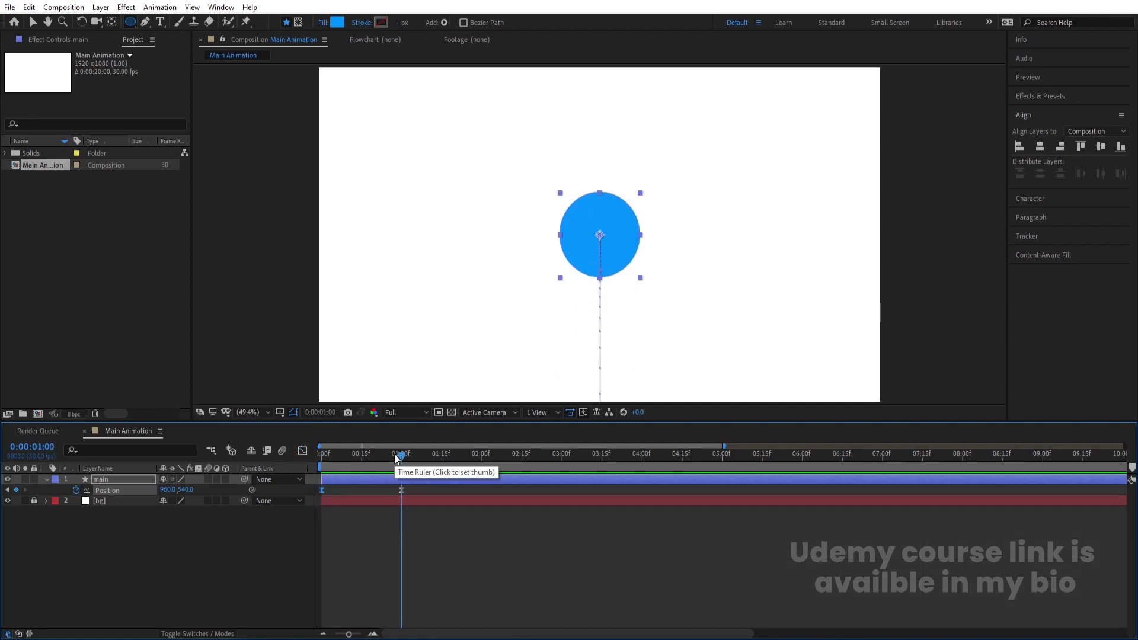
Step: Move the playhead to 0:00:00:22 and make main a 3D layer
{"action": "left_click_drag", "start_coordinate": [402, 455], "coordinate": [380, 459]}
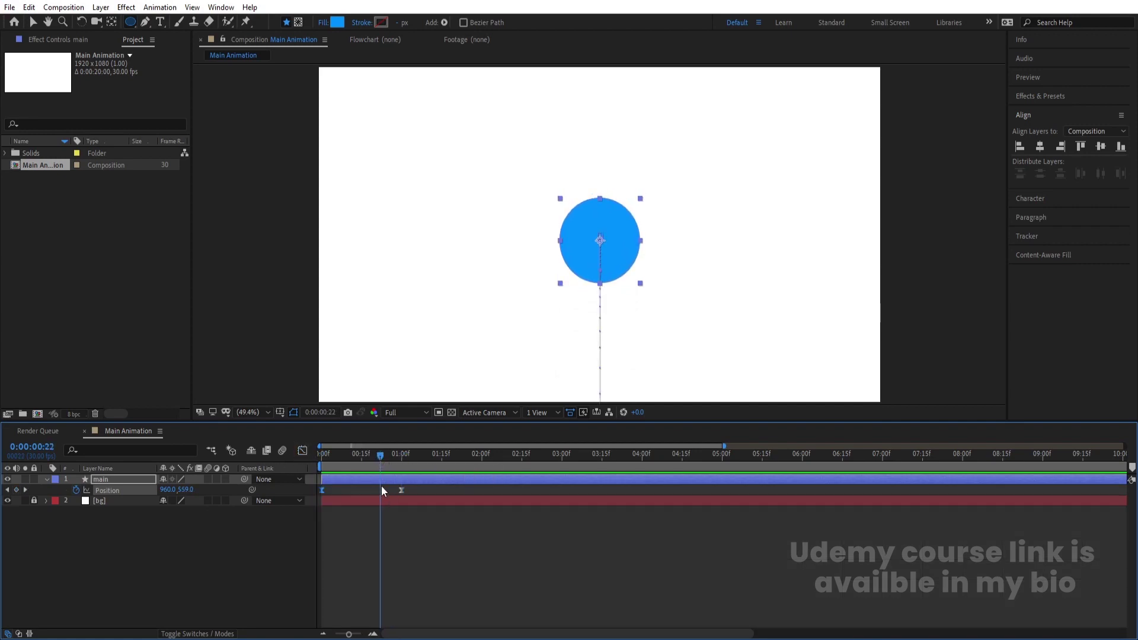
{"action": "left_click", "coordinate": [225, 543]}
{"action": "left_click", "coordinate": [111, 479]}
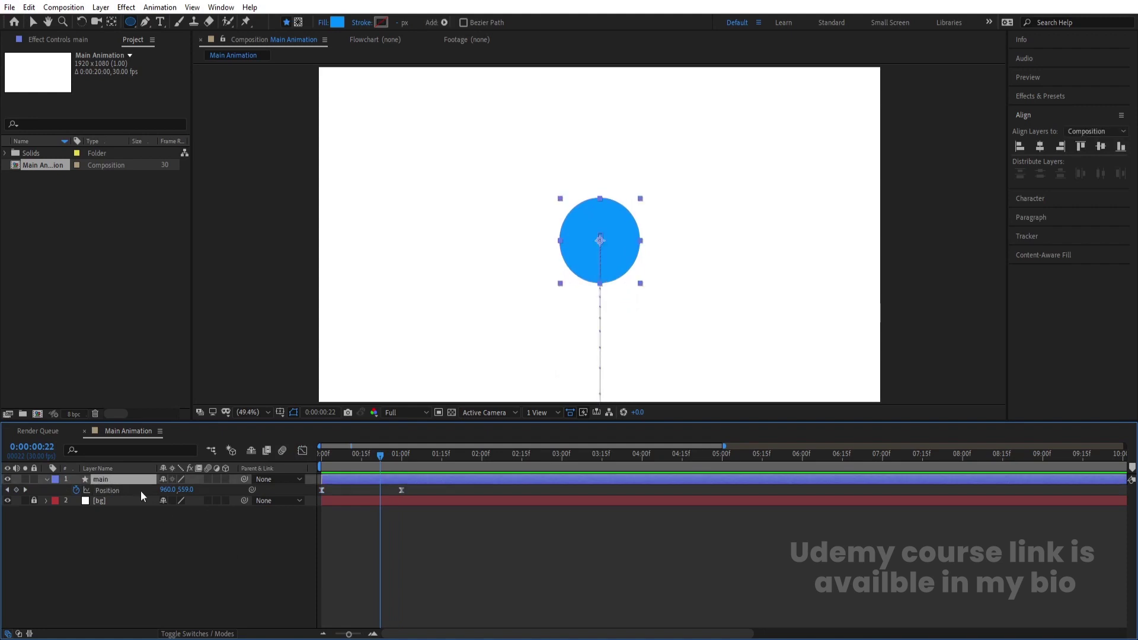
{"action": "left_click", "coordinate": [225, 479]}
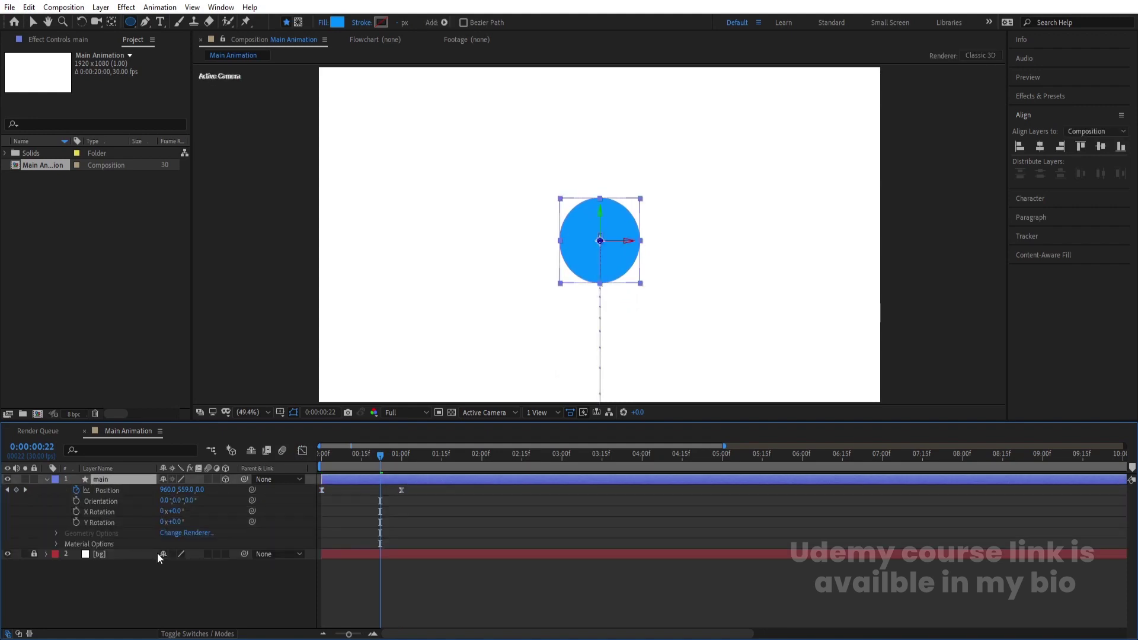
Step: Keyframe the main layer's scale at 140% at 0:00:00:22, and display its rotation properties
{"action": "key", "text": "s"}
{"action": "left_click", "coordinate": [178, 490]}
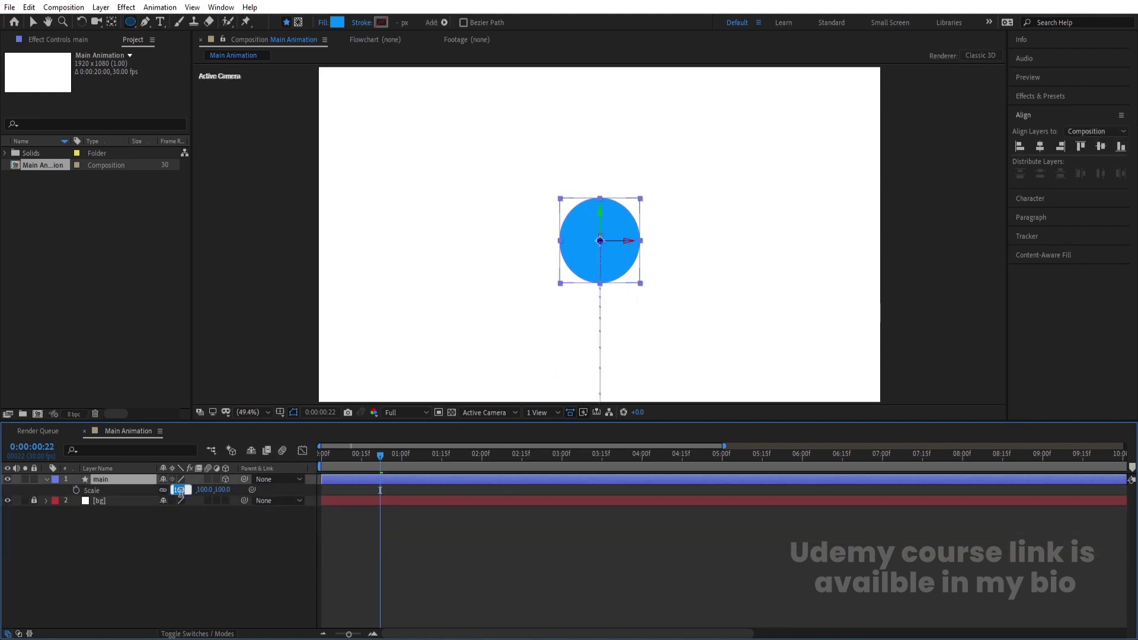
{"action": "type", "text": "140"}
{"action": "key", "text": "Return"}
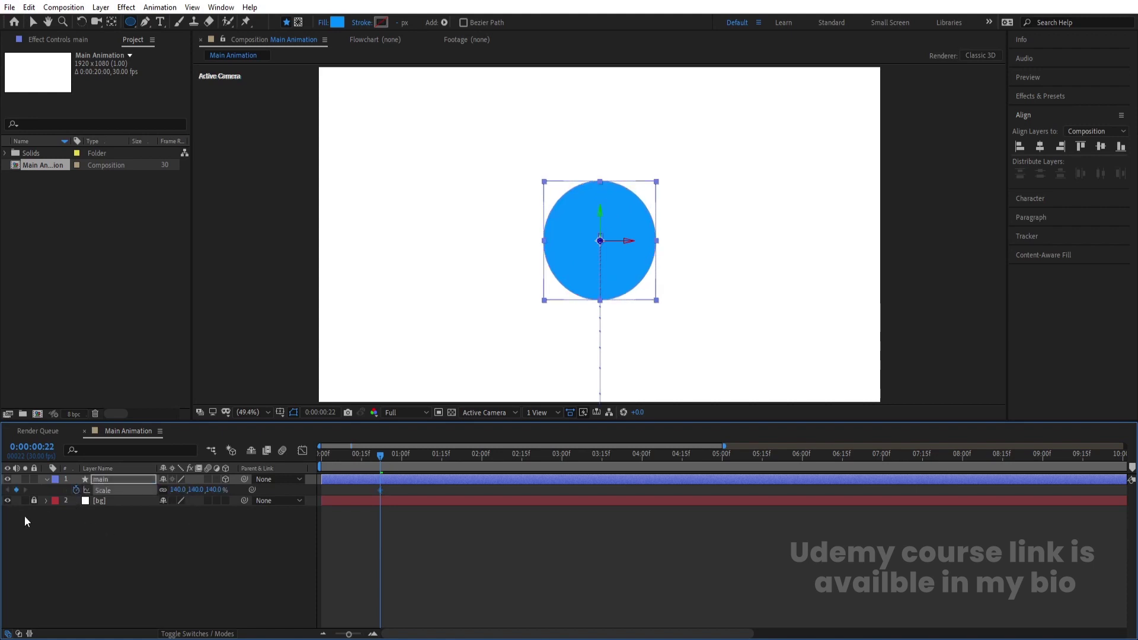
{"action": "key", "text": "r"}
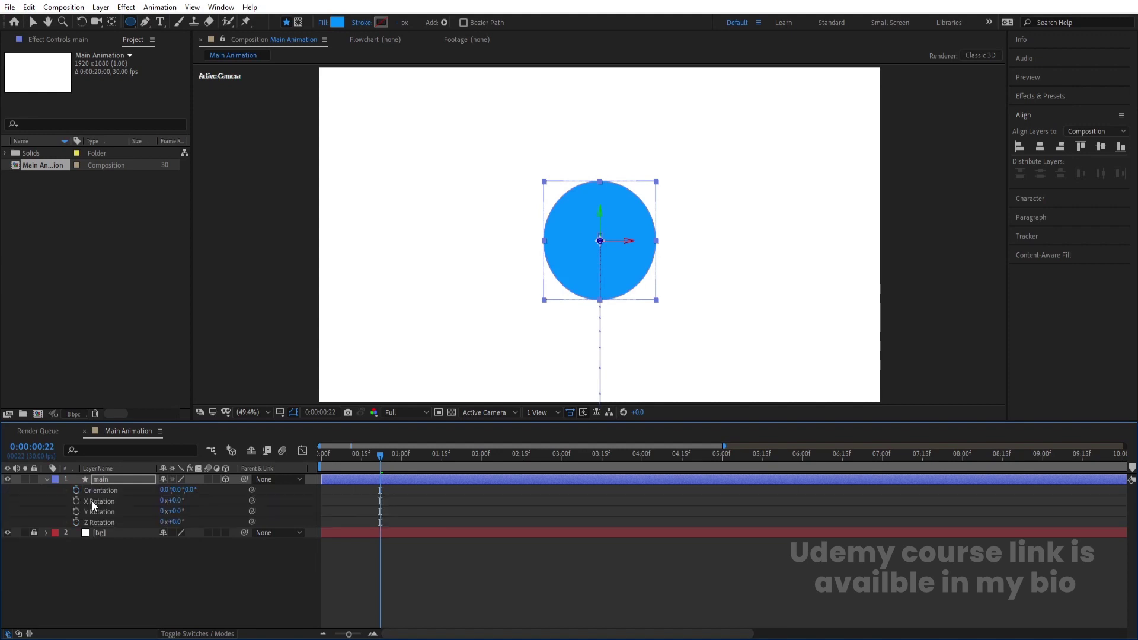
Step: Try rotating the main layer around its Z axis and its Y axis, undoing each rotation
{"action": "left_click_drag", "start_coordinate": [176, 523], "coordinate": [93, 536]}
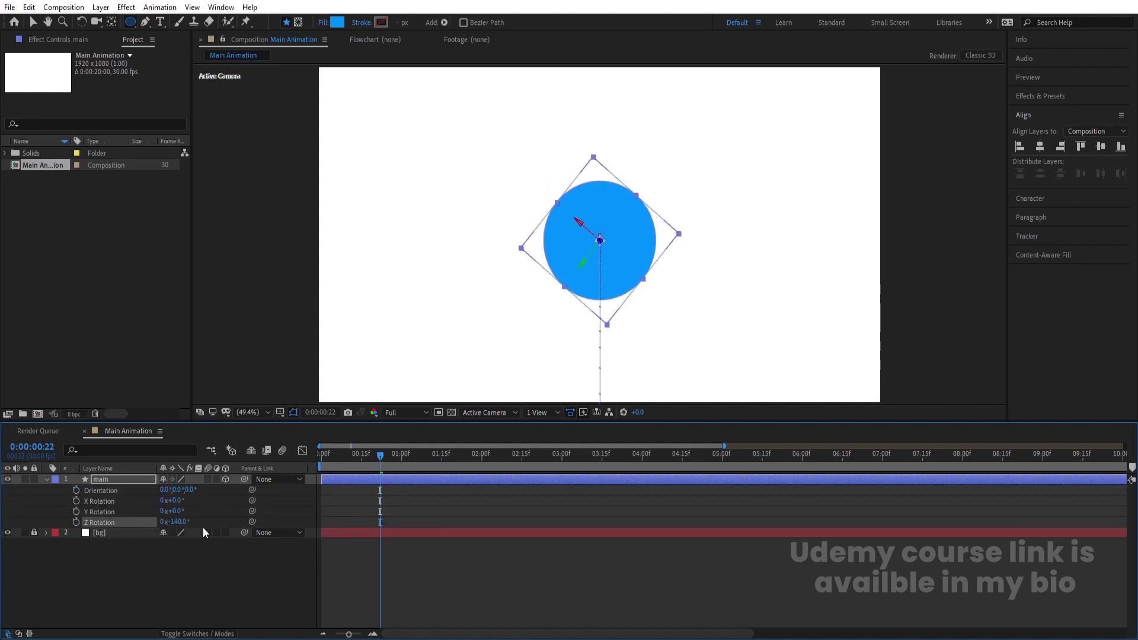
{"action": "key", "text": "ctrl+z"}
{"action": "left_click_drag", "start_coordinate": [180, 512], "coordinate": [157, 513]}
{"action": "key", "text": "ctrl+z"}
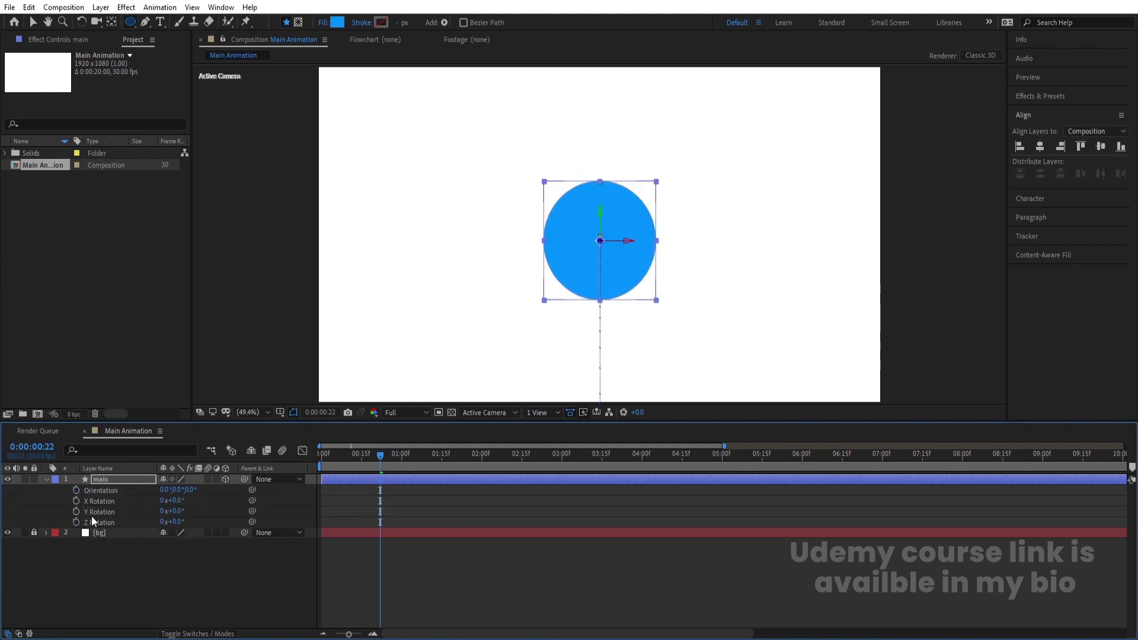
Step: Keyframe the main layer's Y Rotation at 0:00:00:22 and display all of the layer's keyframed properties
{"action": "left_click", "coordinate": [75, 512]}
{"action": "key", "text": "u"}
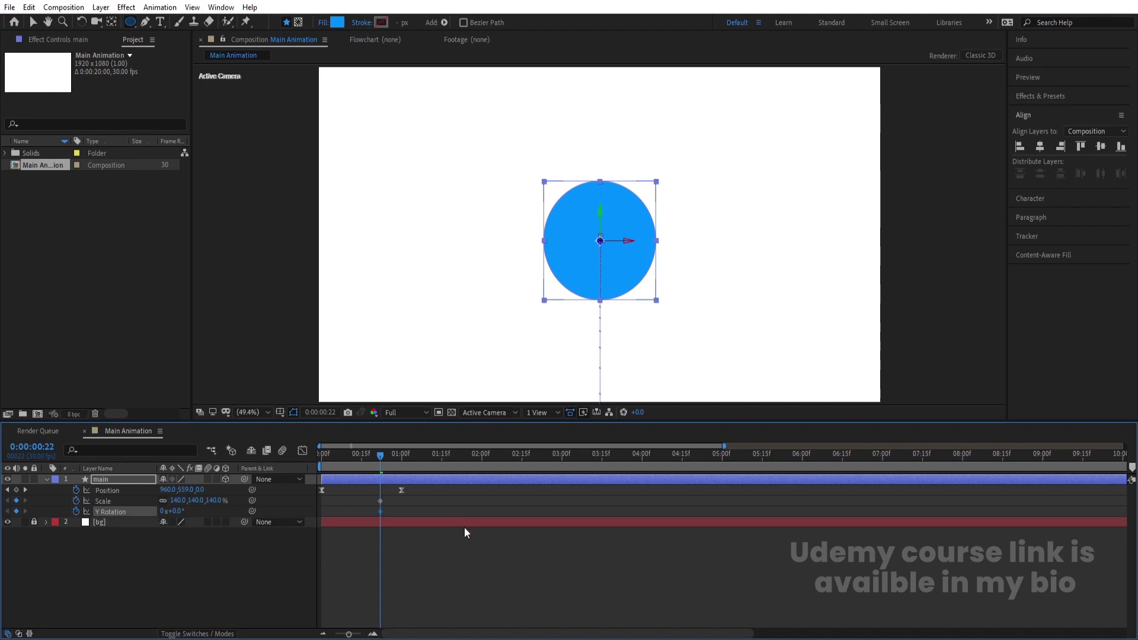
Step: Set the main layer's scale to 80% at 0:00:02:00 as a second scale keyframe
{"action": "left_click", "coordinate": [482, 458]}
{"action": "left_click", "coordinate": [264, 550]}
{"action": "left_click", "coordinate": [176, 501]}
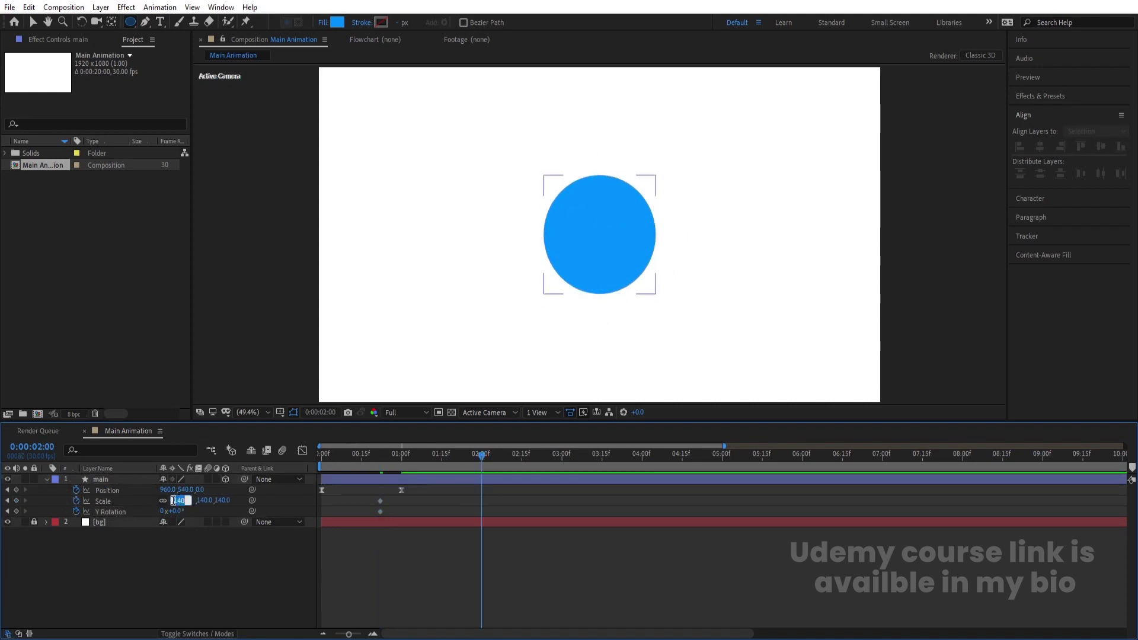
{"action": "type", "text": "90"}
{"action": "key", "text": "Return"}
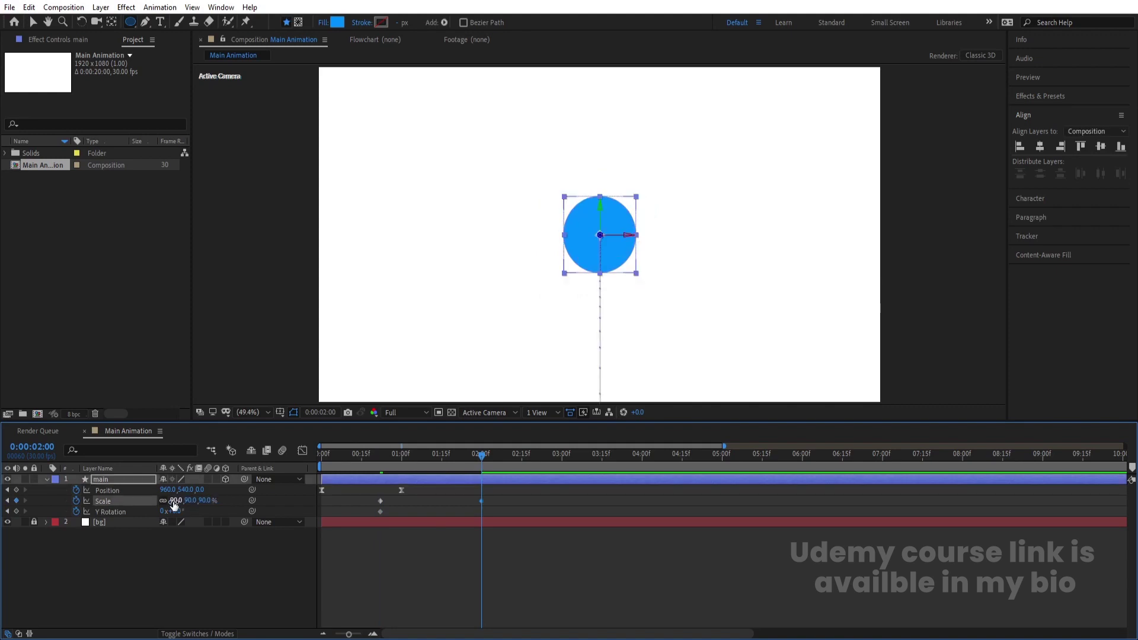
{"action": "left_click", "coordinate": [175, 501]}
{"action": "type", "text": "80"}
{"action": "key", "text": "Return"}
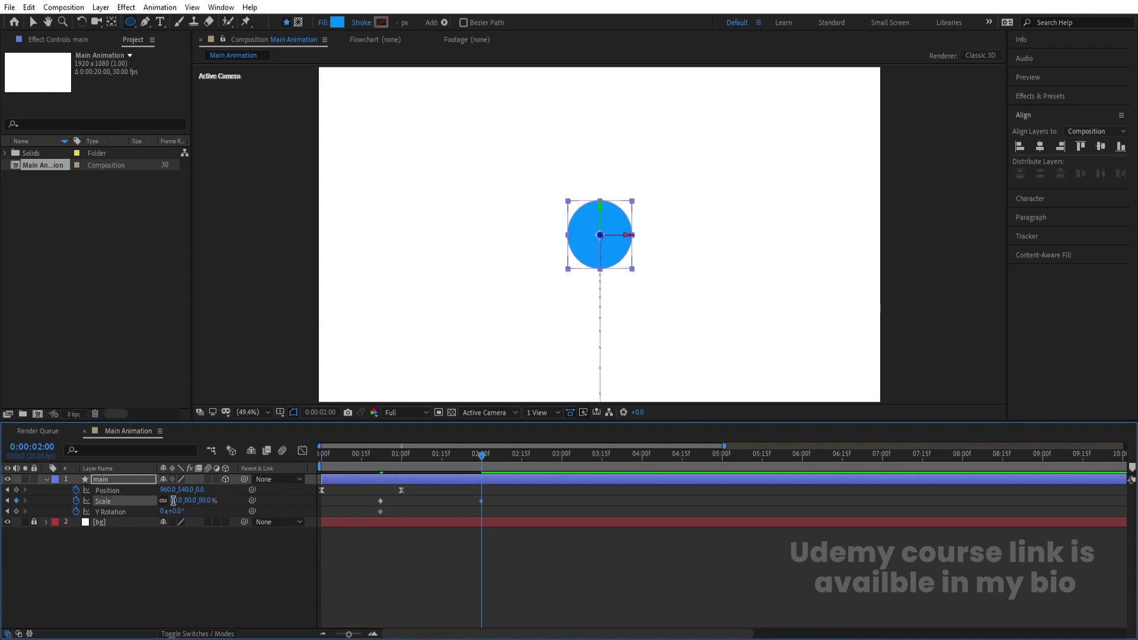
Step: Set the main layer's scale to 70% and its Y Rotation to -180° at 0:00:02:00, and preview the animation
{"action": "left_click", "coordinate": [174, 501]}
{"action": "type", "text": "70"}
{"action": "key", "text": "Return"}
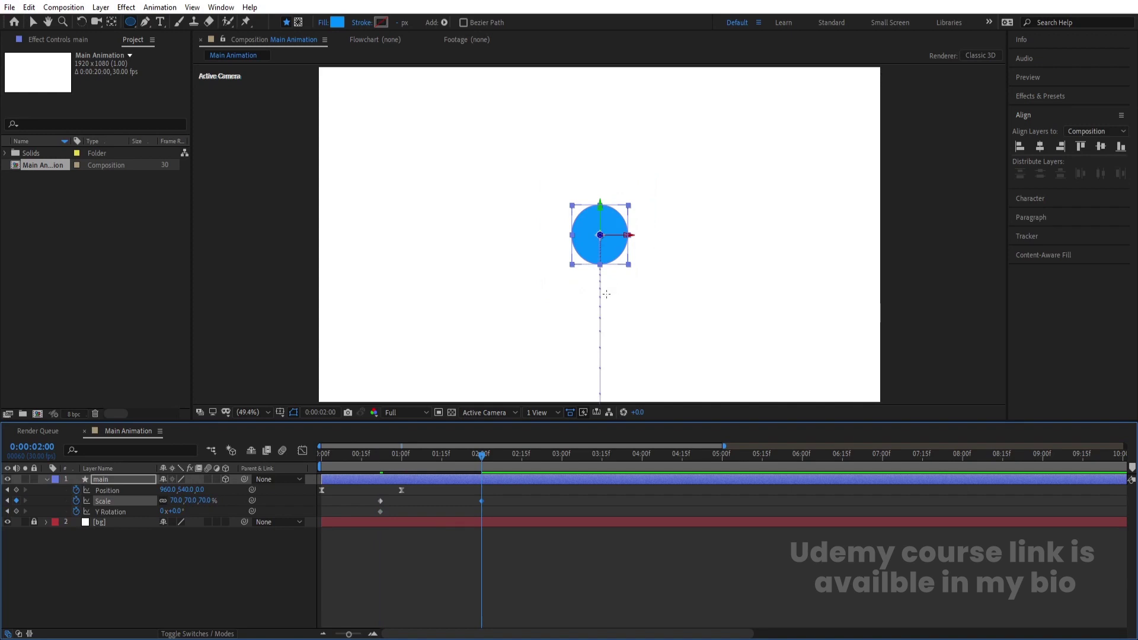
{"action": "left_click", "coordinate": [175, 512]}
{"action": "type", "text": "-180"}
{"action": "key", "text": "Return"}
{"action": "left_click_drag", "start_coordinate": [441, 460], "coordinate": [386, 464]}
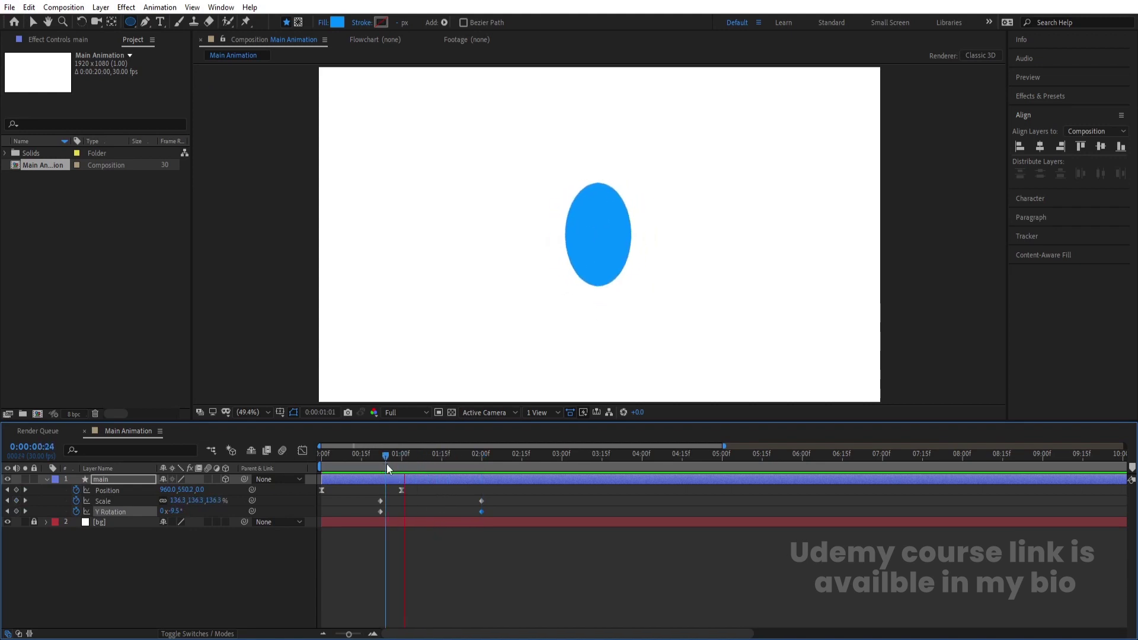
{"action": "key", "text": "space"}
{"action": "key", "text": "space"}
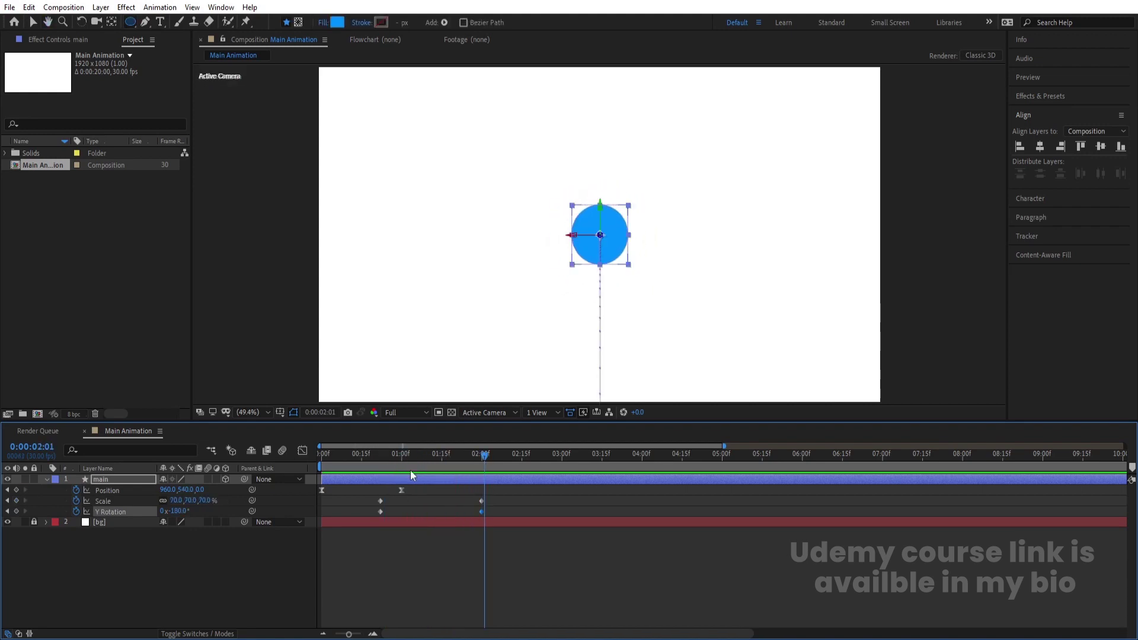
Step: Apply Easy Ease to the main layer's scale and Y Rotation keyframes and reshape their speed graph to peak just before 0:00:02:00
{"action": "key", "text": "Page_Up"}
{"action": "left_click_drag", "start_coordinate": [506, 499], "coordinate": [357, 518]}
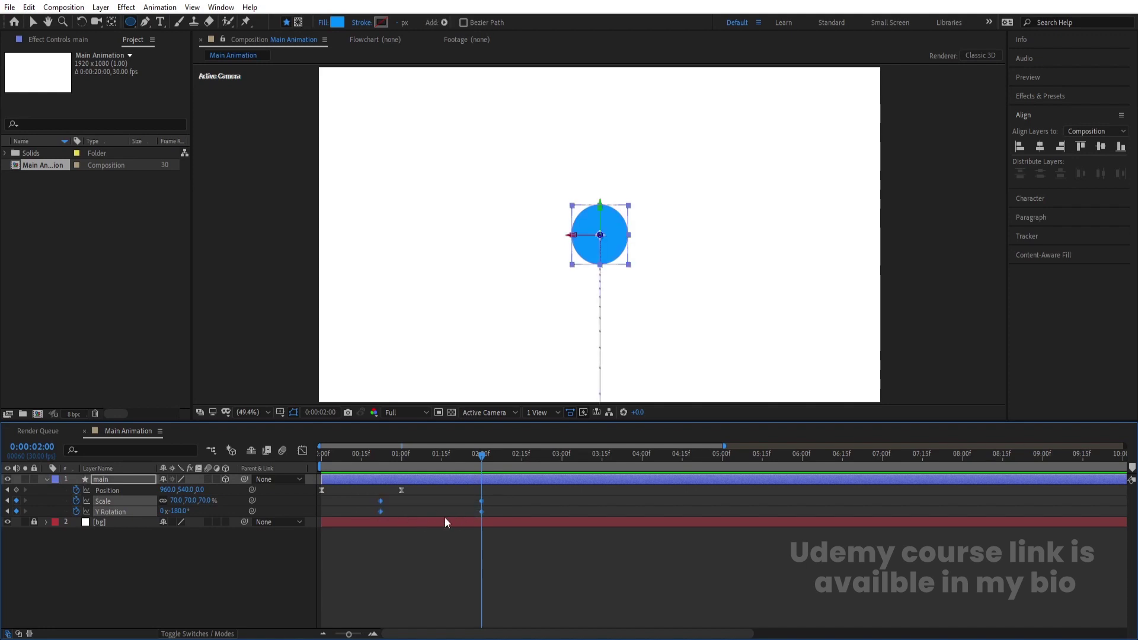
{"action": "key", "text": "F9"}
{"action": "left_click", "coordinate": [302, 450]}
{"action": "left_click_drag", "start_coordinate": [411, 510], "coordinate": [434, 487]}
{"action": "left_click_drag", "start_coordinate": [503, 506], "coordinate": [458, 458]}
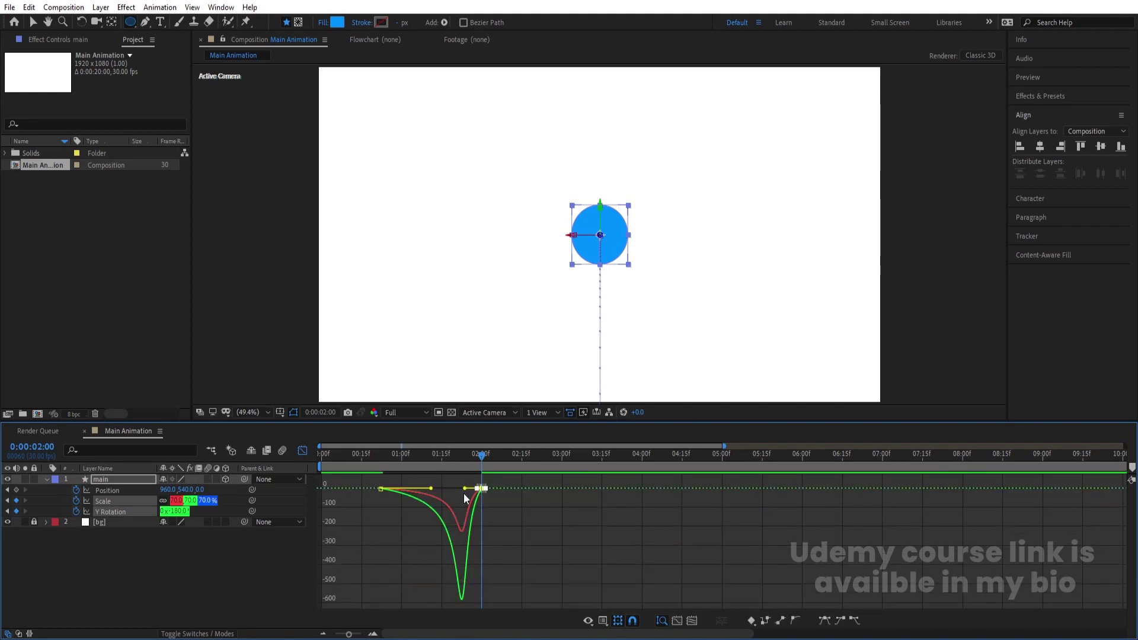
{"action": "left_click", "coordinate": [462, 488]}
{"action": "left_click_drag", "start_coordinate": [499, 521], "coordinate": [471, 489]}
Step: Preview the eased animation from the start and close the graph editor
{"action": "left_click_drag", "start_coordinate": [400, 461], "coordinate": [301, 460]}
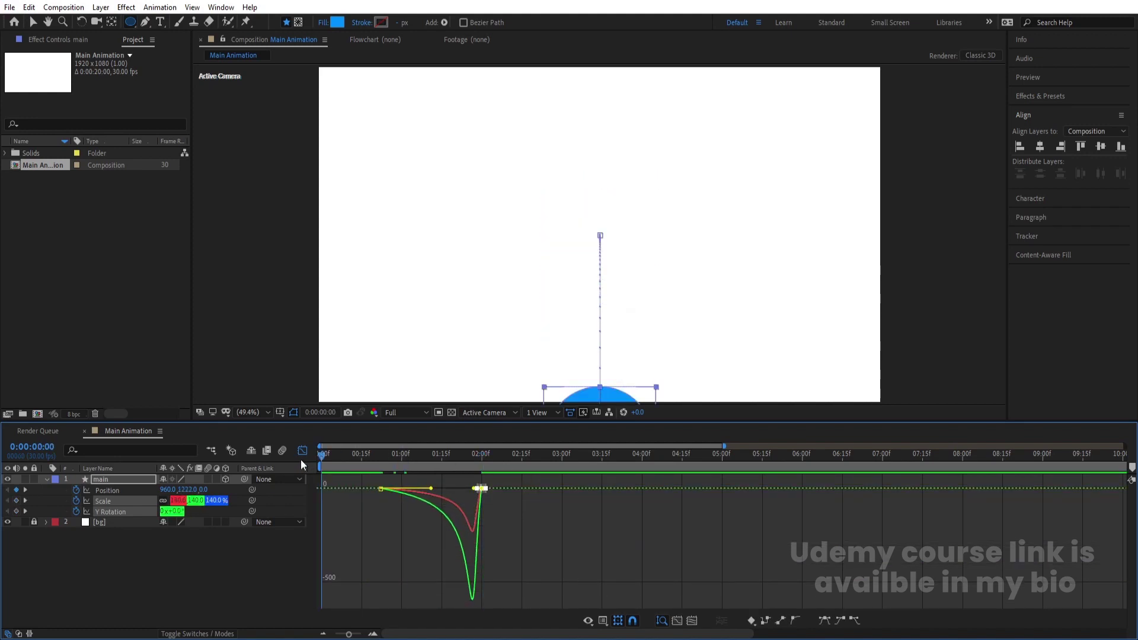
{"action": "key", "text": "space"}
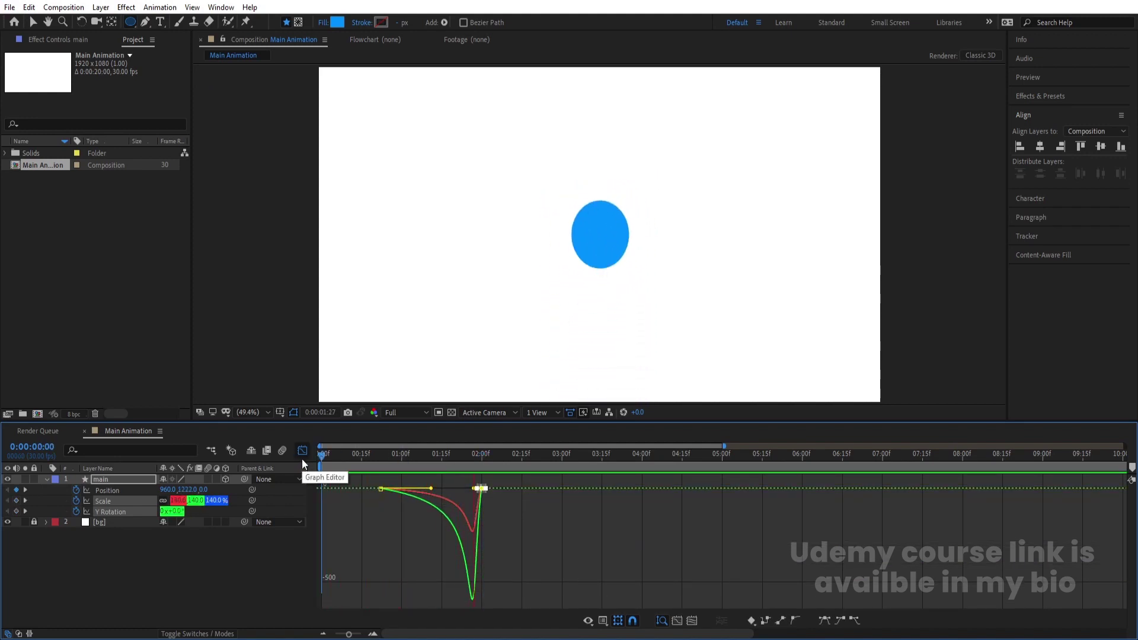
{"action": "key", "text": "space"}
{"action": "left_click", "coordinate": [303, 450]}
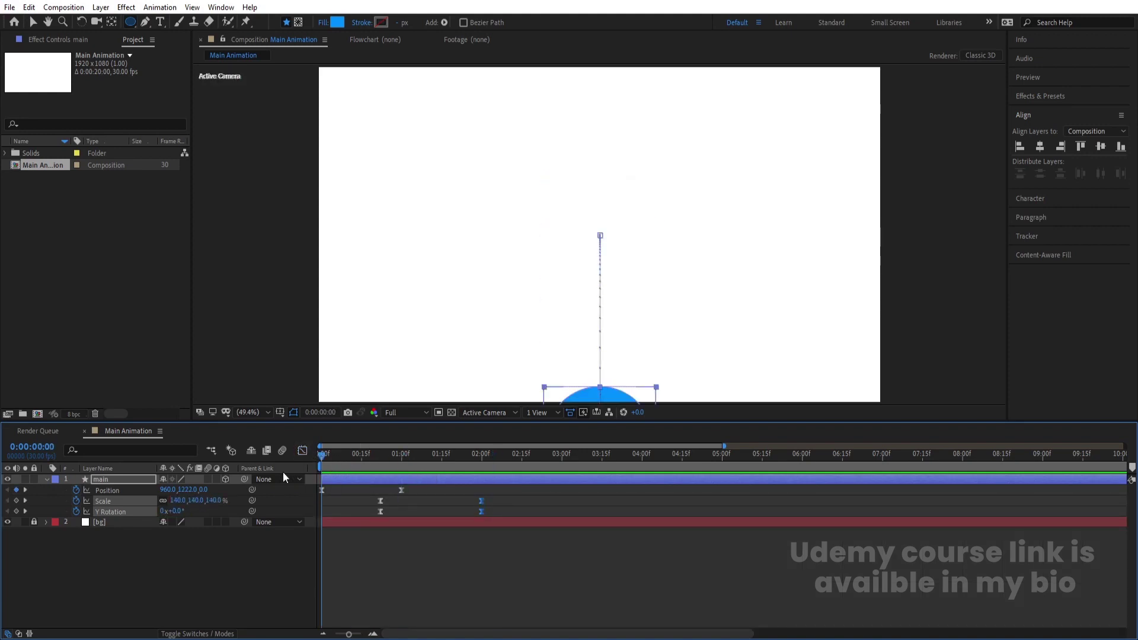
{"action": "key", "text": "space"}
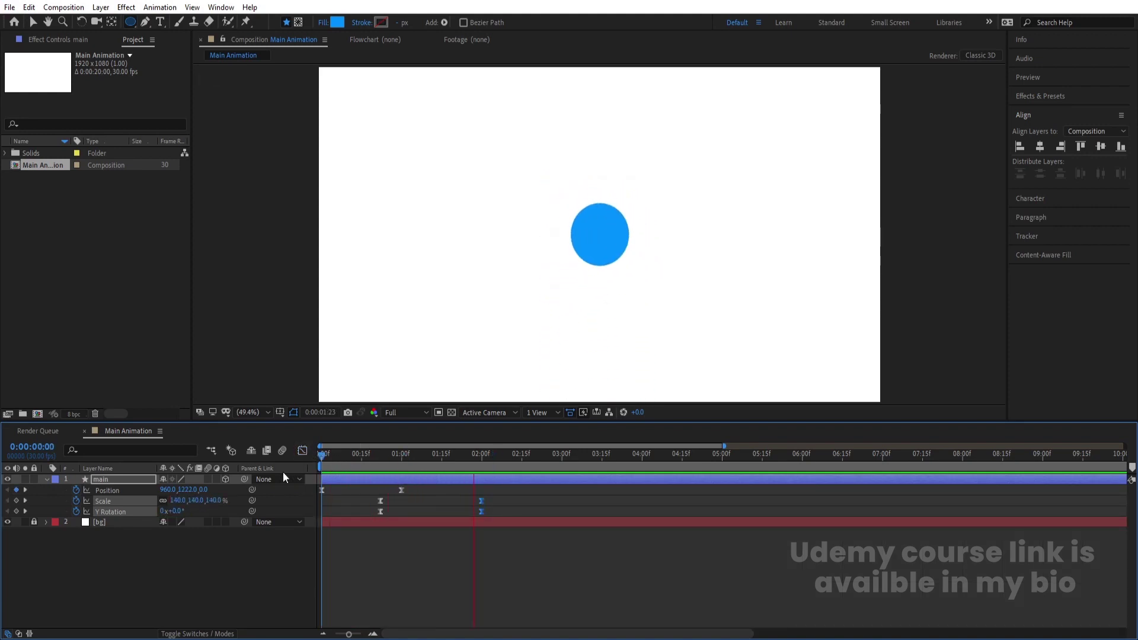
{"action": "key", "text": "space"}
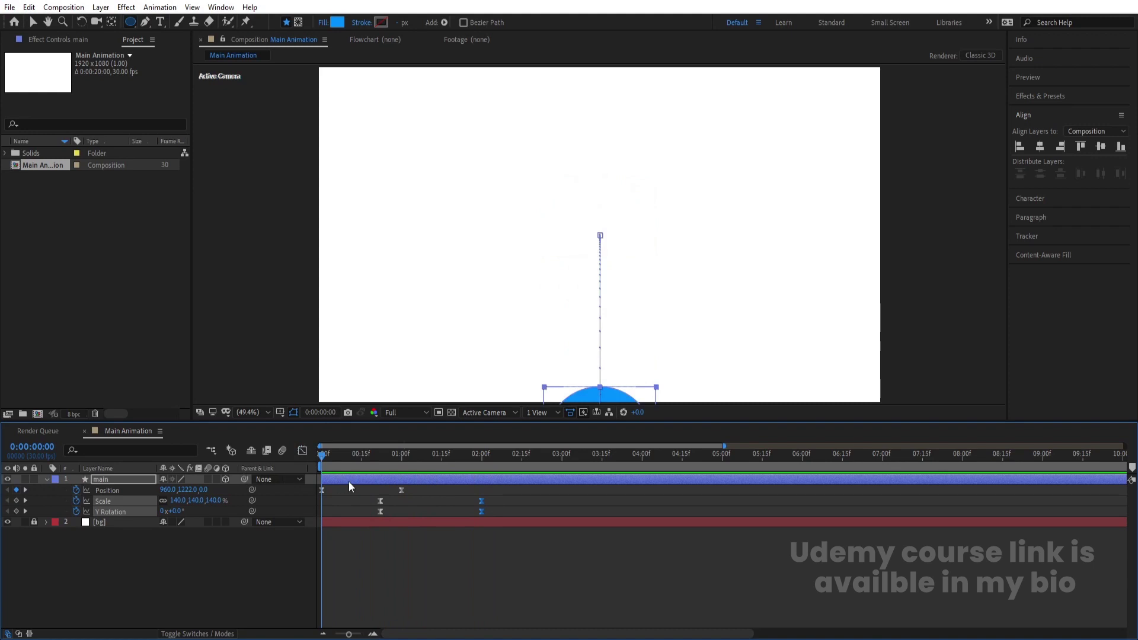
Step: Move the main layer's starting position at 0:00:00:00 lower, to a Y value of about 1305, and preview the animation
{"action": "left_click_drag", "start_coordinate": [185, 490], "coordinate": [245, 485]}
{"action": "key", "text": "space"}
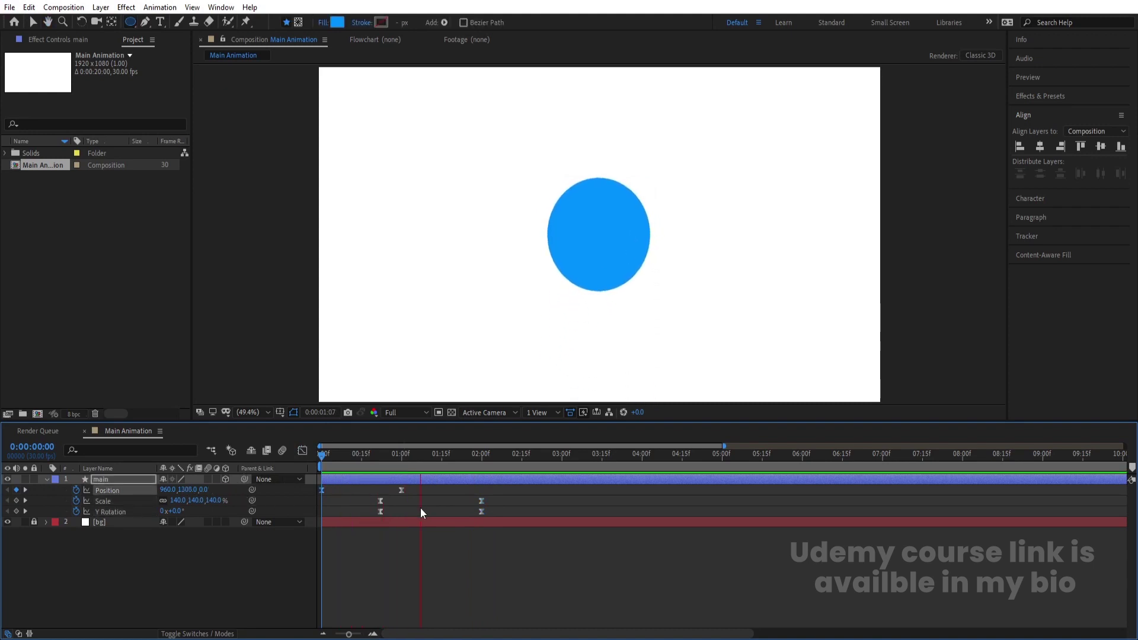
{"action": "left_click_drag", "start_coordinate": [505, 458], "coordinate": [468, 461]}
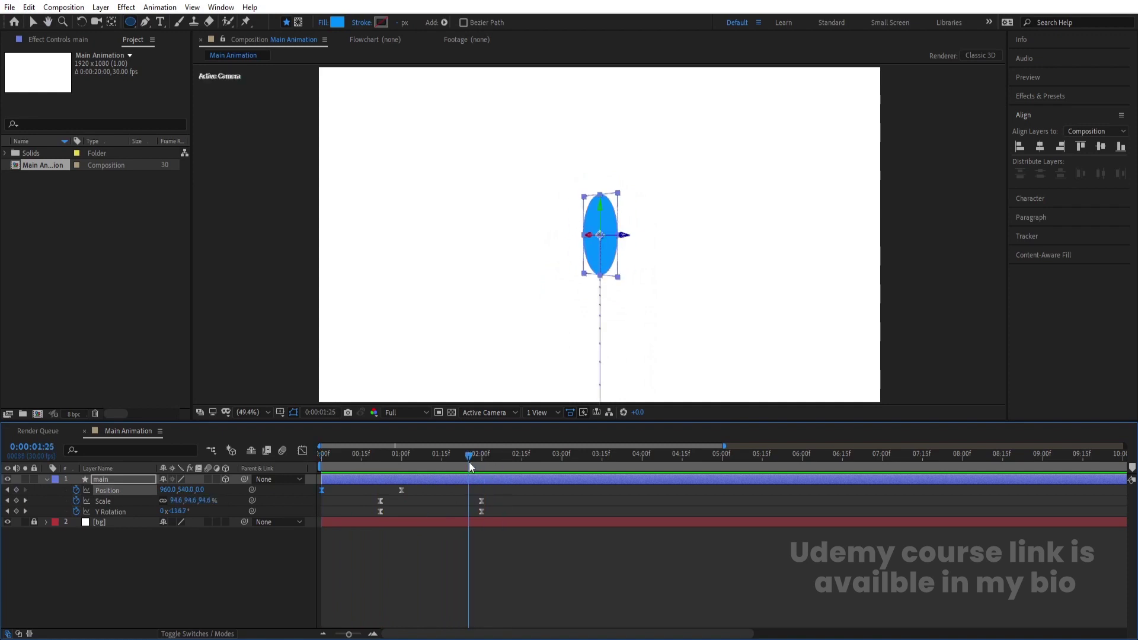
{"action": "key", "text": "space"}
{"action": "key", "text": "space"}
Step: Set the main layer's scale to 50% at 0:00:02:00 and preview the change
{"action": "key", "text": "j"}
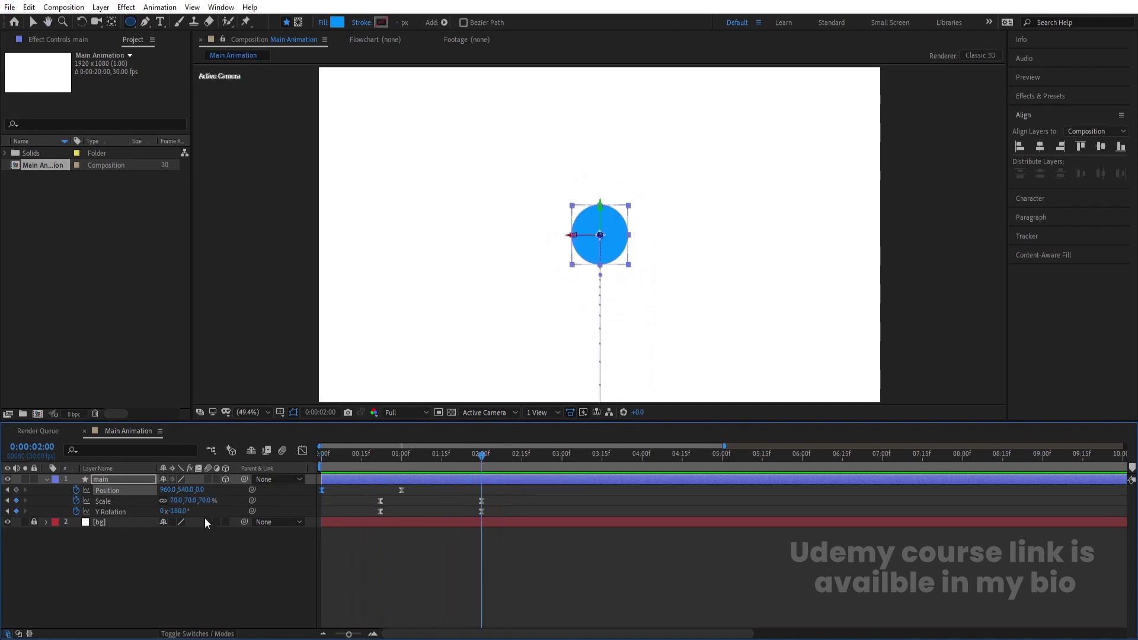
{"action": "left_click", "coordinate": [177, 501]}
{"action": "type", "text": "50"}
{"action": "key", "text": "Return"}
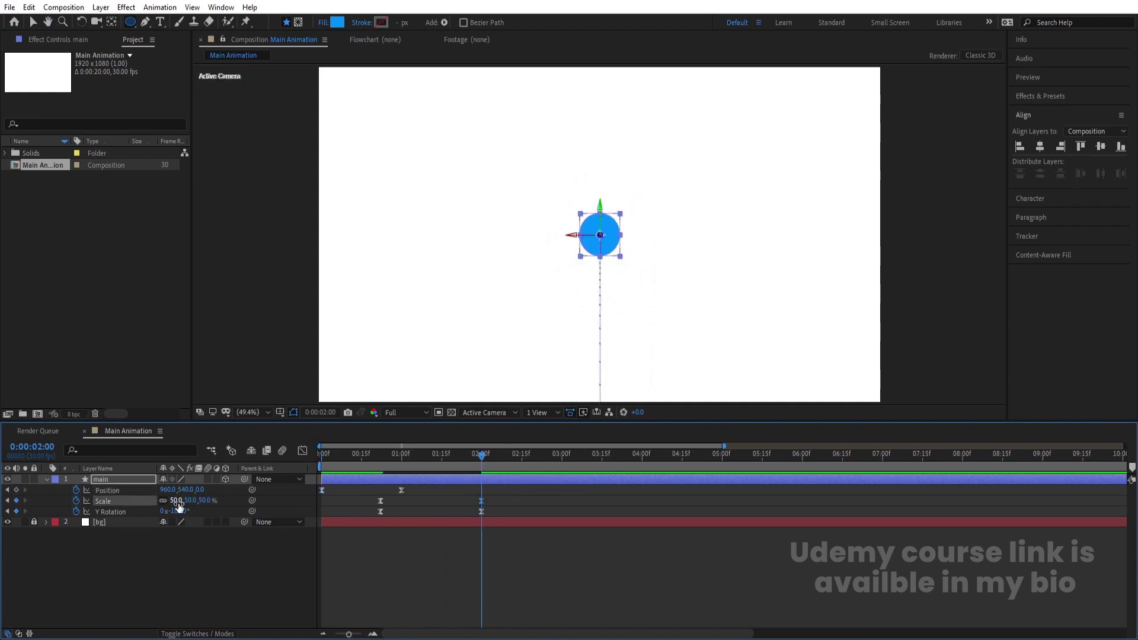
{"action": "left_click", "coordinate": [184, 581]}
{"action": "left_click_drag", "start_coordinate": [391, 460], "coordinate": [345, 460]}
{"action": "key", "text": "space"}
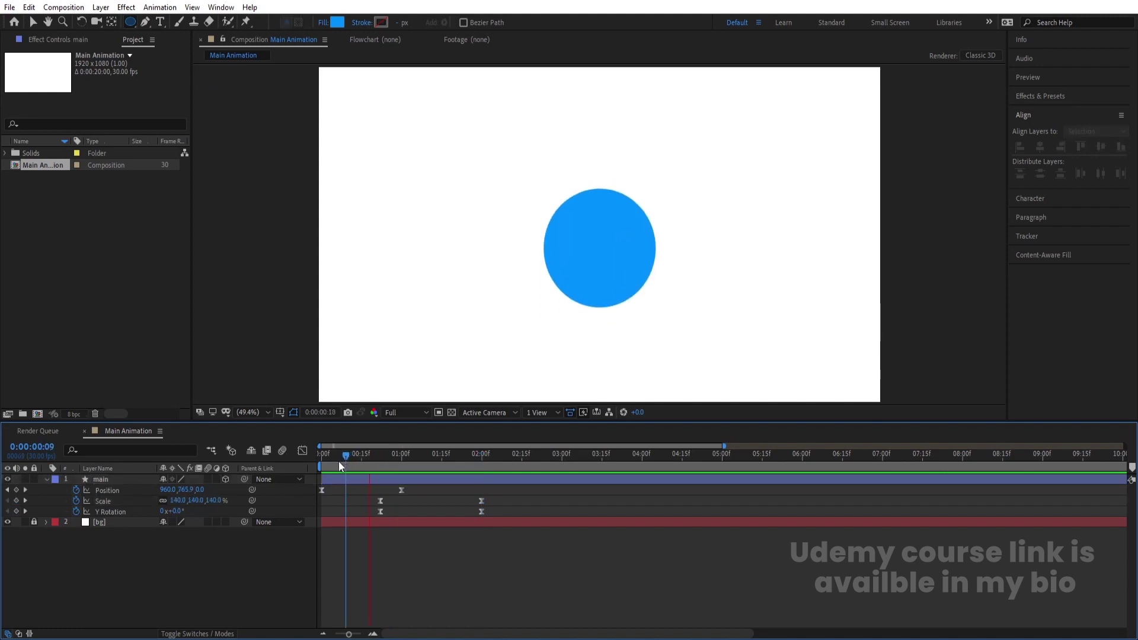
{"action": "key", "text": "space"}
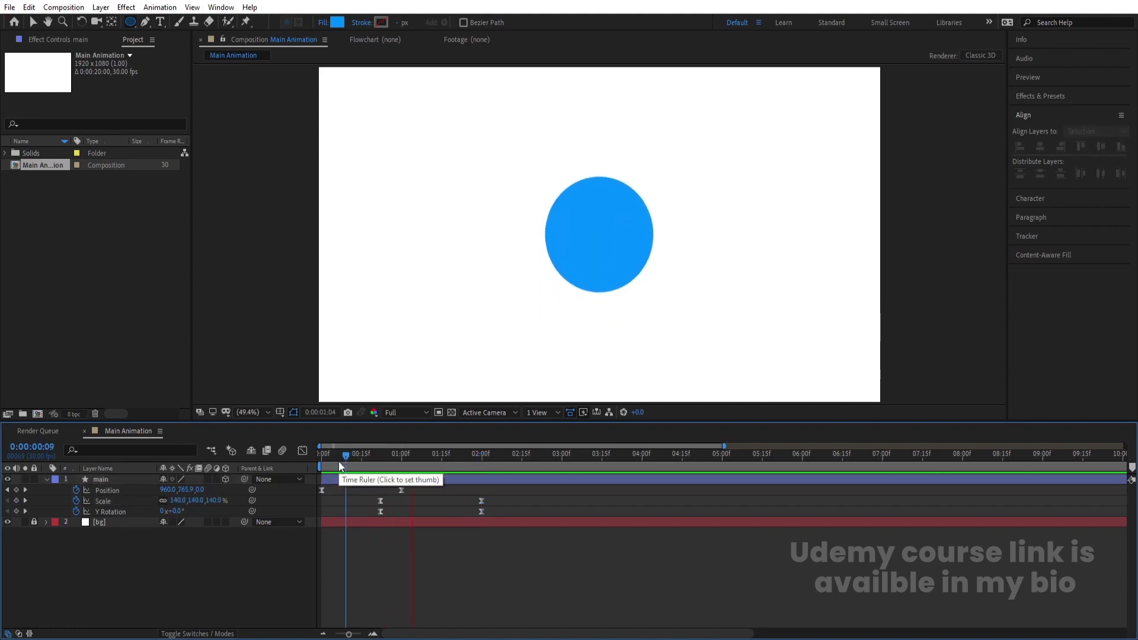
{"action": "left_click", "coordinate": [405, 456]}
{"action": "key", "text": "space"}
{"action": "key", "text": "space"}
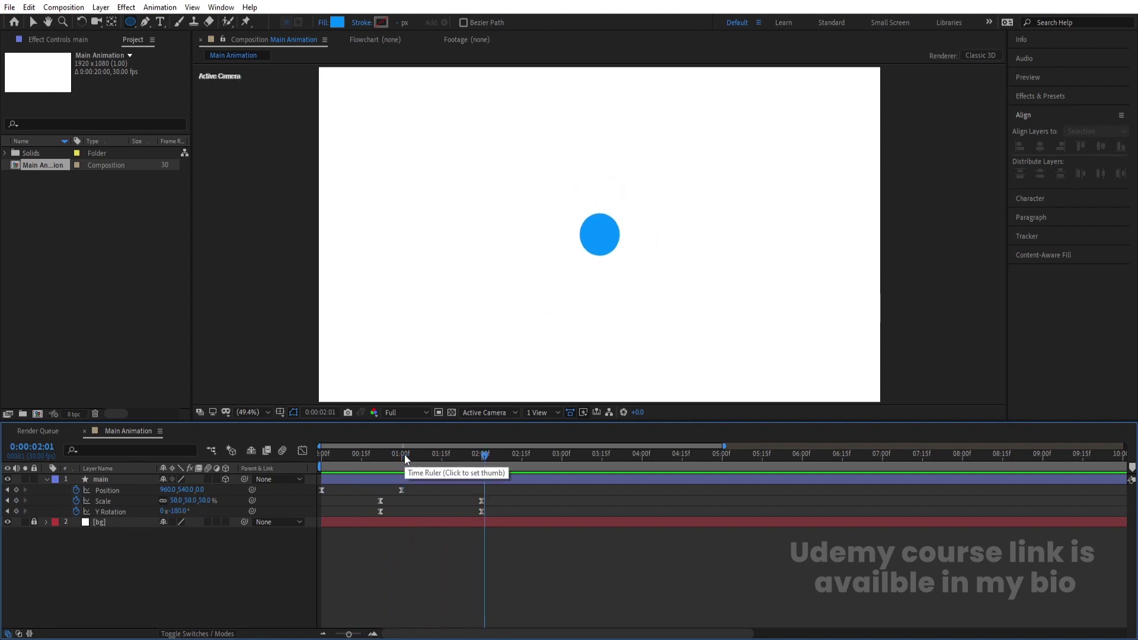
Step: Enable motion blur for the main layer and the composition, and preview the animation
{"action": "left_click", "coordinate": [102, 480]}
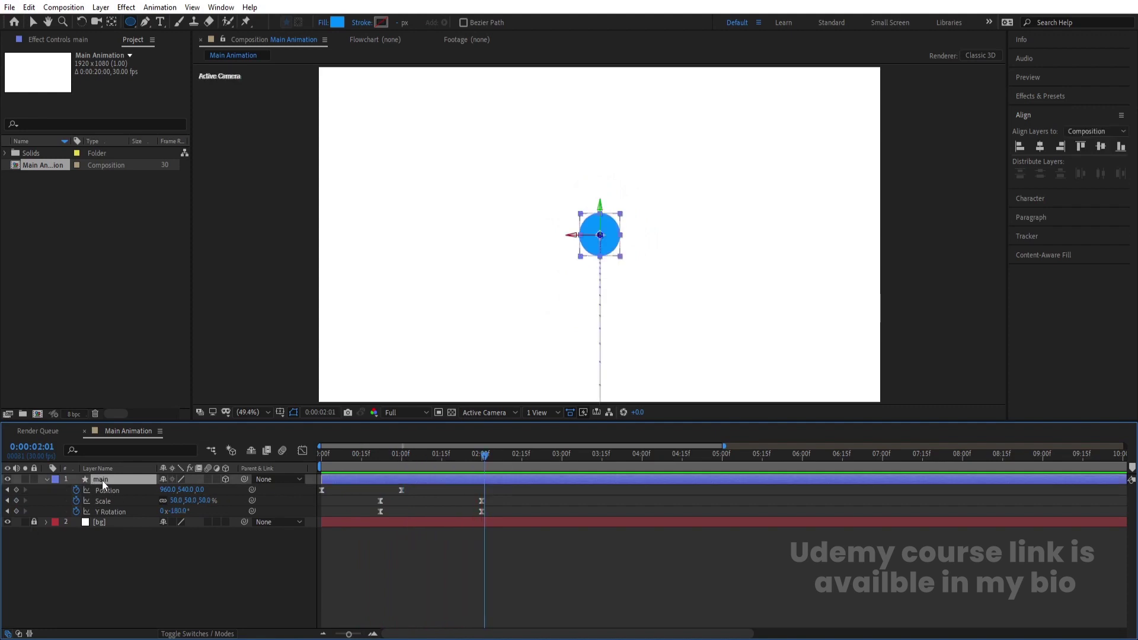
{"action": "left_click", "coordinate": [204, 480]}
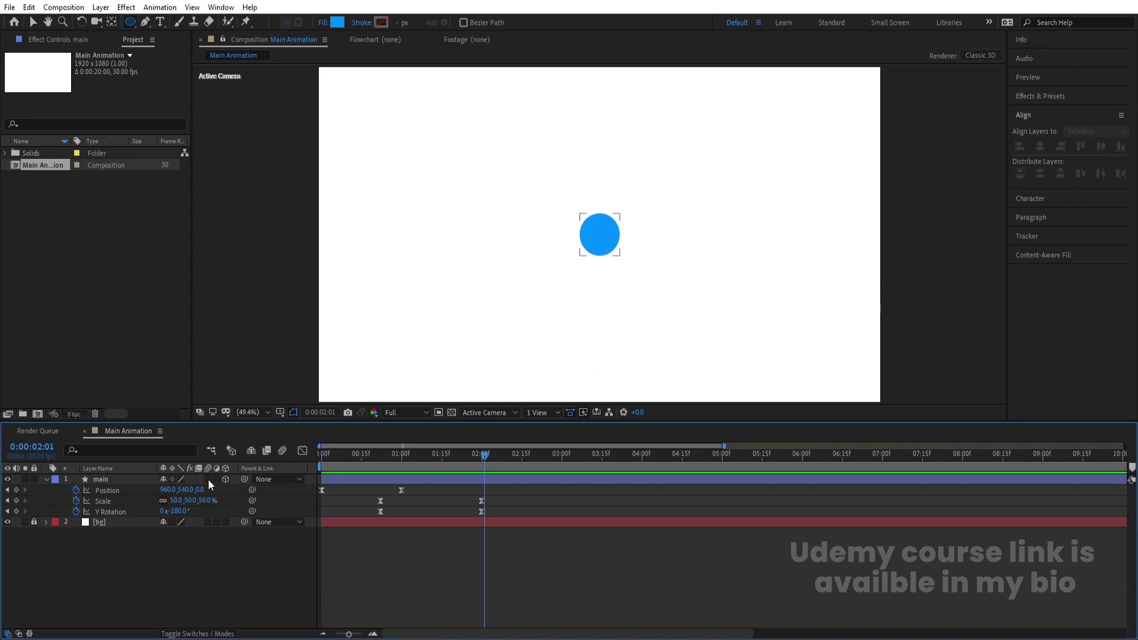
{"action": "left_click", "coordinate": [208, 479]}
{"action": "key", "text": "space"}
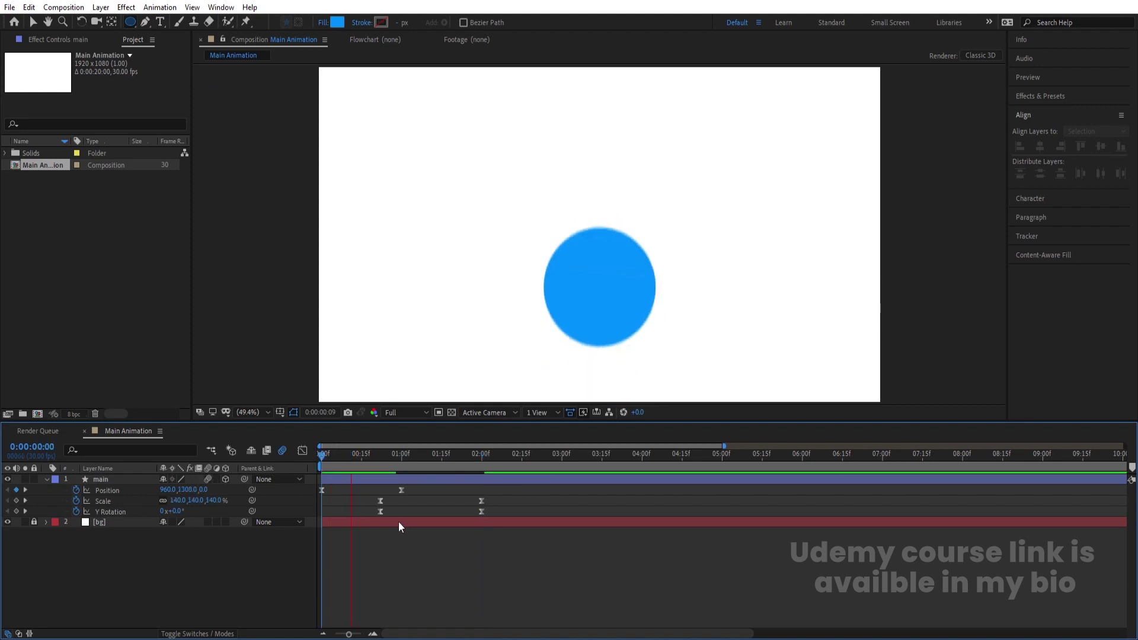
{"action": "key", "text": "space"}
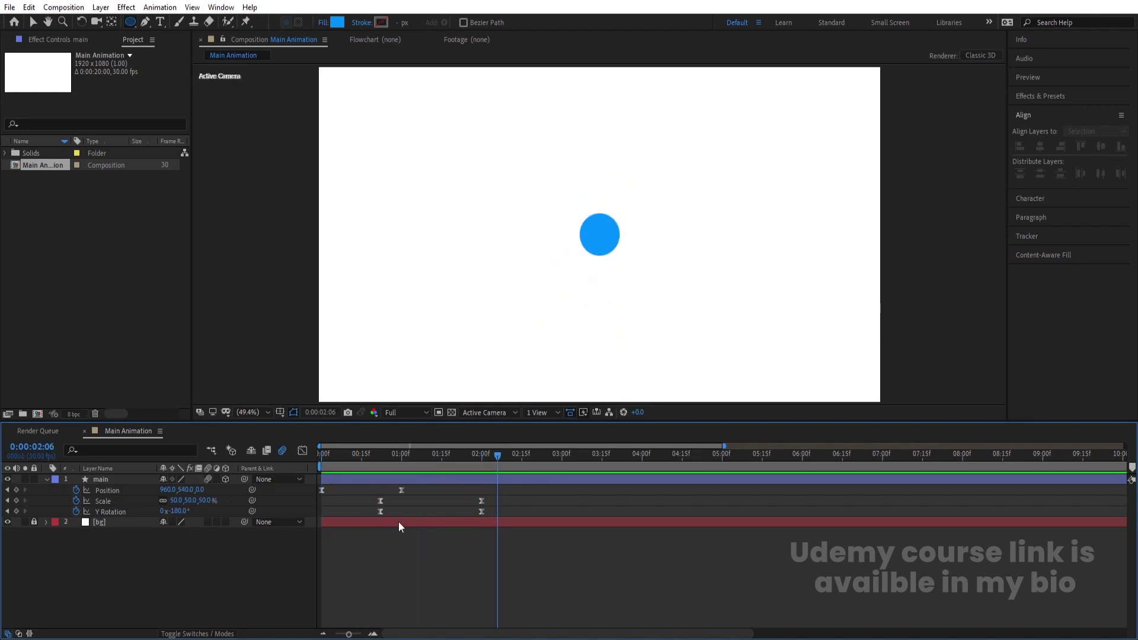
Step: Split the main layer at 0:00:02:00 and extend the original layer's end to about 0:00:07:00
{"action": "left_click_drag", "start_coordinate": [485, 454], "coordinate": [483, 455]}
{"action": "left_click", "coordinate": [103, 480]}
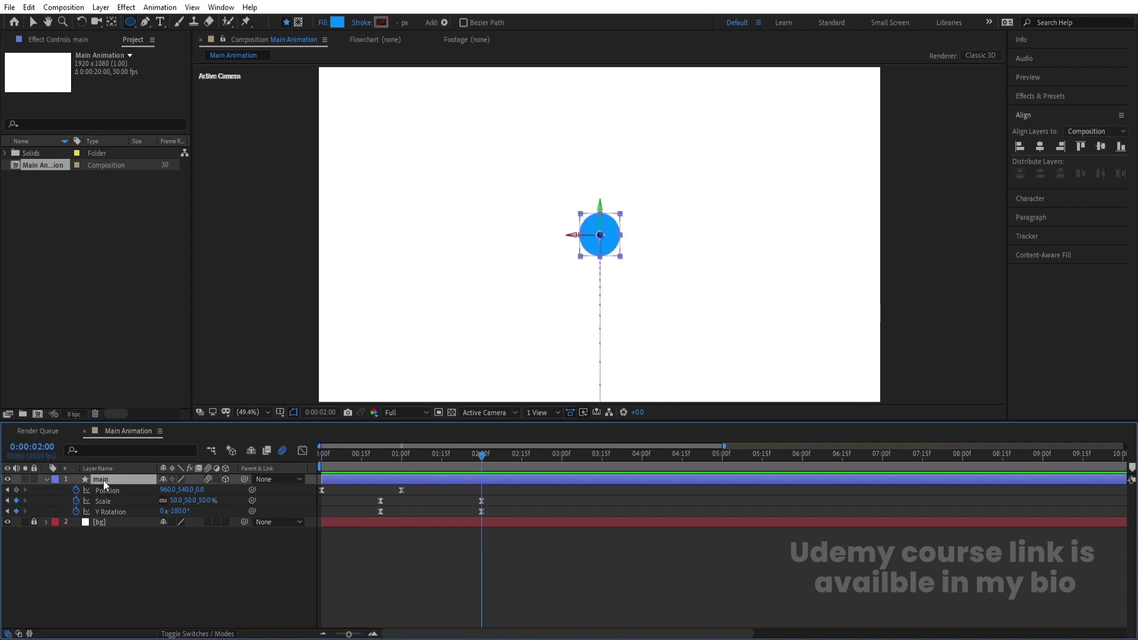
{"action": "key", "text": "ctrl+shift+d"}
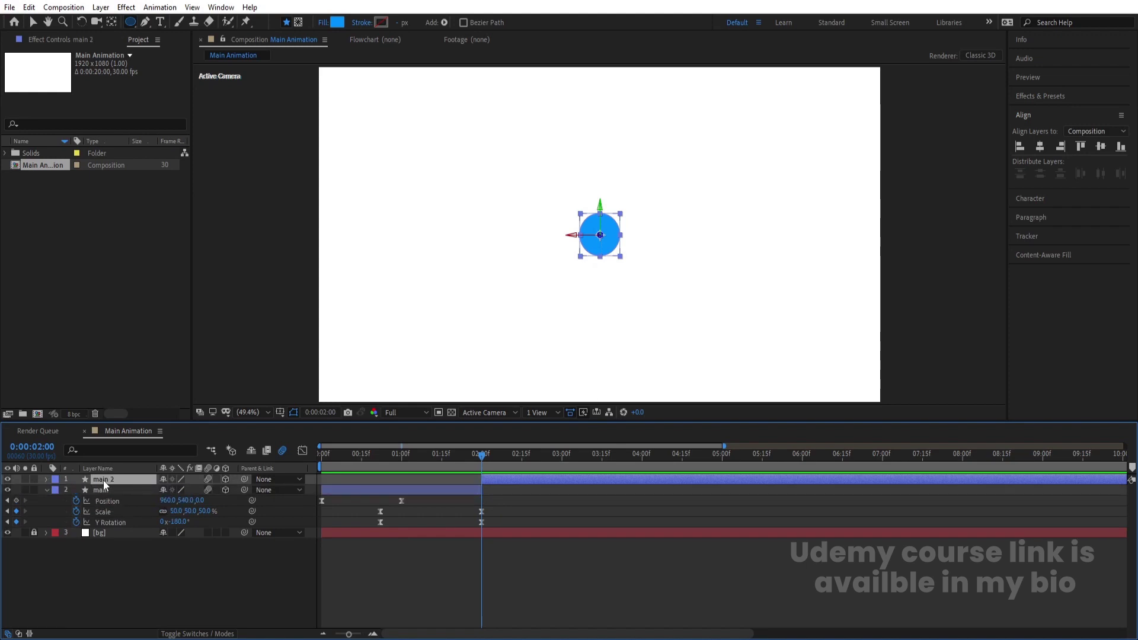
{"action": "left_click", "coordinate": [449, 492]}
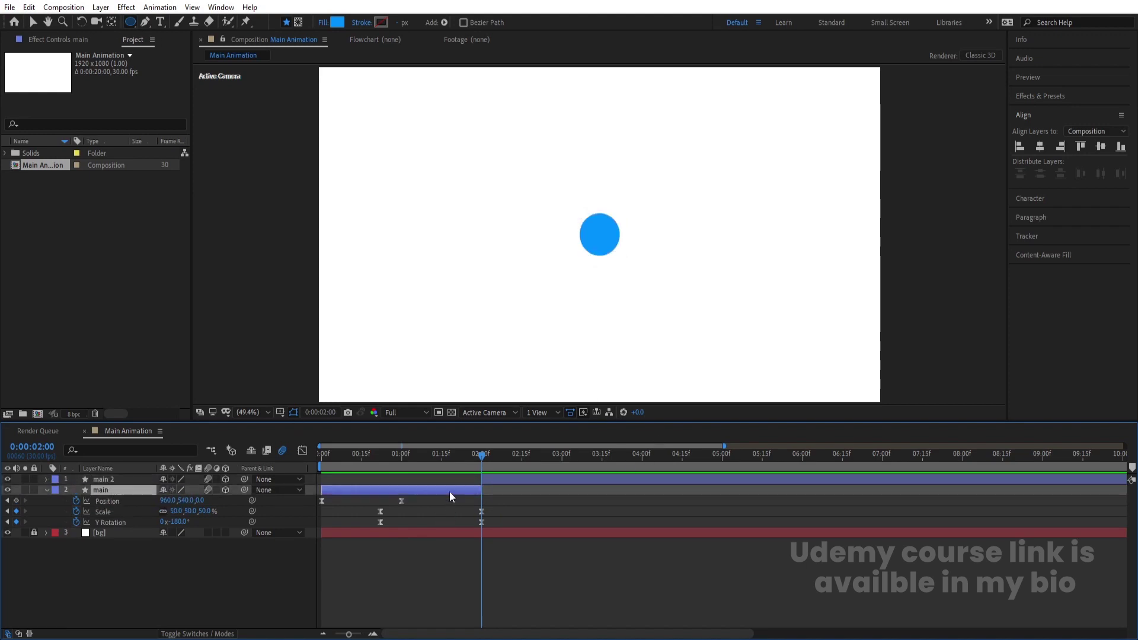
{"action": "left_click_drag", "start_coordinate": [484, 489], "coordinate": [888, 489]}
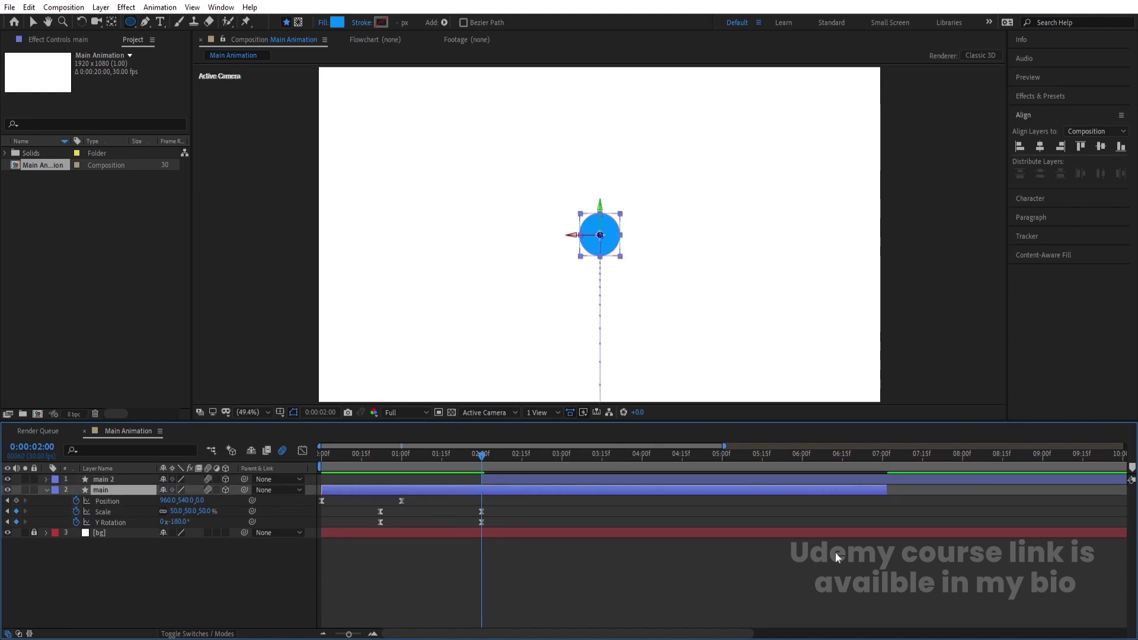
Step: Delete all position, scale and Y Rotation keyframes from the split-off layer that starts at 0:00:02:00
{"action": "left_click", "coordinate": [500, 481]}
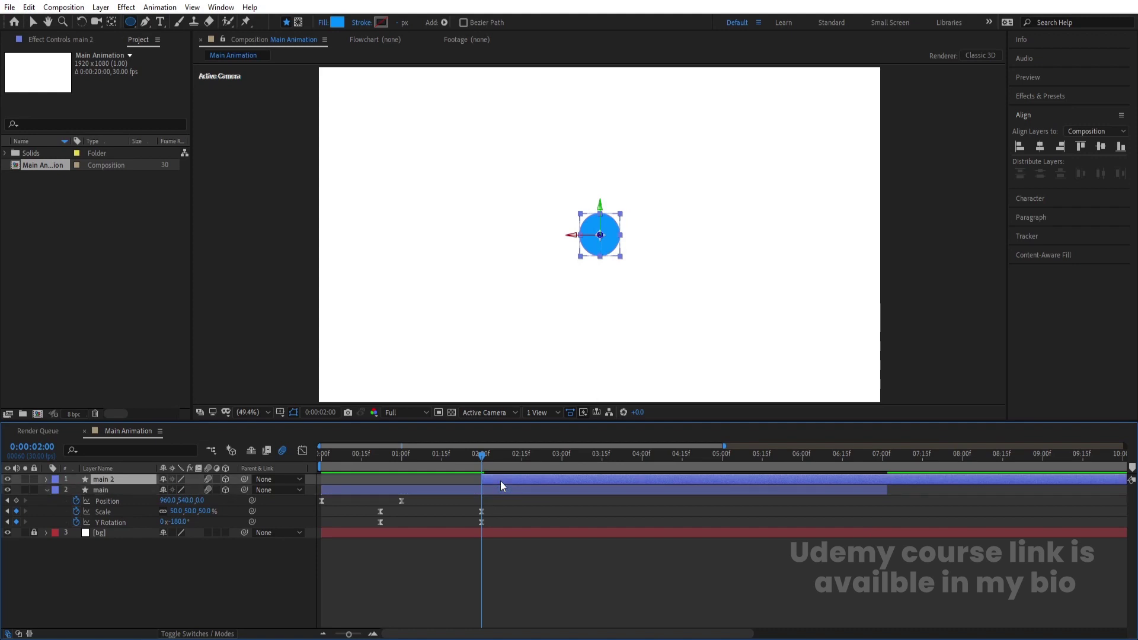
{"action": "key", "text": "u"}
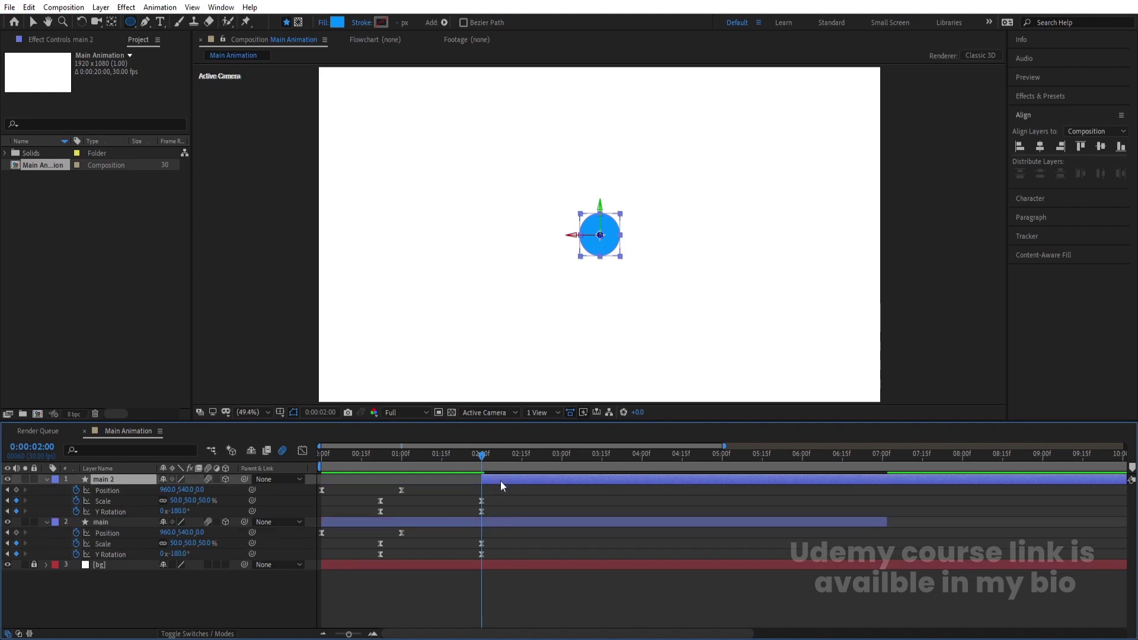
{"action": "left_click_drag", "start_coordinate": [518, 490], "coordinate": [310, 514]}
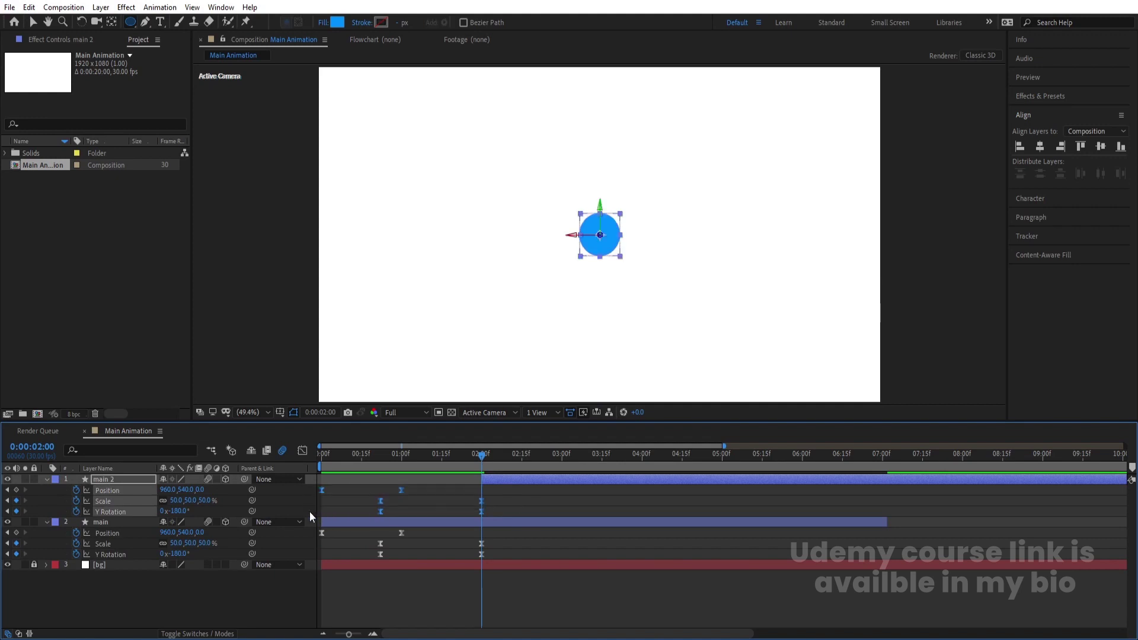
{"action": "key", "text": "Delete"}
{"action": "left_click", "coordinate": [421, 493]}
Step: Rename the split-off circle layer as spark
{"action": "left_click", "coordinate": [98, 481]}
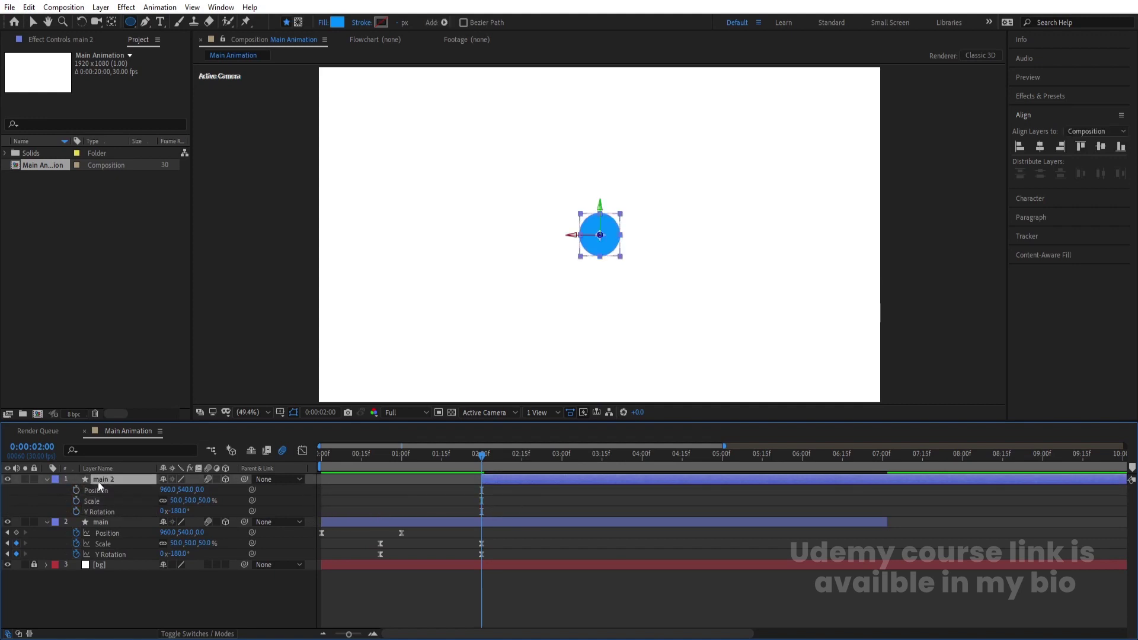
{"action": "key", "text": "Return"}
{"action": "type", "text": "spark"}
{"action": "key", "text": "Return"}
Step: Set the spark layer's Y Rotation to 0° and turn off its 3D setting
{"action": "left_click", "coordinate": [178, 511]}
{"action": "type", "text": "0"}
{"action": "key", "text": "Return"}
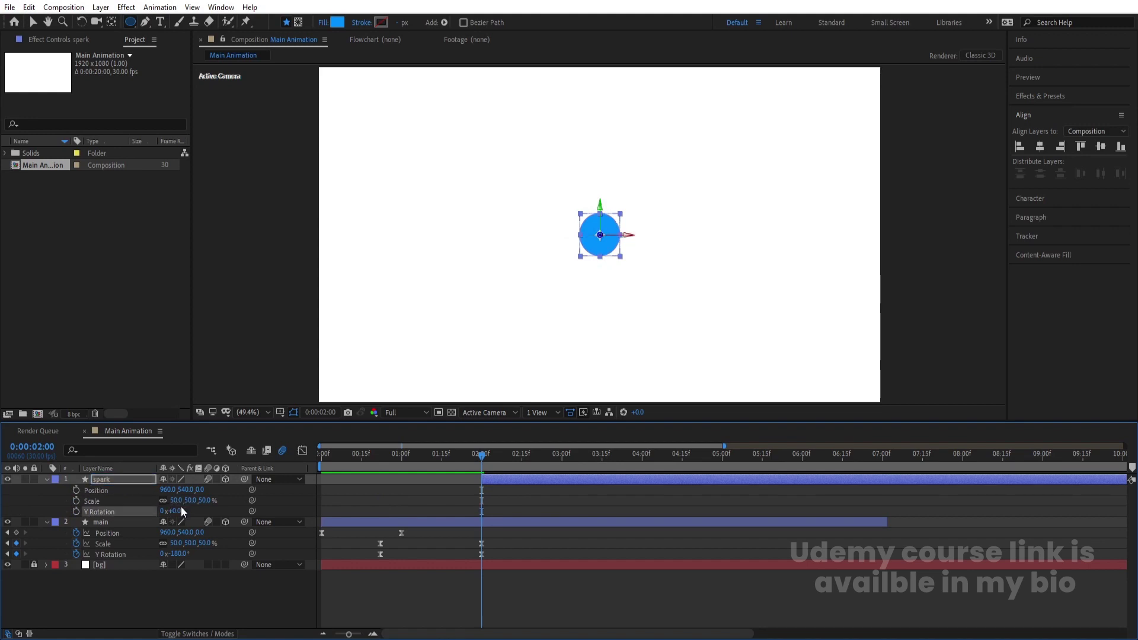
{"action": "left_click", "coordinate": [224, 479]}
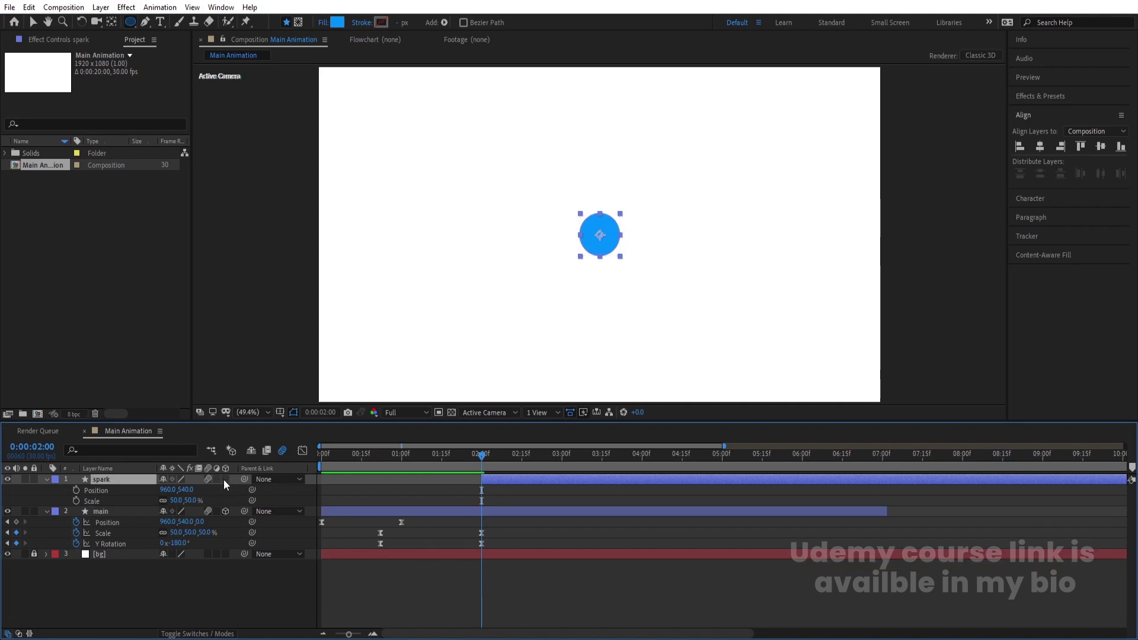
Step: Keyframe the spark layer's scale at 50% and its opacity at 30% at 0:00:02:00, and display both properties
{"action": "left_click", "coordinate": [77, 500]}
{"action": "key", "text": "t"}
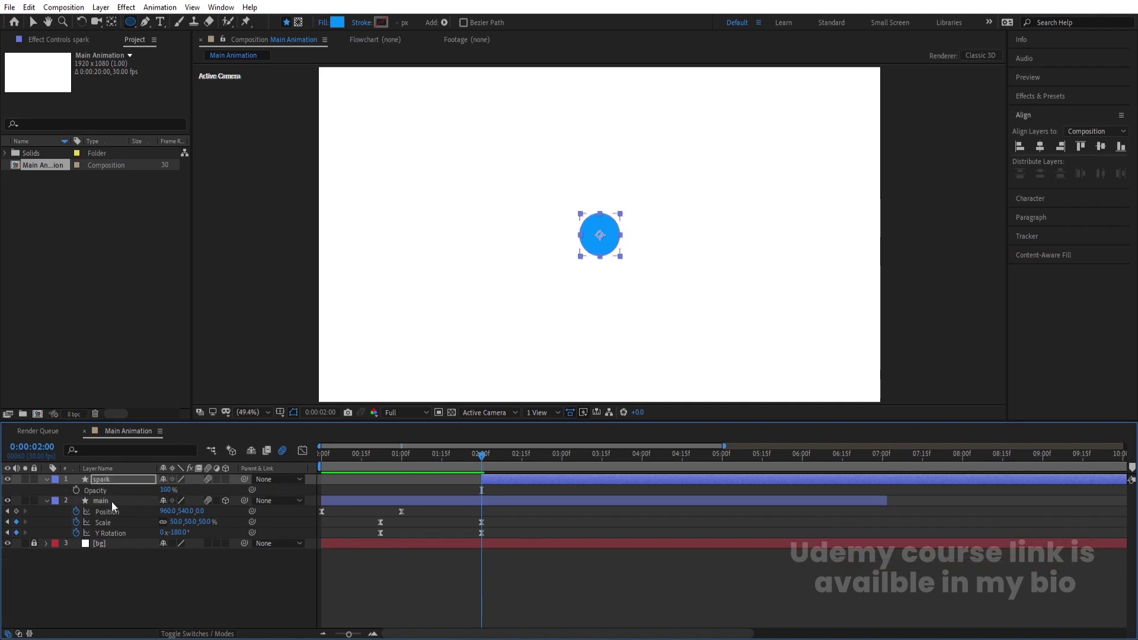
{"action": "left_click", "coordinate": [166, 490]}
{"action": "type", "text": "0"}
{"action": "key", "text": "Return"}
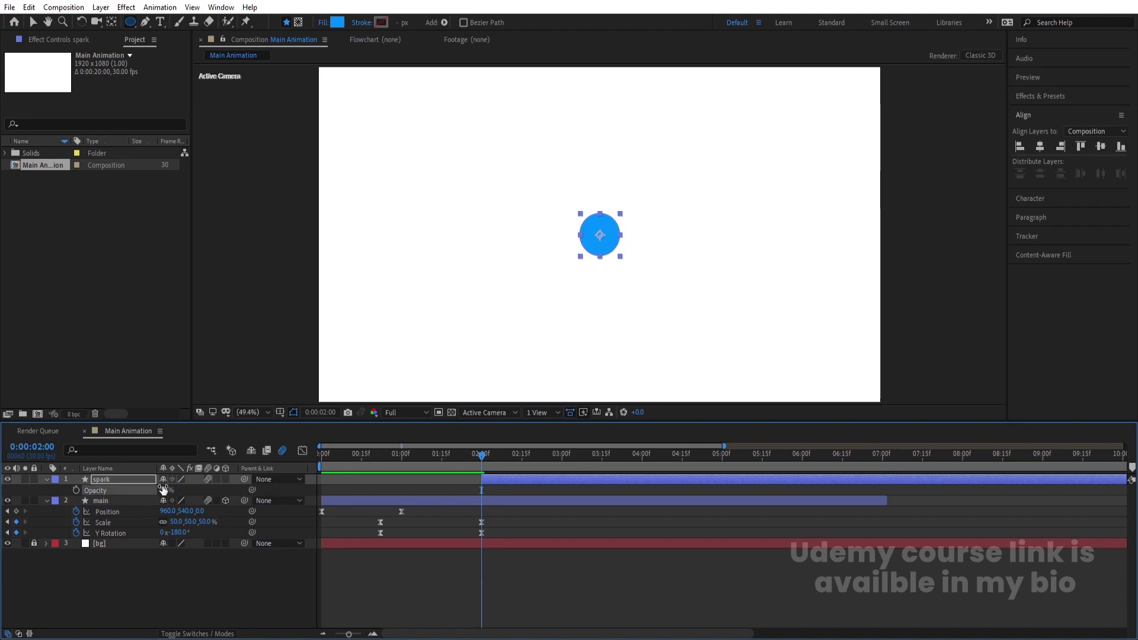
{"action": "left_click", "coordinate": [76, 490]}
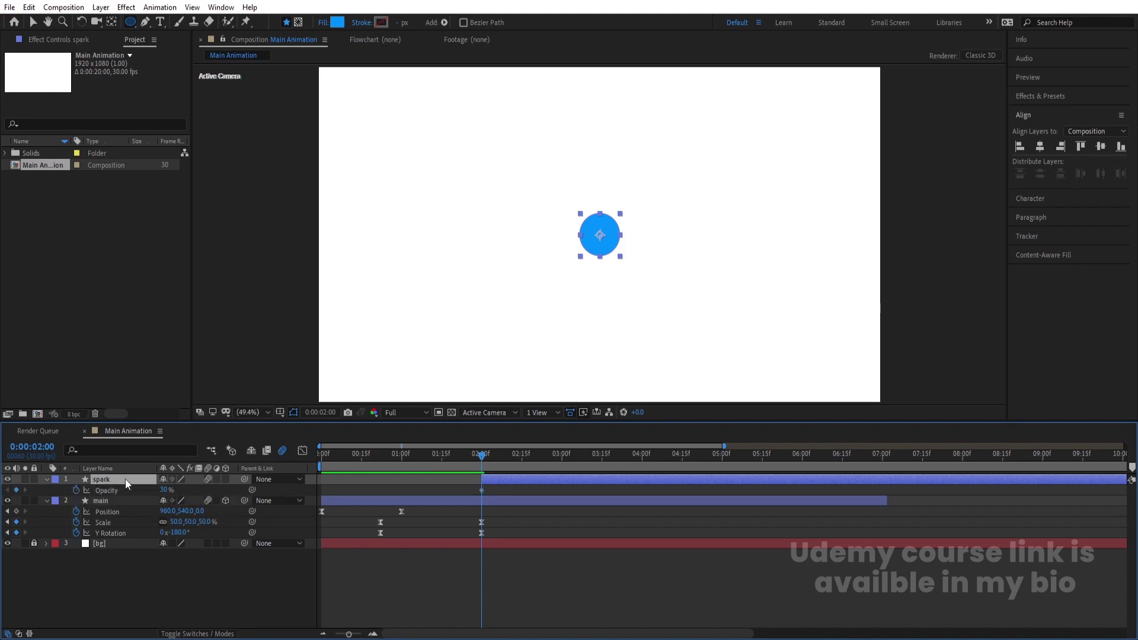
{"action": "key", "text": "alt+shift+s"}
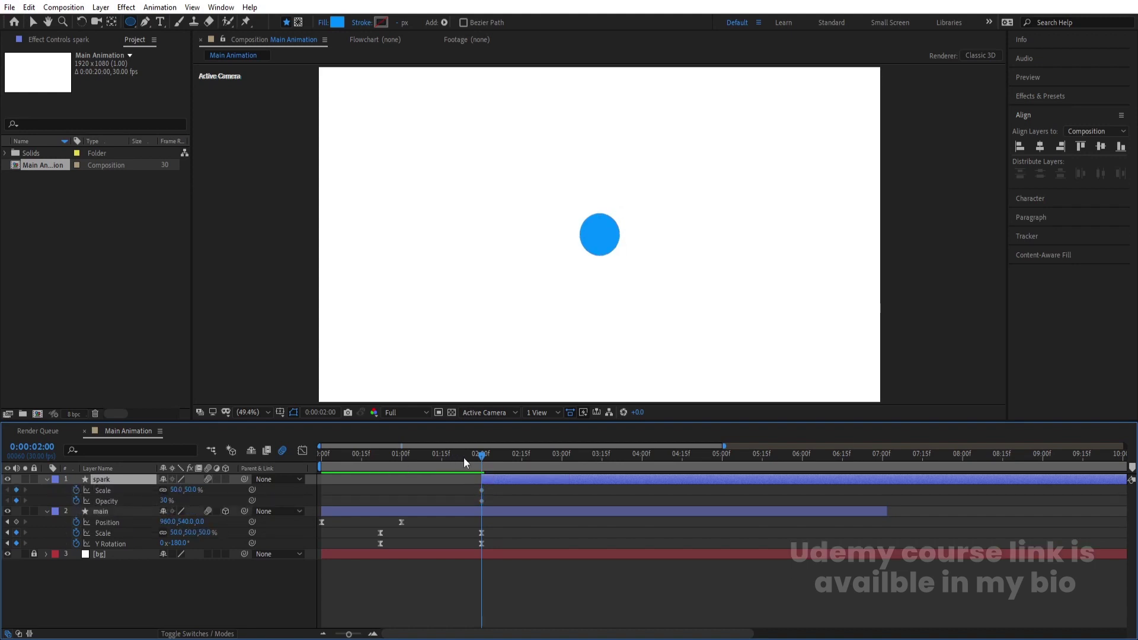
Step: Keyframe the spark layer's scale at 280% and opacity at 0% at 0:00:03:00
{"action": "left_click", "coordinate": [571, 459]}
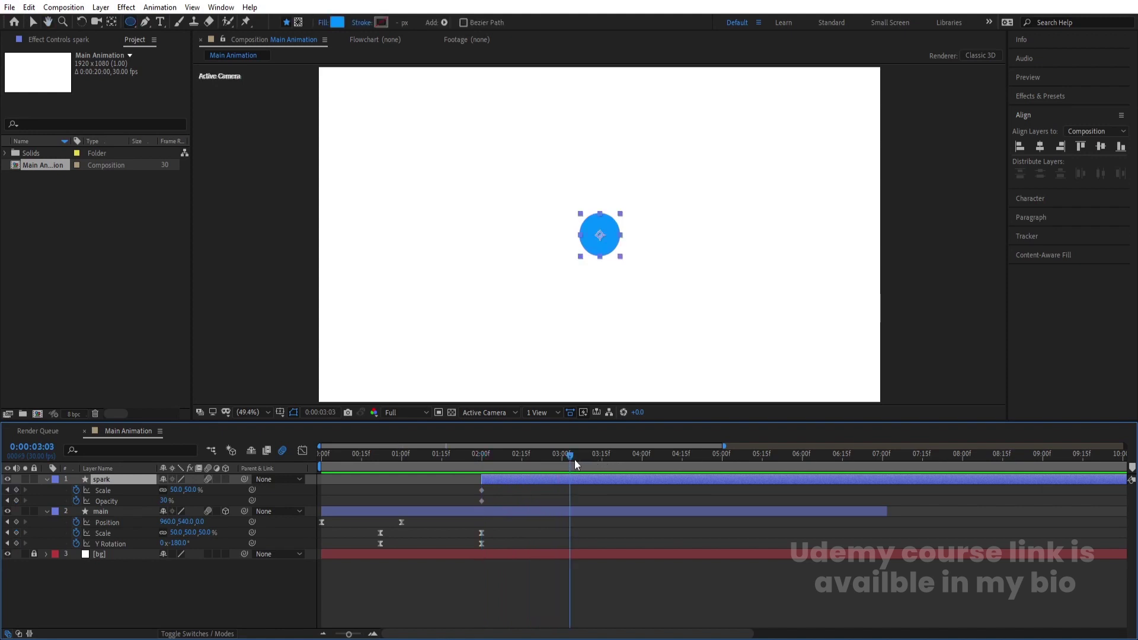
{"action": "left_click_drag", "start_coordinate": [575, 460], "coordinate": [564, 458]}
{"action": "left_click_drag", "start_coordinate": [177, 490], "coordinate": [215, 480]}
{"action": "left_click", "coordinate": [165, 501]}
{"action": "type", "text": "0"}
{"action": "key", "text": "Return"}
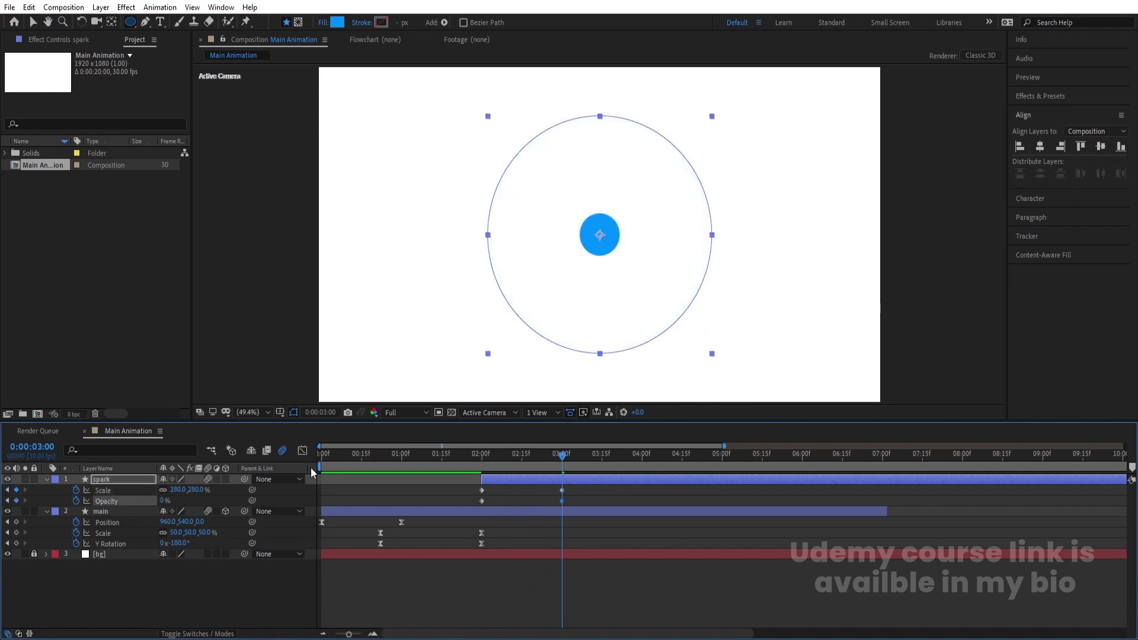
Step: Ease the spark layer's scale and opacity keyframes and shape their graph curves for a fast start and slow finish
{"action": "left_click_drag", "start_coordinate": [468, 483], "coordinate": [589, 501]}
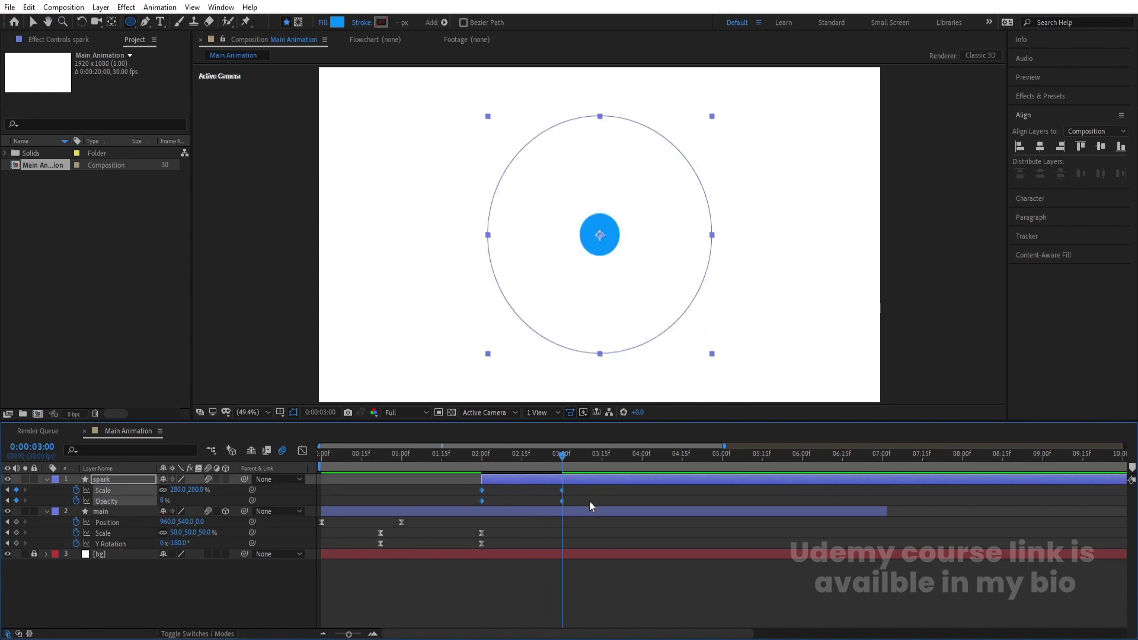
{"action": "left_click", "coordinate": [302, 450]}
{"action": "left_click_drag", "start_coordinate": [616, 544], "coordinate": [485, 511]}
{"action": "left_click_drag", "start_coordinate": [468, 465], "coordinate": [516, 463]}
{"action": "key", "text": "shift+F3"}
Step: Preview the spark animation from about 0:00:01:04
{"action": "left_click", "coordinate": [413, 454]}
{"action": "key", "text": "space"}
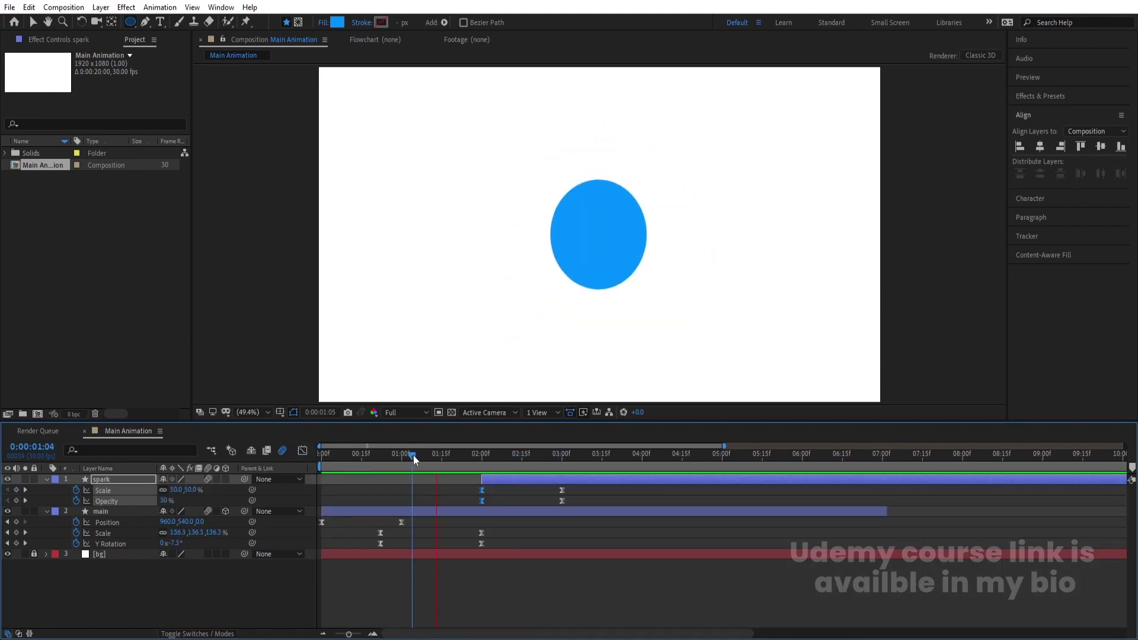
{"action": "key", "text": "space"}
{"action": "key", "text": "space"}
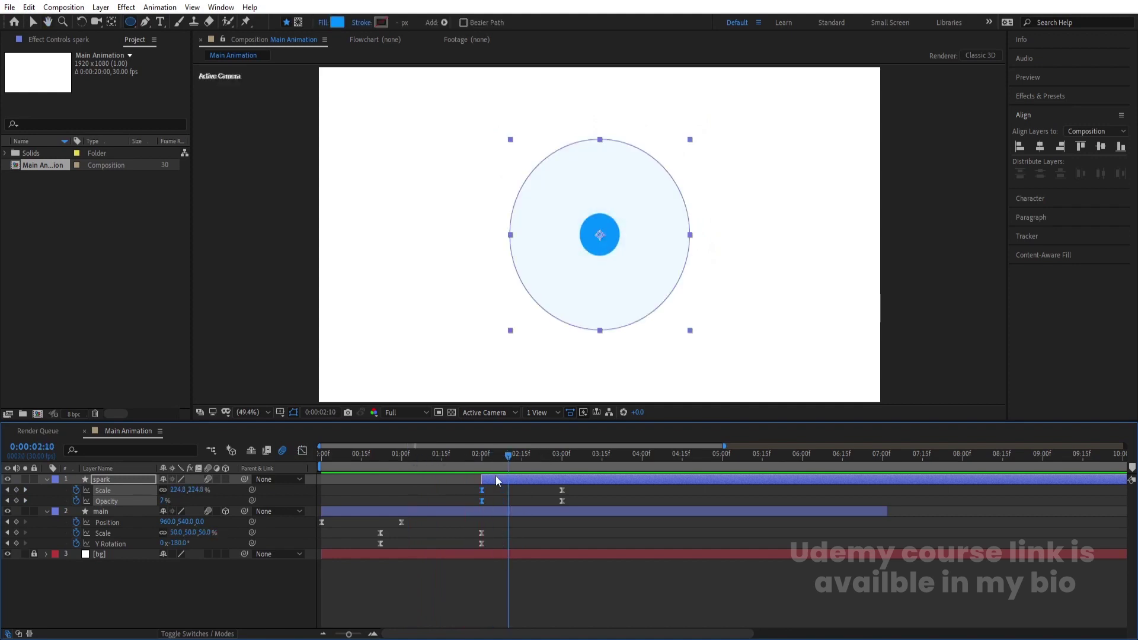
Step: Shift the spark layer earlier so that it starts at 0:00:01:28, and preview the timing
{"action": "key", "text": "equal"}
{"action": "key", "text": "equal"}
{"action": "left_click_drag", "start_coordinate": [454, 452], "coordinate": [414, 479]}
{"action": "left_click", "coordinate": [351, 462]}
{"action": "key", "text": "space"}
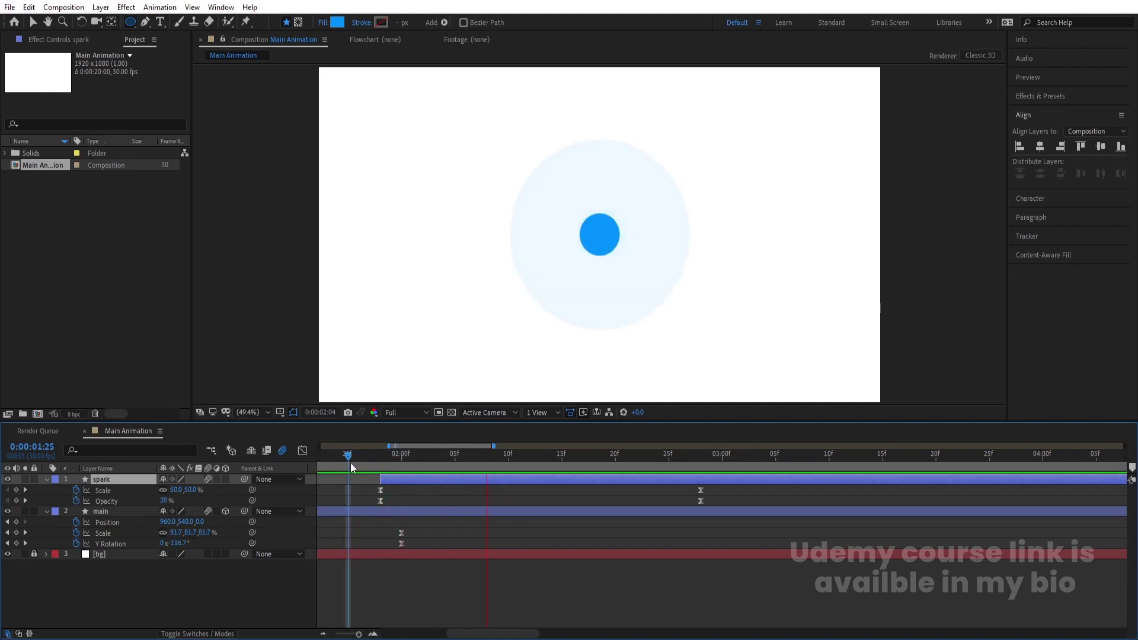
Step: Duplicate the spark layer and set the original spark's scale keyframe at 0:00:02:28 to 500%
{"action": "left_click", "coordinate": [386, 458]}
{"action": "key", "text": "ctrl+d"}
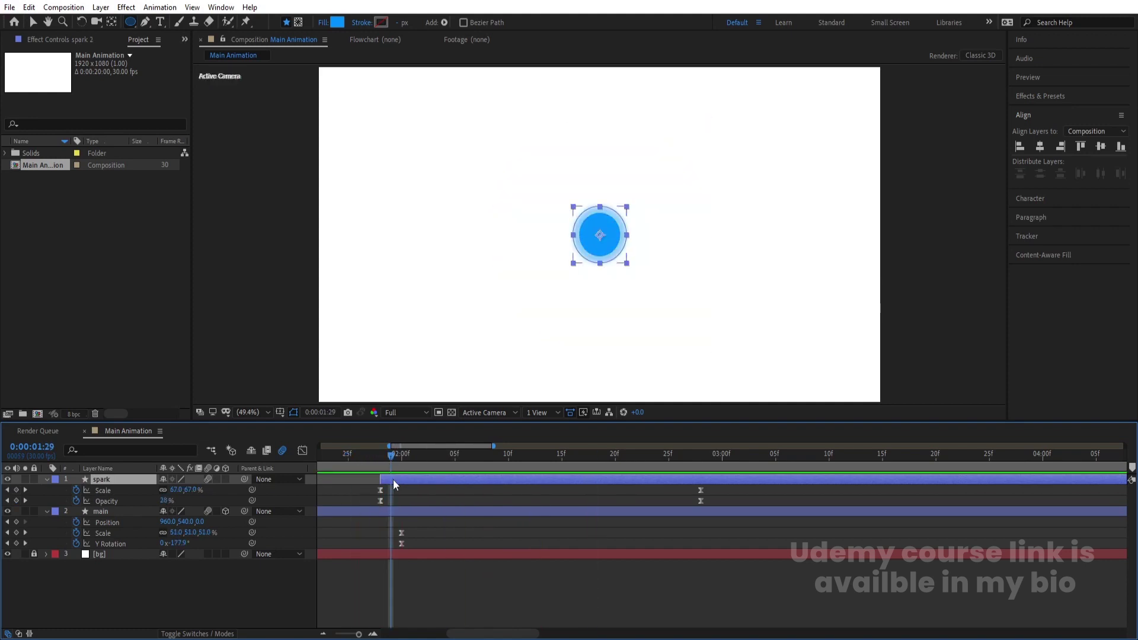
{"action": "left_click", "coordinate": [415, 491]}
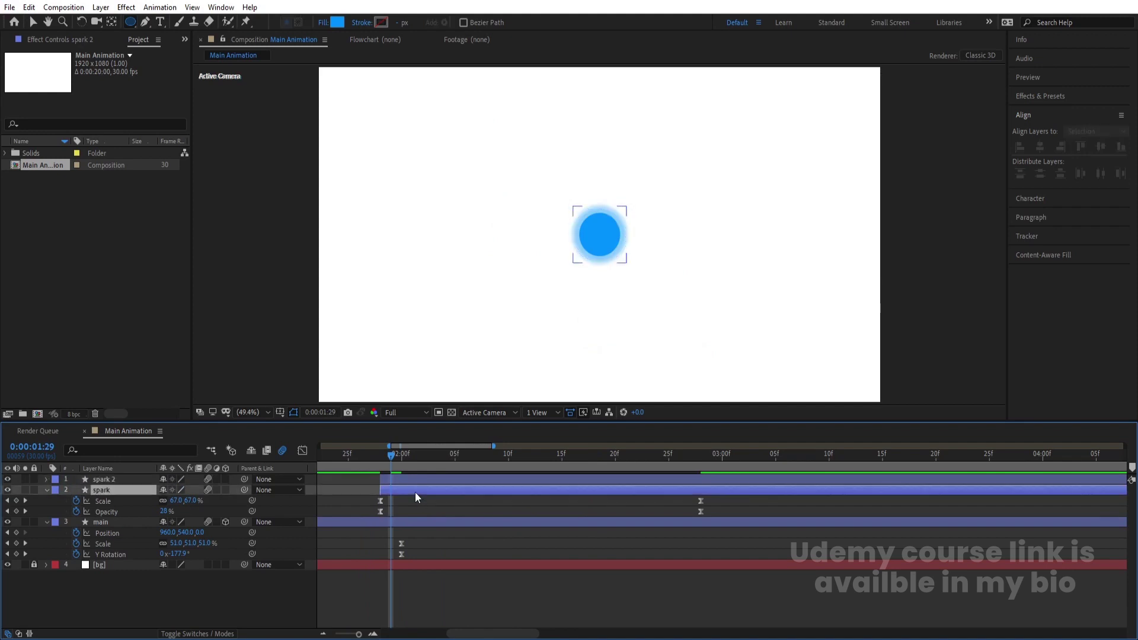
{"action": "key", "text": "Page_Down"}
{"action": "key", "text": "k"}
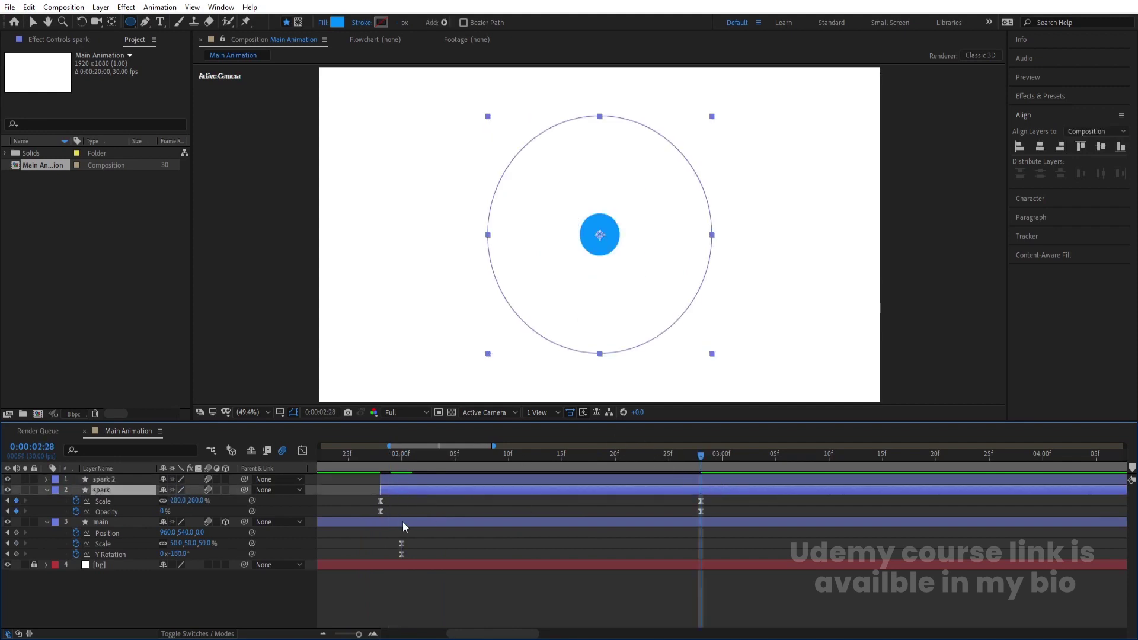
{"action": "left_click_drag", "start_coordinate": [174, 501], "coordinate": [308, 501]}
Step: Show the keyframes of spark 2 and move the spark layer's ending scale and opacity keyframes to 0:00:03:10
{"action": "left_click", "coordinate": [684, 479]}
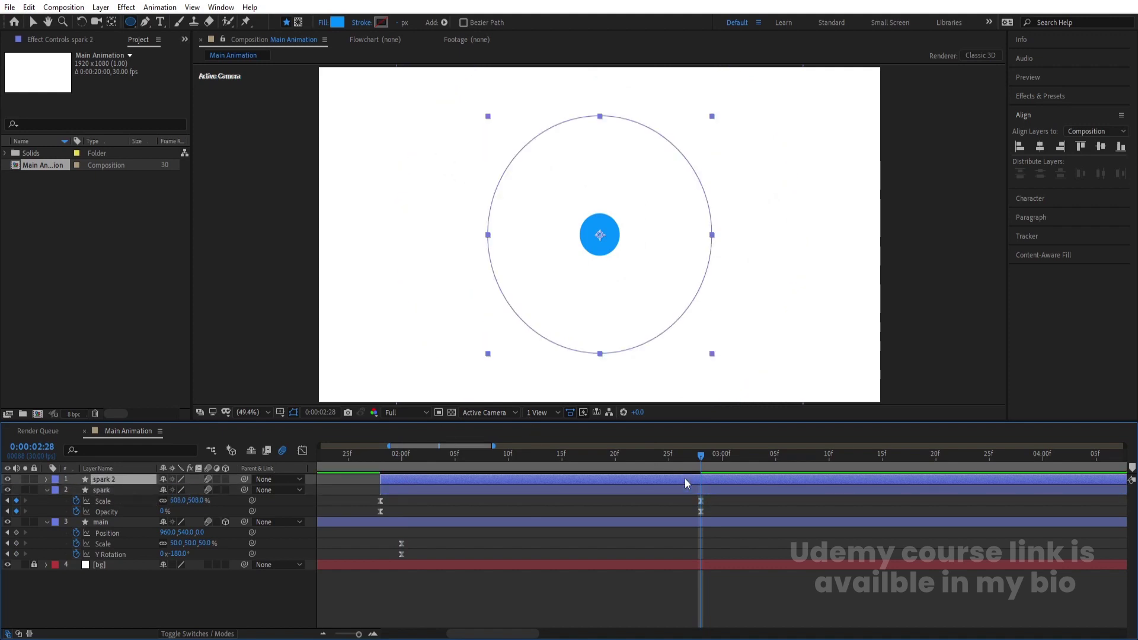
{"action": "key", "text": "u"}
{"action": "left_click_drag", "start_coordinate": [682, 522], "coordinate": [826, 528]}
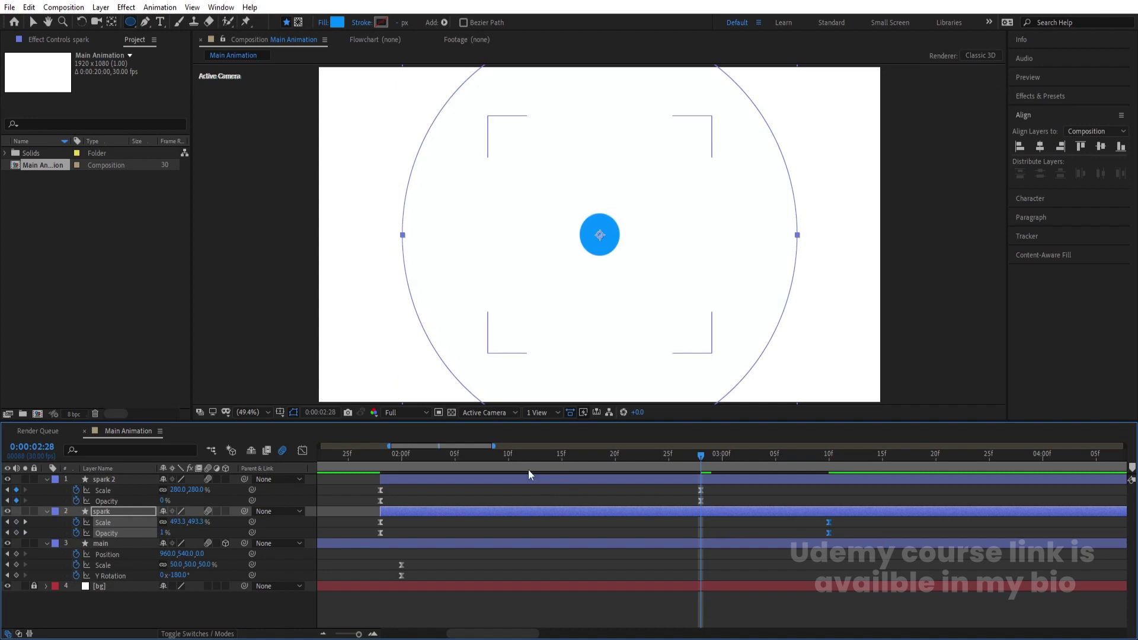
Step: Preview the two expanding sparks, then play the whole animation from the start
{"action": "left_click_drag", "start_coordinate": [528, 470], "coordinate": [320, 469]}
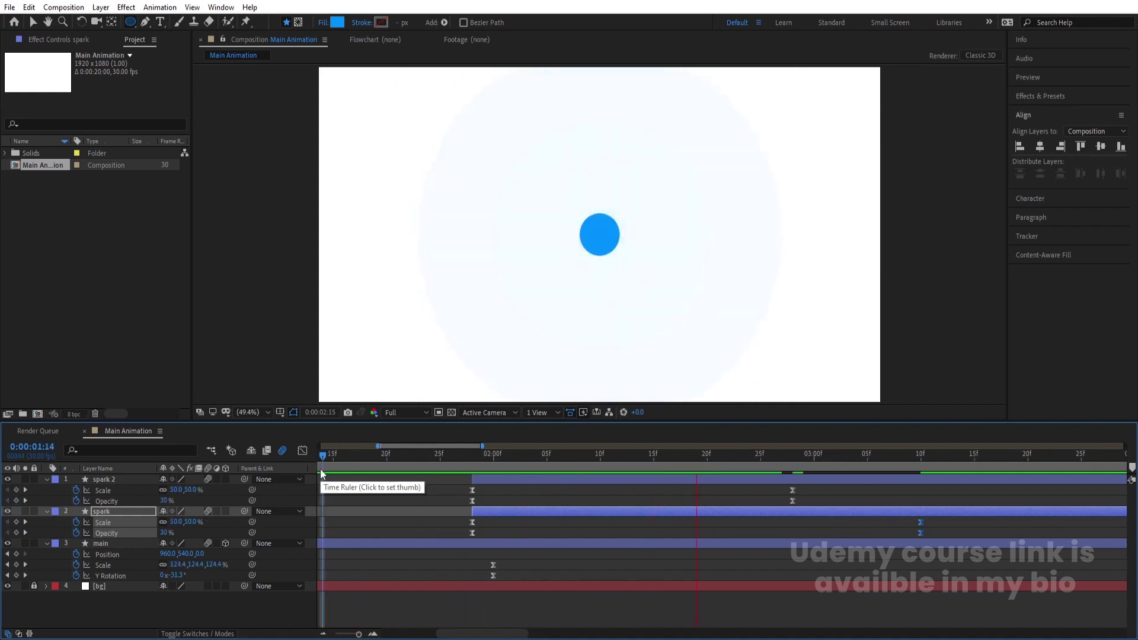
{"action": "key", "text": "space"}
{"action": "key", "text": "minus"}
{"action": "key", "text": "minus"}
{"action": "key", "text": "minus"}
{"action": "key", "text": "minus"}
{"action": "key", "text": "Home"}
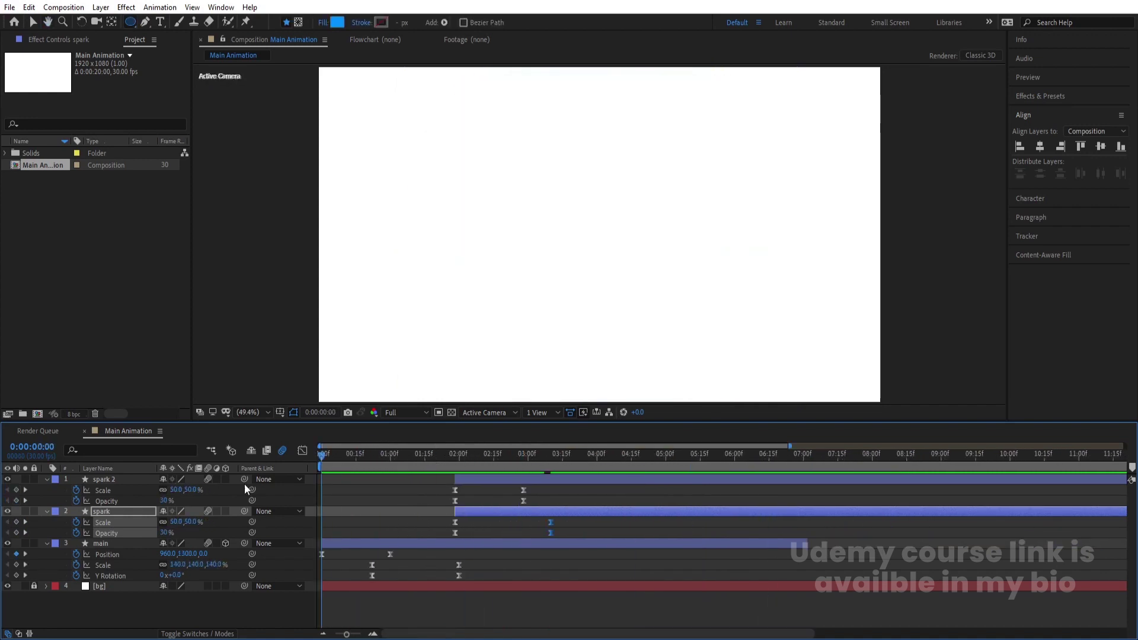
{"action": "key", "text": "space"}
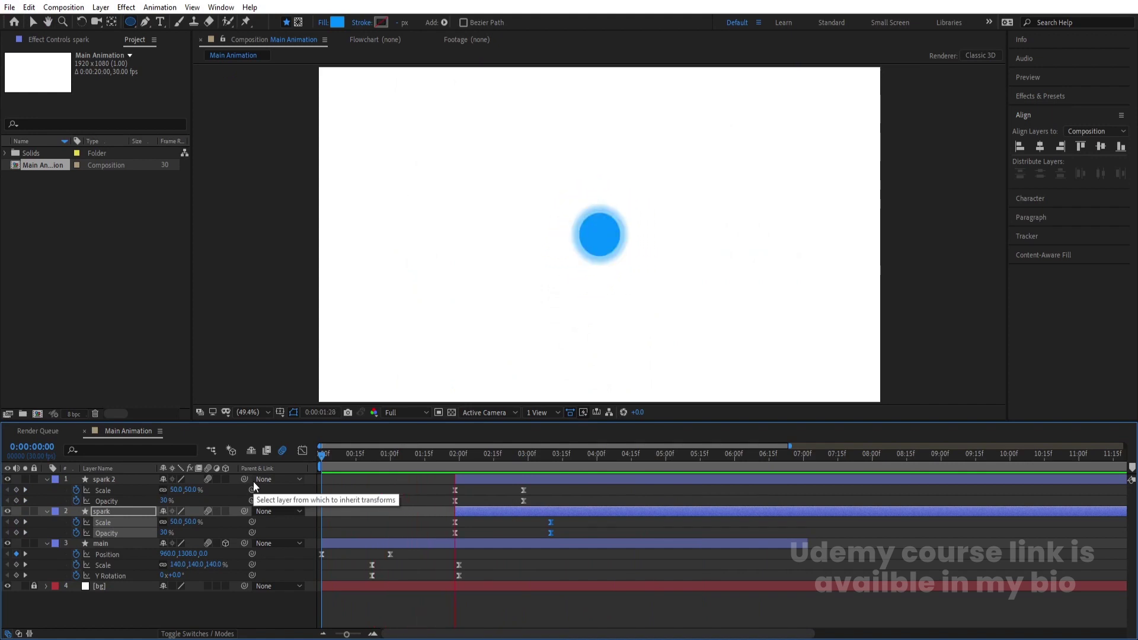
Step: Collapse the layer properties and draw a small blue circle near the frame's upper-left corner on a new shape layer
{"action": "left_click", "coordinate": [357, 495]}
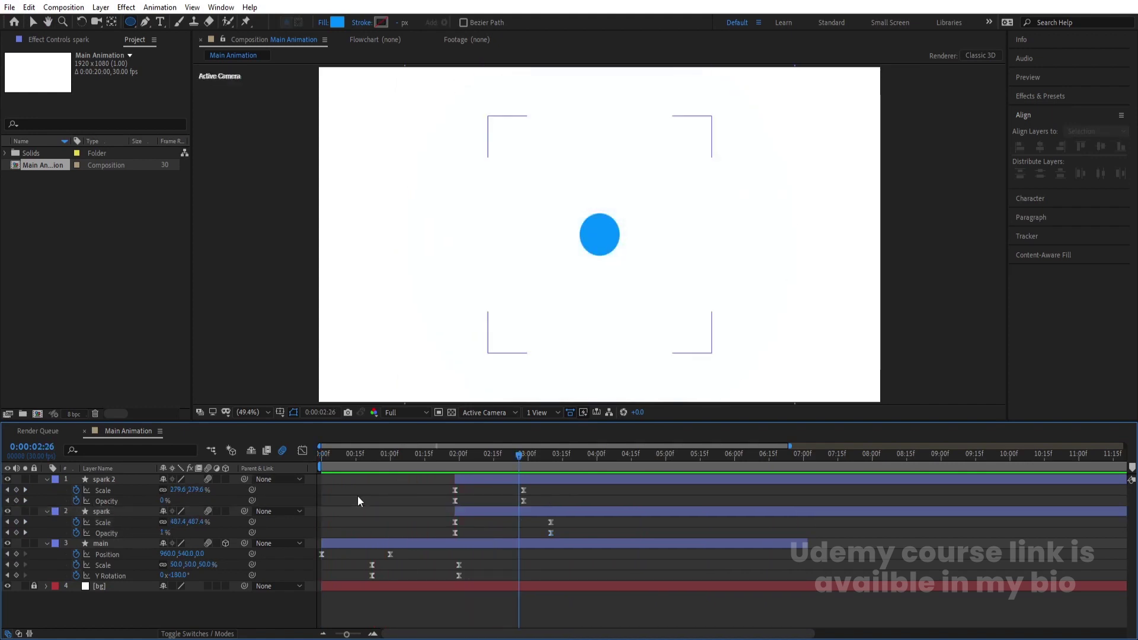
{"action": "key", "text": "u"}
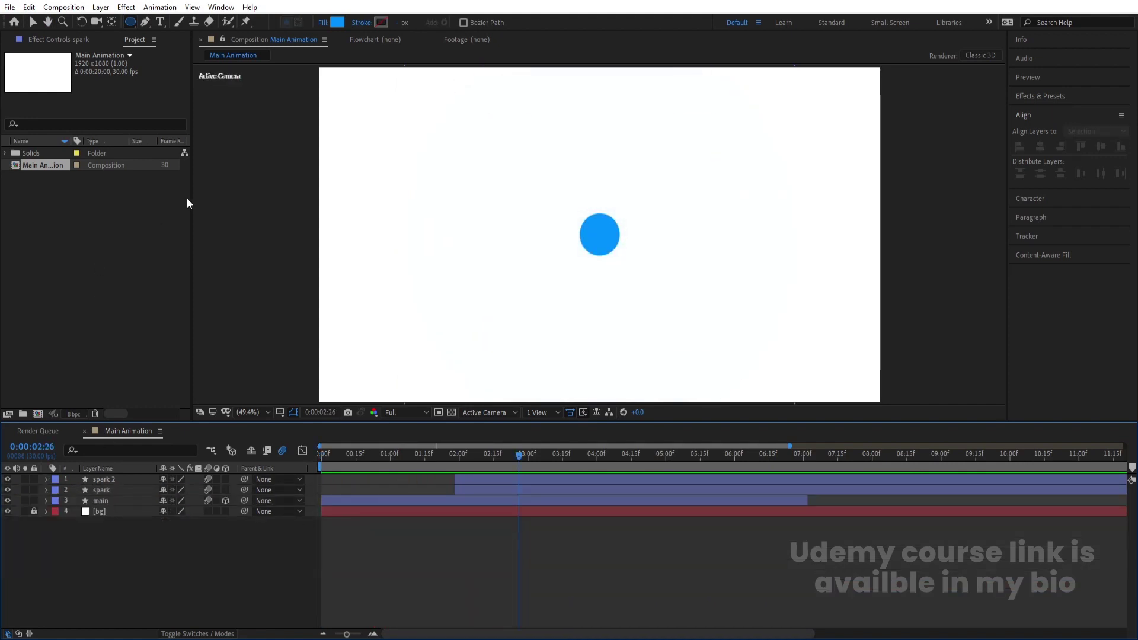
{"action": "left_click", "coordinate": [131, 23]}
{"action": "left_click", "coordinate": [355, 84]}
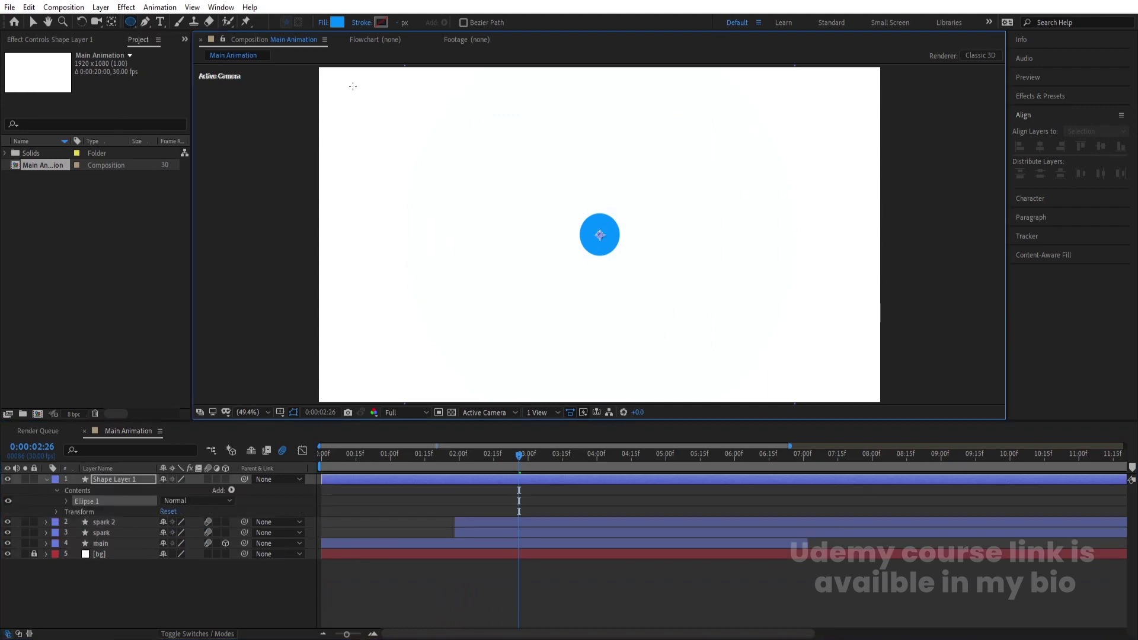
{"action": "left_click_drag", "start_coordinate": [360, 93], "coordinate": [359, 94]}
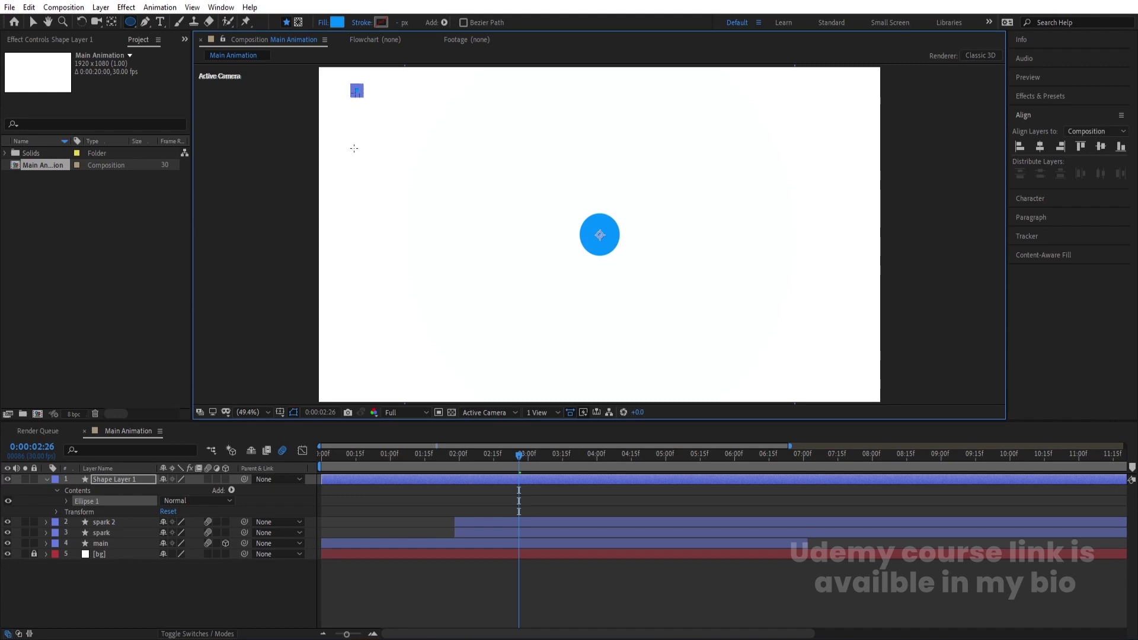
{"action": "left_click", "coordinate": [339, 499]}
Step: Duplicate the small circle layer repeatedly, up to Shape Layer 11, and scatter the copies across the frame around the main circle
{"action": "left_click", "coordinate": [103, 484]}
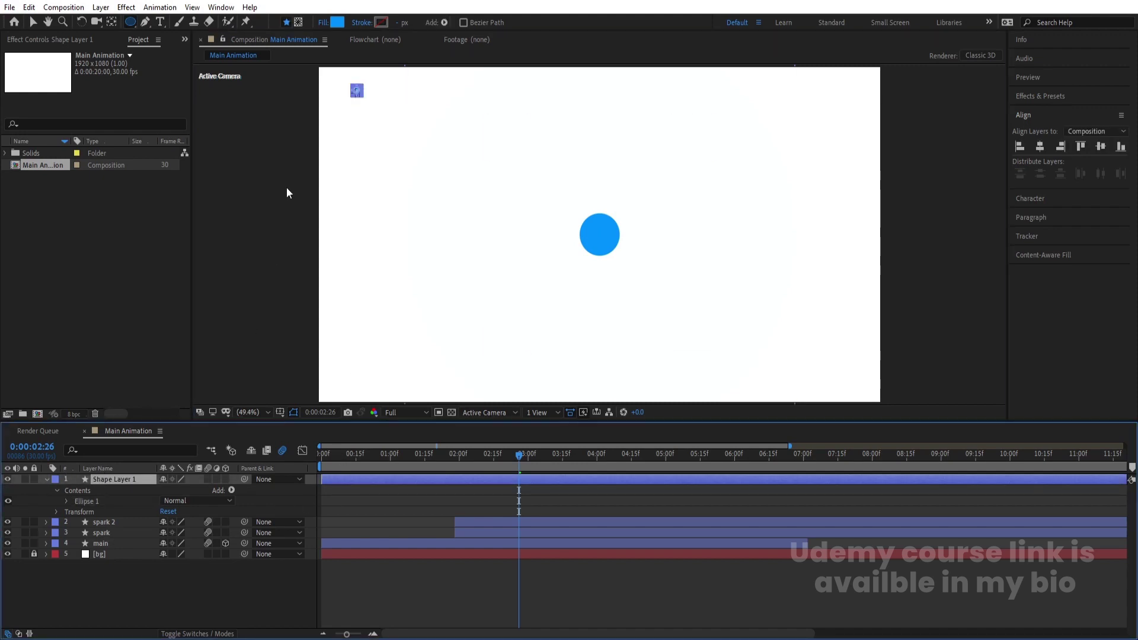
{"action": "key", "text": "ctrl+d"}
{"action": "key", "text": "v"}
{"action": "left_click_drag", "start_coordinate": [359, 93], "coordinate": [687, 94]}
{"action": "key", "text": "ctrl+d"}
{"action": "key", "text": "ctrl+d"}
{"action": "key", "text": "ctrl+d"}
{"action": "key", "text": "ctrl+d"}
{"action": "key", "text": "ctrl+d"}
{"action": "key", "text": "ctrl+d"}
{"action": "key", "text": "ctrl+d"}
{"action": "key", "text": "ctrl+d"}
{"action": "key", "text": "ctrl+d"}
{"action": "key", "text": "ctrl+z"}
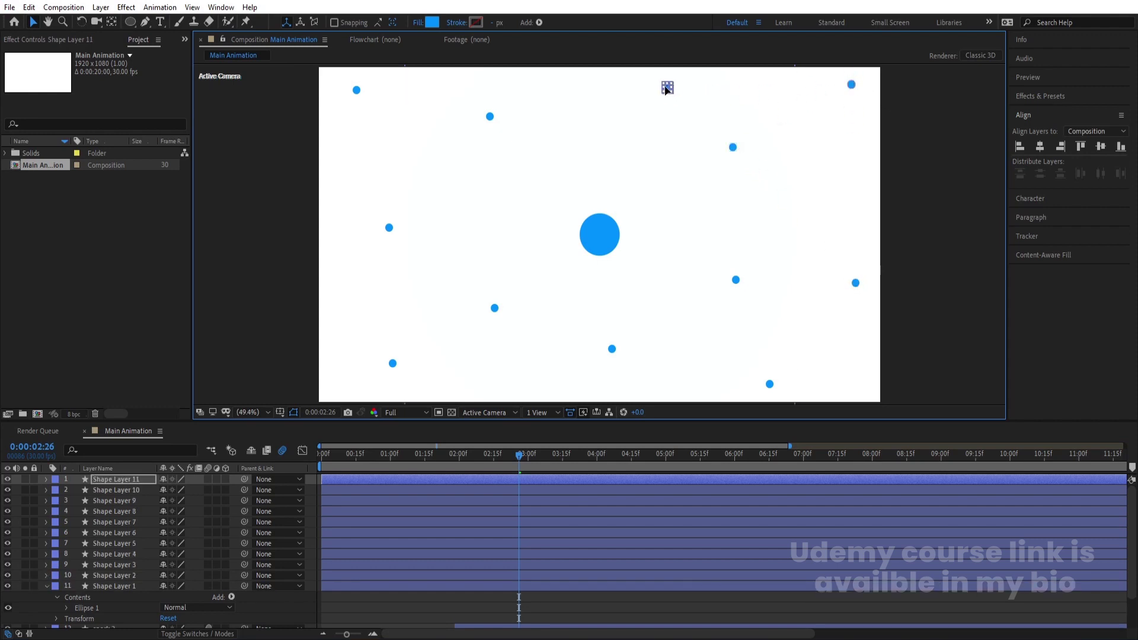
Step: Scale the Shape Layer 5 circle to 207% and the Shape Layer 2 circle to 33%
{"action": "scroll", "coordinate": [166, 542], "scroll_direction": "down", "scroll_amount": 2}
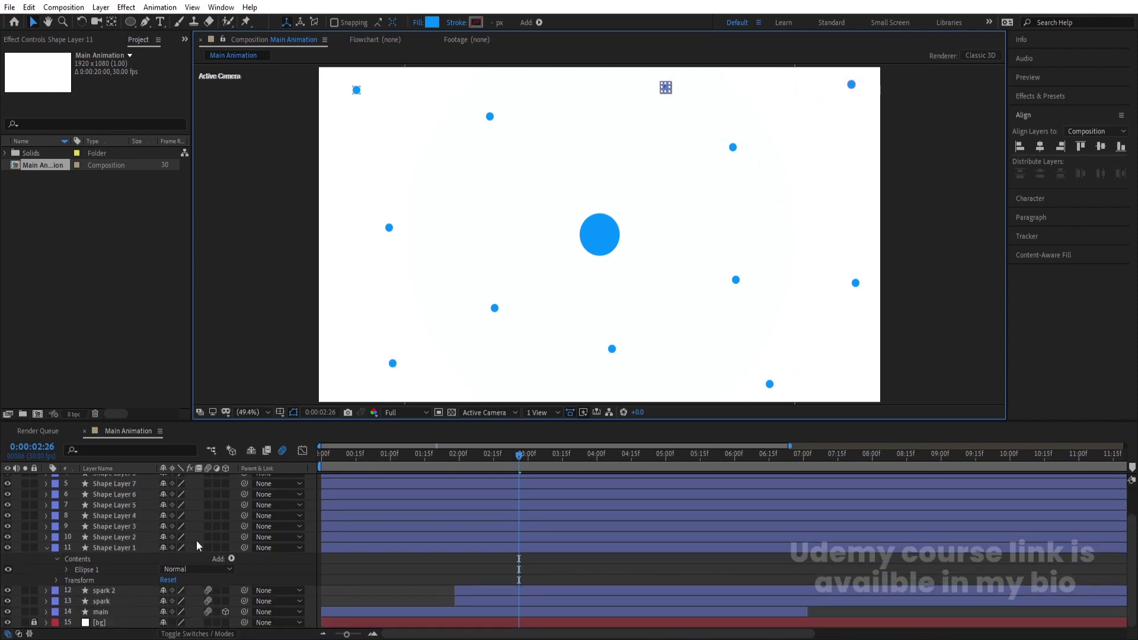
{"action": "left_click", "coordinate": [371, 549], "text": "shift"}
{"action": "left_click", "coordinate": [379, 566]}
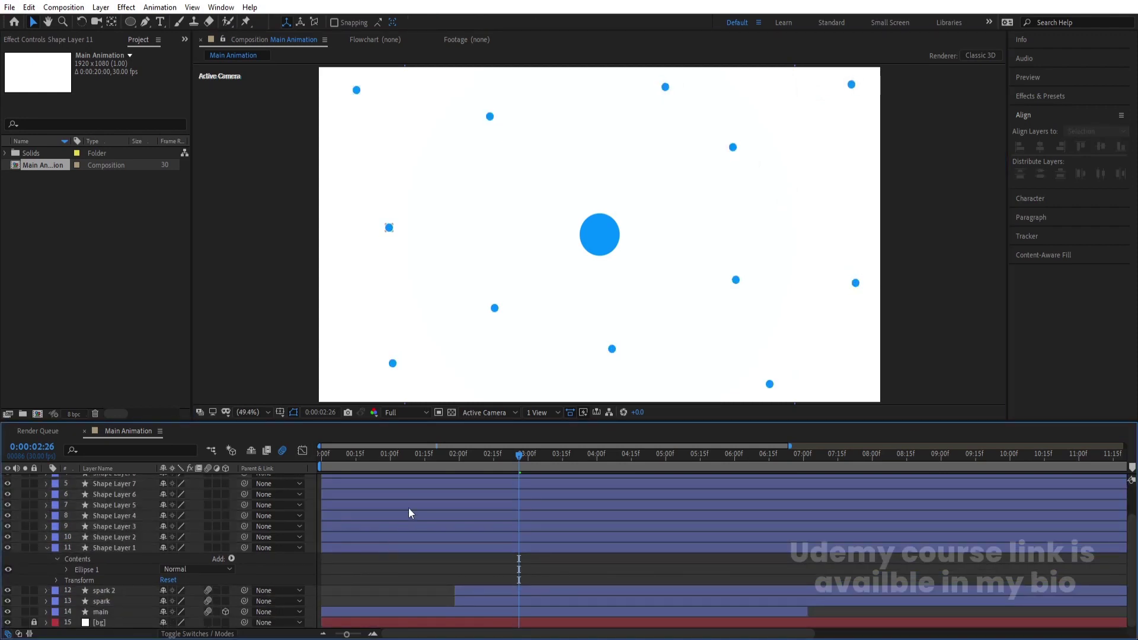
{"action": "left_click", "coordinate": [409, 505]}
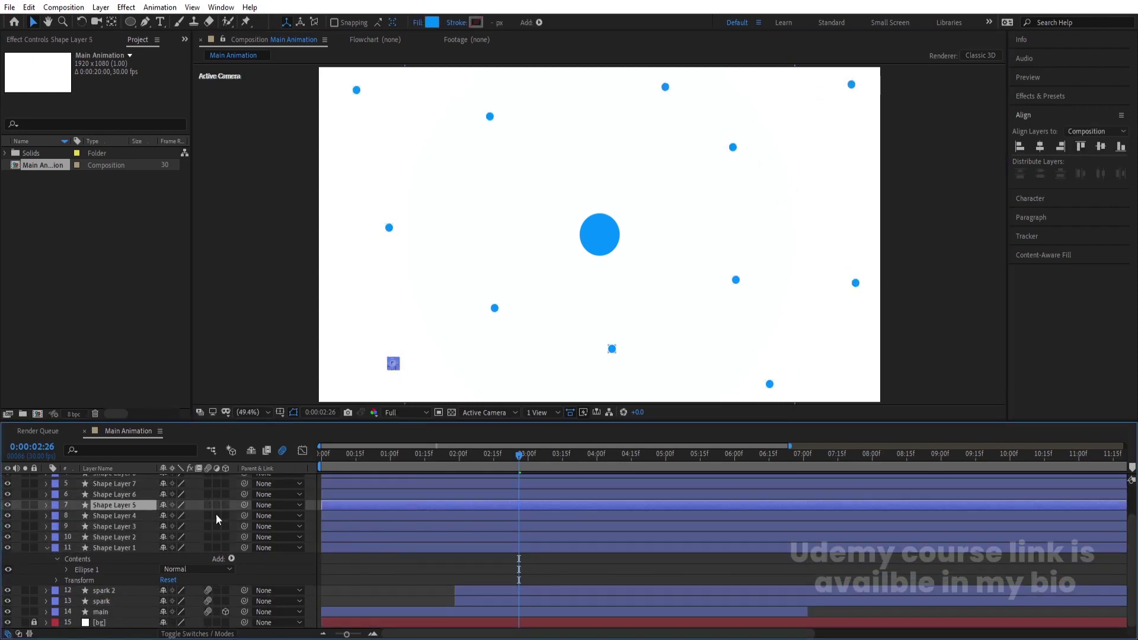
{"action": "key", "text": "s"}
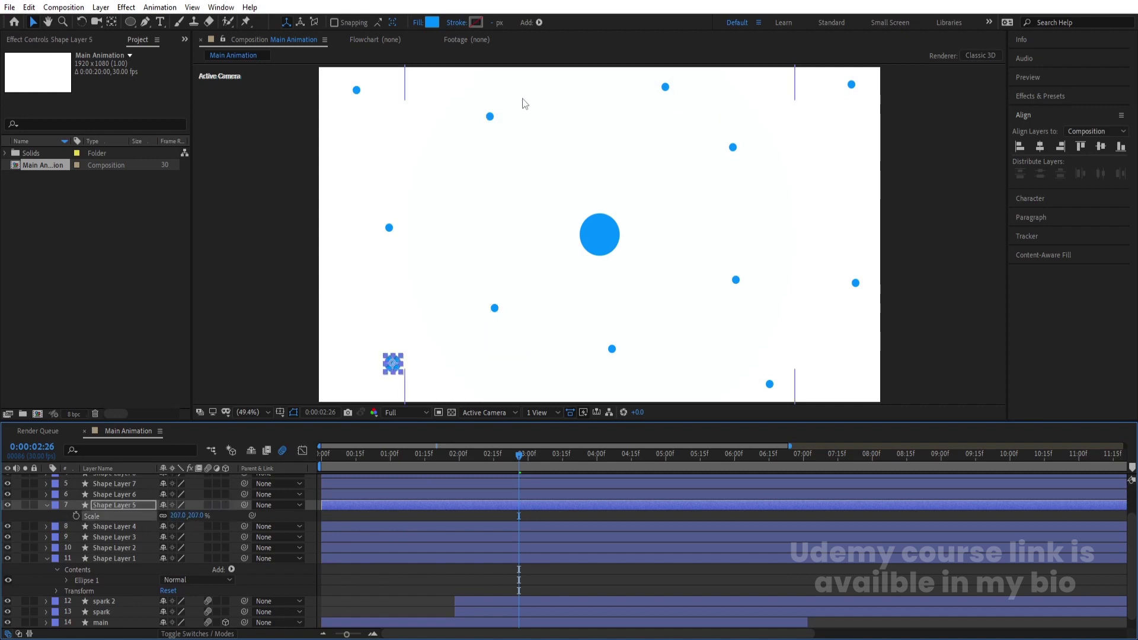
{"action": "left_click", "coordinate": [490, 117]}
{"action": "key", "text": "s"}
{"action": "left_click_drag", "start_coordinate": [173, 559], "coordinate": [163, 559]}
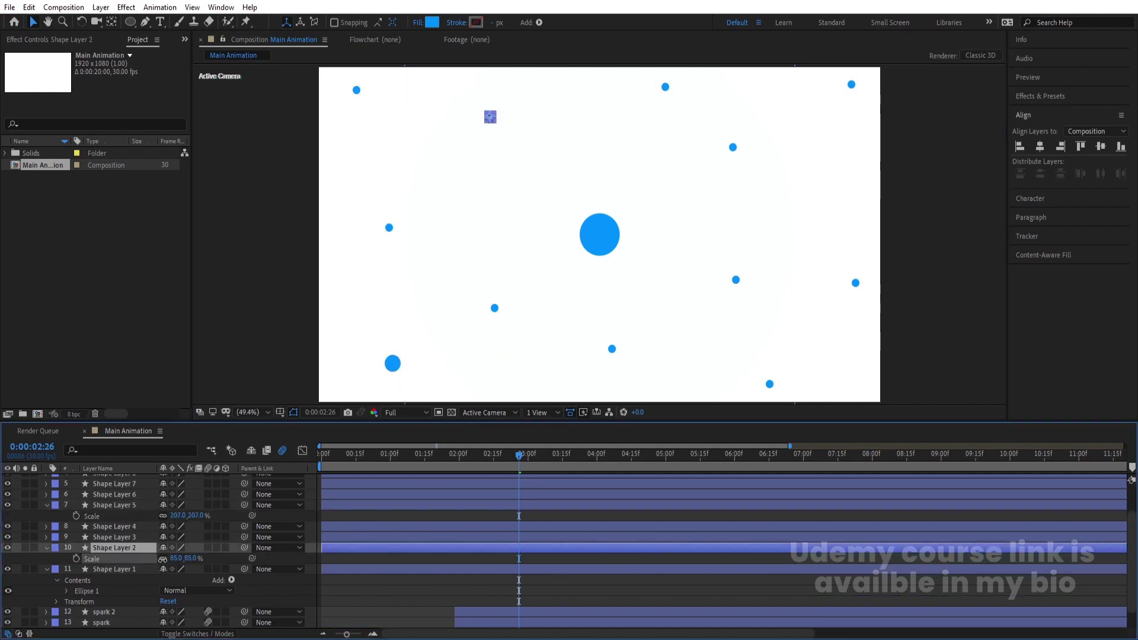
Step: Scale the Shape Layer 10 circle to 187% and the Shape Layer 9 circle to 335%
{"action": "left_click", "coordinate": [734, 147]}
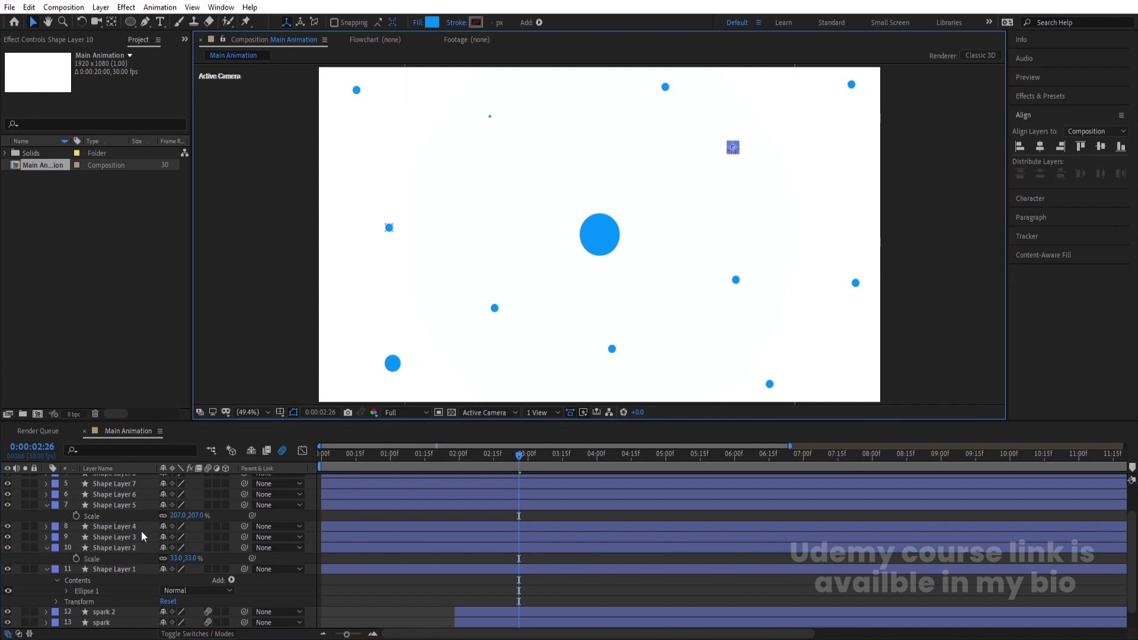
{"action": "scroll", "coordinate": [178, 522], "scroll_direction": "up", "scroll_amount": 3}
{"action": "key", "text": "s"}
{"action": "left_click_drag", "start_coordinate": [178, 501], "coordinate": [225, 494]}
{"action": "left_click", "coordinate": [732, 282]}
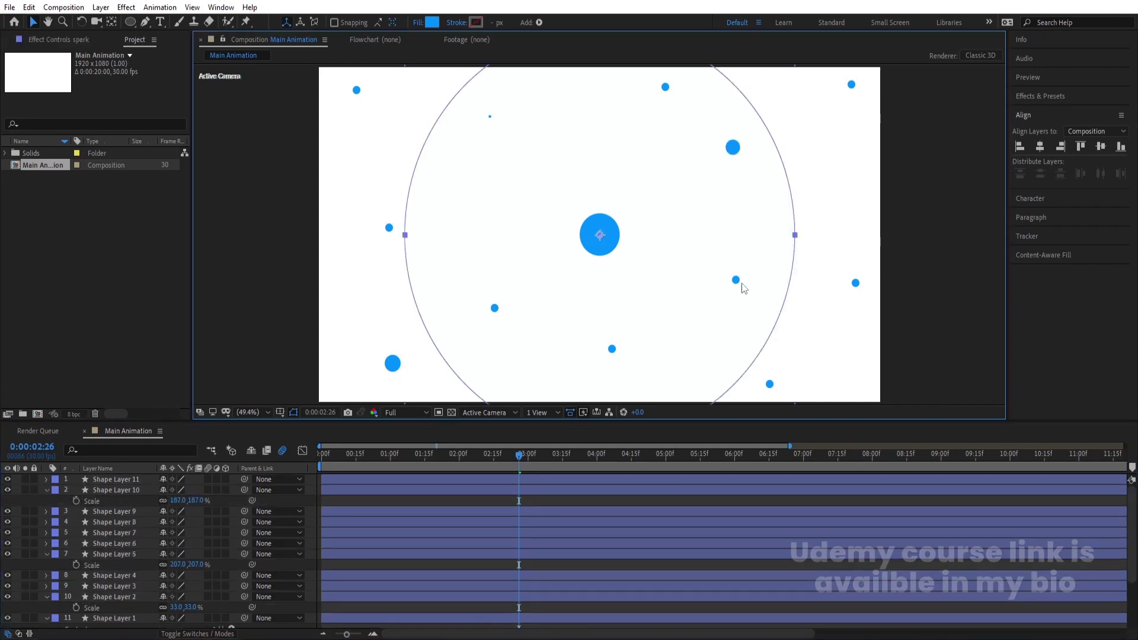
{"action": "left_click", "coordinate": [856, 284]}
{"action": "key", "text": "s"}
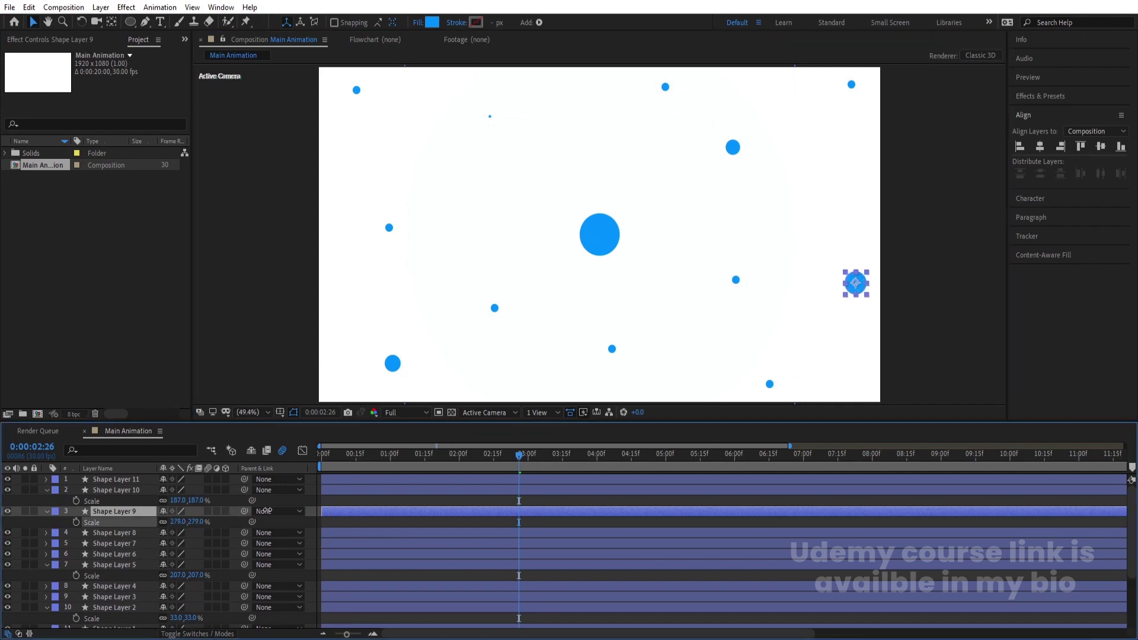
{"action": "left_click_drag", "start_coordinate": [267, 511], "coordinate": [287, 499]}
Step: Scale the Shape Layer 6 circle to 52%, Shape Layer 3 to 48% and Shape Layer 10 to 226%
{"action": "left_click", "coordinate": [612, 350]}
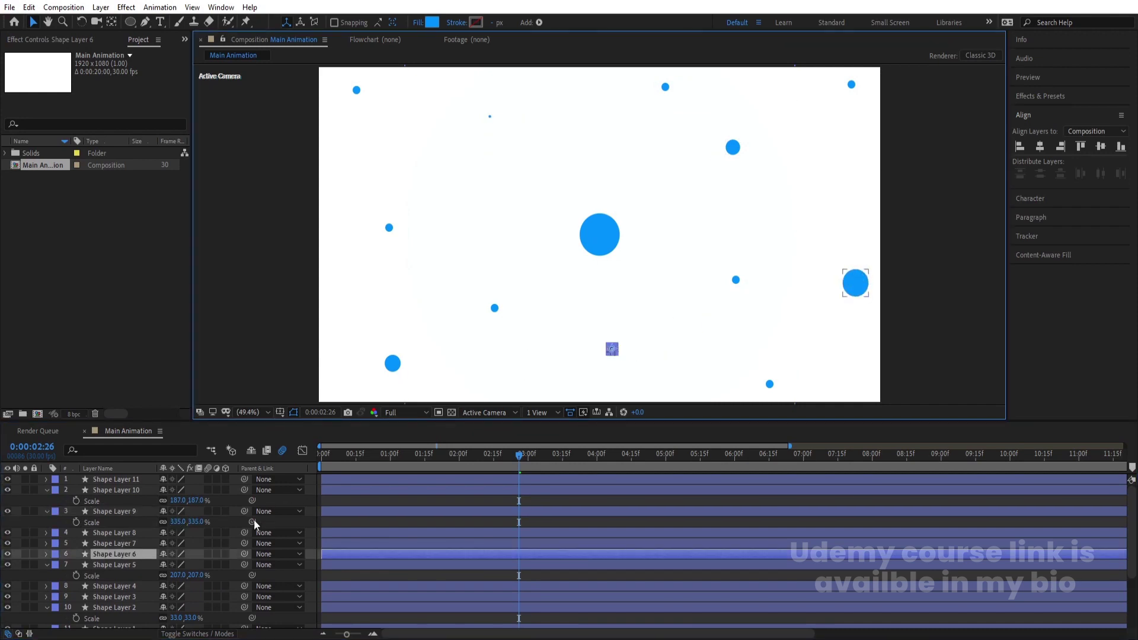
{"action": "key", "text": "s"}
{"action": "left_click_drag", "start_coordinate": [178, 566], "coordinate": [153, 568]}
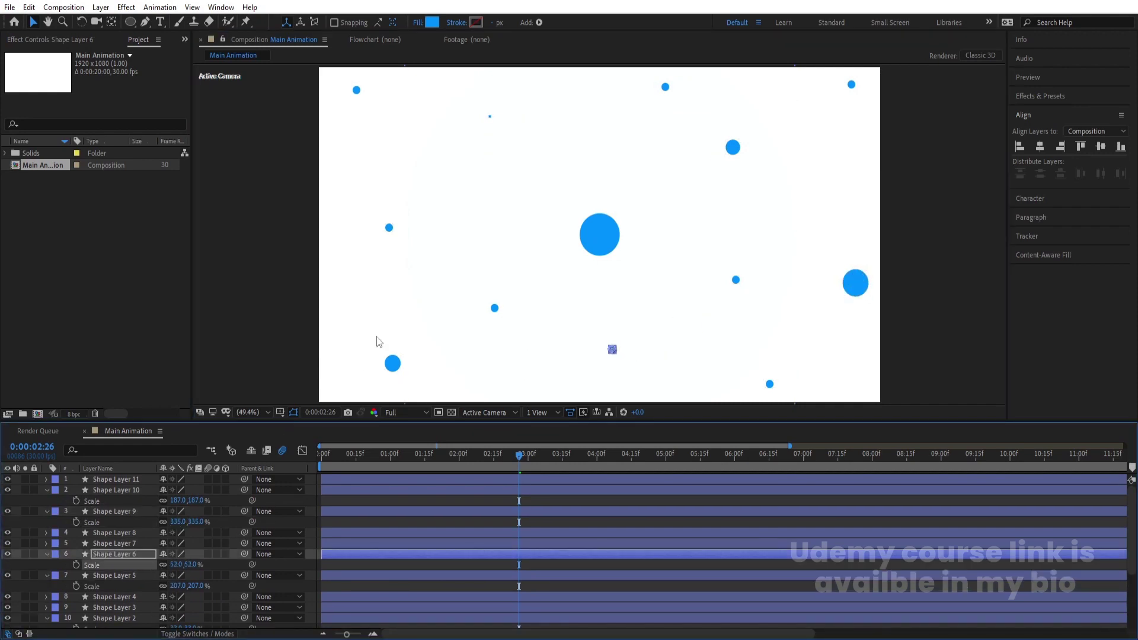
{"action": "left_click", "coordinate": [389, 229]}
{"action": "key", "text": "s"}
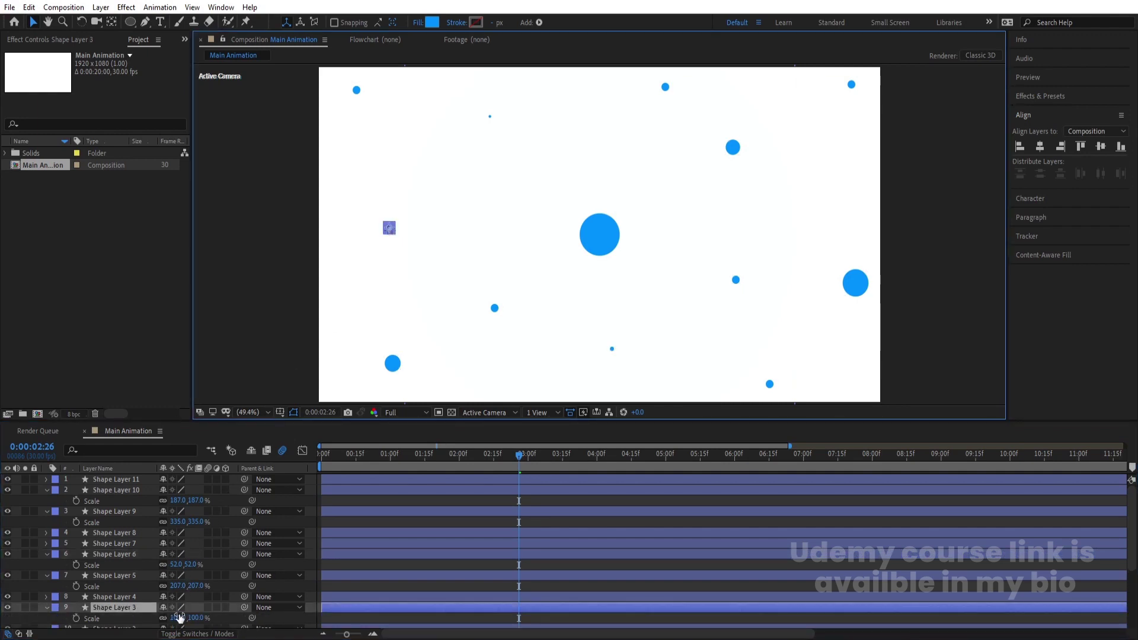
{"action": "left_click_drag", "start_coordinate": [179, 617], "coordinate": [148, 615]}
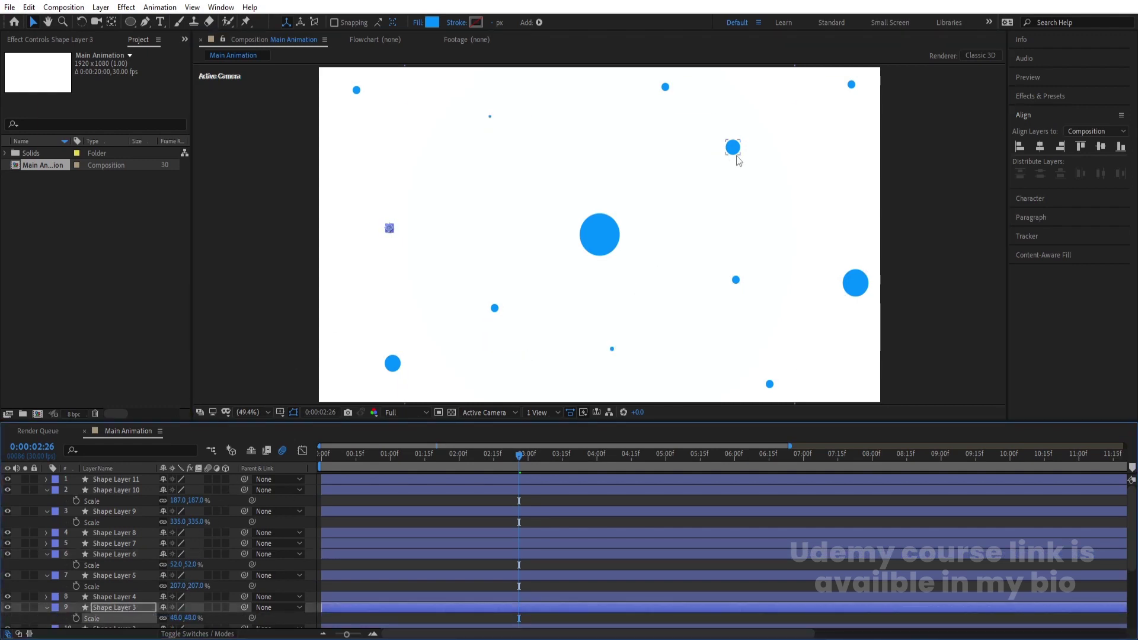
{"action": "left_click", "coordinate": [733, 149]}
{"action": "left_click_drag", "start_coordinate": [179, 500], "coordinate": [202, 499]}
Step: Delete the Shape Layer 11 layer with its two circles near the frame's top edge
{"action": "left_click", "coordinate": [852, 88]}
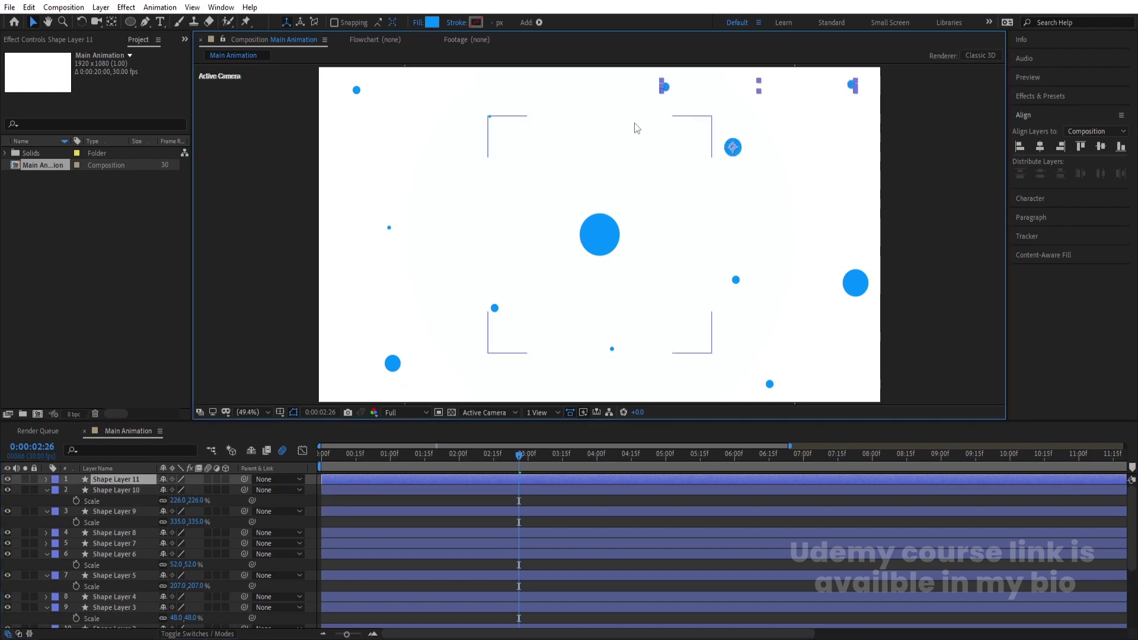
{"action": "key", "text": "semicolon"}
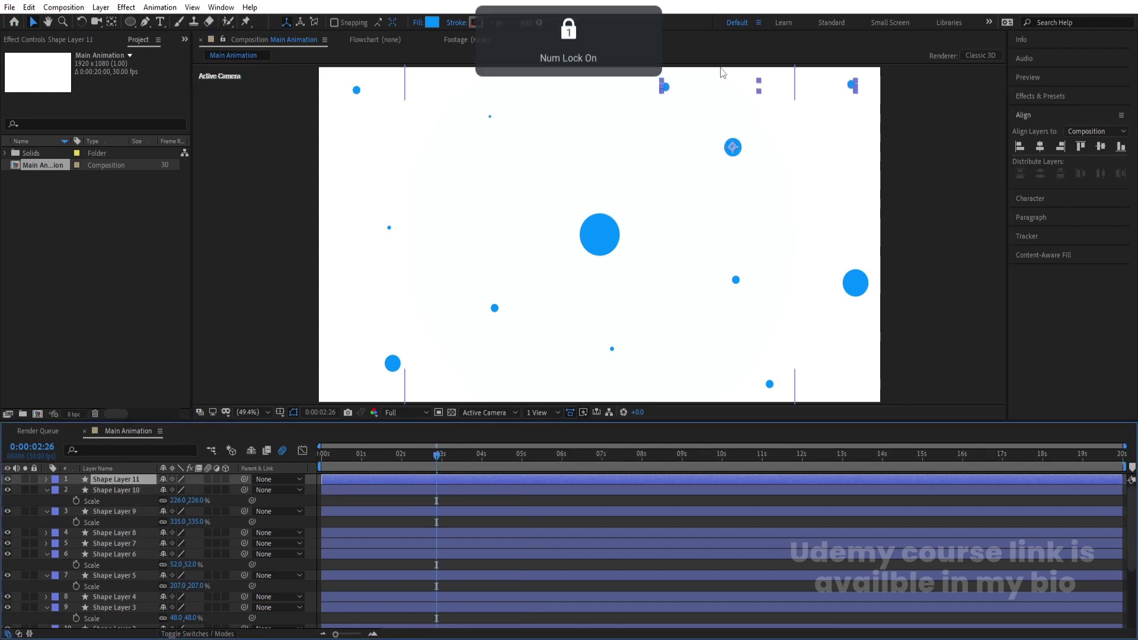
{"action": "key", "text": "Delete"}
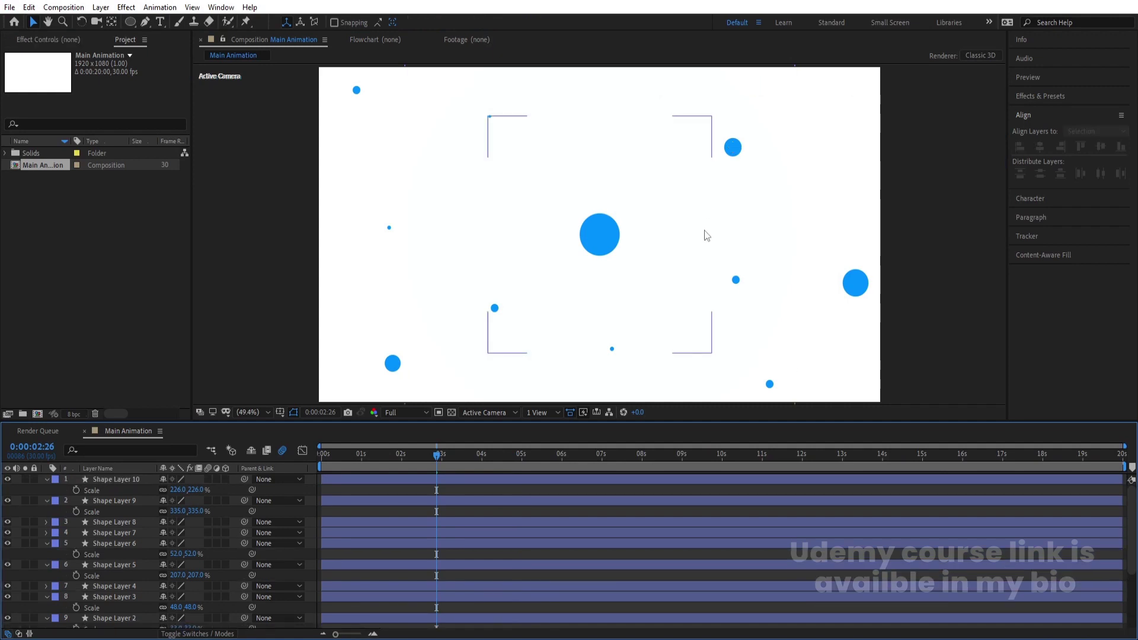
Step: Duplicate the Shape Layer 8 circle, bring the copy to the top of the layer stack and place it near the frame's upper edge
{"action": "left_click", "coordinate": [736, 282]}
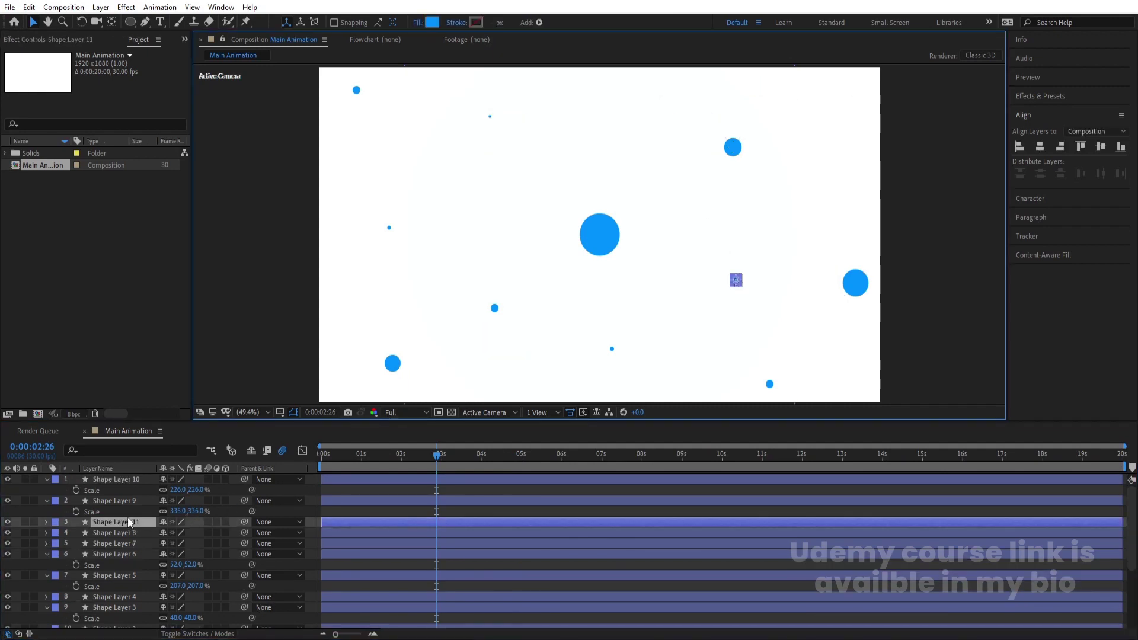
{"action": "left_click", "coordinate": [134, 493]}
{"action": "key", "text": "ctrl+z"}
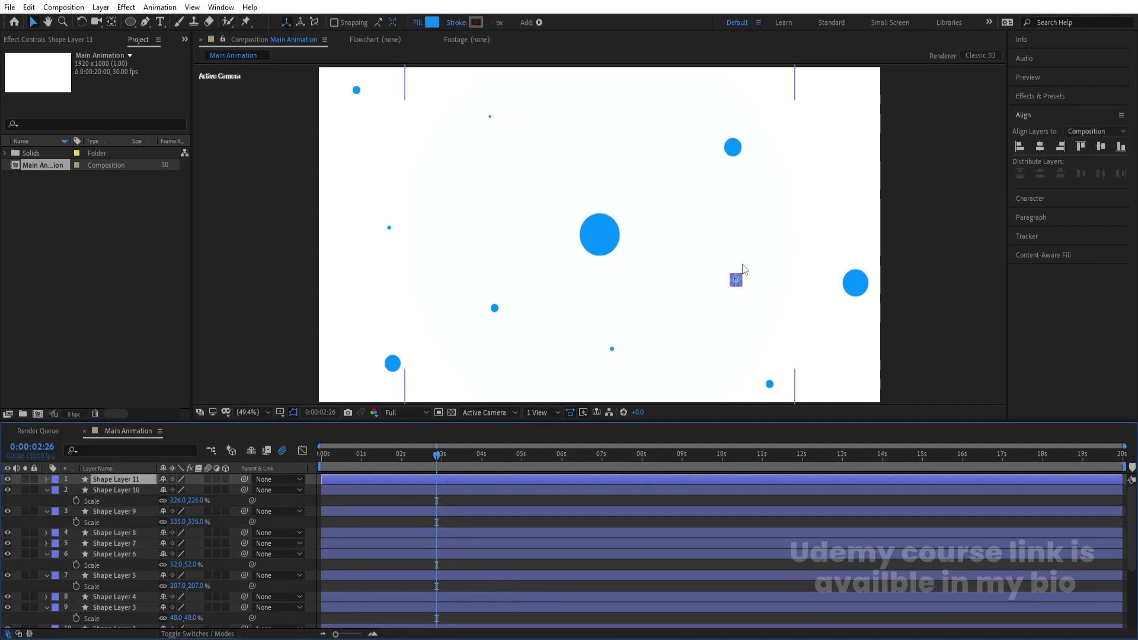
{"action": "left_click_drag", "start_coordinate": [735, 281], "coordinate": [714, 173]}
{"action": "key", "text": "Return"}
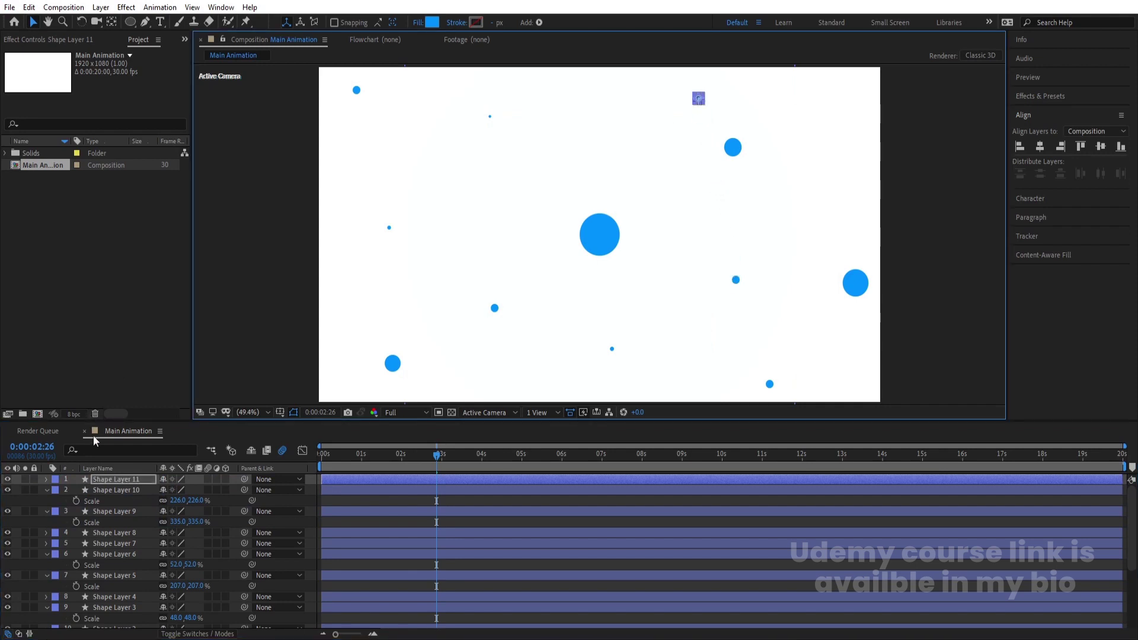
Step: Duplicate the Shape Layer 11 circle, place the copy near the frame's upper-right corner and scale it to 60%
{"action": "key", "text": "ctrl+d"}
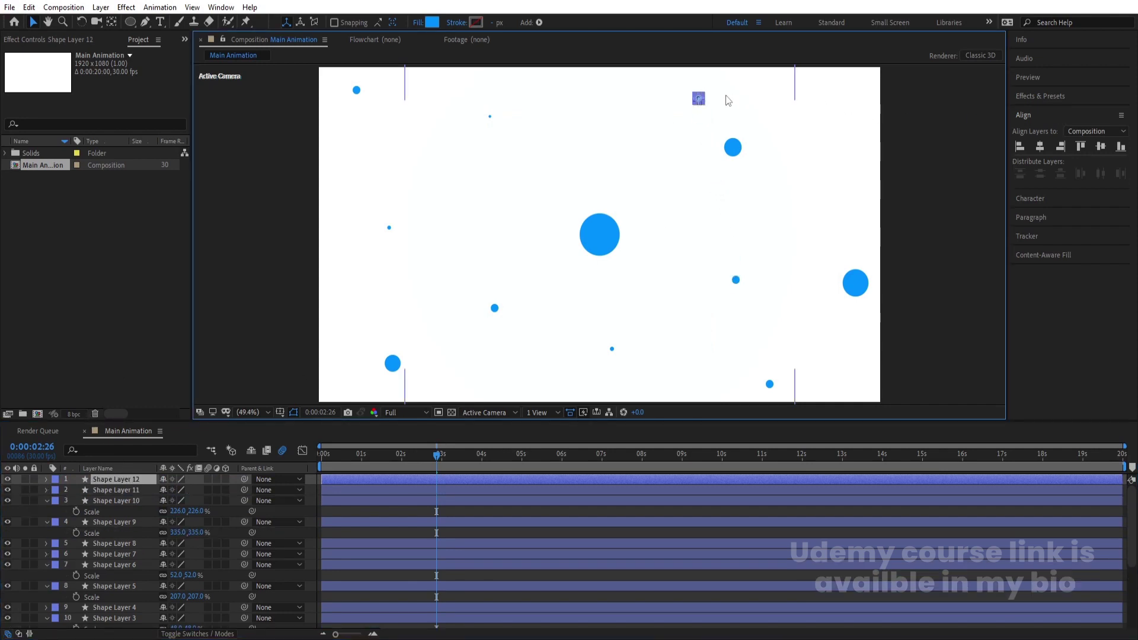
{"action": "left_click_drag", "start_coordinate": [699, 99], "coordinate": [837, 86]}
{"action": "key", "text": "s"}
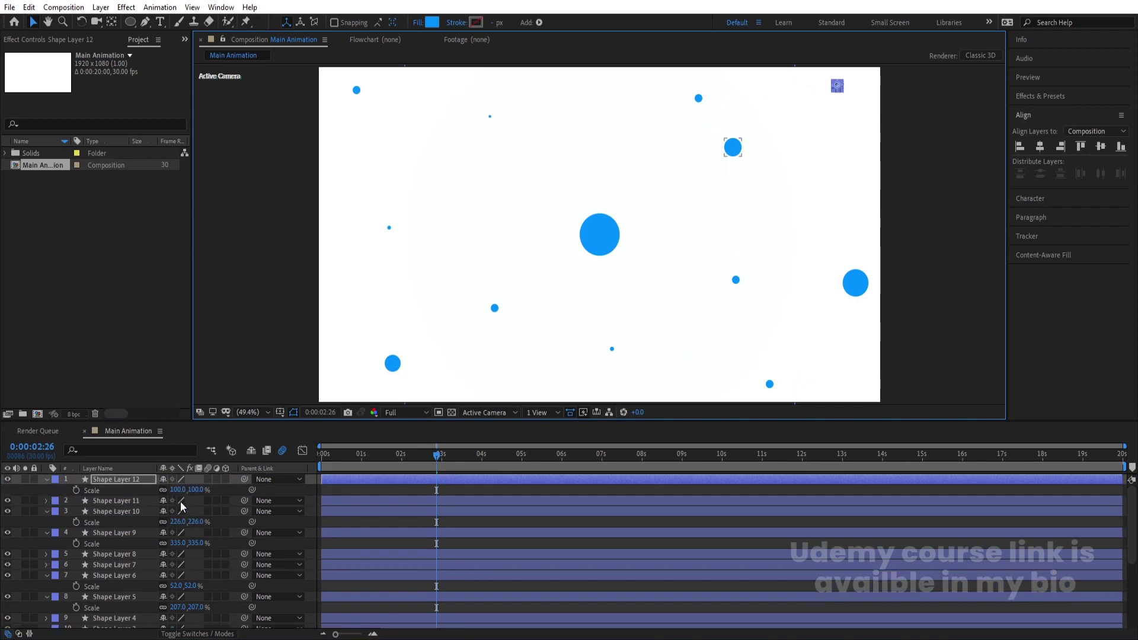
{"action": "left_click_drag", "start_coordinate": [189, 492], "coordinate": [169, 496]}
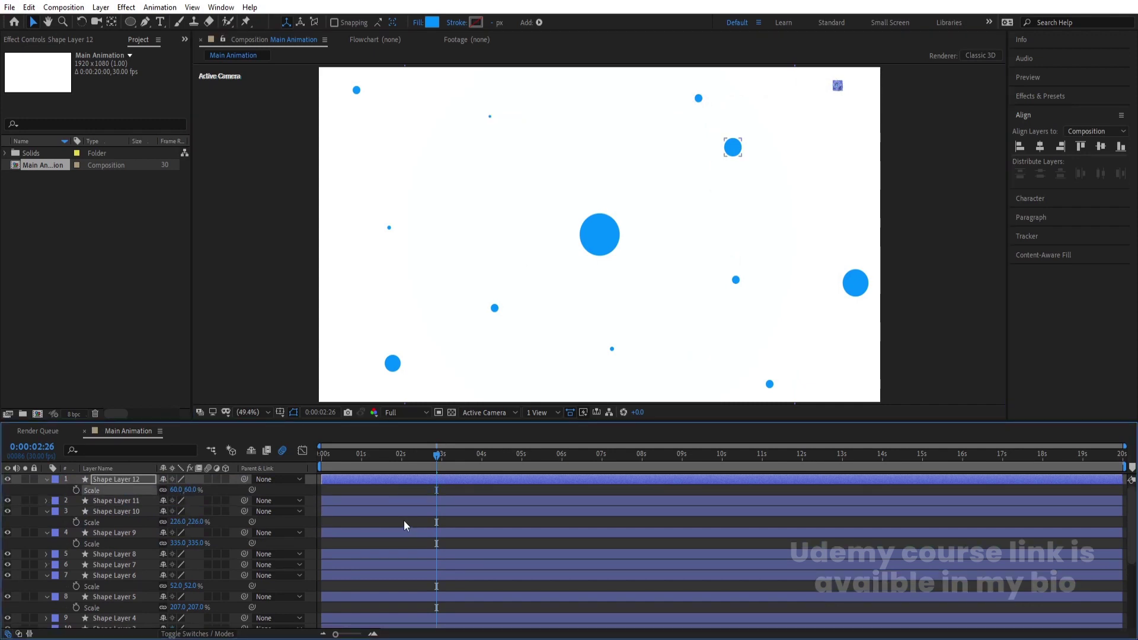
{"action": "left_click", "coordinate": [377, 488]}
Step: Add Position keyframes to all circle layers, Shape Layer 1 through Shape Layer 12, at 0:00:00:00
{"action": "scroll", "coordinate": [427, 507], "scroll_direction": "down", "scroll_amount": 3}
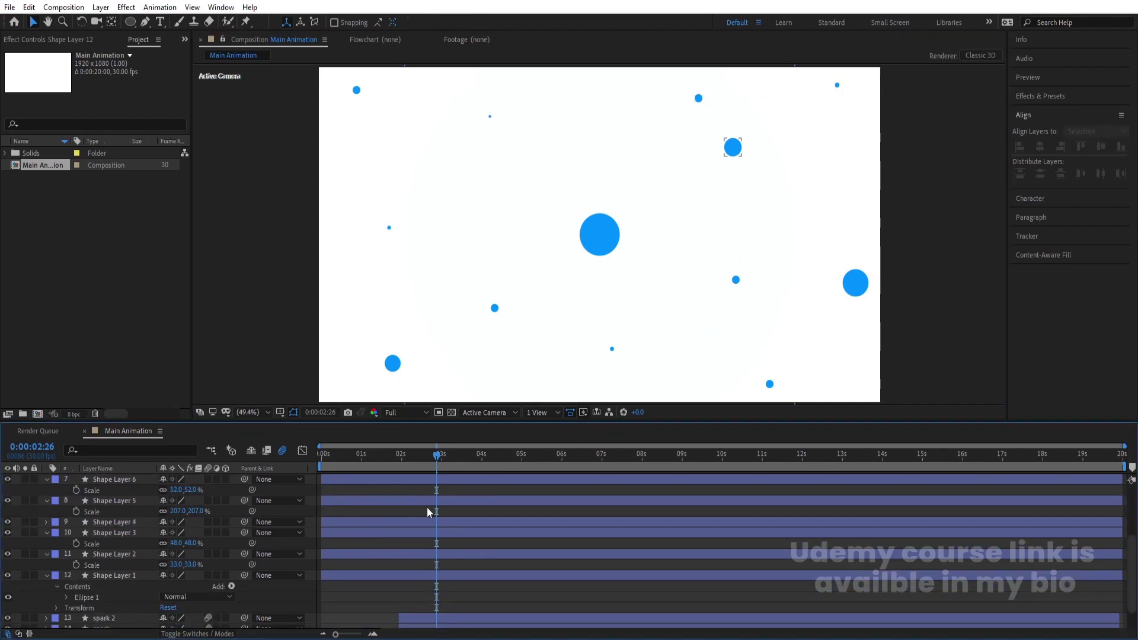
{"action": "left_click_drag", "start_coordinate": [340, 456], "coordinate": [313, 468]}
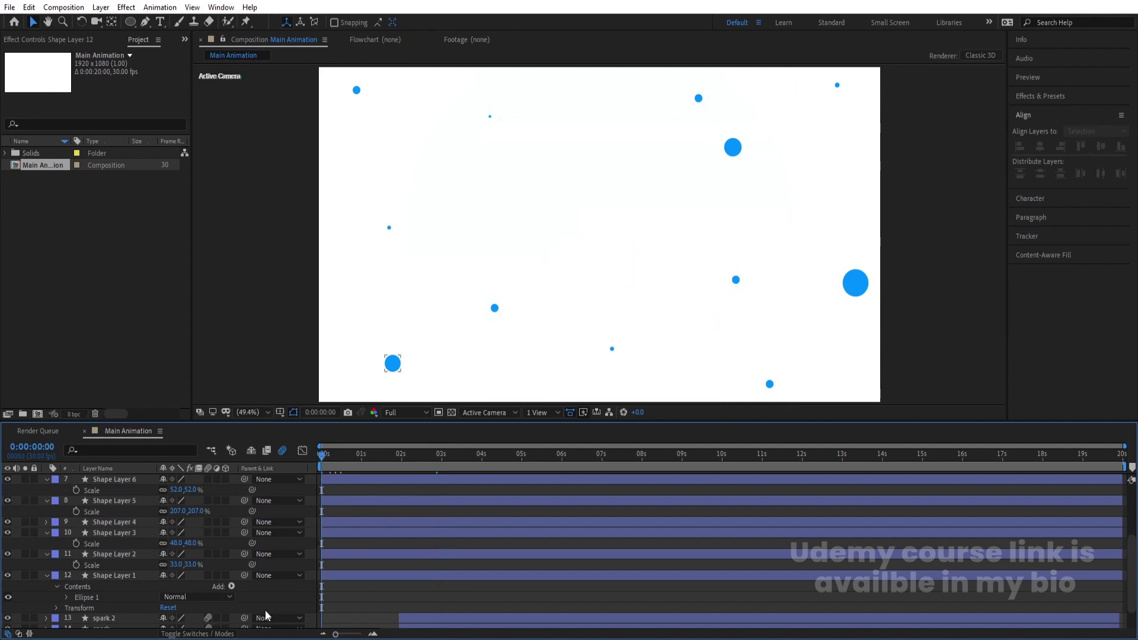
{"action": "left_click", "coordinate": [339, 574]}
{"action": "scroll", "coordinate": [340, 547], "scroll_direction": "up", "scroll_amount": 3}
{"action": "key", "text": "ctrl+a"}
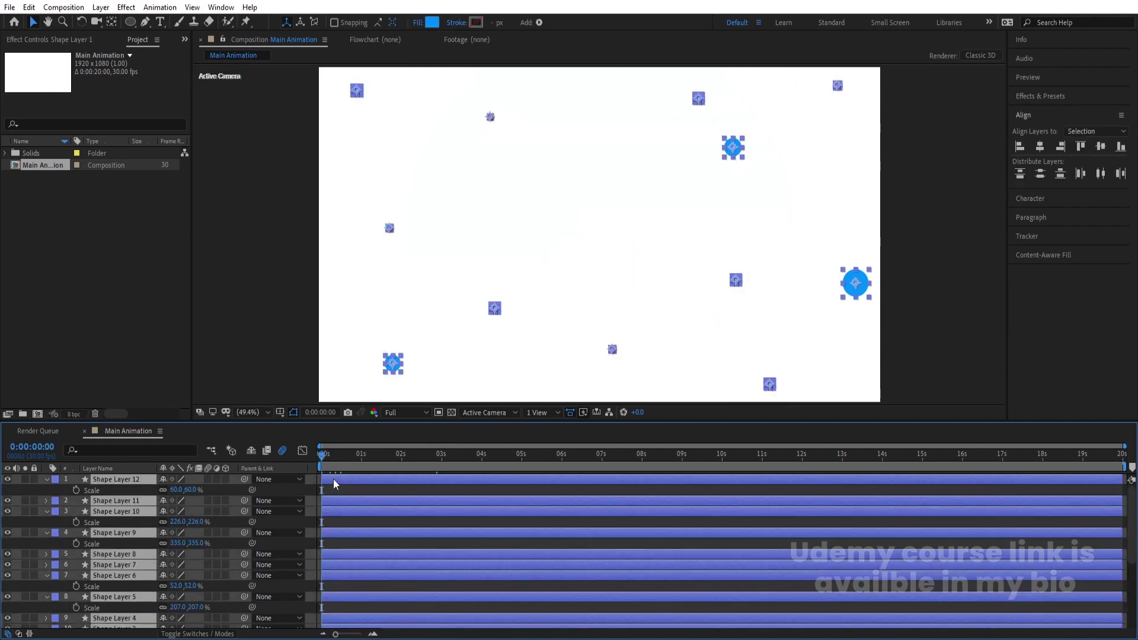
{"action": "key", "text": "p"}
{"action": "scroll", "coordinate": [236, 487], "scroll_direction": "down", "scroll_amount": 1}
{"action": "scroll", "coordinate": [236, 488], "scroll_direction": "up", "scroll_amount": 1}
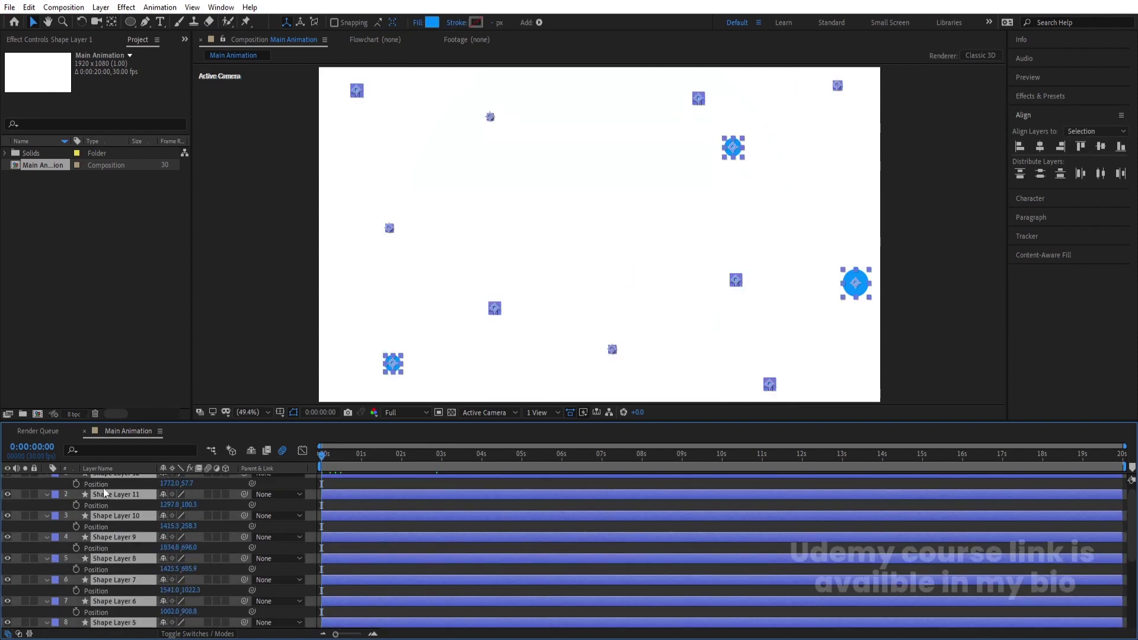
{"action": "left_click", "coordinate": [76, 484]}
{"action": "key", "text": "equal"}
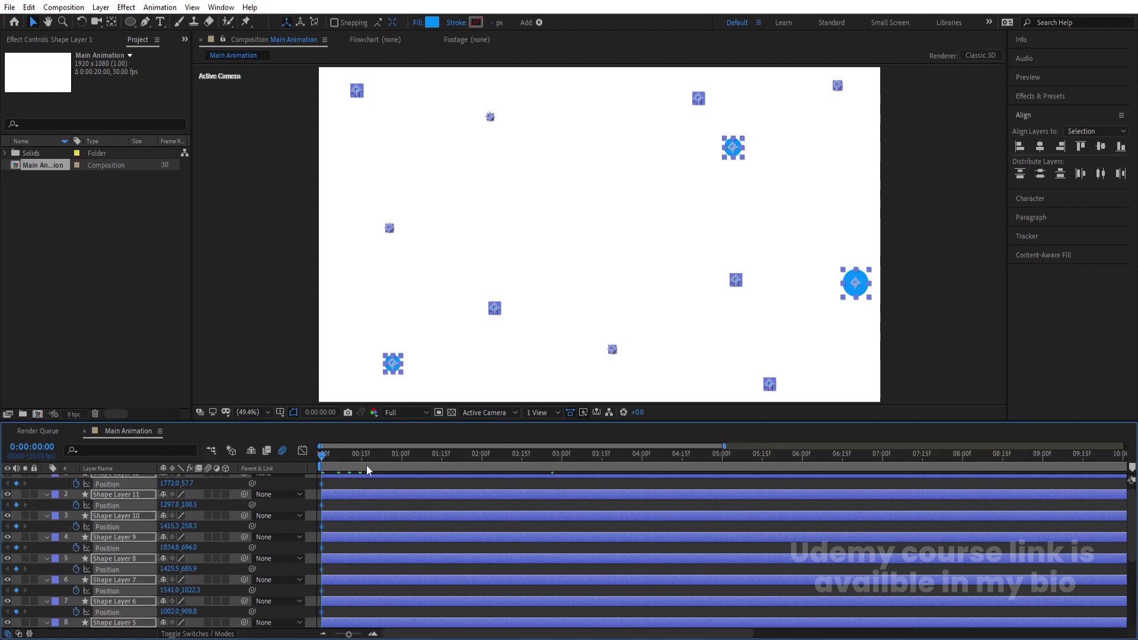
Step: Add Position keyframes at 0:00:00:29, and at 0:00:00:00 lower all circles together until Shape Layer 12 sits at Y 1053.7
{"action": "left_click", "coordinate": [399, 457]}
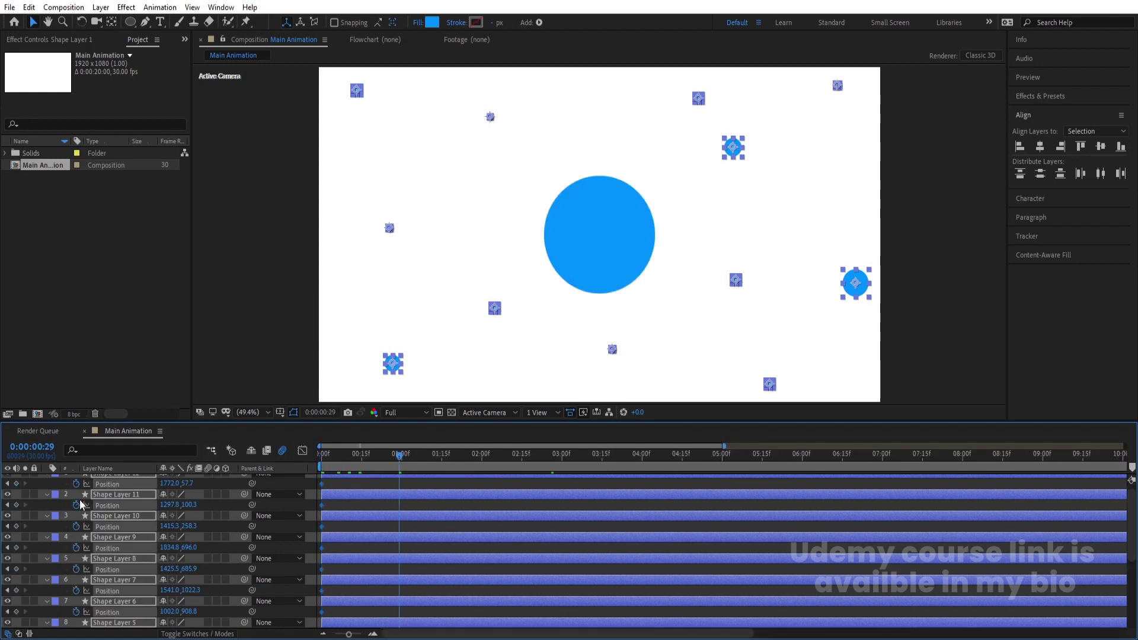
{"action": "key", "text": "Home"}
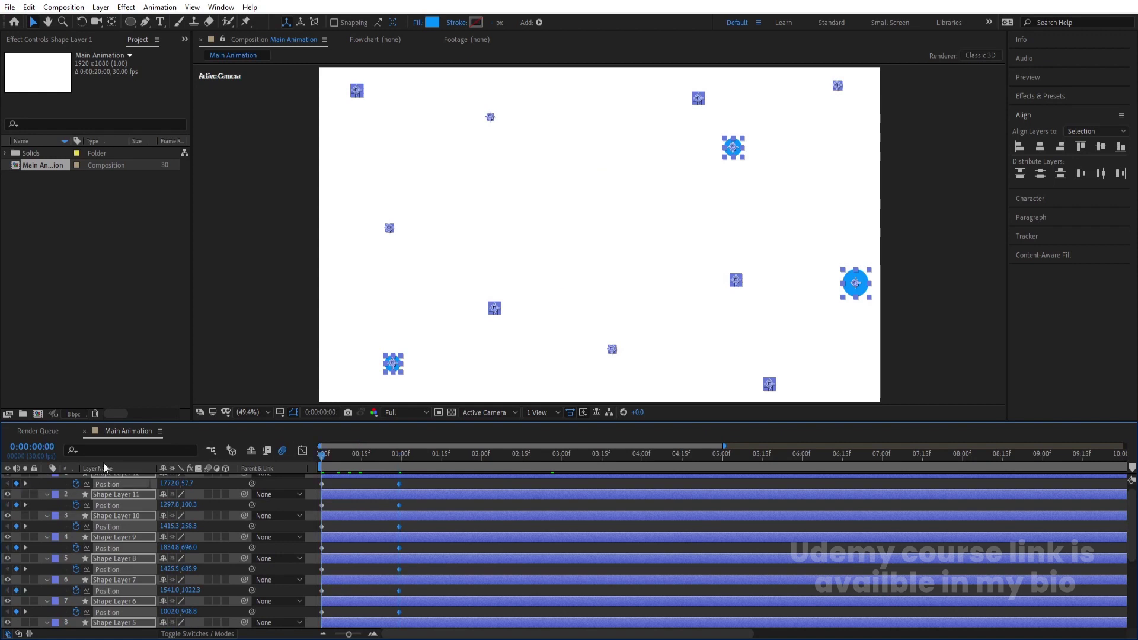
{"action": "left_click_drag", "start_coordinate": [185, 486], "coordinate": [667, 597]}
Step: Apply Easy Ease to all the circles' Position keyframes and shape their speed graph to peak early and slow down gradually
{"action": "scroll", "coordinate": [453, 557], "scroll_direction": "down", "scroll_amount": 5}
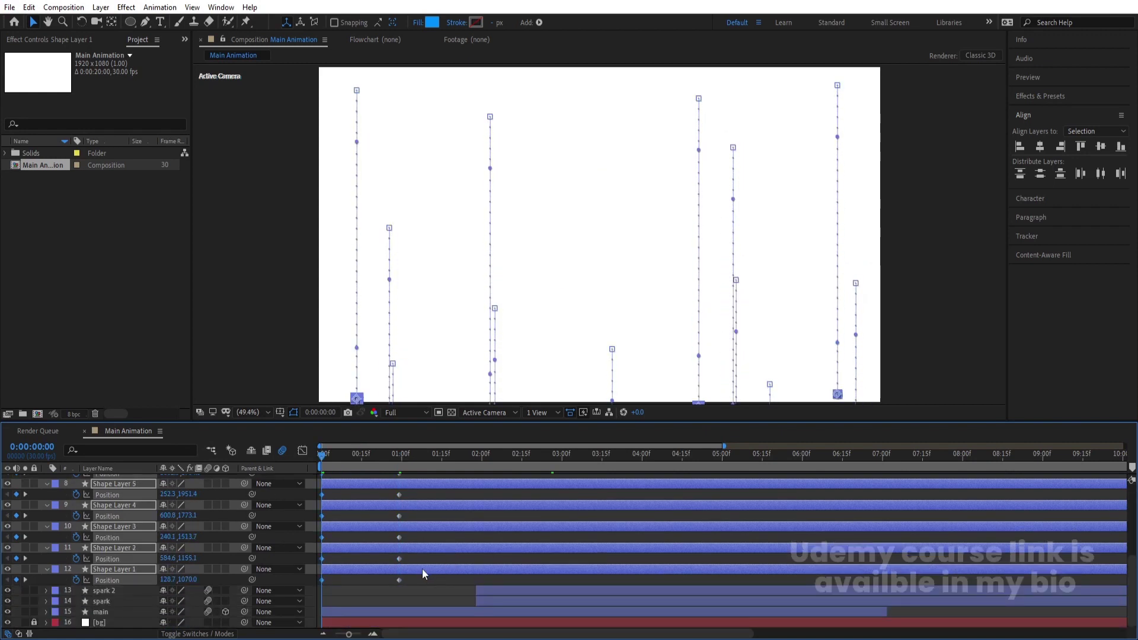
{"action": "left_click_drag", "start_coordinate": [414, 588], "coordinate": [241, 259]}
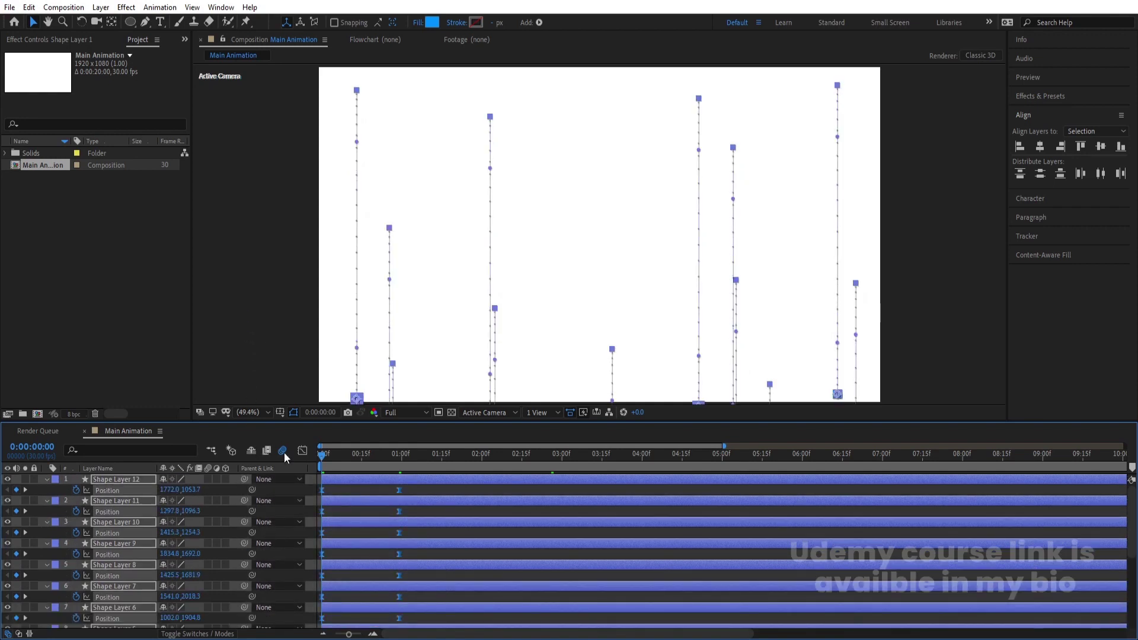
{"action": "left_click", "coordinate": [302, 452]}
{"action": "left_click_drag", "start_coordinate": [400, 511], "coordinate": [360, 598]}
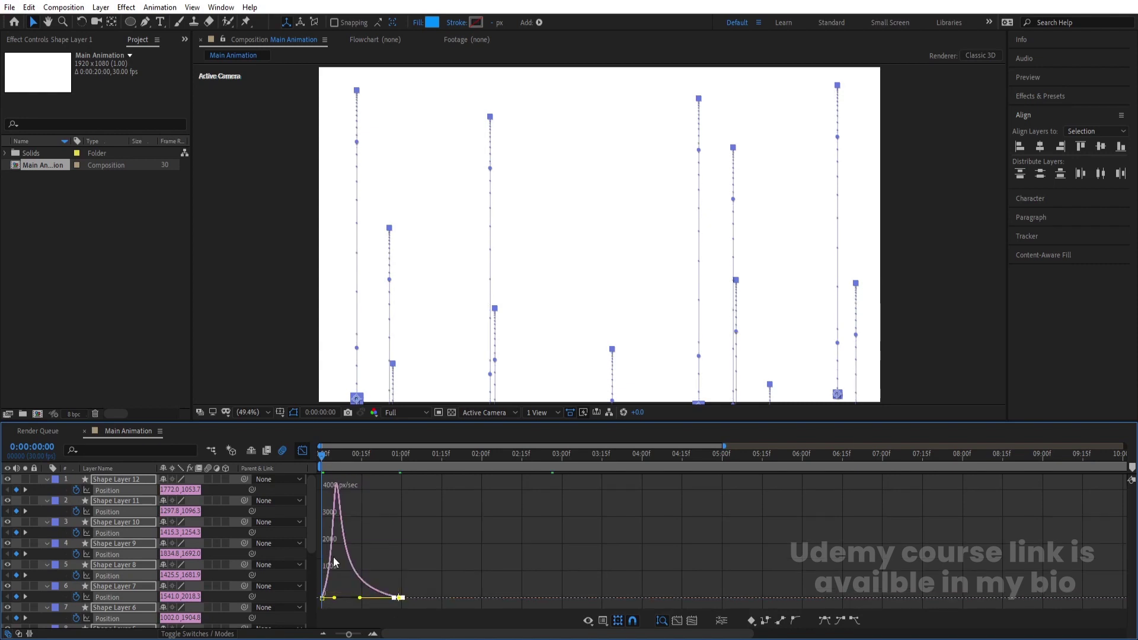
Step: Preview the rise, and lower the circles' starting positions further until Shape Layer 12 starts at Y 1093.7
{"action": "key", "text": "space"}
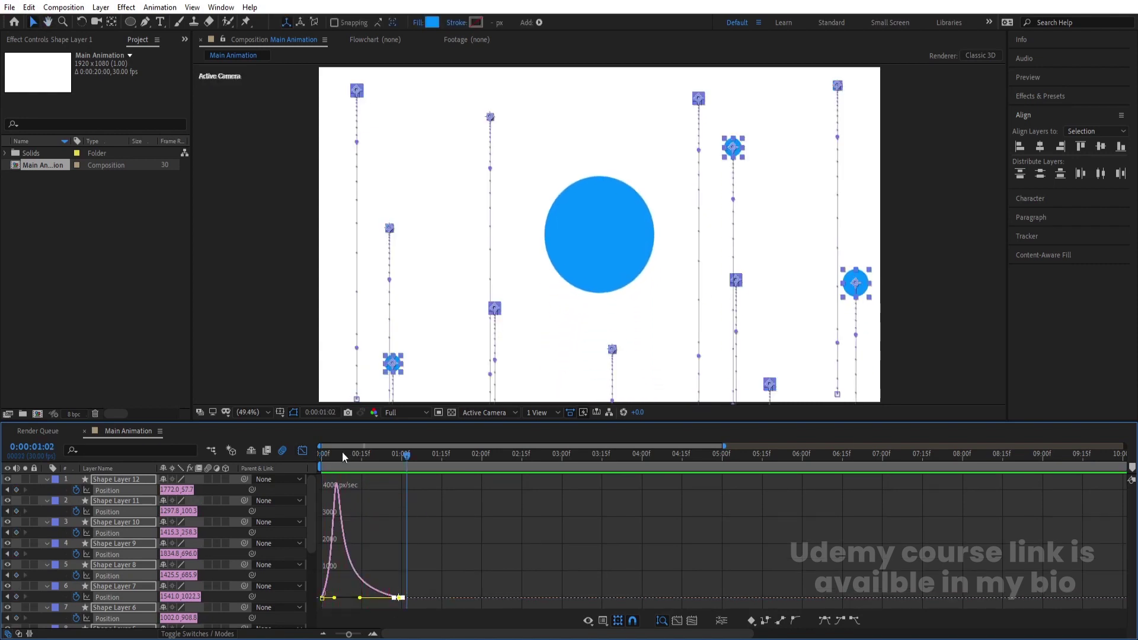
{"action": "left_click_drag", "start_coordinate": [342, 454], "coordinate": [218, 486]}
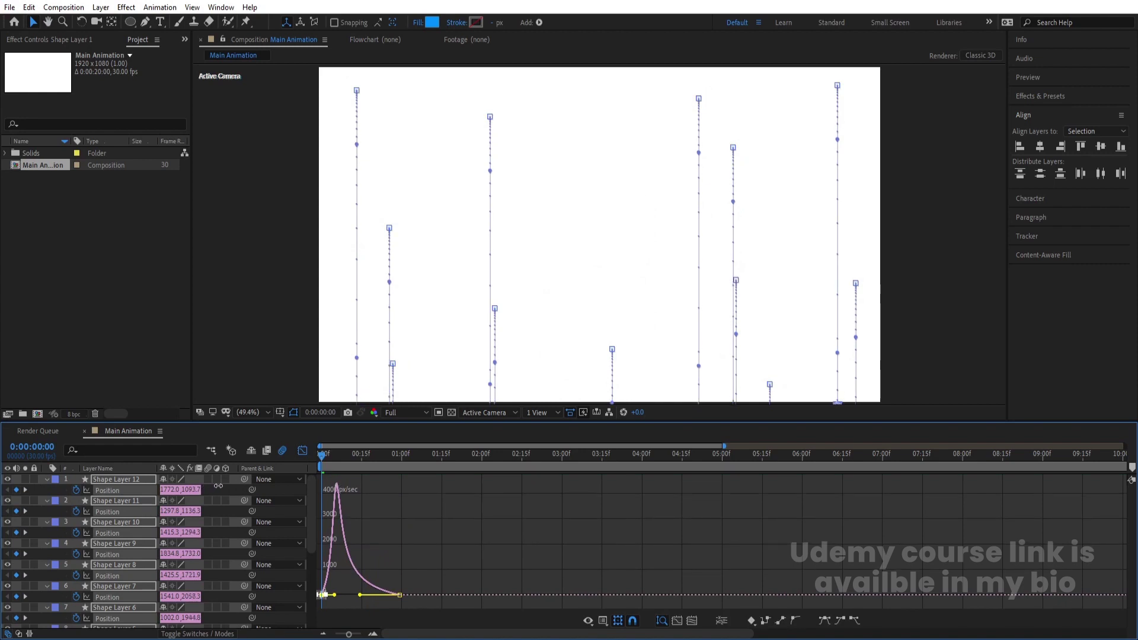
{"action": "left_click", "coordinate": [302, 452]}
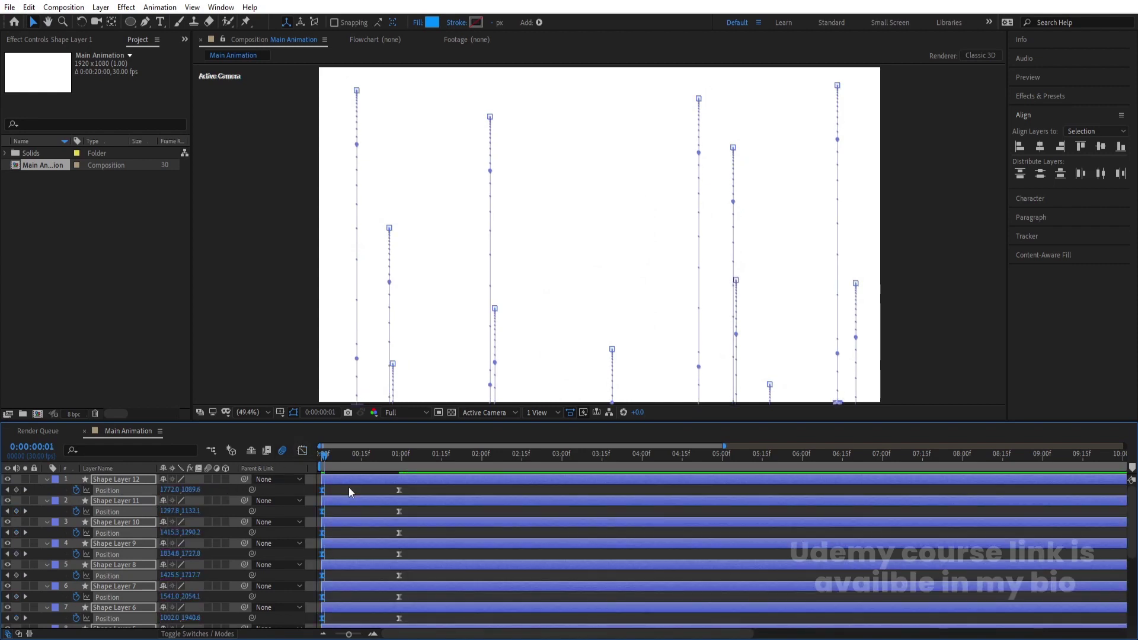
Step: Trim the out points of all twelve circle layers at 0:00:00:01 and sequence the layers without overlap
{"action": "key", "text": "super"}
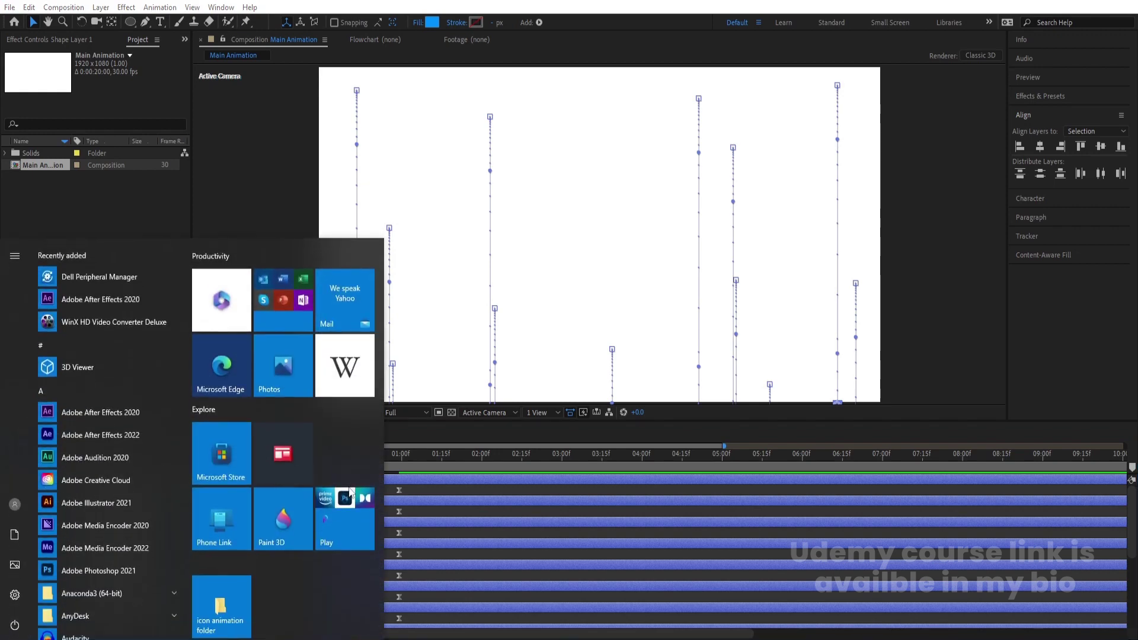
{"action": "key", "text": "super"}
{"action": "left_click", "coordinate": [348, 486]}
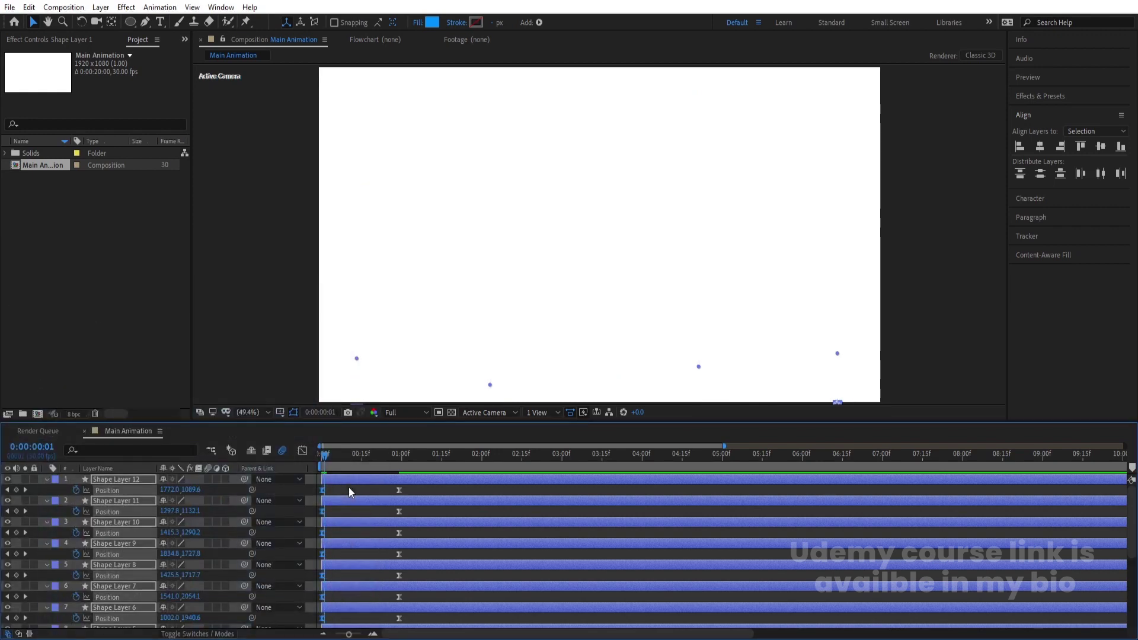
{"action": "right_click", "coordinate": [325, 480]}
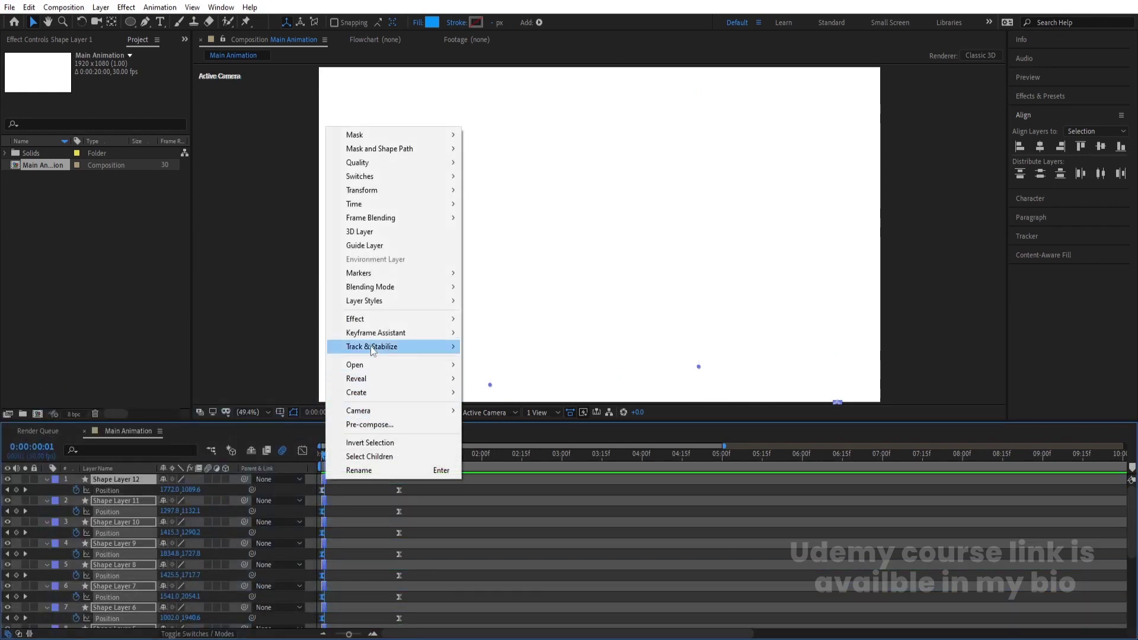
{"action": "mouse_move", "coordinate": [379, 333]}
{"action": "left_click", "coordinate": [551, 442]}
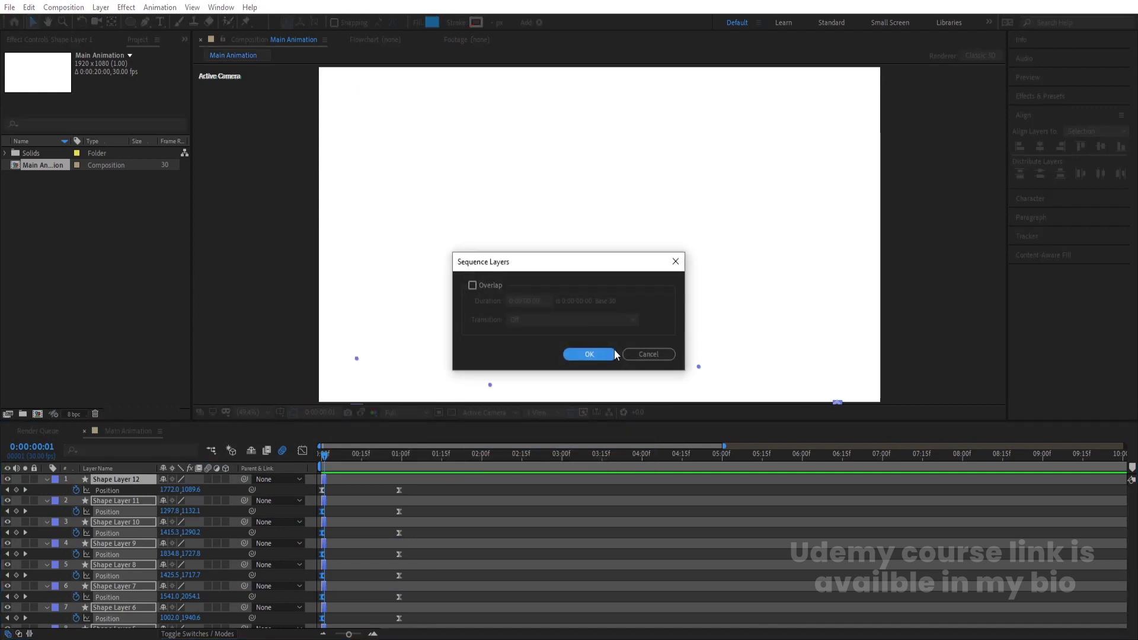
{"action": "left_click", "coordinate": [570, 354]}
Step: Extend the out points of the sequenced circle layers across the timeline and preview the staggered rise from the start
{"action": "left_click_drag", "start_coordinate": [328, 478], "coordinate": [1092, 493]}
{"action": "left_click_drag", "start_coordinate": [335, 455], "coordinate": [304, 457]}
{"action": "key", "text": "Home"}
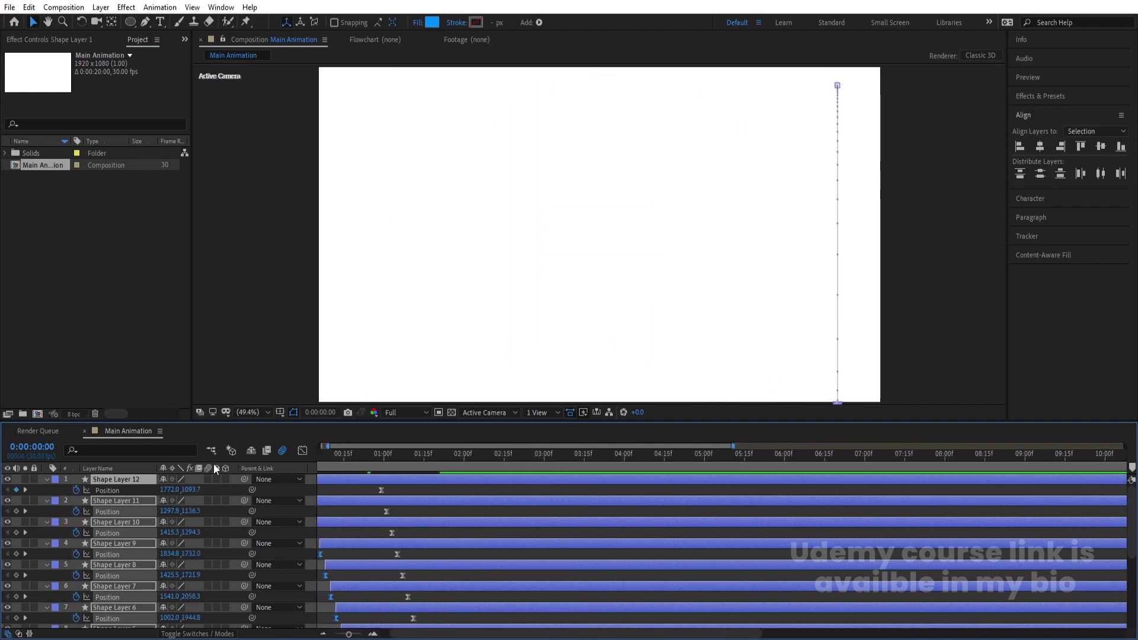
{"action": "key", "text": "space"}
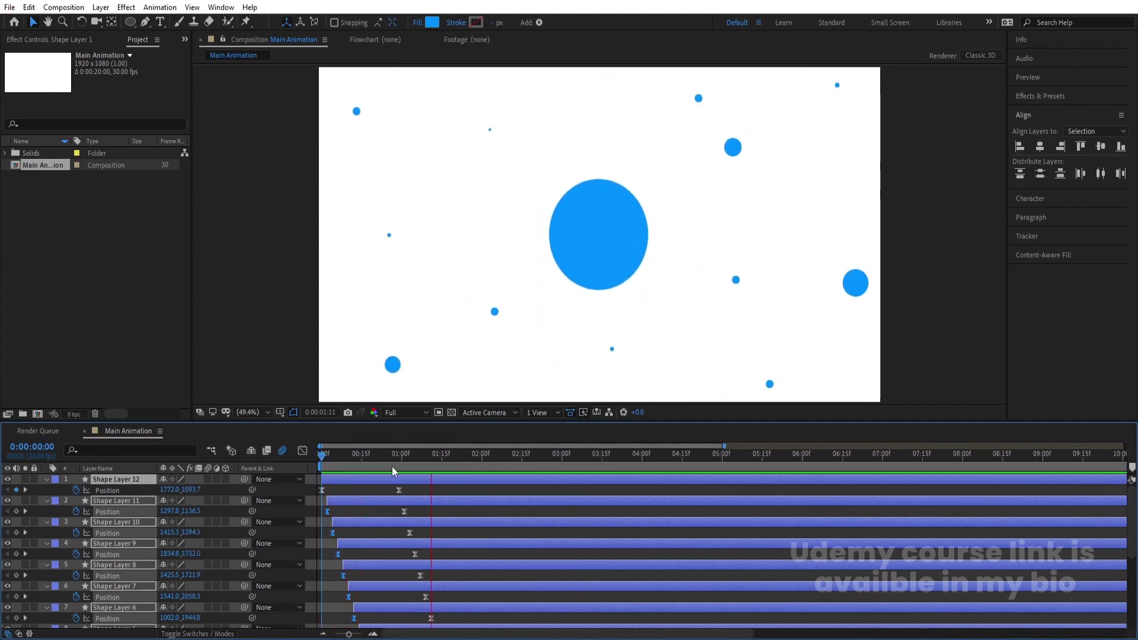
{"action": "scroll", "coordinate": [460, 479], "scroll_direction": "down", "scroll_amount": 3}
{"action": "scroll", "coordinate": [460, 479], "scroll_direction": "down", "scroll_amount": 3}
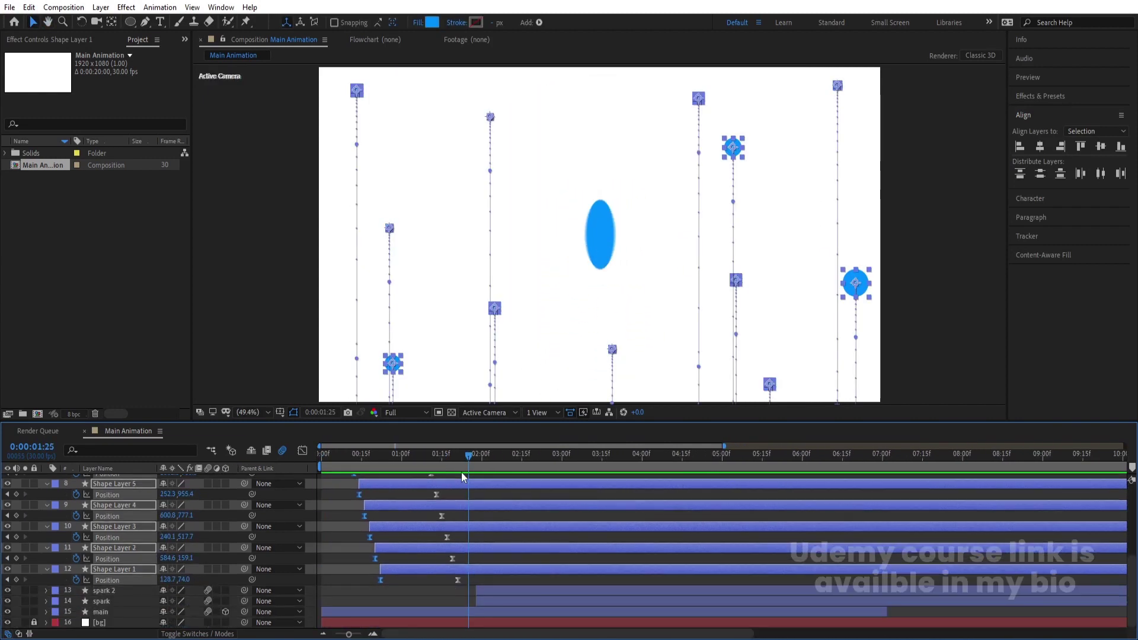
Step: Add holding Position keyframes to all twelve circle layers at 0:00:01:28, where the spark layers begin
{"action": "left_click_drag", "start_coordinate": [468, 460], "coordinate": [475, 462]}
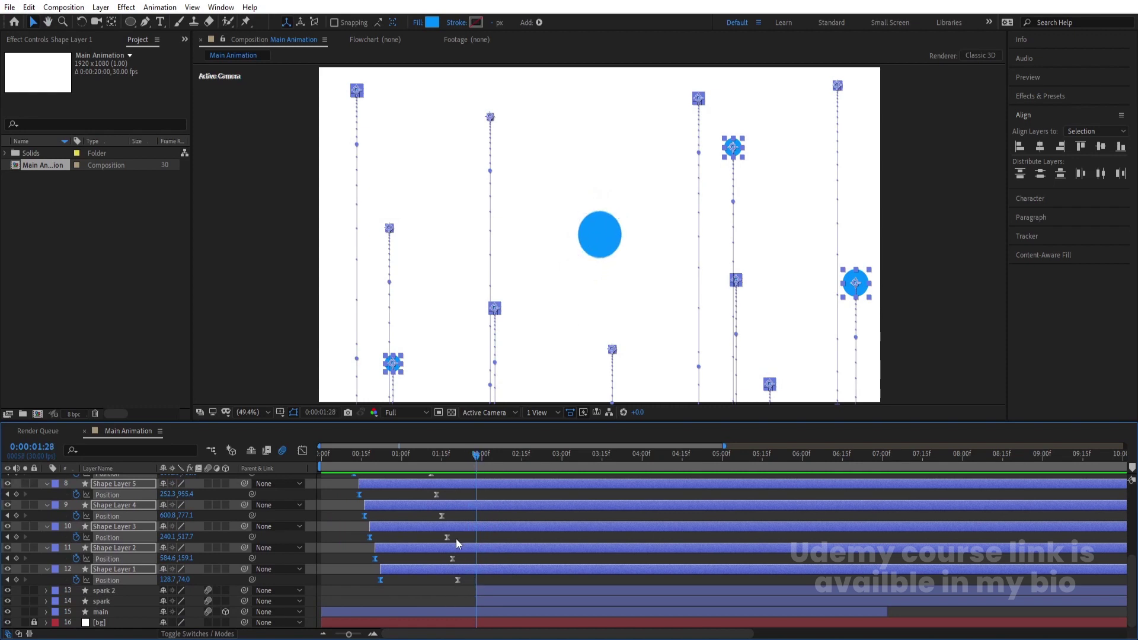
{"action": "scroll", "coordinate": [456, 538], "scroll_direction": "up", "scroll_amount": 9}
{"action": "left_click", "coordinate": [17, 489]}
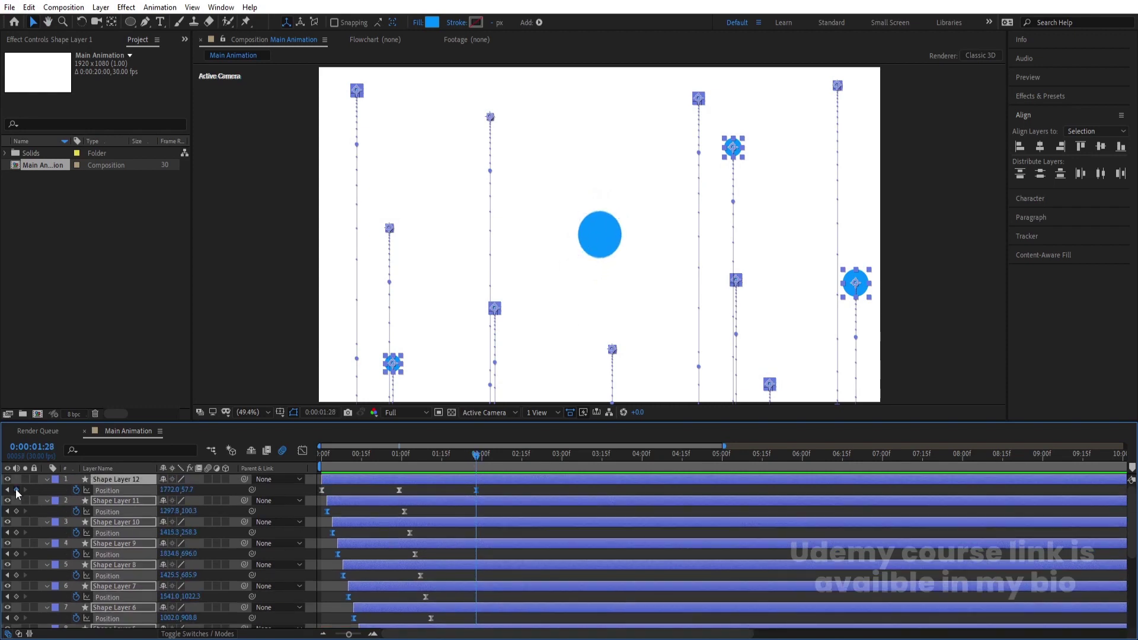
{"action": "scroll", "coordinate": [537, 515], "scroll_direction": "down", "scroll_amount": 9}
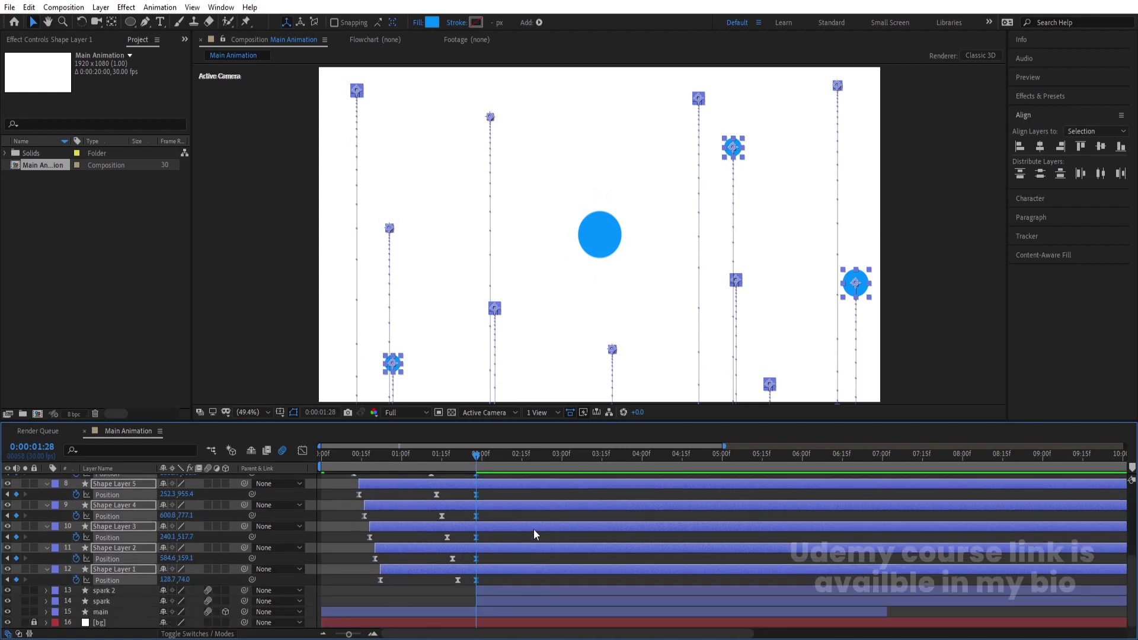
Step: At 0:00:03:00, move the Shape Layer 5 circle out past the frame's lower-left corner to position -157.7, 1095.4
{"action": "left_click", "coordinate": [561, 454]}
{"action": "left_click", "coordinate": [513, 493]}
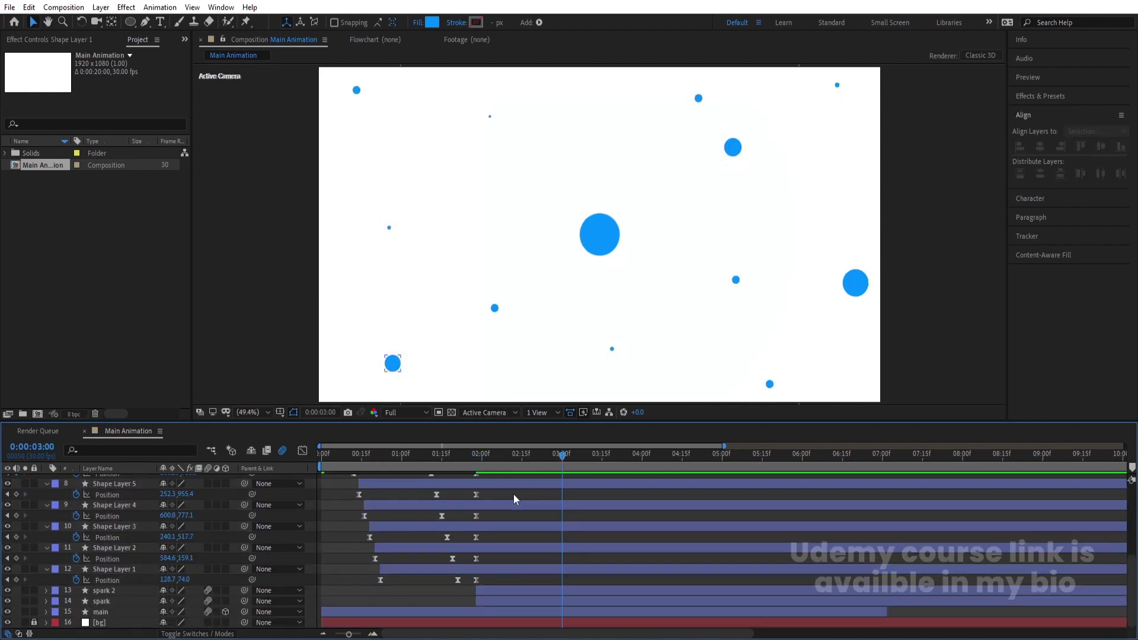
{"action": "scroll", "coordinate": [529, 500], "scroll_direction": "up", "scroll_amount": 3}
{"action": "left_click", "coordinate": [392, 364]}
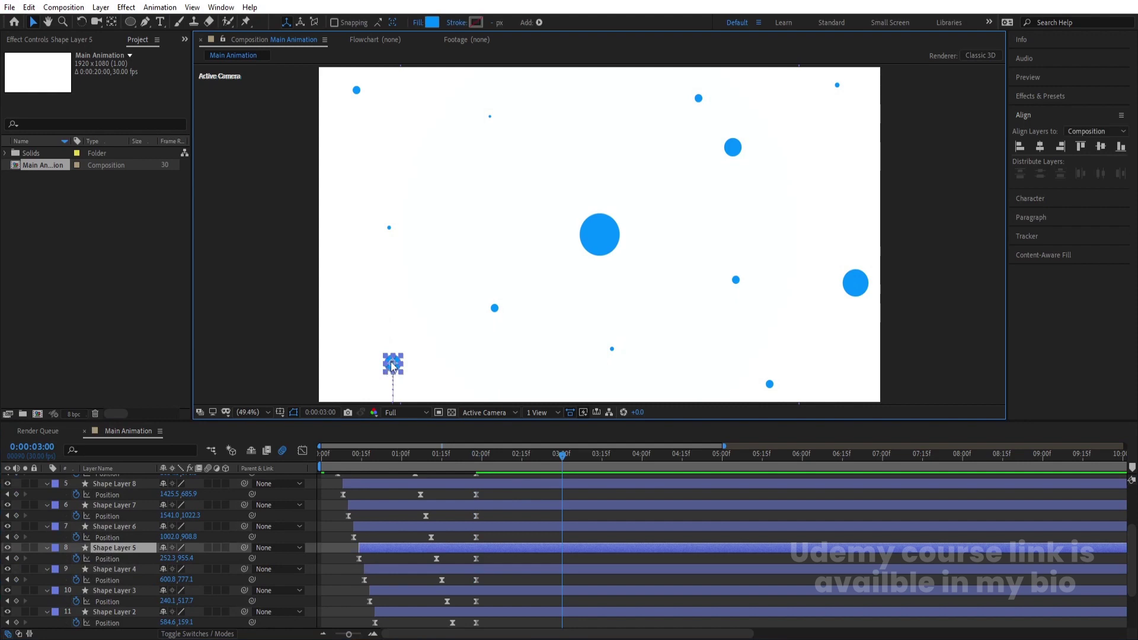
{"action": "scroll", "coordinate": [373, 373], "scroll_direction": "up", "scroll_amount": 2}
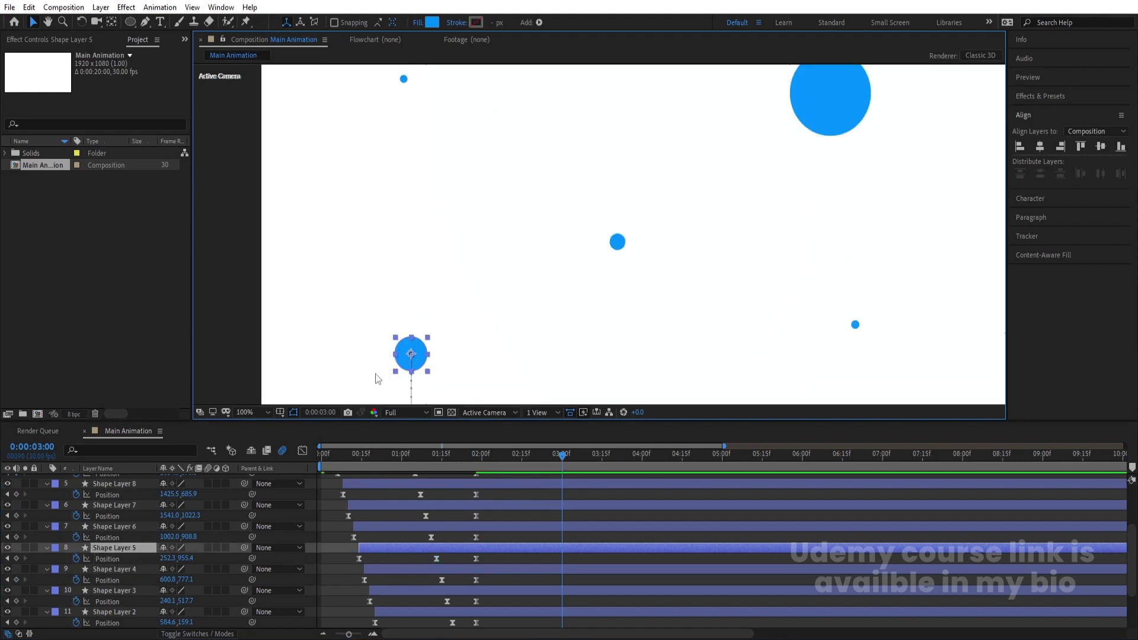
{"action": "left_click_drag", "start_coordinate": [413, 363], "coordinate": [170, 417]}
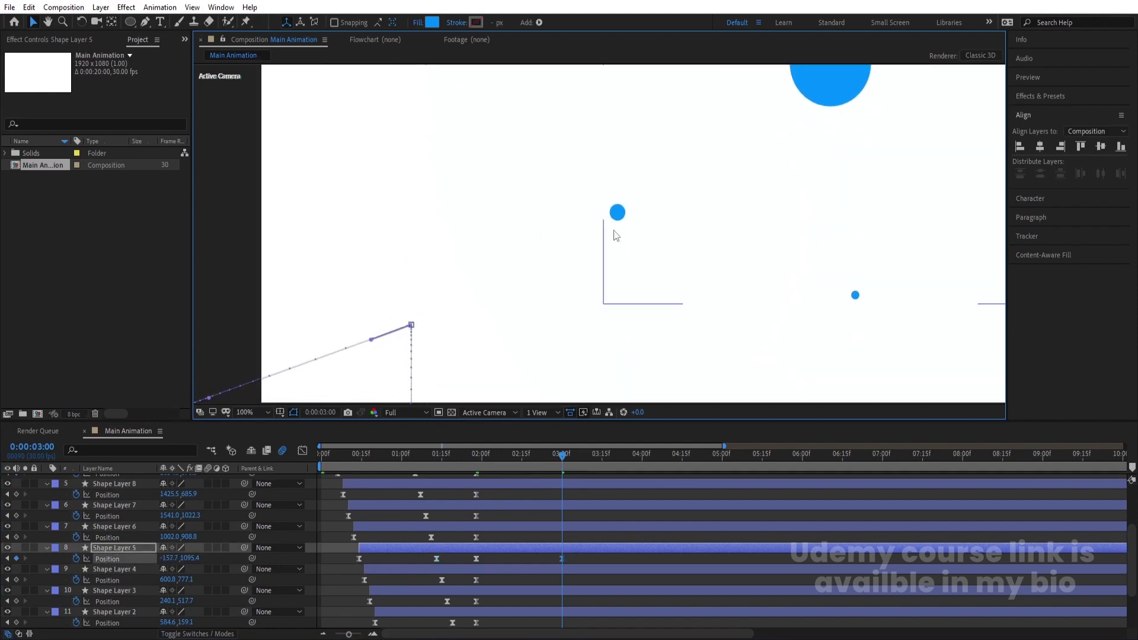
Step: Move the Shape Layer 4 circle out below the frame's bottom edge to position 412.8, 1163.1 at 0:00:03:00
{"action": "left_click", "coordinate": [616, 214]}
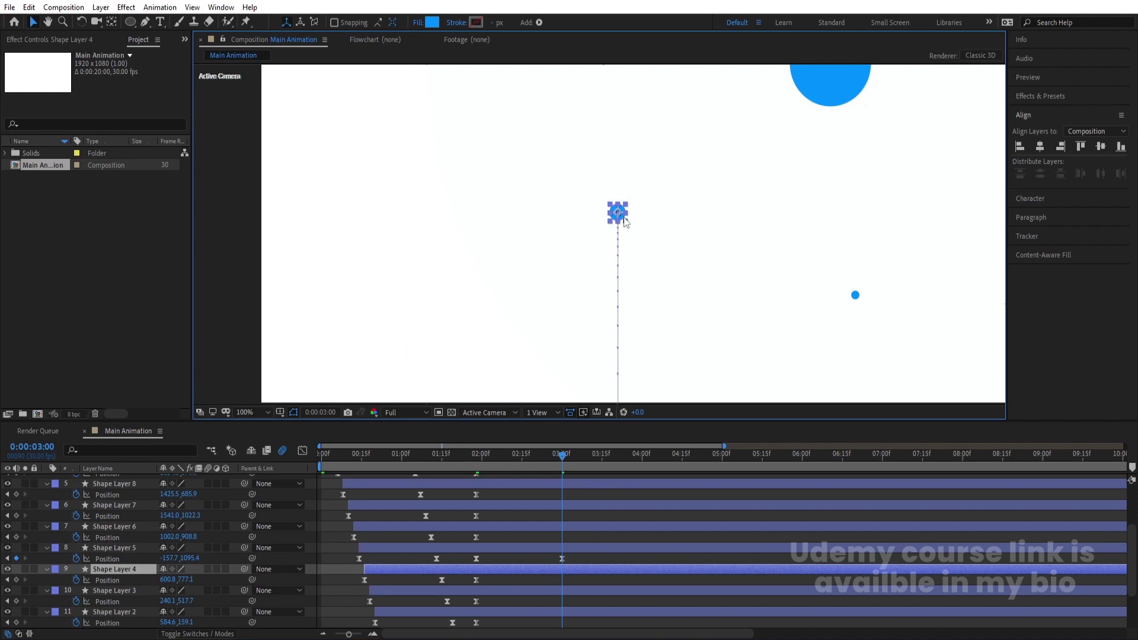
{"action": "scroll", "coordinate": [623, 224], "scroll_direction": "up", "scroll_amount": 2}
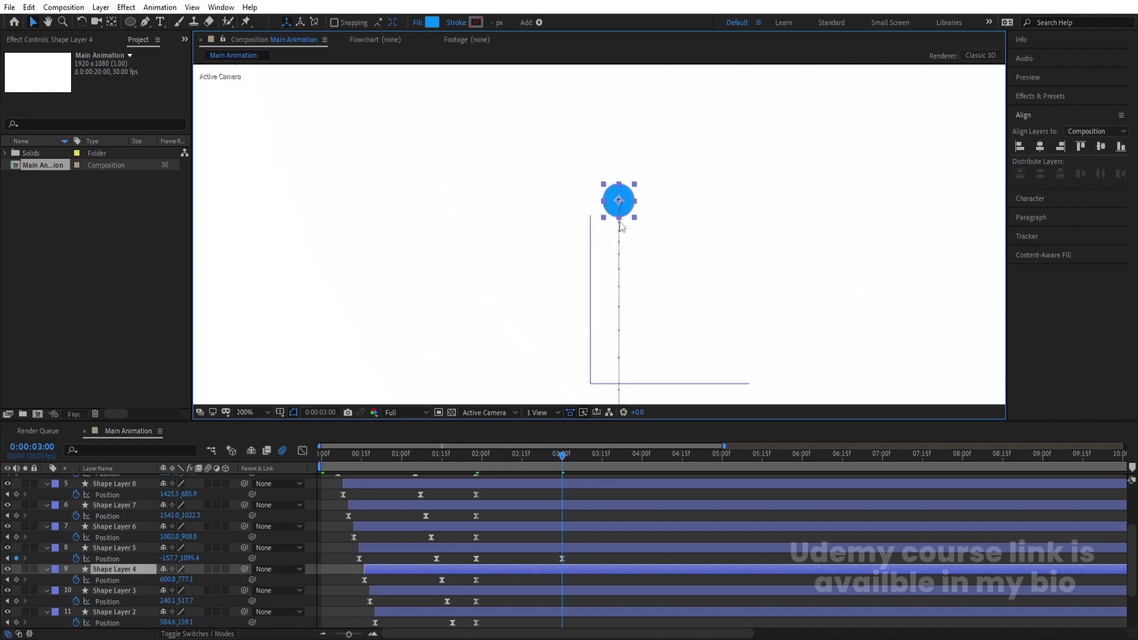
{"action": "left_click_drag", "start_coordinate": [632, 192], "coordinate": [544, 373]}
{"action": "scroll", "coordinate": [576, 323], "scroll_direction": "down", "scroll_amount": 3}
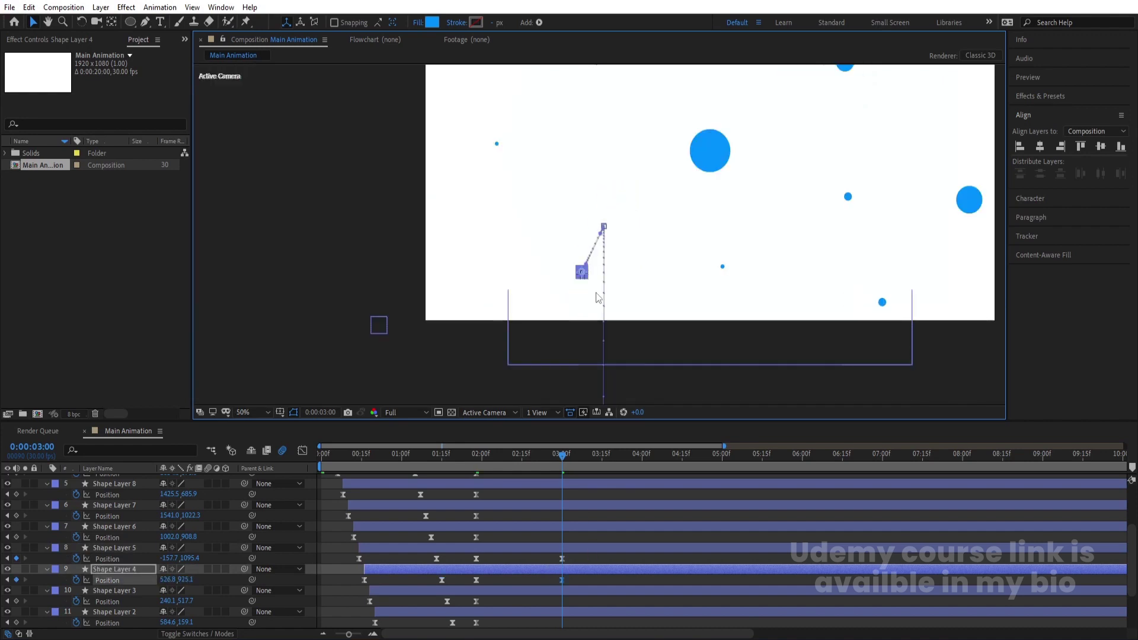
{"action": "left_click_drag", "start_coordinate": [582, 273], "coordinate": [549, 349]}
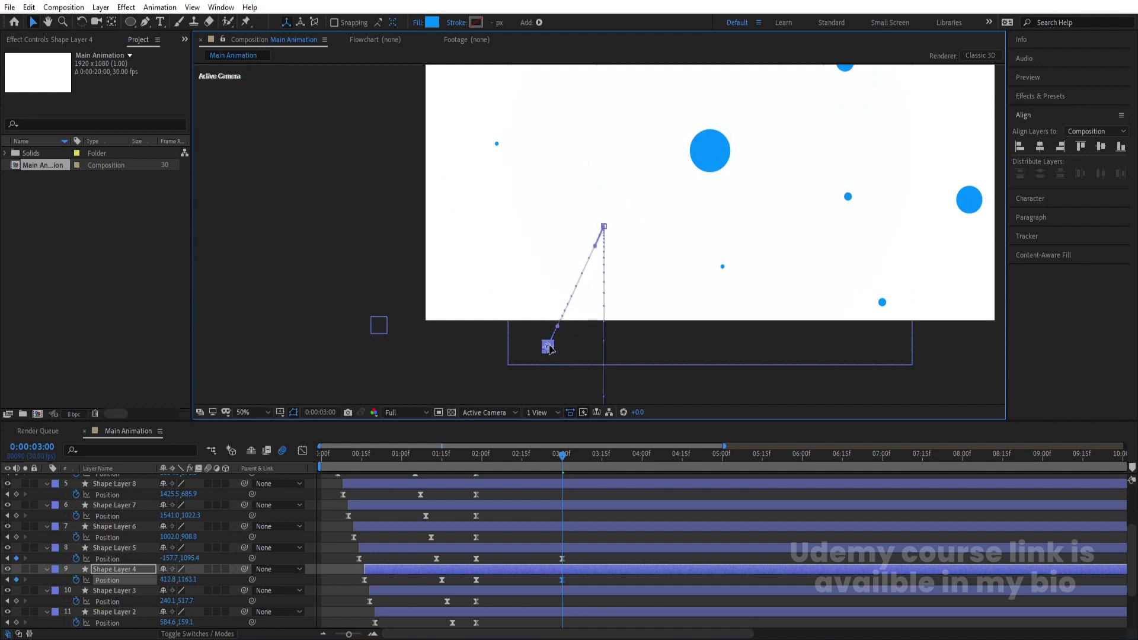
Step: Move the Shape Layer 6 circle straight down below the frame's bottom edge to position 1009.0, 1099.3 at 0:00:03:00
{"action": "left_click", "coordinate": [723, 266]}
{"action": "scroll", "coordinate": [722, 267], "scroll_direction": "up", "scroll_amount": 4}
{"action": "scroll", "coordinate": [728, 266], "scroll_direction": "up", "scroll_amount": 2}
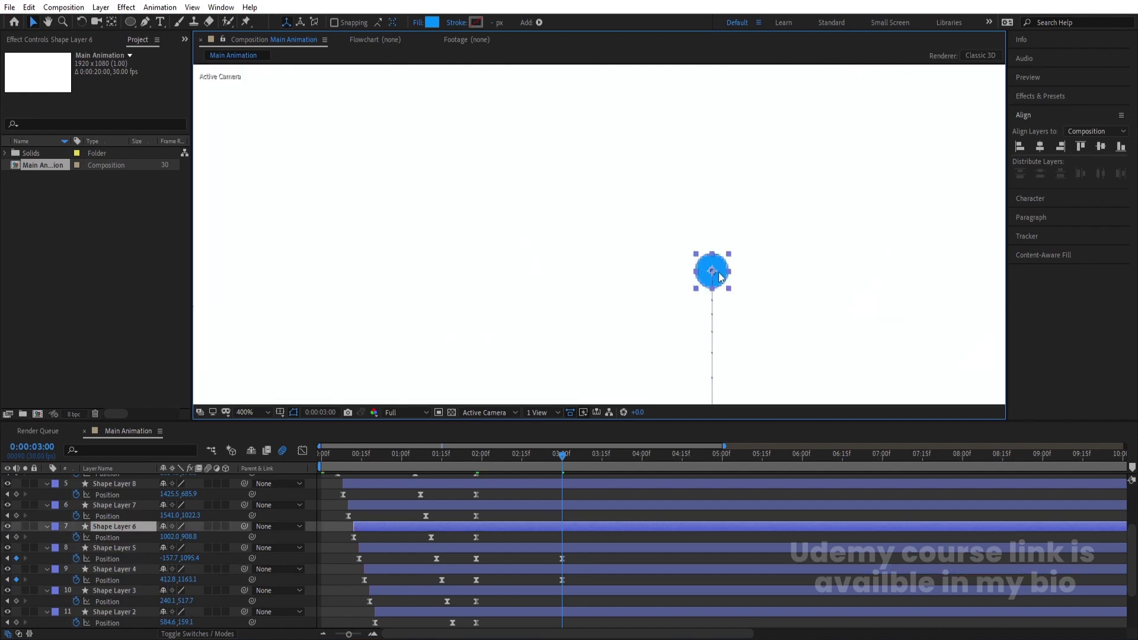
{"action": "left_click_drag", "start_coordinate": [720, 281], "coordinate": [735, 327]}
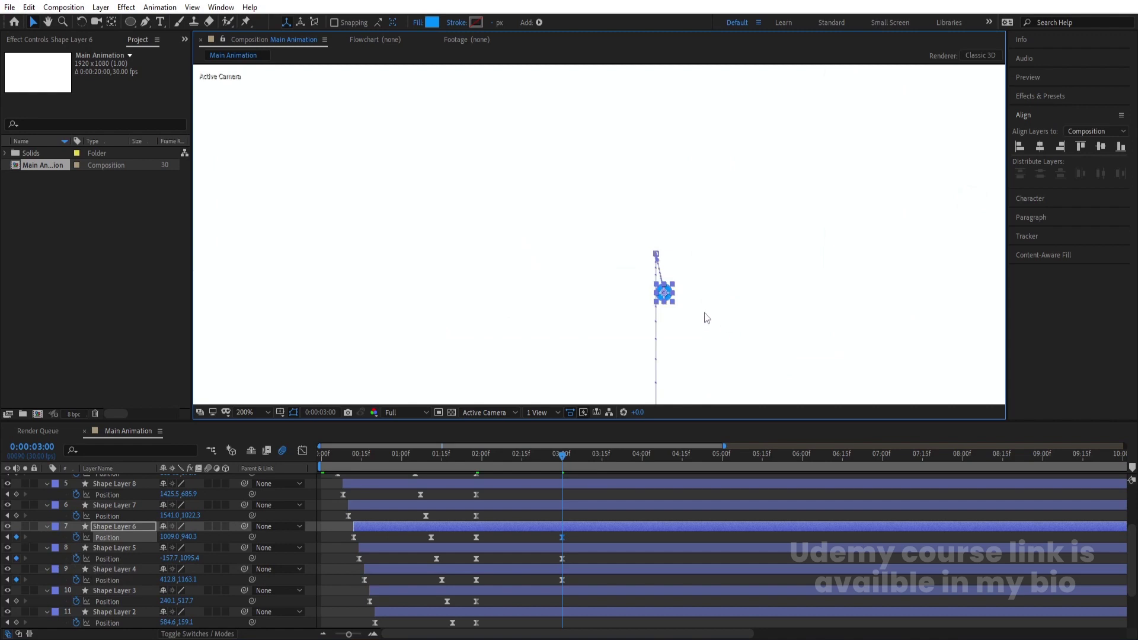
{"action": "key", "text": "comma"}
{"action": "left_click_drag", "start_coordinate": [186, 536], "coordinate": [264, 551]}
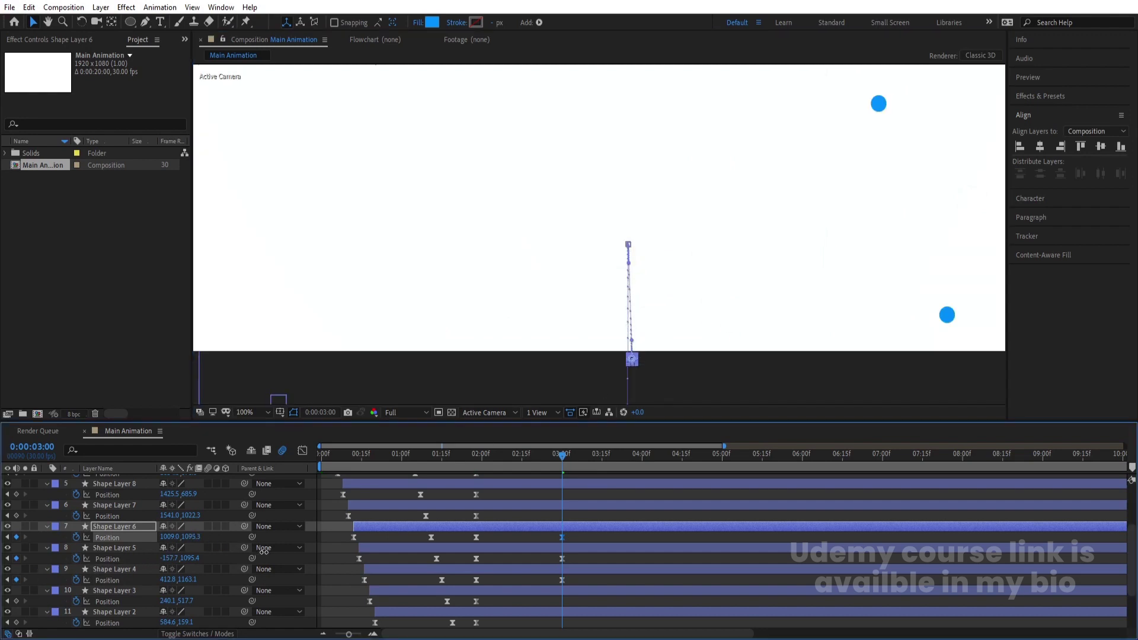
Step: Move the Shape Layer 7 circle past the frame's lower-right corner to position 1967.0, 1210.3 and Shape Layer 9 horizontally beyond the right edge
{"action": "left_click_drag", "start_coordinate": [801, 293], "coordinate": [430, 240]}
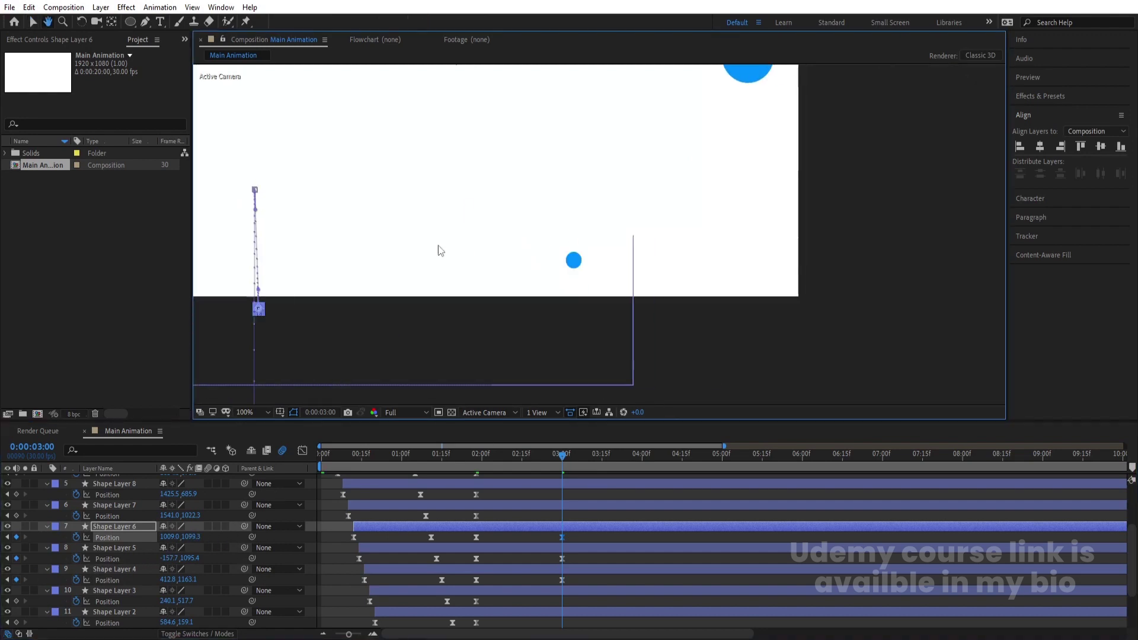
{"action": "left_click", "coordinate": [571, 263]}
{"action": "left_click_drag", "start_coordinate": [173, 520], "coordinate": [306, 505]}
{"action": "left_click_drag", "start_coordinate": [189, 518], "coordinate": [295, 524]}
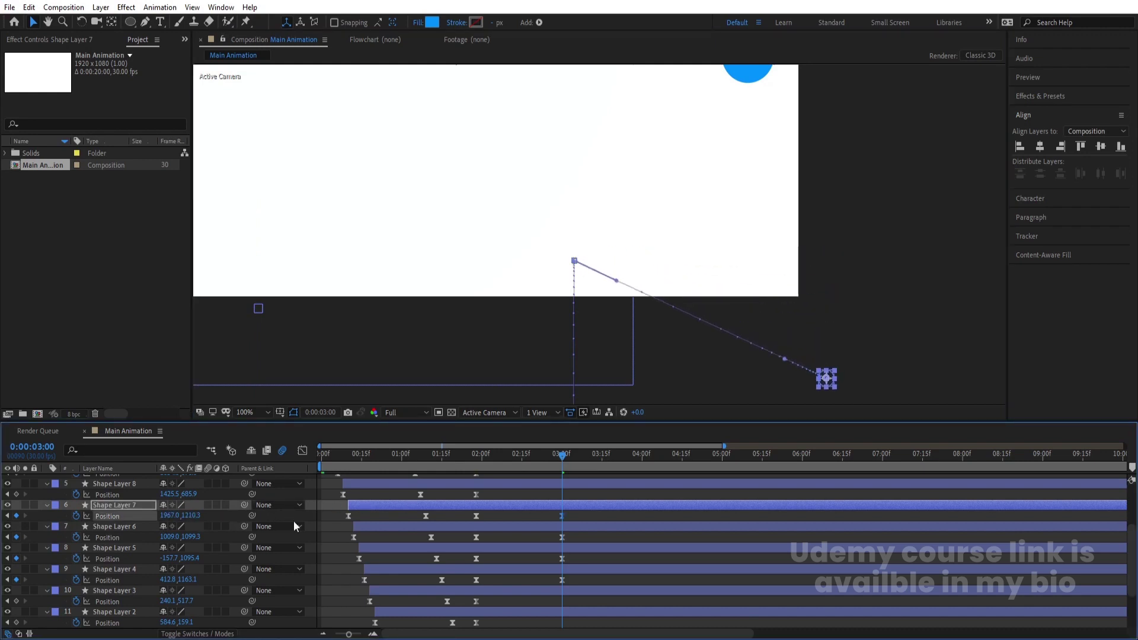
{"action": "left_click_drag", "start_coordinate": [621, 195], "coordinate": [507, 438]}
{"action": "left_click_drag", "start_coordinate": [653, 290], "coordinate": [795, 289]}
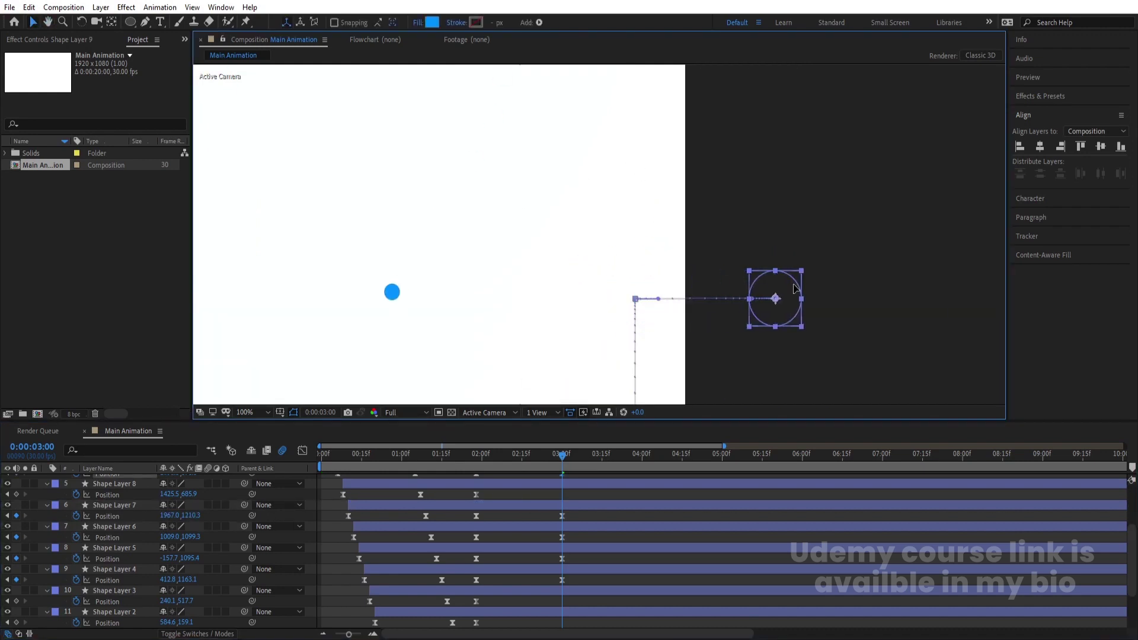
Step: Move the Shape Layer 8 circle up and beyond the frame's right edge to position 1978.5, 470.1 at 0:00:03:00
{"action": "left_click", "coordinate": [393, 293]}
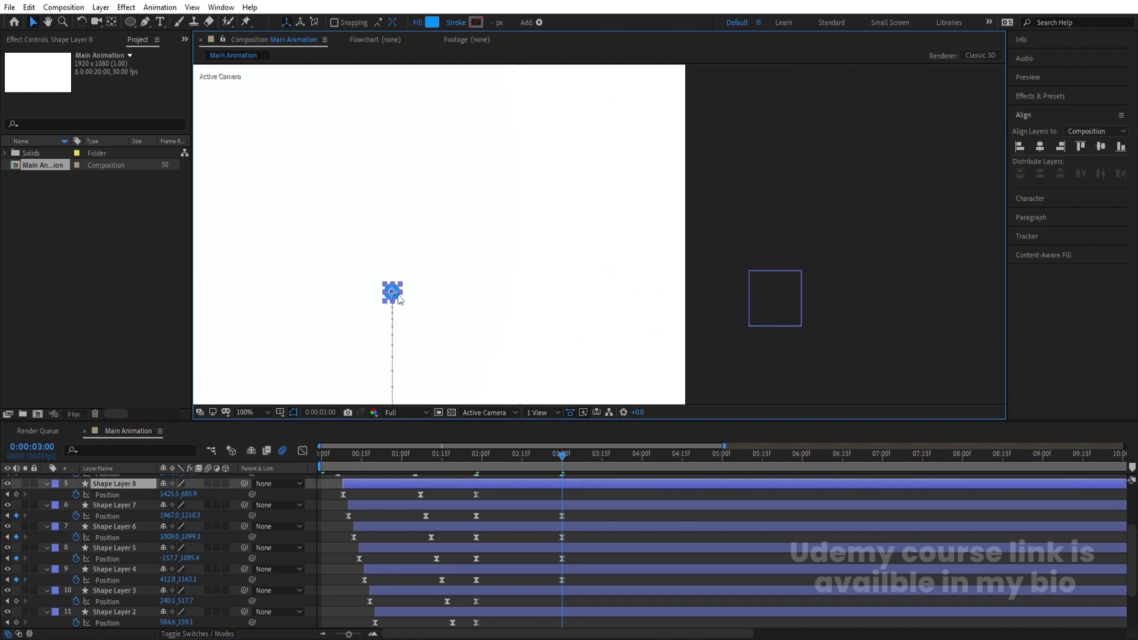
{"action": "left_click_drag", "start_coordinate": [397, 294], "coordinate": [674, 168]}
{"action": "key", "text": "ctrl+z"}
{"action": "key", "text": "ctrl+z"}
{"action": "scroll", "coordinate": [389, 293], "scroll_direction": "up", "scroll_amount": 2}
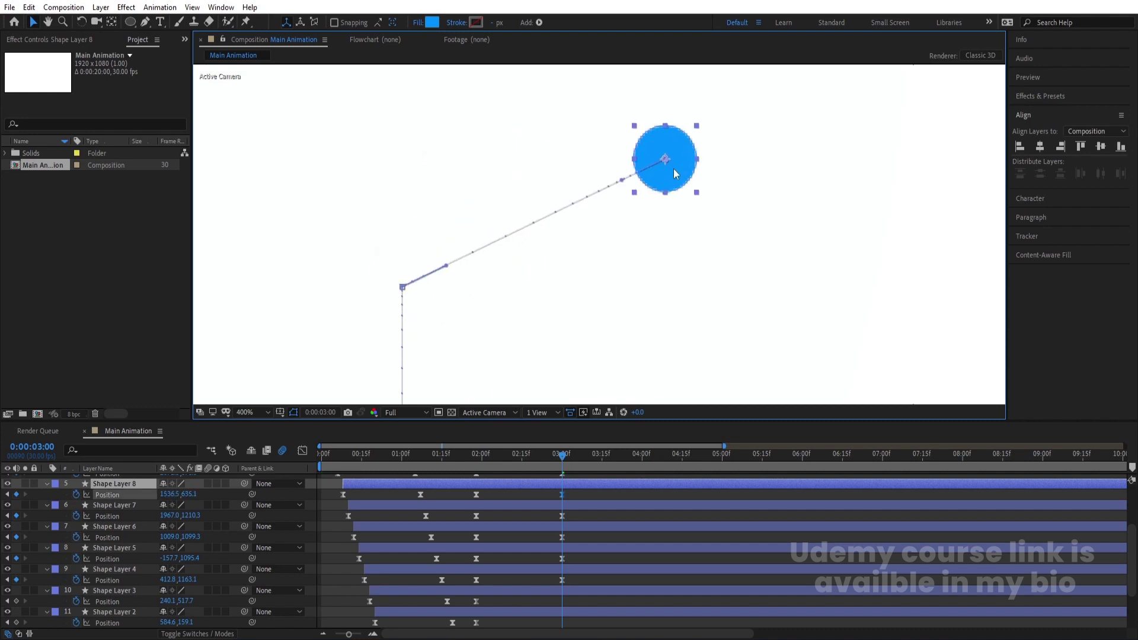
{"action": "key", "text": "comma"}
{"action": "key", "text": "comma"}
{"action": "left_click_drag", "start_coordinate": [619, 216], "coordinate": [885, 107]}
Step: Move the Shape Layer 12 circle near the frame's upper-right corner diagonally out above the top edge
{"action": "left_click_drag", "start_coordinate": [819, 137], "coordinate": [686, 401]}
{"action": "left_click_drag", "start_coordinate": [652, 201], "coordinate": [712, 299]}
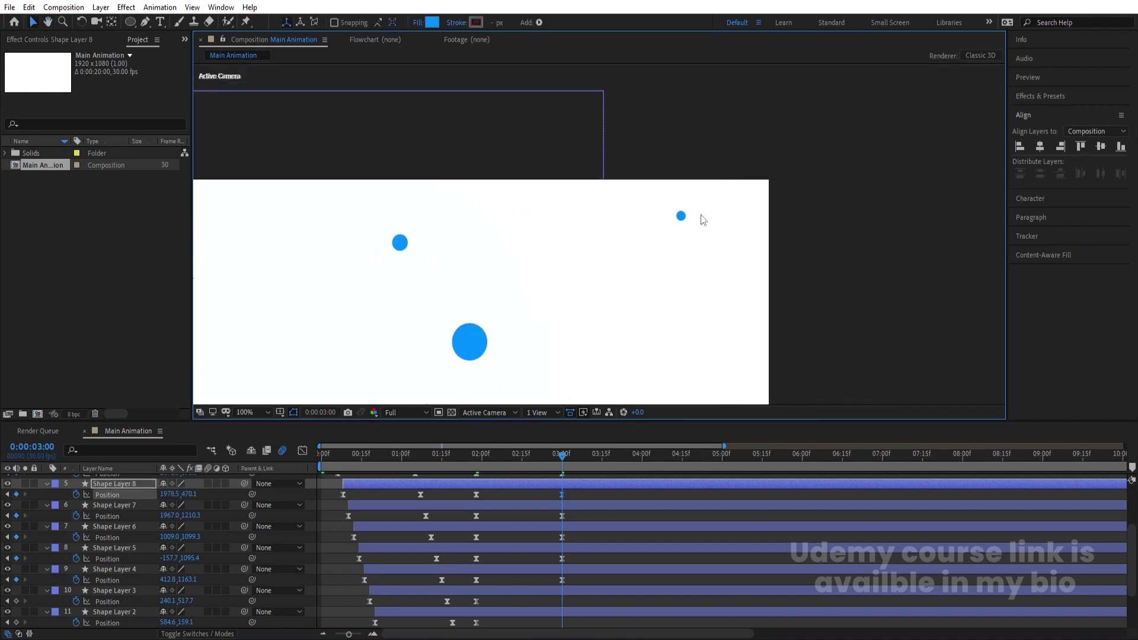
{"action": "left_click", "coordinate": [682, 216]}
{"action": "scroll", "coordinate": [684, 218], "scroll_direction": "up", "scroll_amount": 2}
{"action": "left_click_drag", "start_coordinate": [684, 217], "coordinate": [859, 83]}
{"action": "scroll", "coordinate": [802, 183], "scroll_direction": "down", "scroll_amount": 1}
{"action": "key", "text": "comma"}
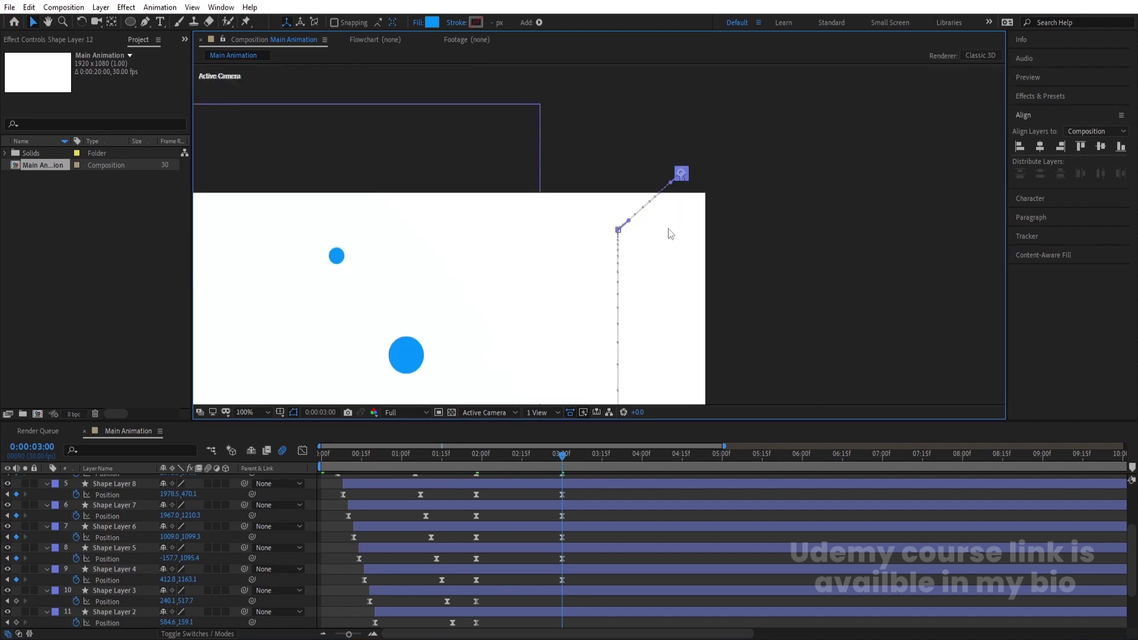
Step: Move the Shape Layer 11 circle diagonally up and right until it sits above the frame's top edge
{"action": "left_click", "coordinate": [339, 259]}
{"action": "key", "text": "period"}
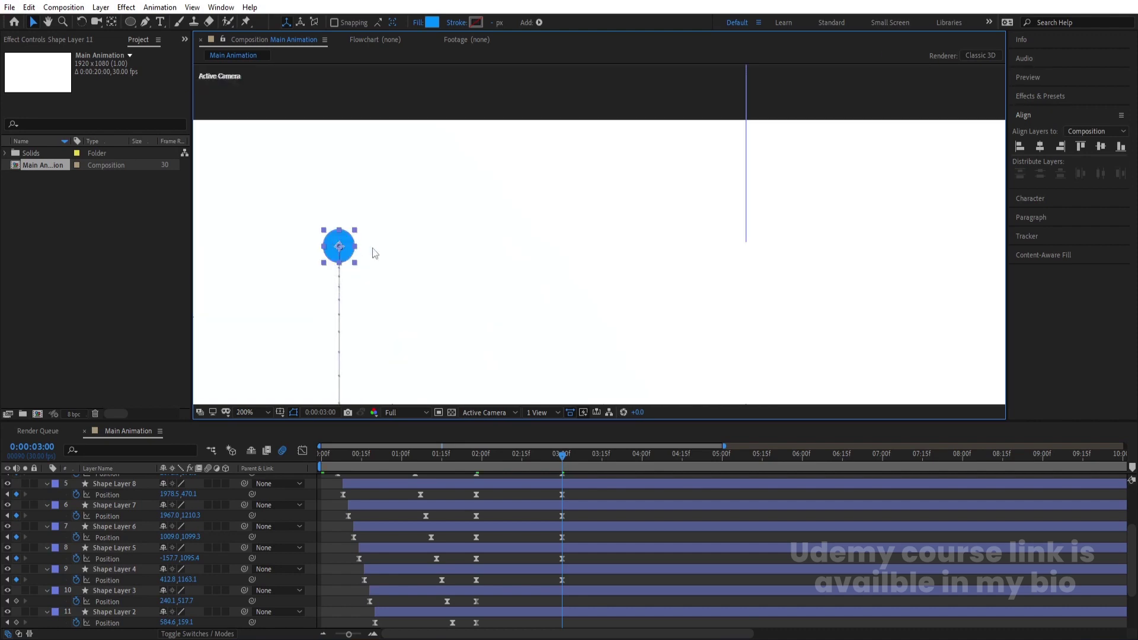
{"action": "left_click_drag", "start_coordinate": [352, 254], "coordinate": [519, 84]}
{"action": "key", "text": "comma"}
{"action": "key", "text": "comma"}
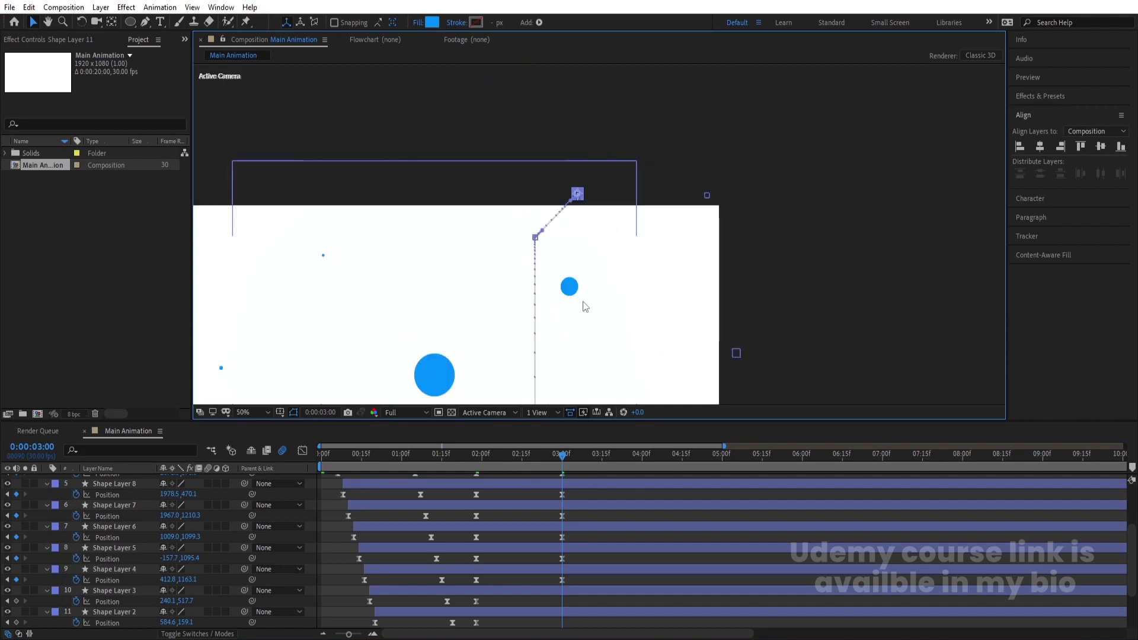
Step: Move the larger Shape Layer 10 circle diagonally up and right, out above the frame's top edge
{"action": "left_click", "coordinate": [575, 292]}
{"action": "key", "text": "period"}
{"action": "key", "text": "period"}
{"action": "left_click_drag", "start_coordinate": [578, 296], "coordinate": [677, 322]}
{"action": "key", "text": "comma"}
{"action": "left_click_drag", "start_coordinate": [620, 292], "coordinate": [698, 215]}
{"action": "key", "text": "comma"}
{"action": "key", "text": "comma"}
{"action": "key", "text": "comma"}
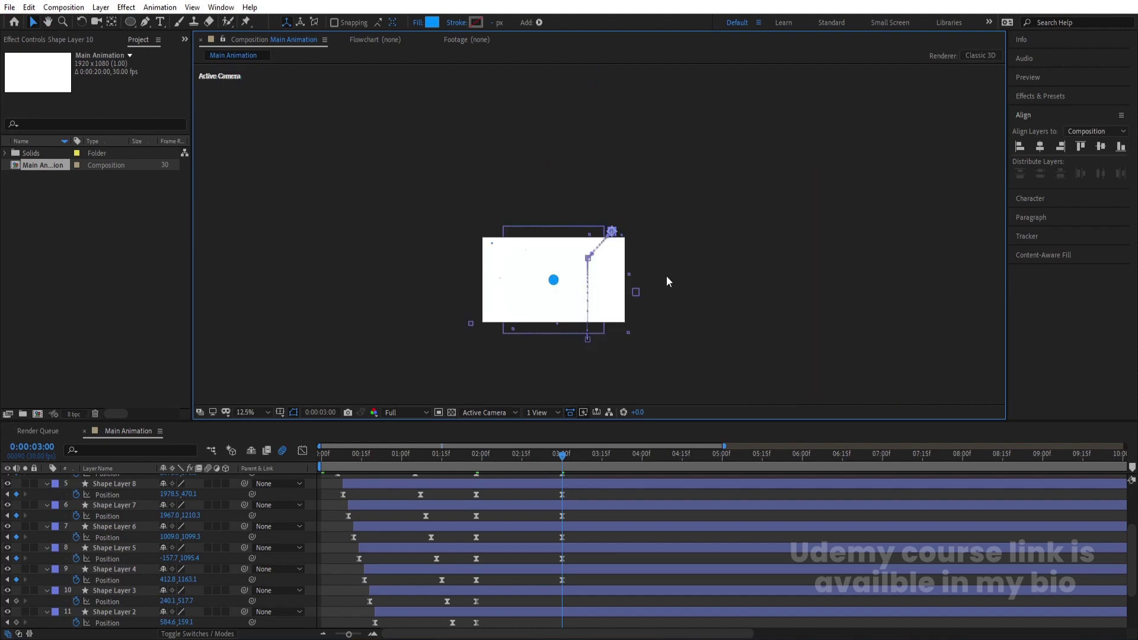
Step: Move the tiny Shape Layer 2 circle up and left above the frame's top edge to position 502.3, -13.1
{"action": "key", "text": "period"}
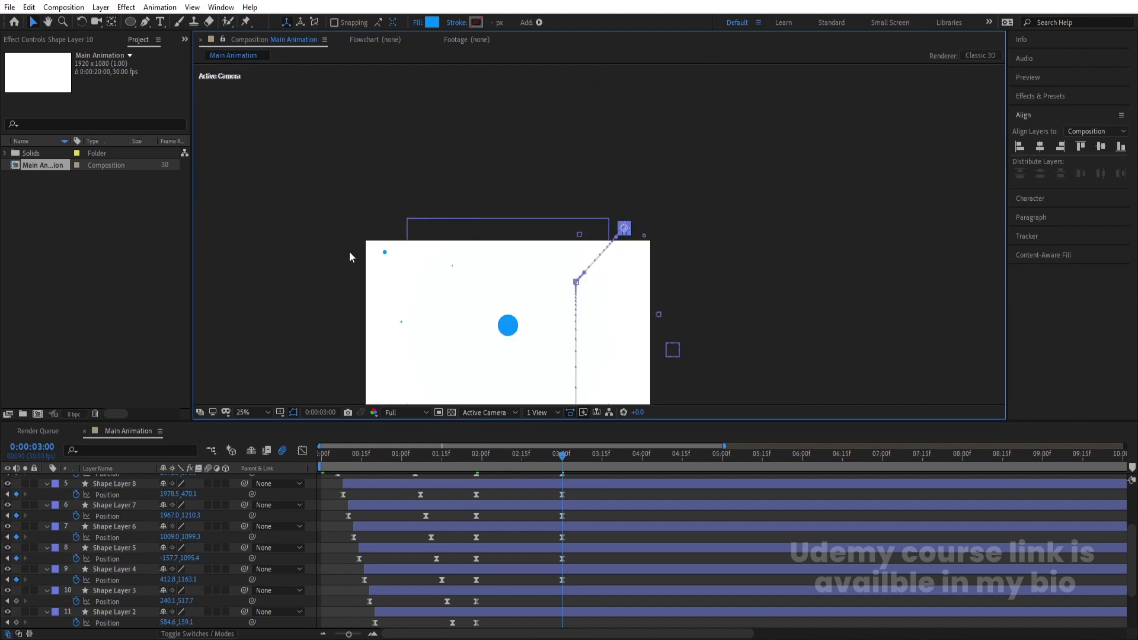
{"action": "key", "text": "period"}
{"action": "left_click_drag", "start_coordinate": [330, 280], "coordinate": [523, 263]}
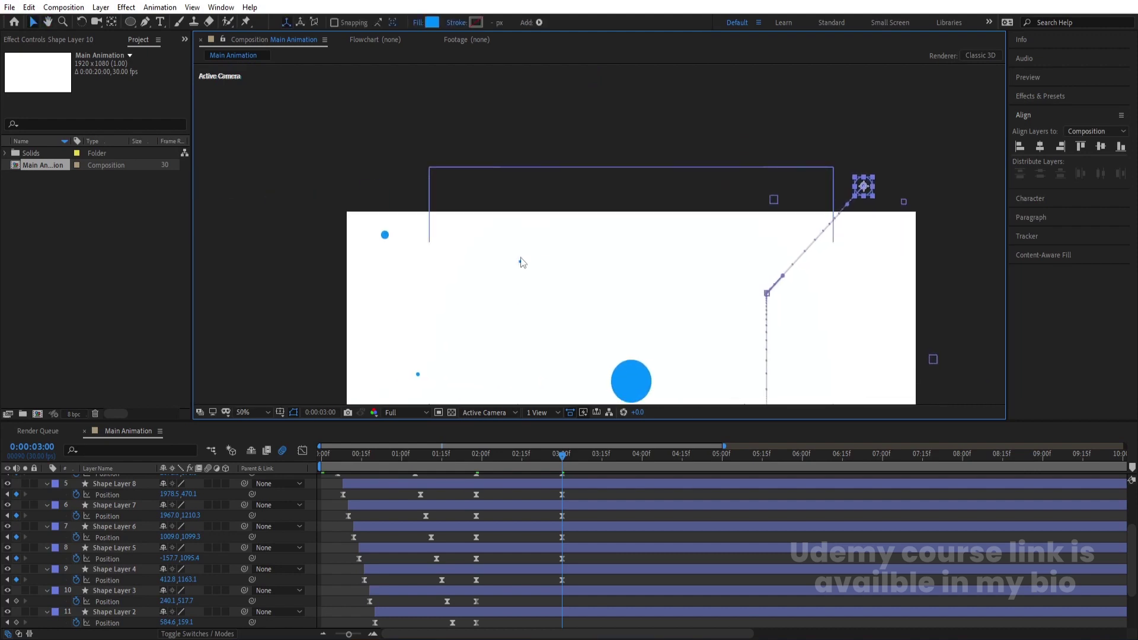
{"action": "left_click", "coordinate": [520, 260]}
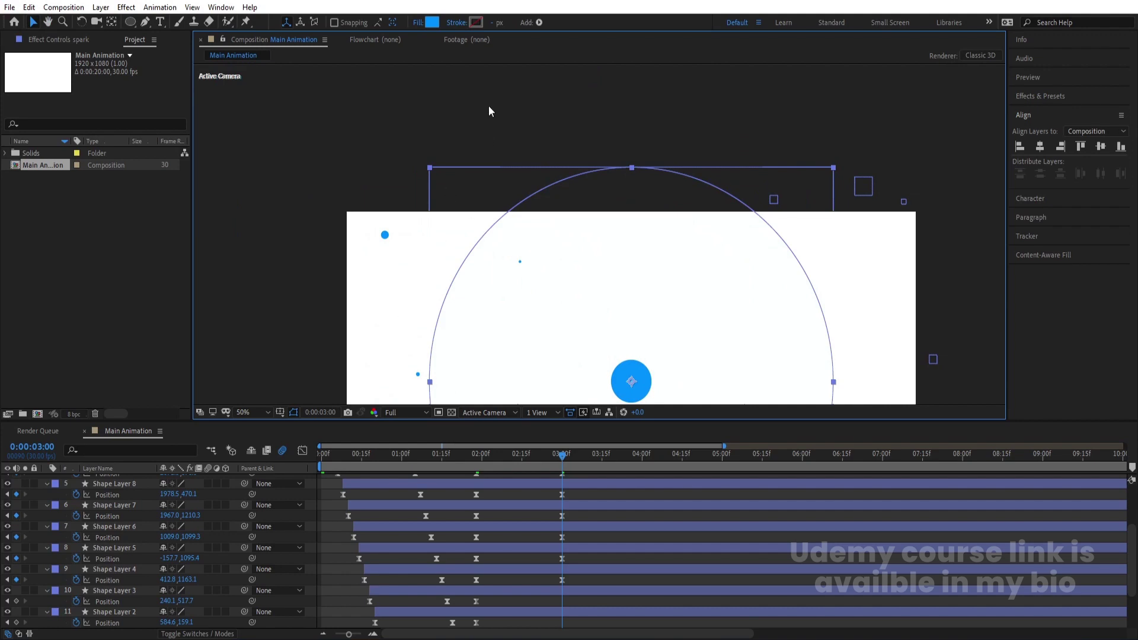
{"action": "left_click", "coordinate": [521, 261]}
{"action": "scroll", "coordinate": [520, 261], "scroll_direction": "up", "scroll_amount": 4}
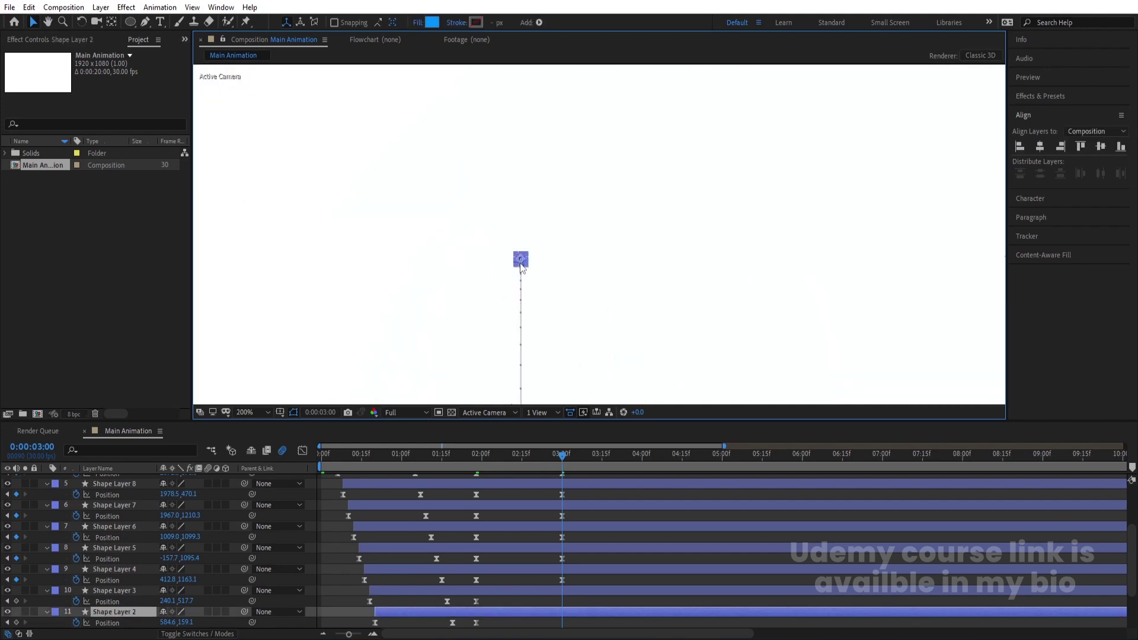
{"action": "scroll", "coordinate": [520, 261], "scroll_direction": "up", "scroll_amount": 3}
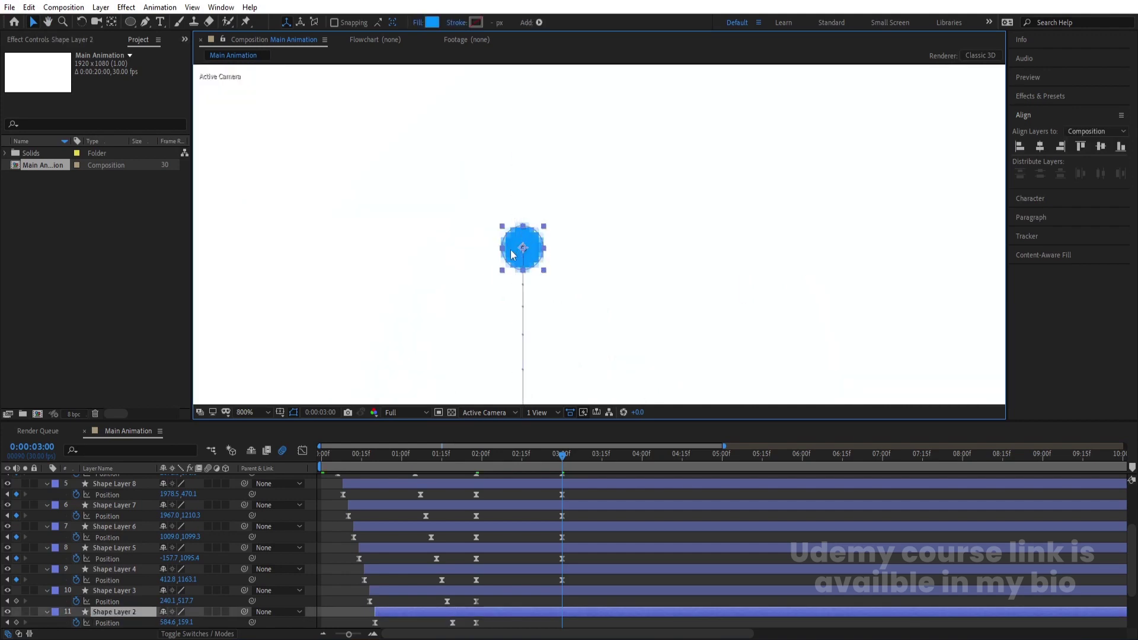
{"action": "left_click_drag", "start_coordinate": [511, 250], "coordinate": [557, 92]}
{"action": "scroll", "coordinate": [579, 185], "scroll_direction": "down", "scroll_amount": 1}
{"action": "left_click_drag", "start_coordinate": [581, 189], "coordinate": [521, 115]}
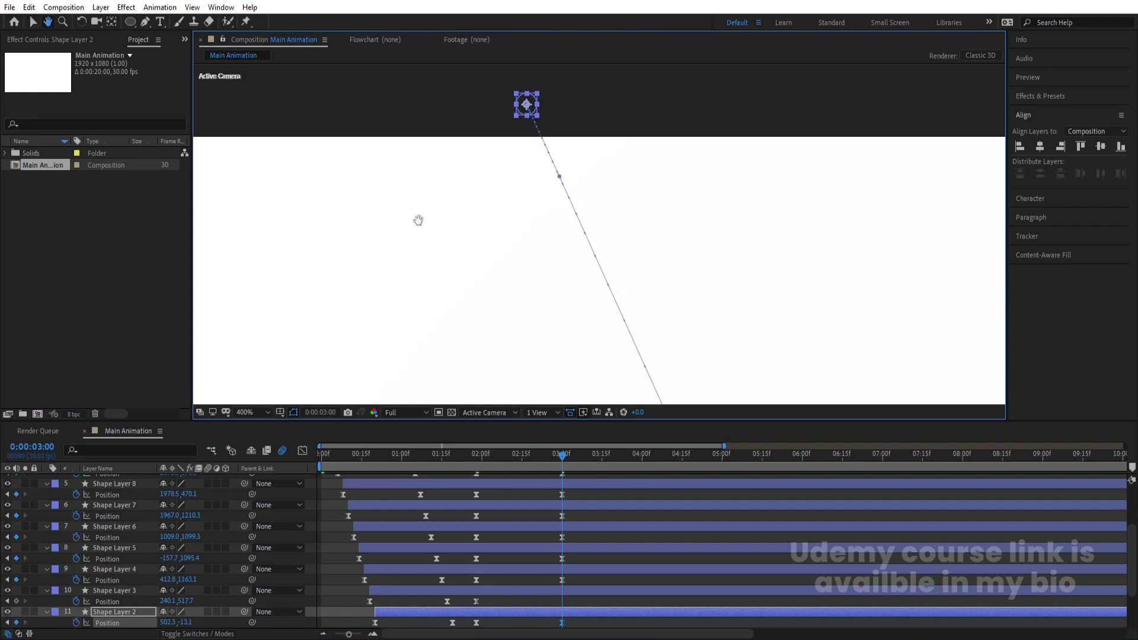
Step: Move the Shape Layer 1 circle near the frame's upper-left corner diagonally out above the top edge
{"action": "left_click_drag", "start_coordinate": [419, 221], "coordinate": [1136, 246]}
{"action": "key", "text": "v"}
{"action": "left_click", "coordinate": [419, 353]}
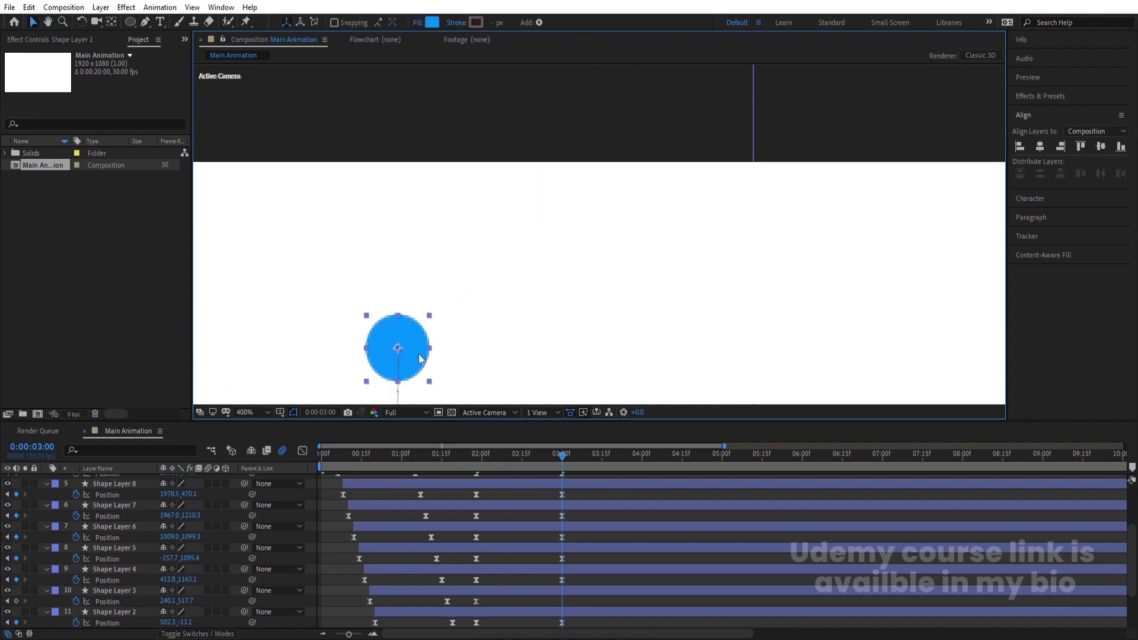
{"action": "scroll", "coordinate": [419, 355], "scroll_direction": "down", "scroll_amount": 2}
{"action": "scroll", "coordinate": [527, 305], "scroll_direction": "up", "scroll_amount": 1}
{"action": "left_click_drag", "start_coordinate": [511, 302], "coordinate": [475, 214]}
{"action": "key", "text": "v"}
{"action": "key", "text": "comma"}
{"action": "key", "text": "comma"}
{"action": "key", "text": "comma"}
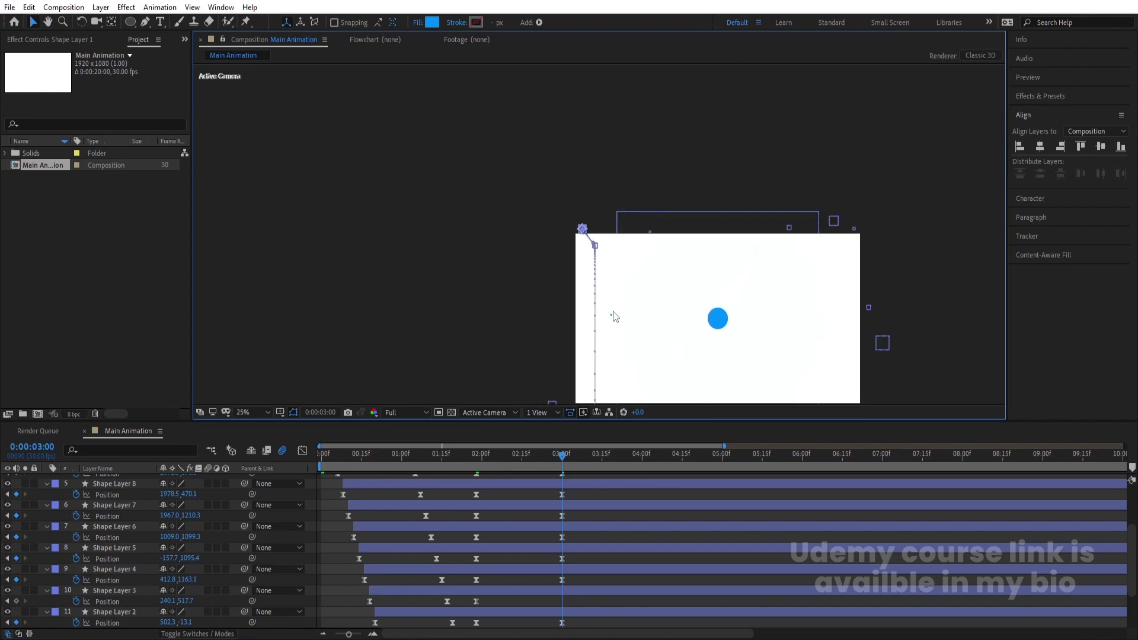
Step: Move the Shape Layer 3 circle out past the frame's left edge to position -24.6, 464.7 at 0:00:03:00
{"action": "scroll", "coordinate": [611, 318], "scroll_direction": "up", "scroll_amount": 4}
{"action": "left_click", "coordinate": [621, 304]}
{"action": "scroll", "coordinate": [622, 305], "scroll_direction": "up", "scroll_amount": 4}
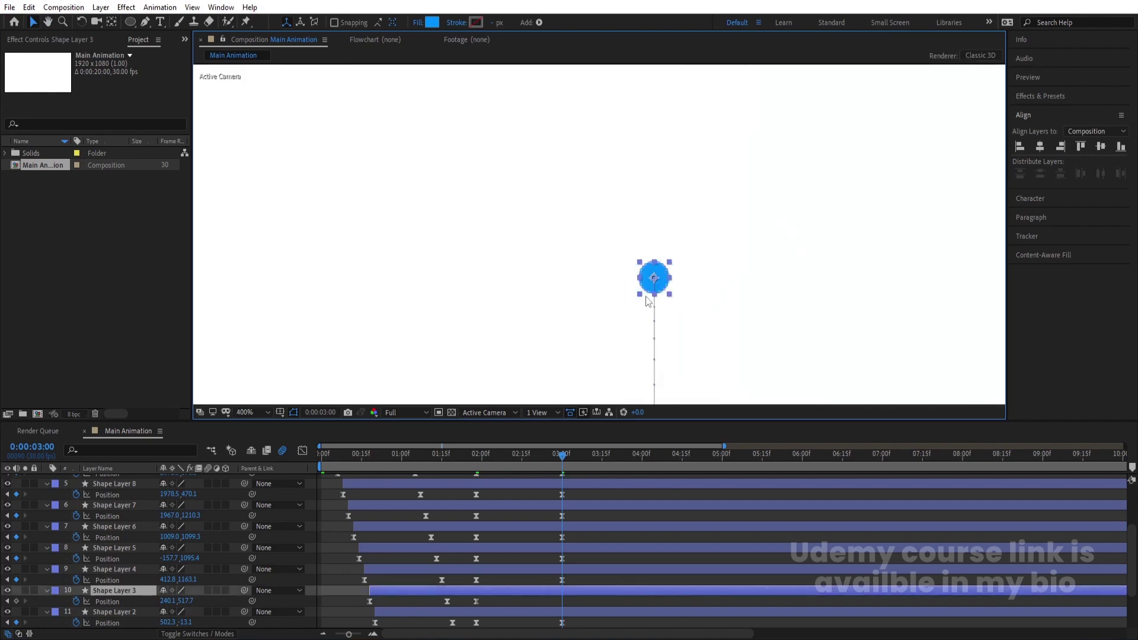
{"action": "left_click_drag", "start_coordinate": [656, 289], "coordinate": [233, 225]}
{"action": "key", "text": "comma"}
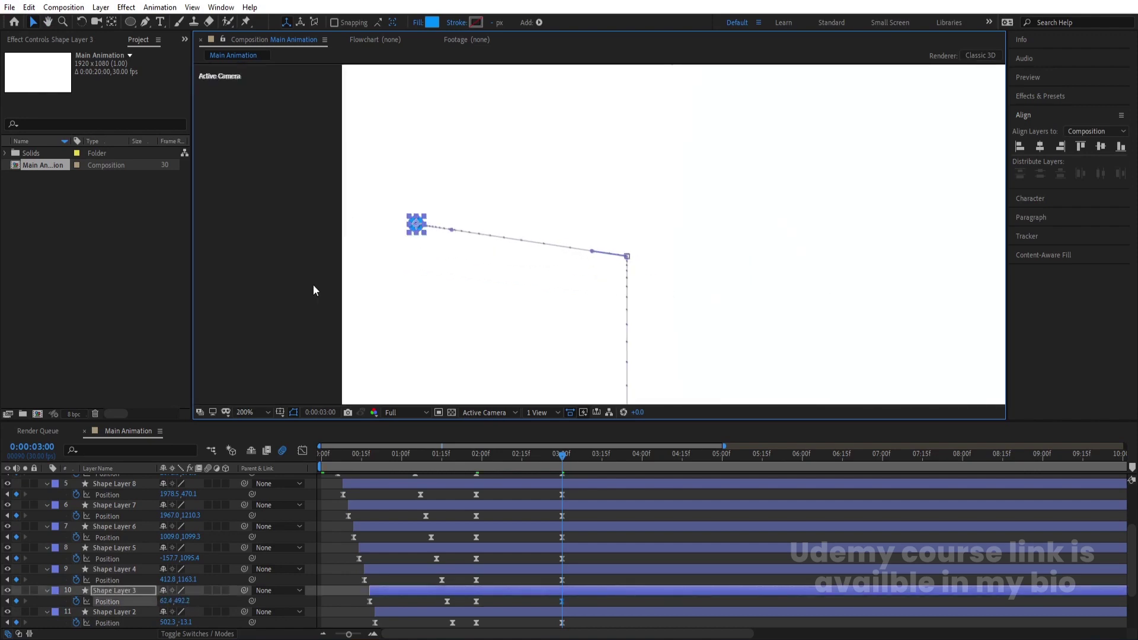
{"action": "key", "text": "h"}
{"action": "left_click_drag", "start_coordinate": [315, 287], "coordinate": [516, 363]}
{"action": "key", "text": "v"}
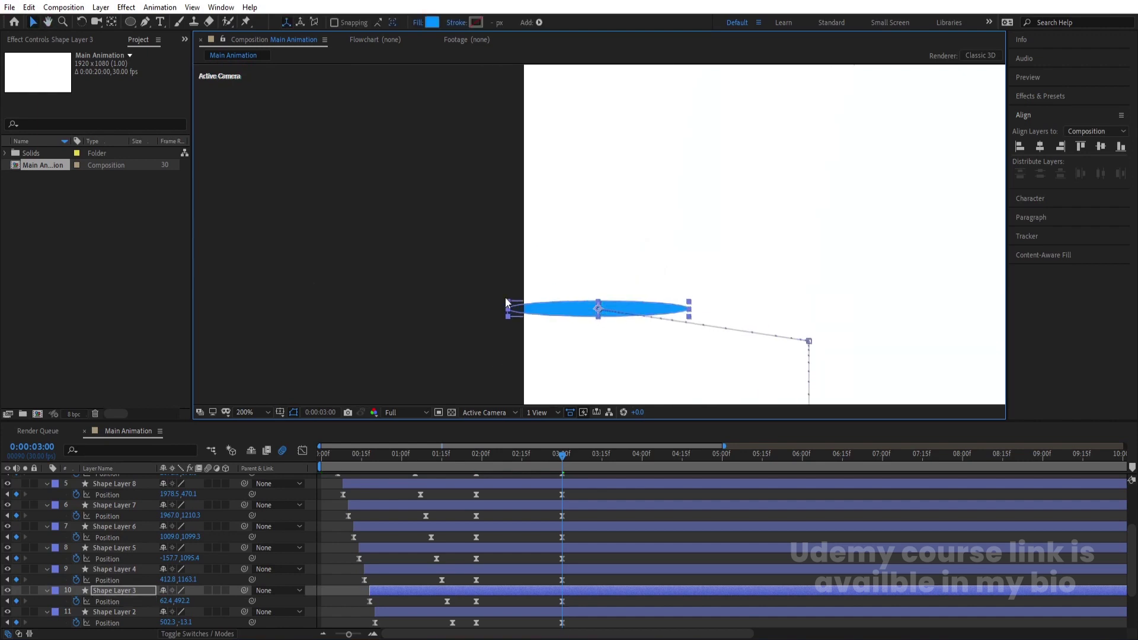
{"action": "scroll", "coordinate": [584, 316], "scroll_direction": "up", "scroll_amount": 2}
{"action": "left_click_drag", "start_coordinate": [617, 320], "coordinate": [412, 251]}
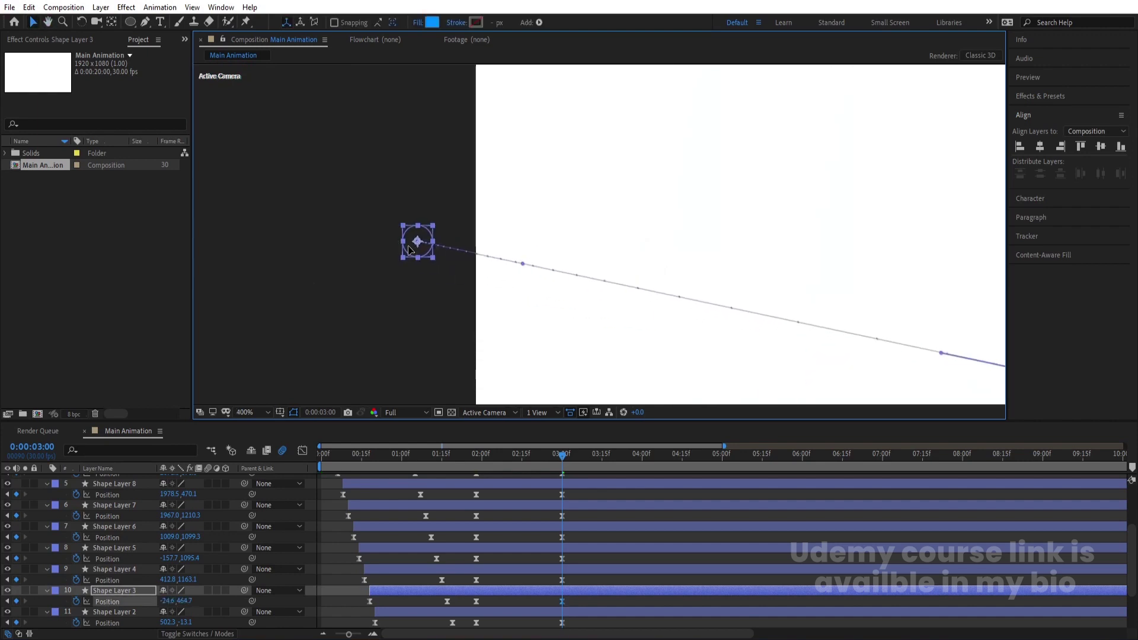
{"action": "scroll", "coordinate": [457, 288], "scroll_direction": "down", "scroll_amount": 6}
Step: Fit the composition in view, select the circles' Position keyframes at 0:00:01:28 and 0:00:03:00, preview the fly-out and return to the start
{"action": "left_click", "coordinate": [260, 412]}
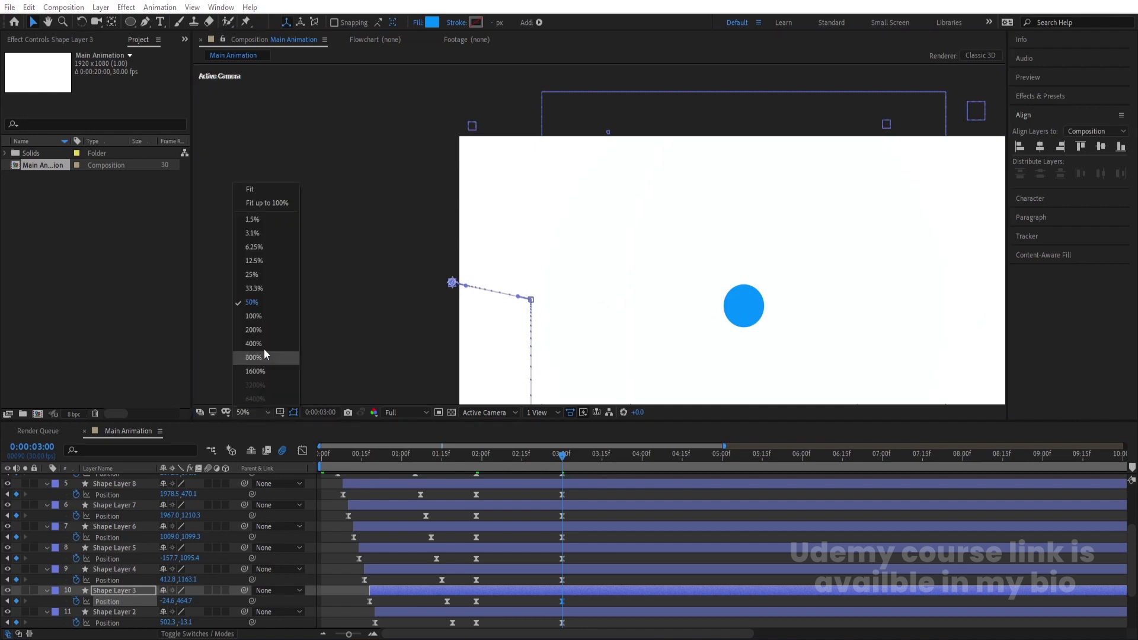
{"action": "left_click", "coordinate": [262, 189]}
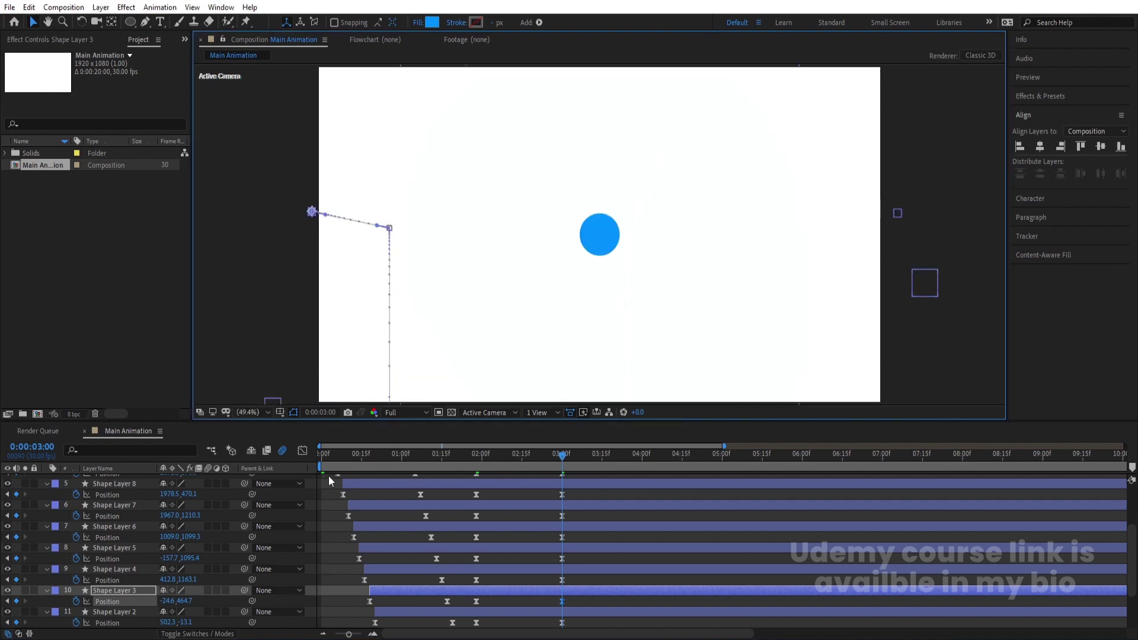
{"action": "key", "text": "j"}
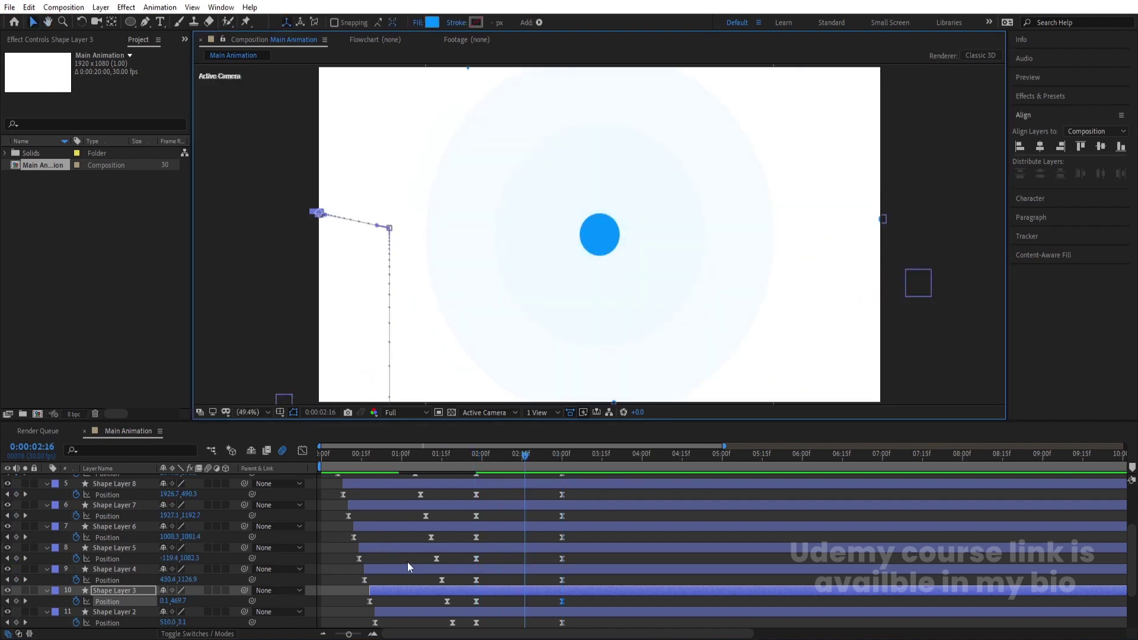
{"action": "scroll", "coordinate": [417, 570], "scroll_direction": "down", "scroll_amount": 3}
{"action": "left_click_drag", "start_coordinate": [581, 588], "coordinate": [486, 467]}
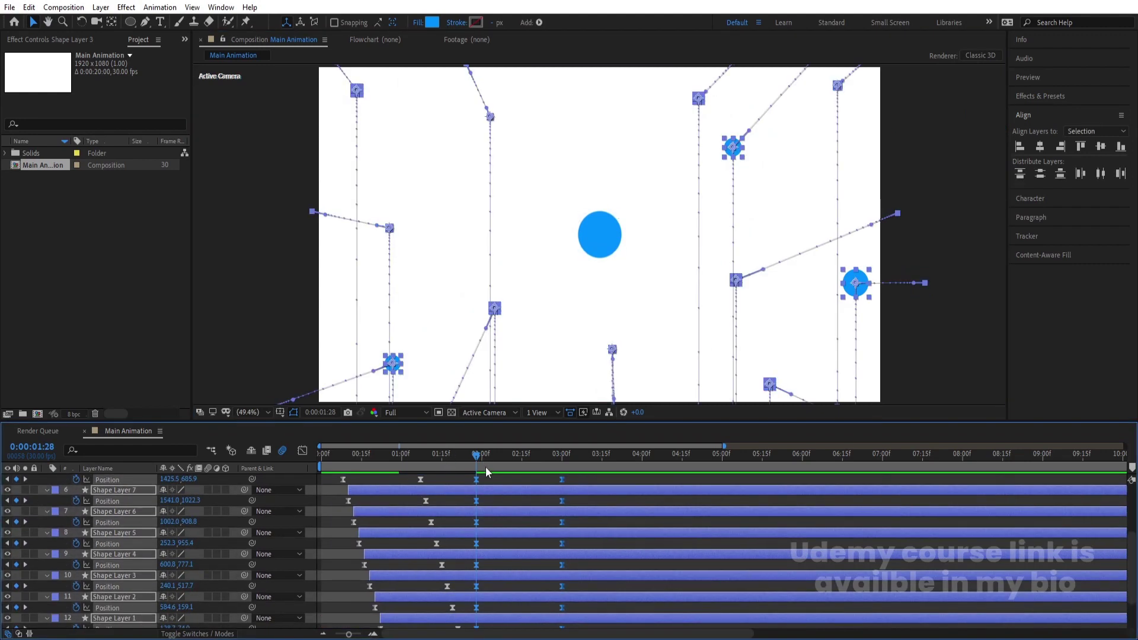
{"action": "key", "text": "space"}
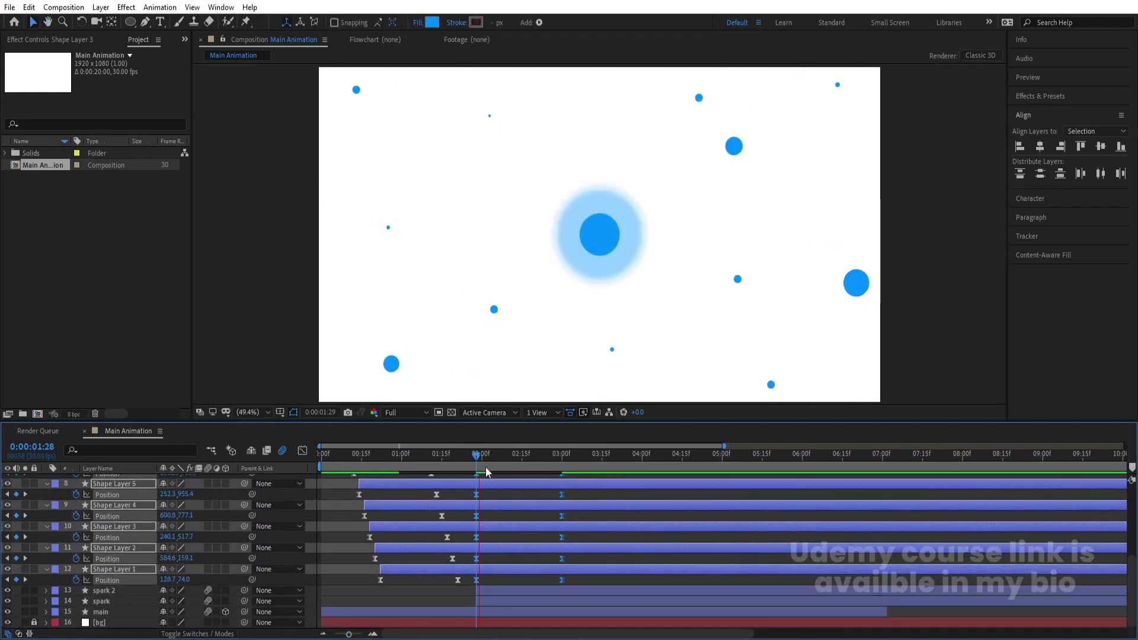
{"action": "key", "text": "space"}
{"action": "left_click_drag", "start_coordinate": [495, 454], "coordinate": [269, 482]}
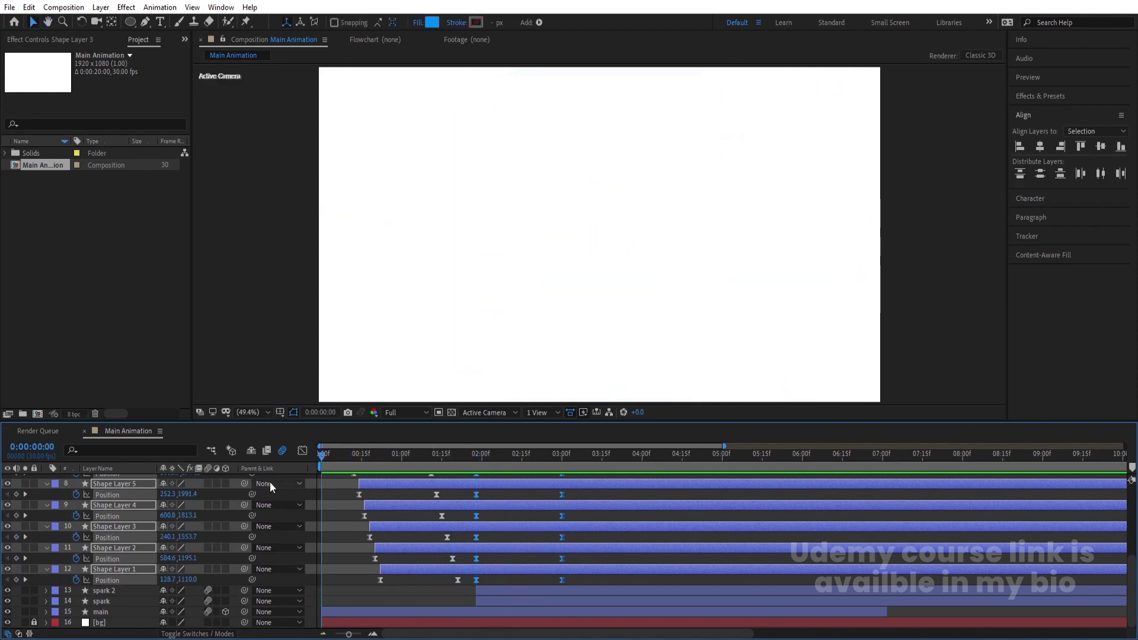
Step: Preview the fly-out and lengthen the incoming ease of the circles' Position keyframes at 0:00:03:00 in the speed graph
{"action": "key", "text": "space"}
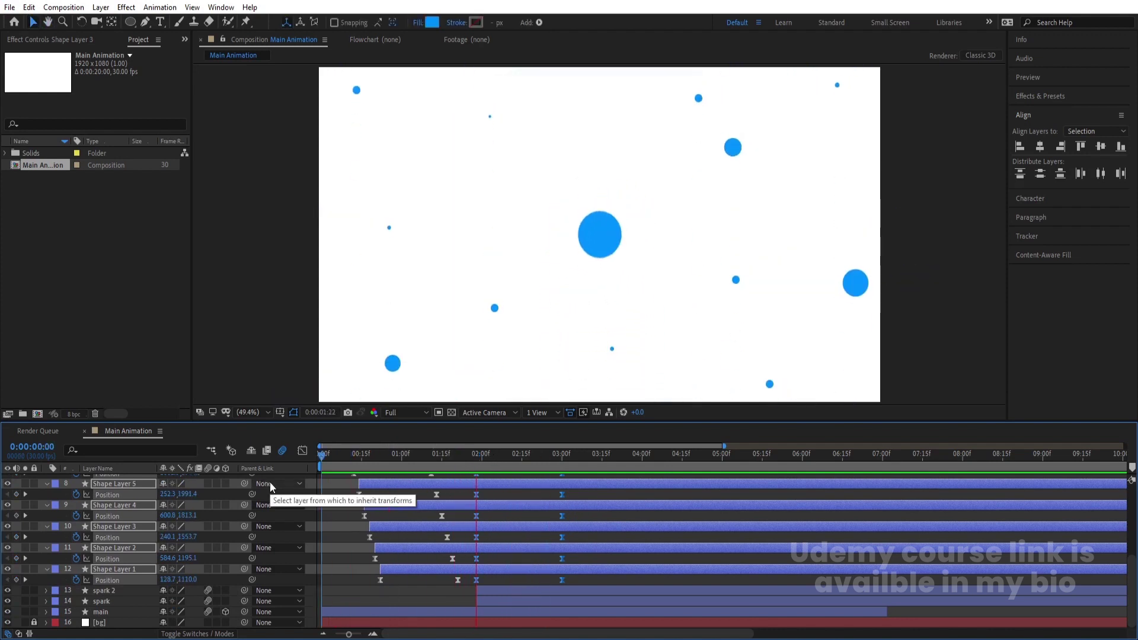
{"action": "key", "text": "space"}
{"action": "key", "text": "space"}
{"action": "key", "text": "space"}
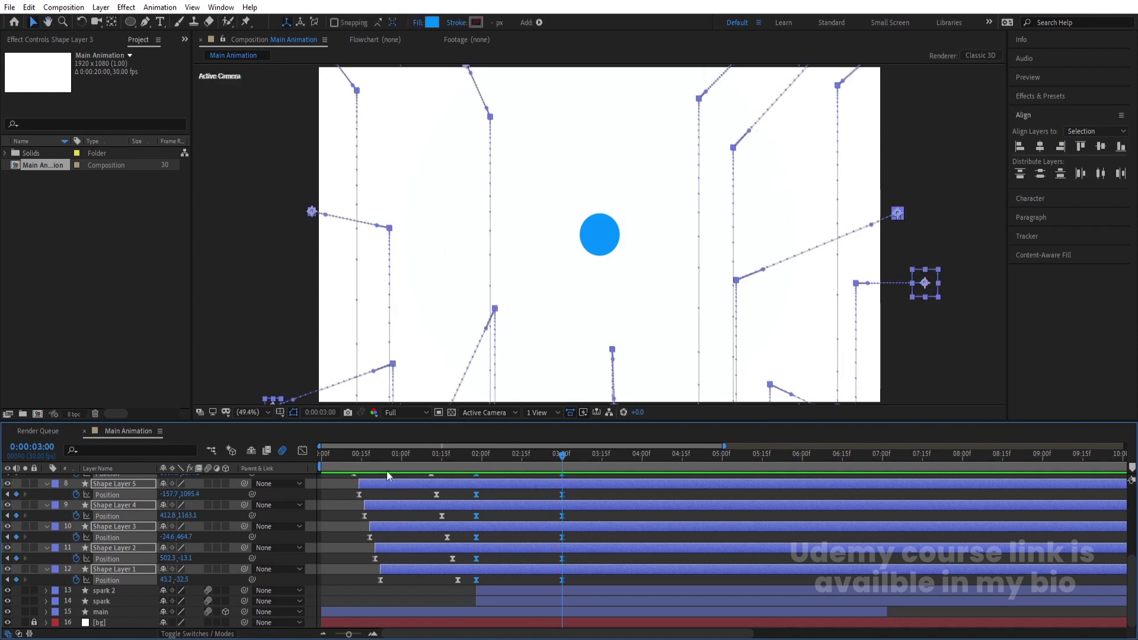
{"action": "left_click", "coordinate": [302, 452]}
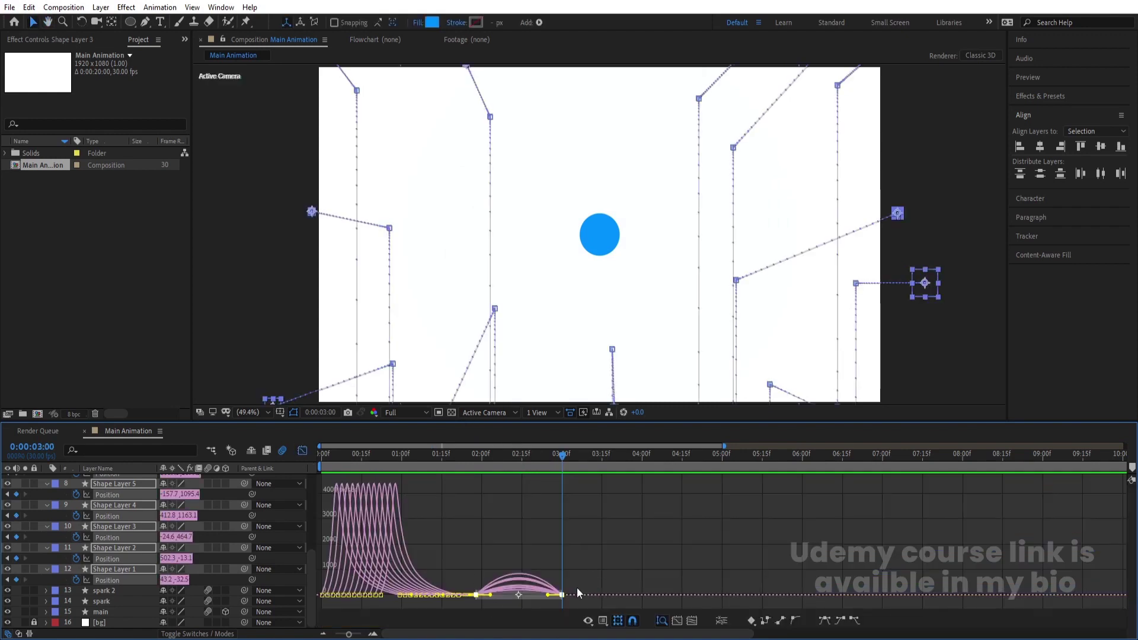
{"action": "left_click_drag", "start_coordinate": [546, 596], "coordinate": [522, 594]}
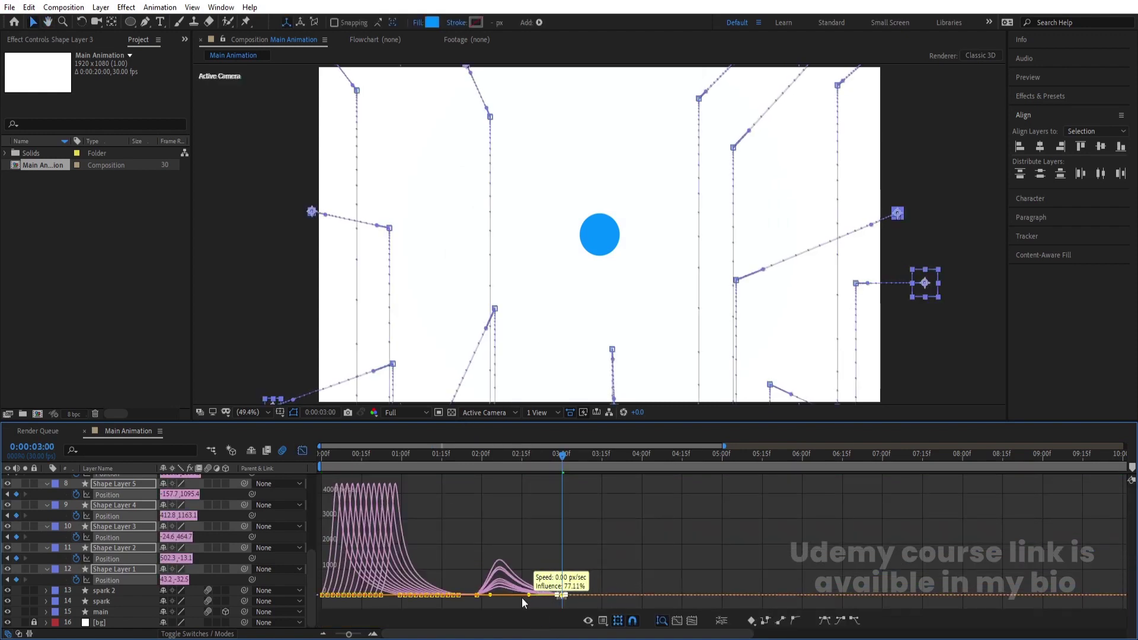
Step: Shorten the outgoing ease of the circles' Position keyframes at 0:00:01:28 so the speed peaks early, and preview the fly-out
{"action": "left_click", "coordinate": [477, 594]}
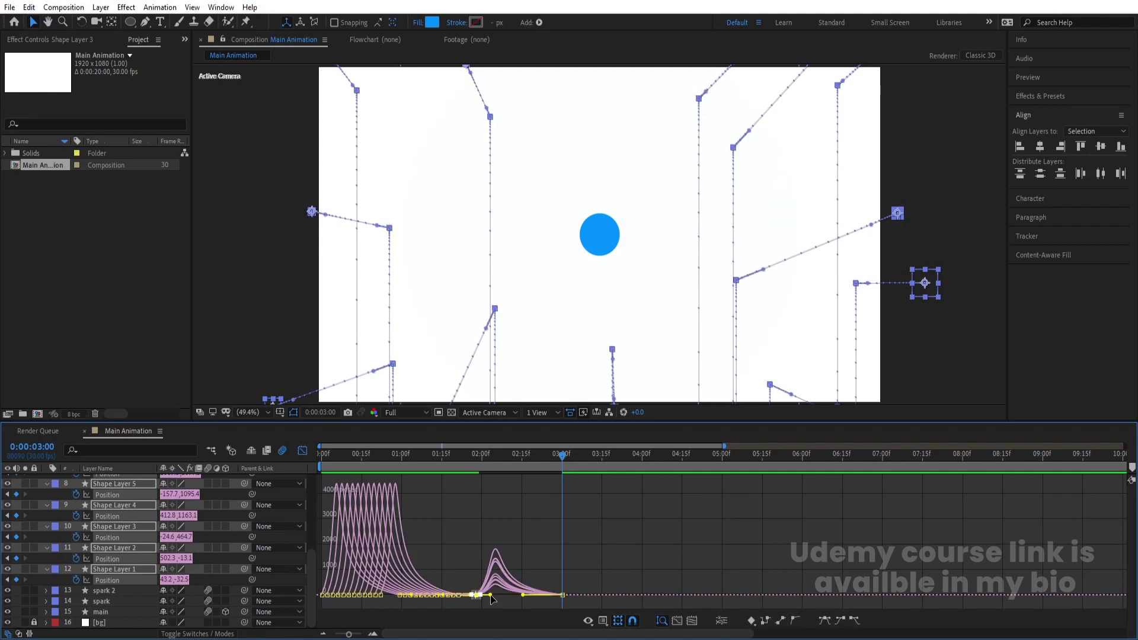
{"action": "left_click_drag", "start_coordinate": [490, 595], "coordinate": [477, 592]}
{"action": "left_click", "coordinate": [468, 460]}
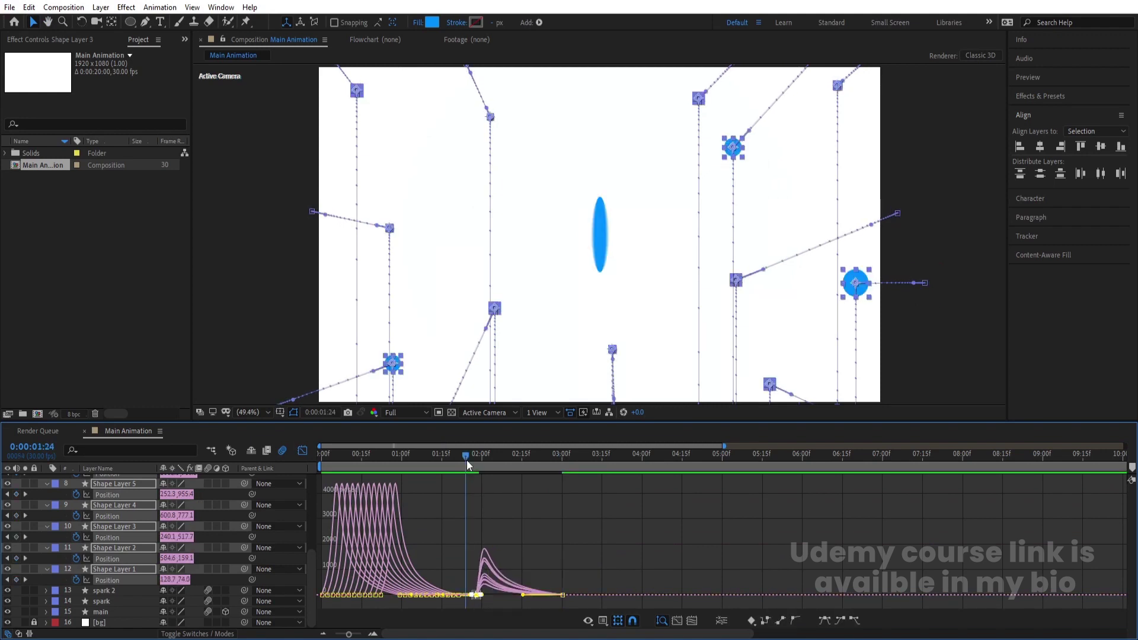
{"action": "key", "text": "space"}
{"action": "left_click", "coordinate": [303, 451]}
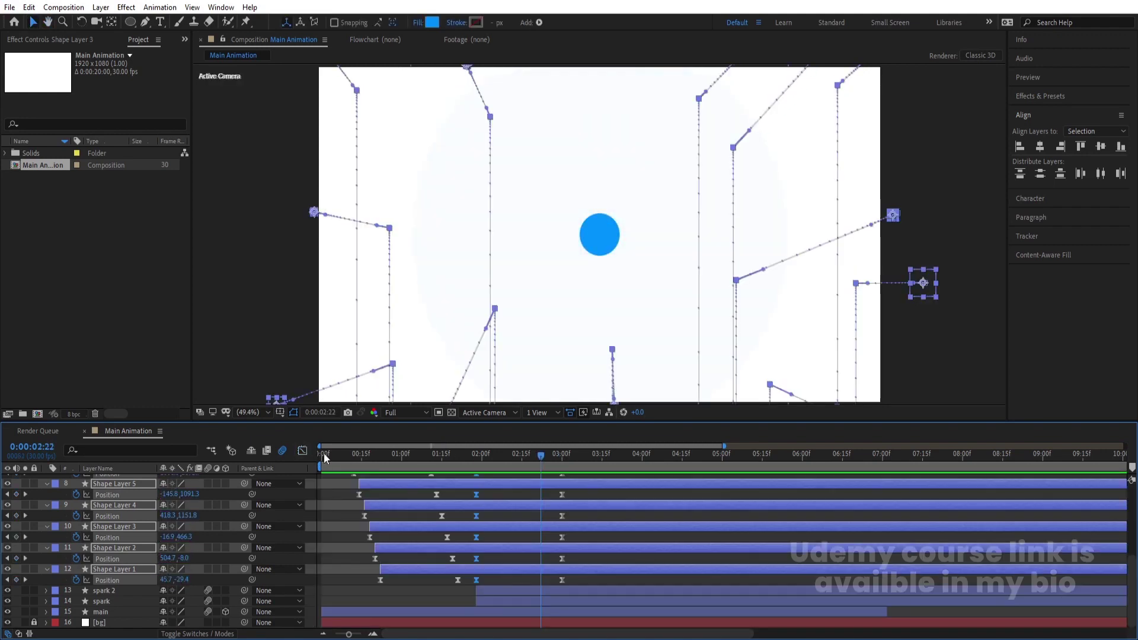
Step: Apply the Wiggle - position preset to all selected circle layers and preview the animation
{"action": "left_click", "coordinate": [1040, 96]}
{"action": "left_click", "coordinate": [1047, 113]}
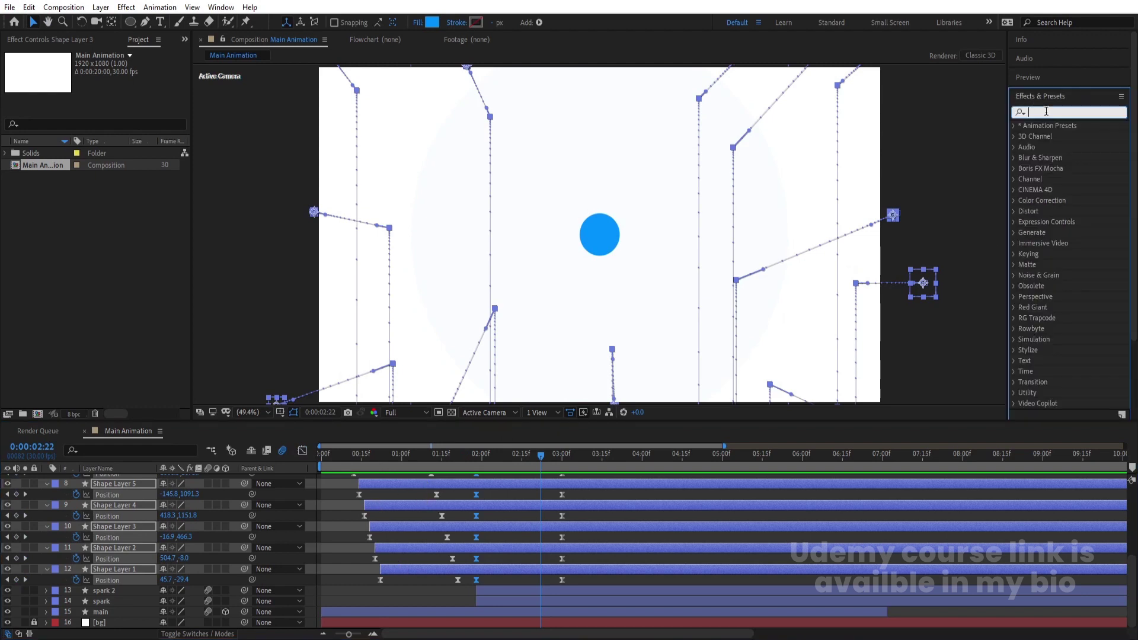
{"action": "type", "text": "wigg"}
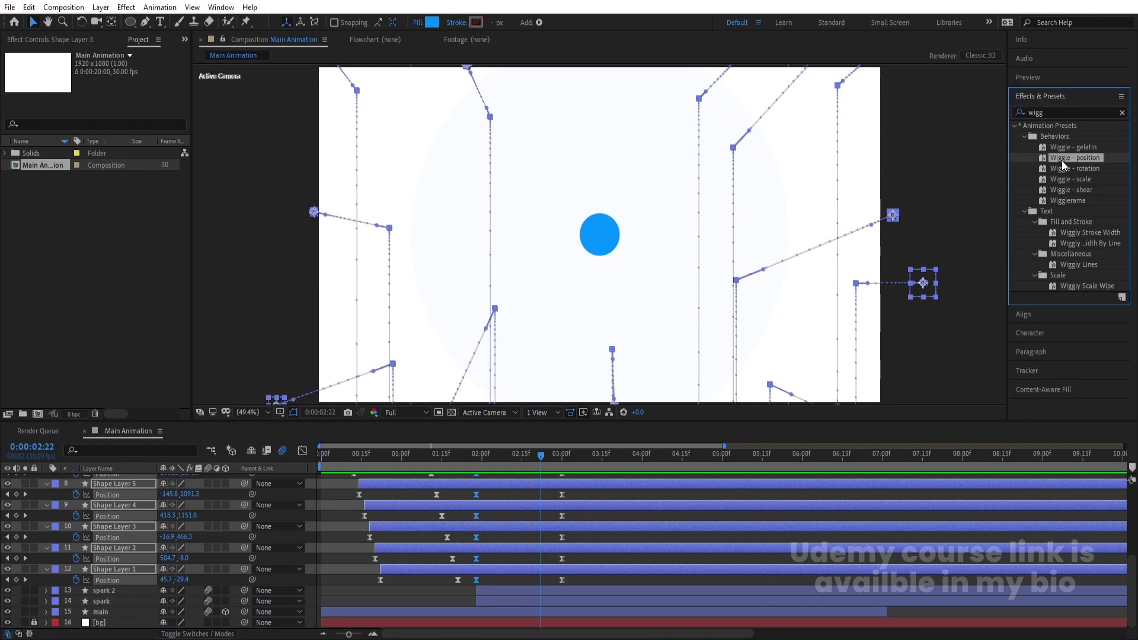
{"action": "double_click", "coordinate": [1061, 159]}
{"action": "key", "text": "space"}
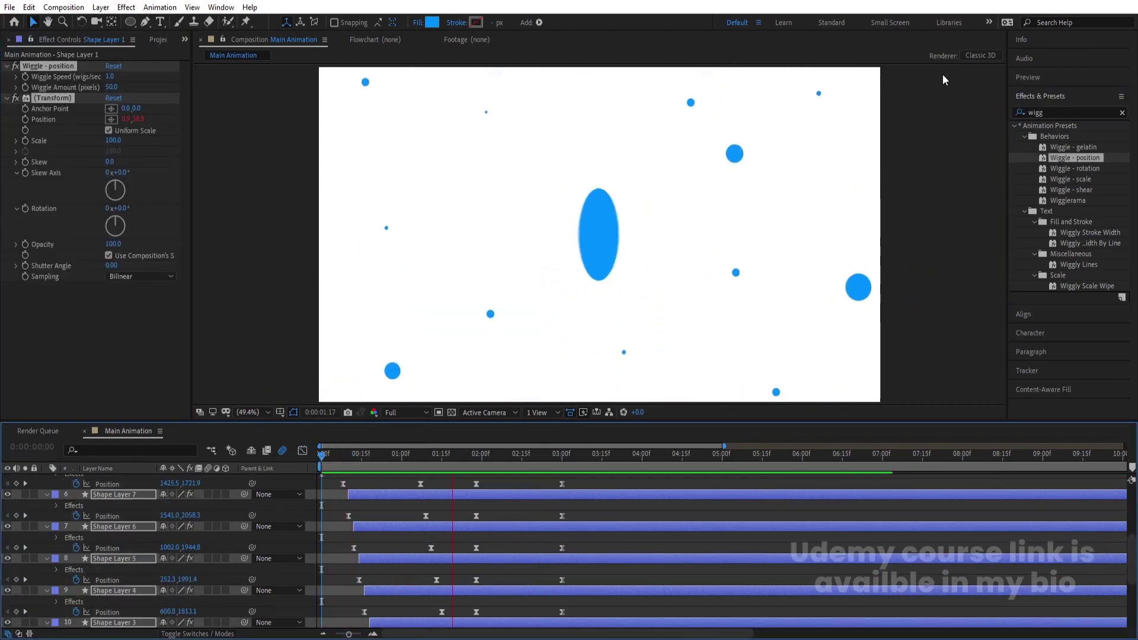
{"action": "key", "text": "space"}
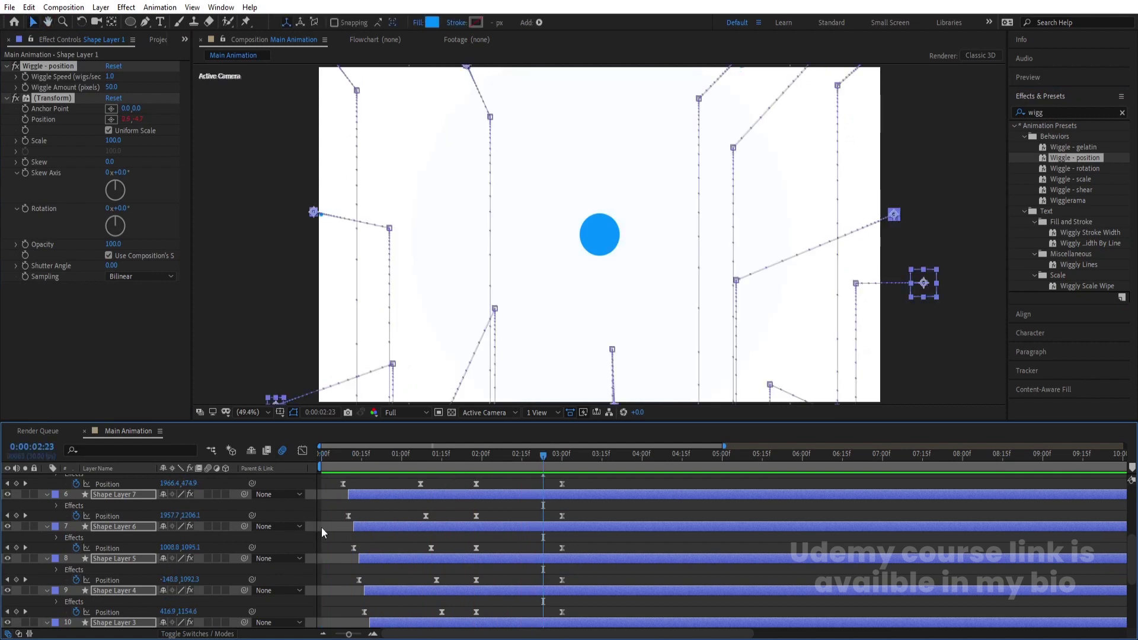
Step: Pre-compose the circle layers as spark and enable motion blur on all twelve layers inside it, checking the result in Main Animation
{"action": "key", "text": "ctrl+shift+c"}
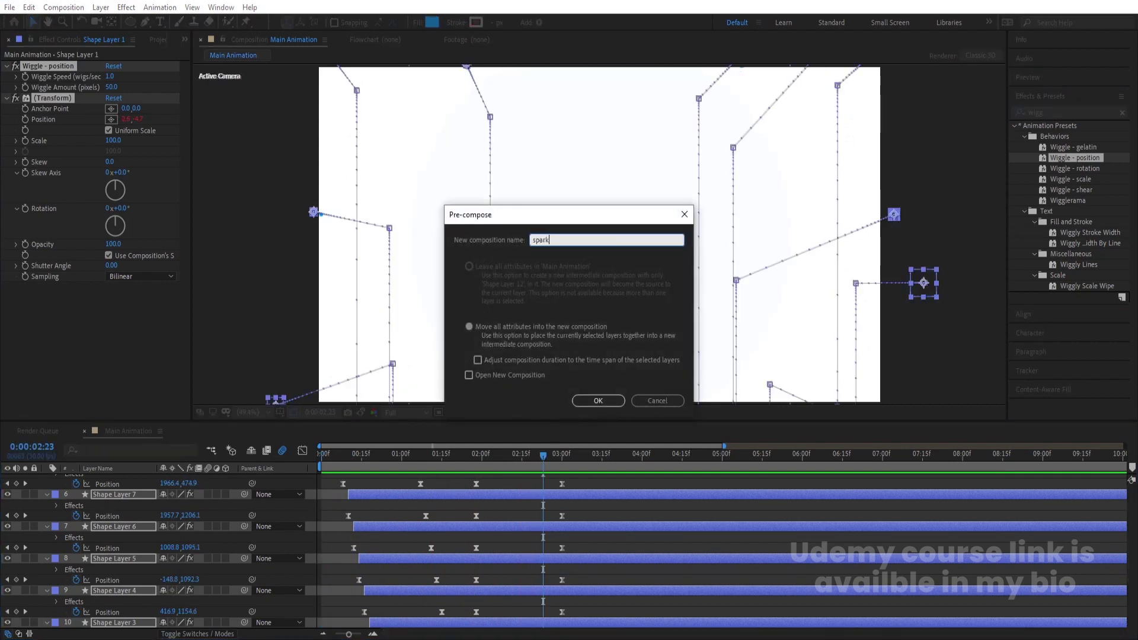
{"action": "key", "text": "Return"}
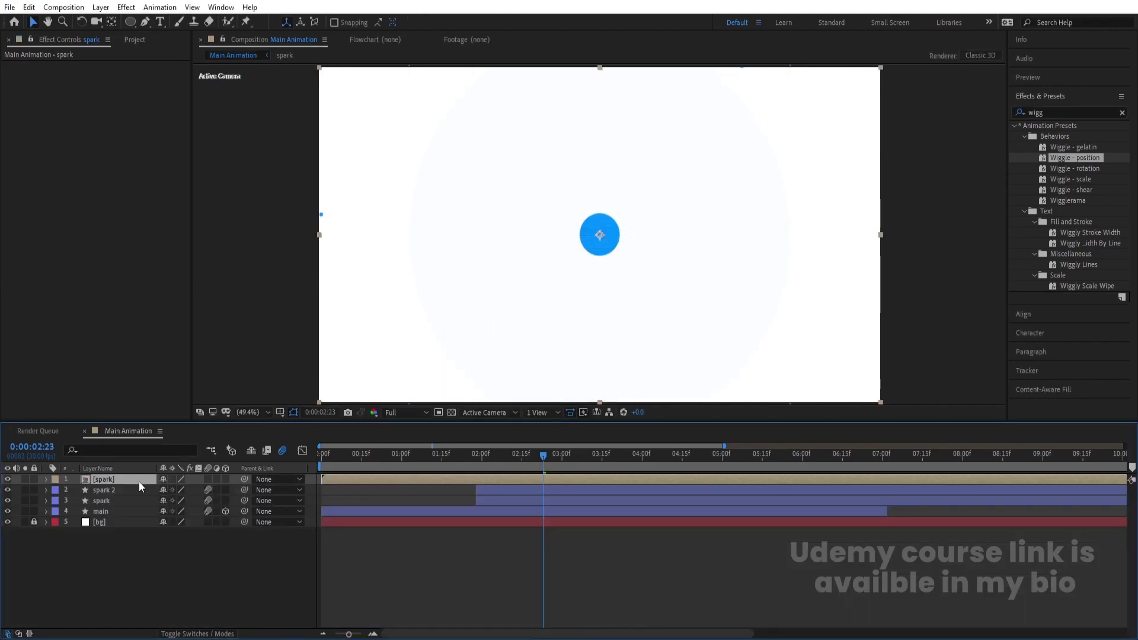
{"action": "double_click", "coordinate": [139, 482]}
{"action": "left_click_drag", "start_coordinate": [208, 480], "coordinate": [208, 597]}
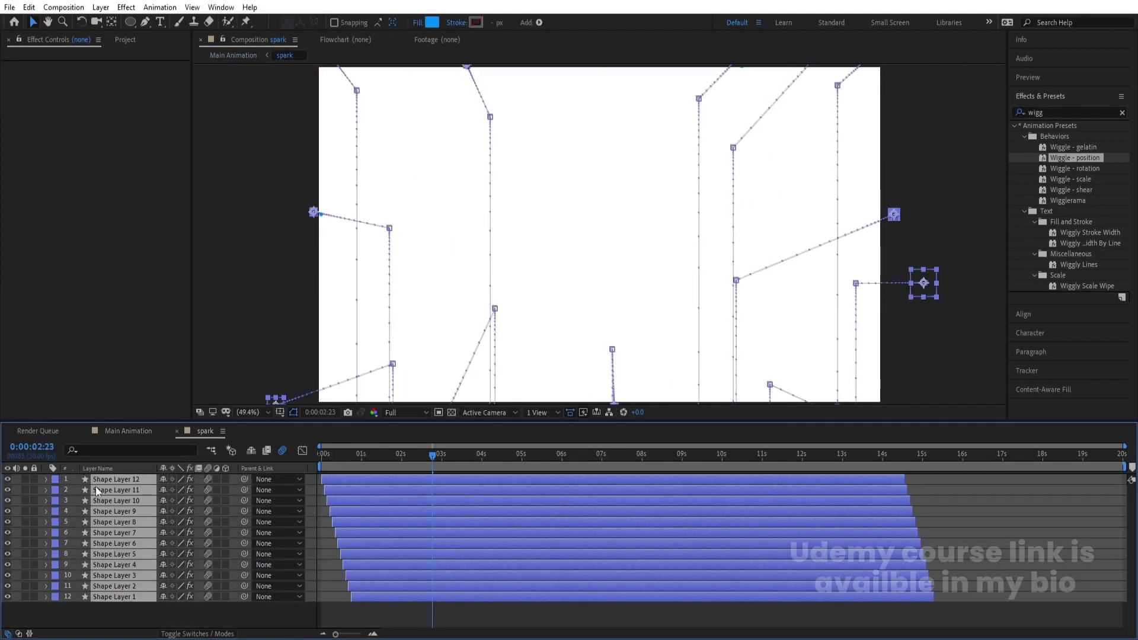
{"action": "left_click", "coordinate": [133, 432]}
{"action": "key", "text": "space"}
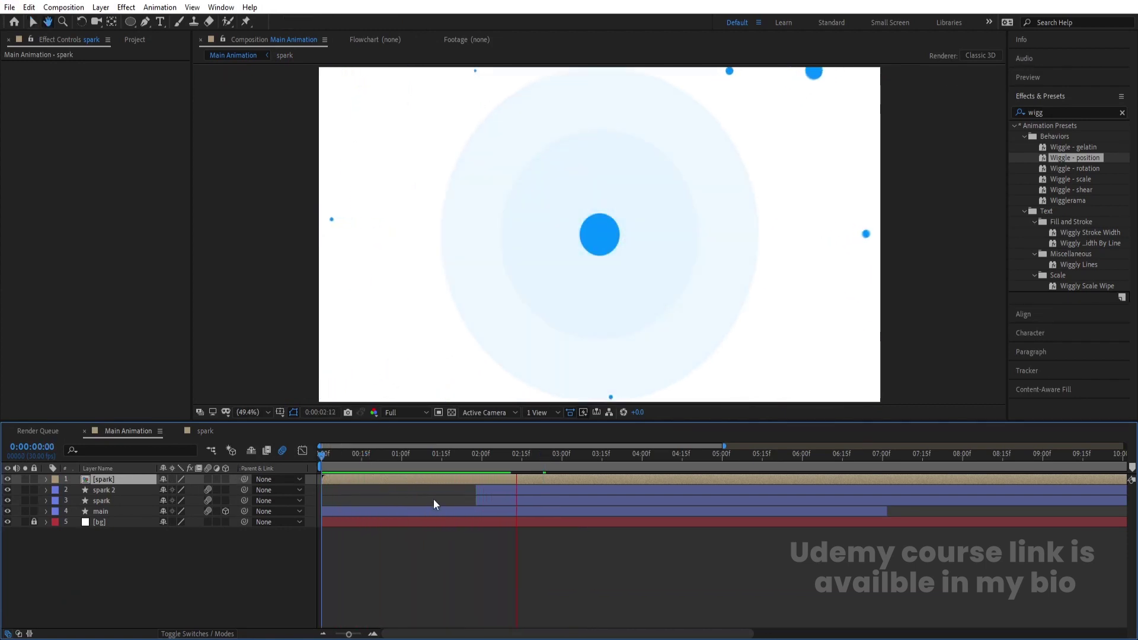
{"action": "key", "text": "space"}
{"action": "left_click", "coordinate": [436, 473]}
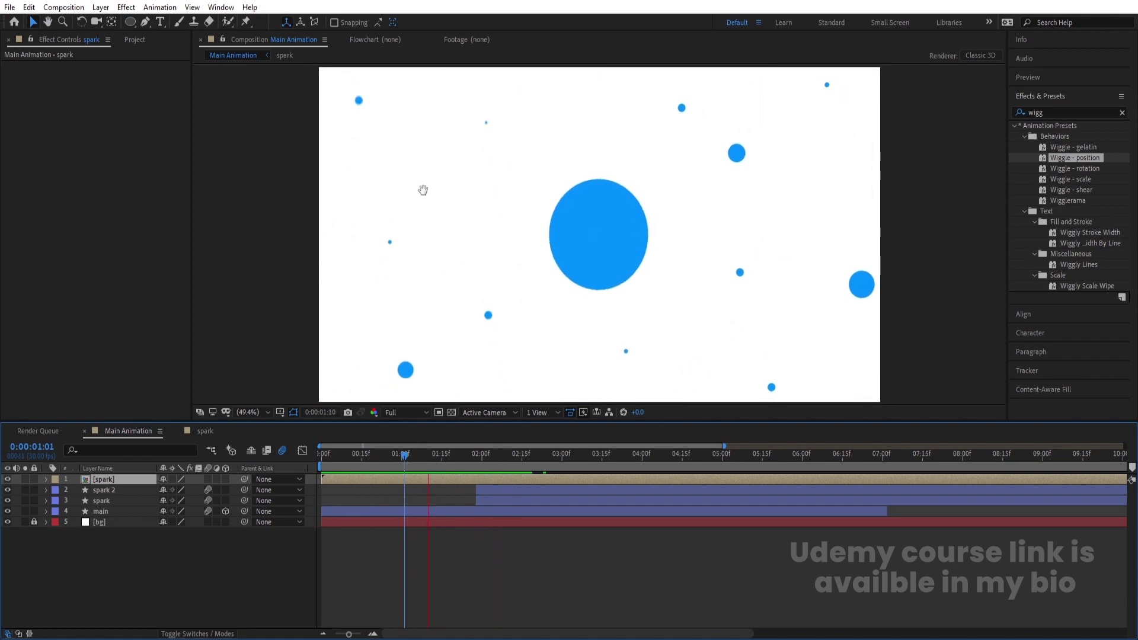
{"action": "key", "text": "space"}
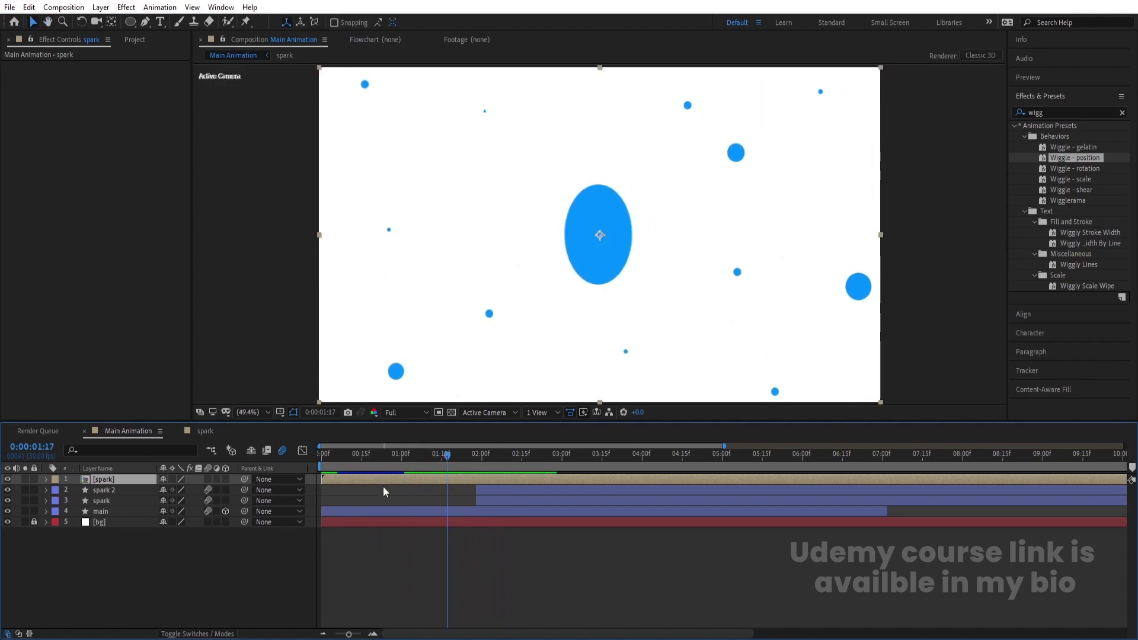
Step: In the spark composition, apply a Gaussian Blur with blurriness 20 to the Shape Layer 5 circle
{"action": "double_click", "coordinate": [381, 482]}
{"action": "left_click", "coordinate": [321, 530]}
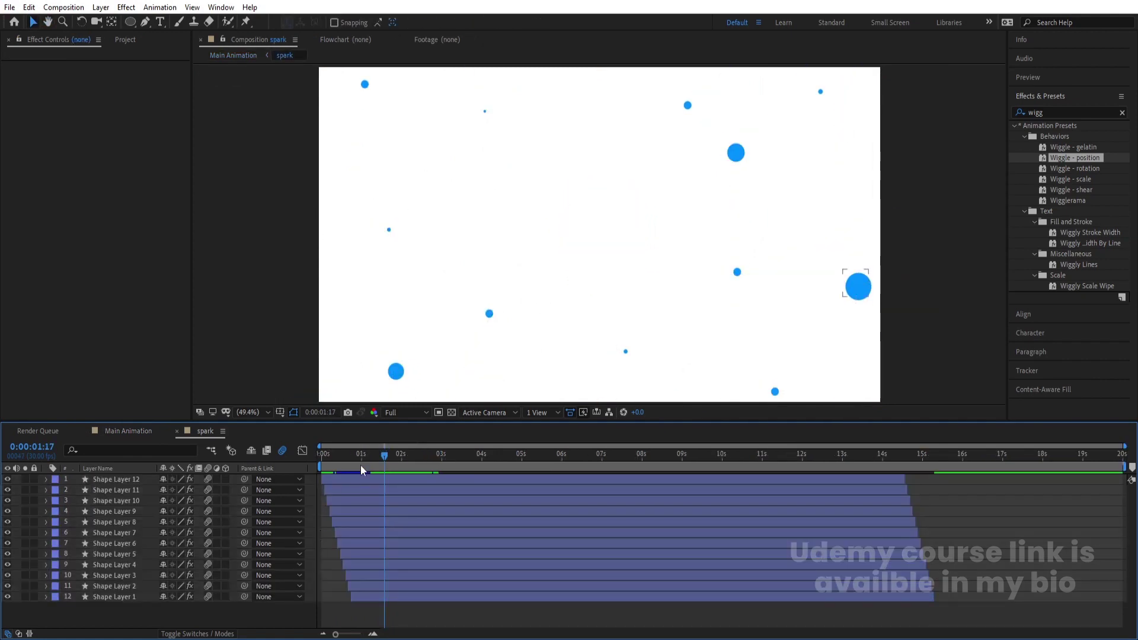
{"action": "left_click", "coordinate": [396, 370]}
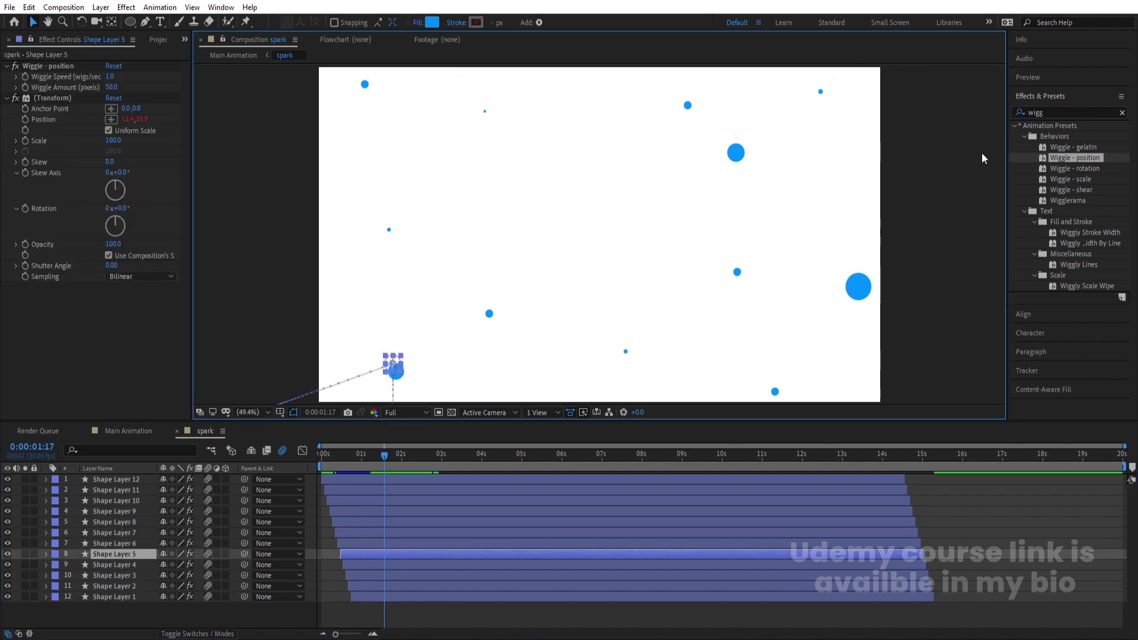
{"action": "left_click", "coordinate": [1048, 109]}
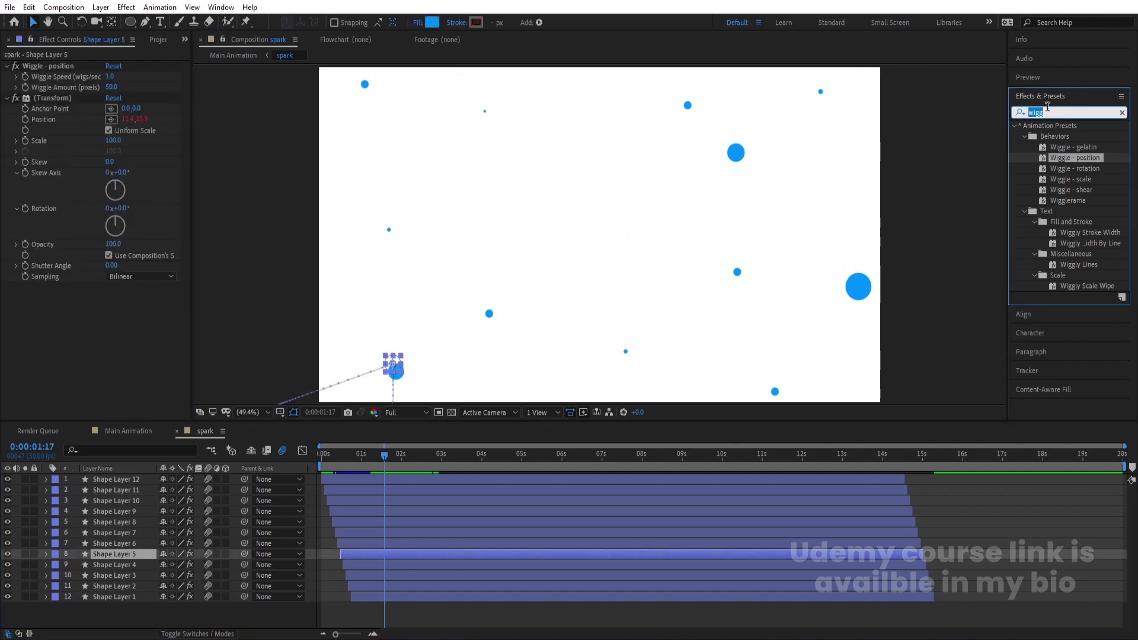
{"action": "type", "text": "blur"}
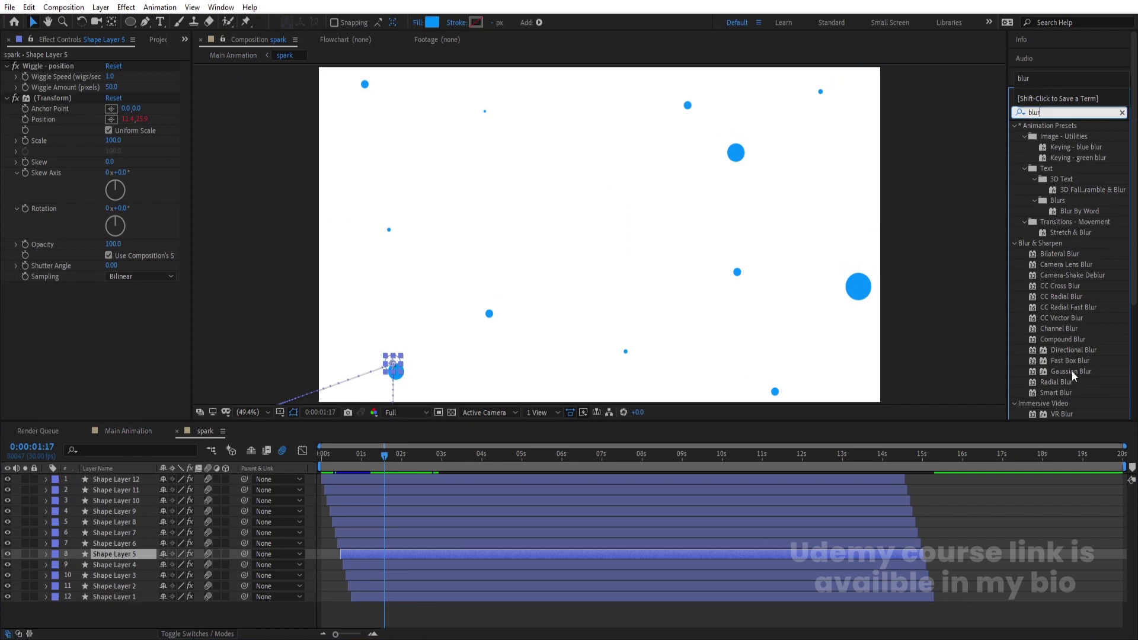
{"action": "double_click", "coordinate": [1070, 372]}
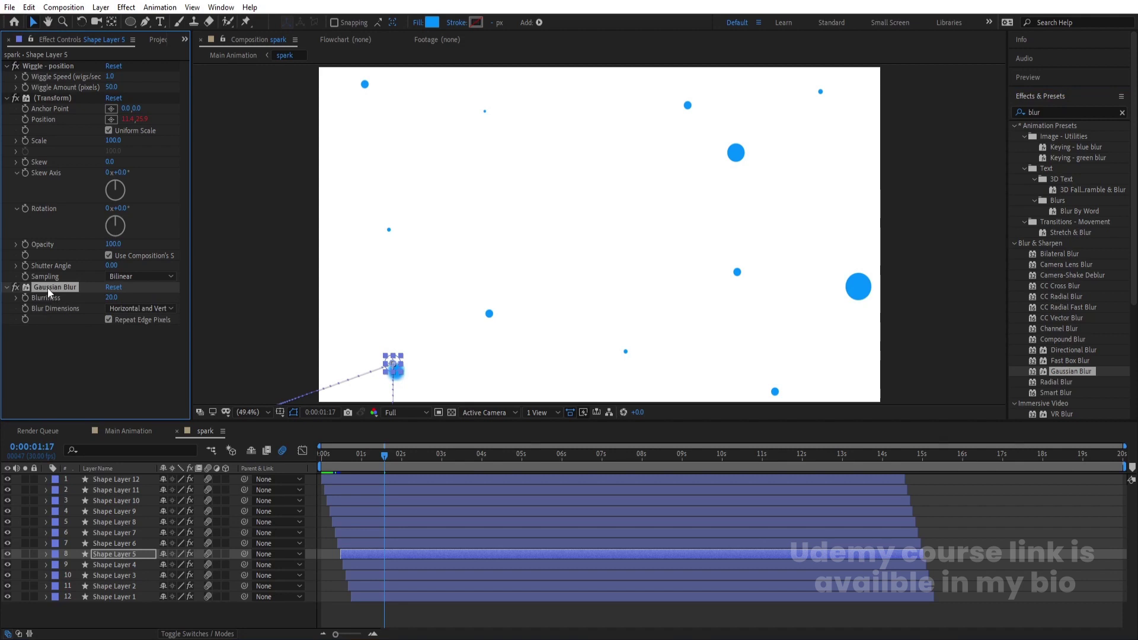
Step: Copy the same Gaussian Blur onto Shape Layer 10, the tiny circle near the frame's upper edge, and Shape Layer 8
{"action": "left_click", "coordinate": [734, 154]}
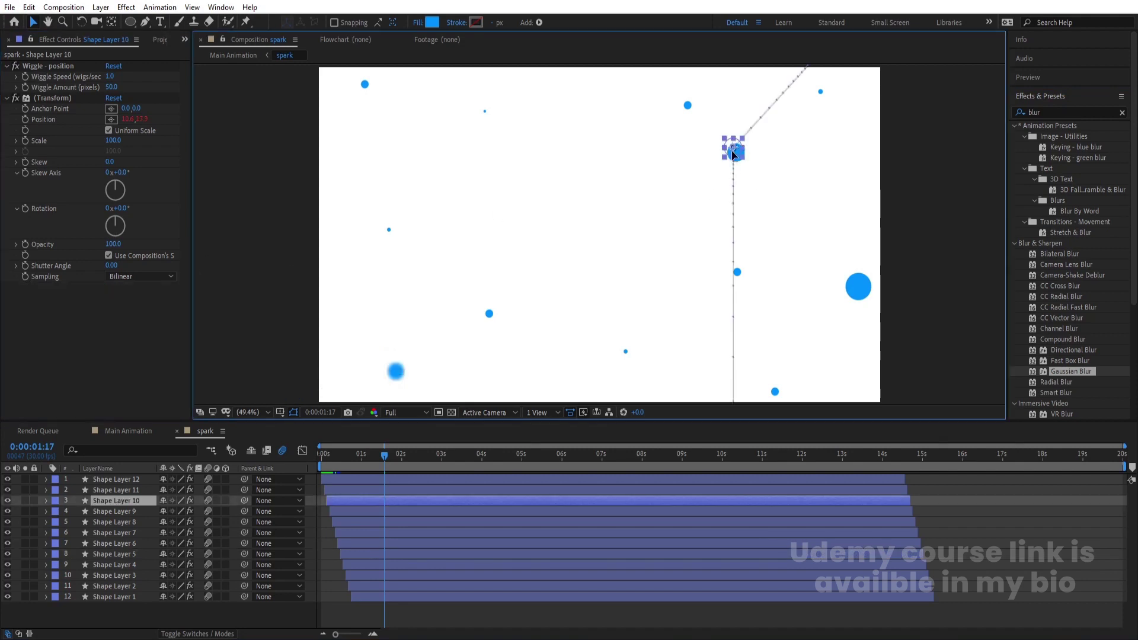
{"action": "left_click", "coordinate": [484, 114]}
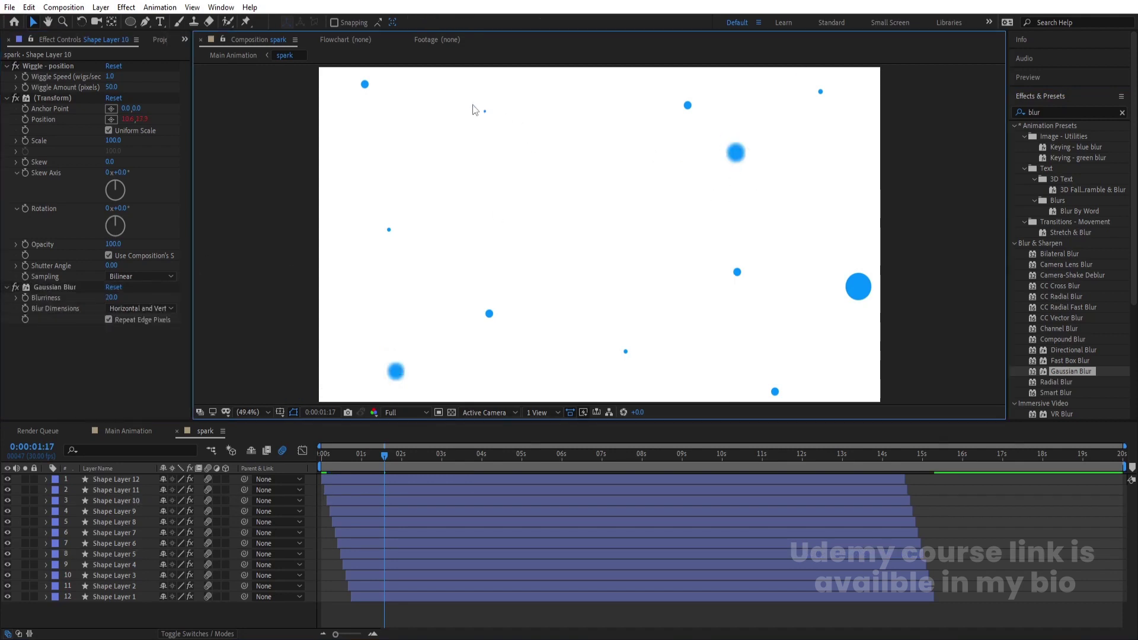
{"action": "left_click", "coordinate": [485, 112]}
{"action": "left_click_drag", "start_coordinate": [691, 281], "coordinate": [753, 252]}
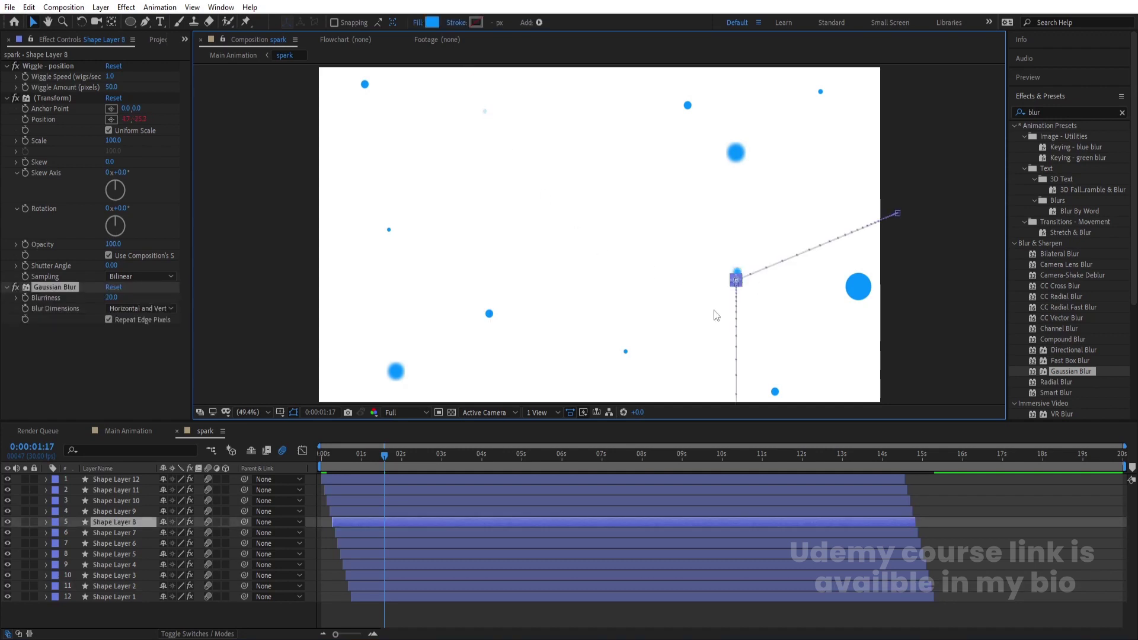
Step: Set the Gaussian Blur blurriness of the Shape Layer 8 circle to 25 and preview the composition from the start
{"action": "left_click_drag", "start_coordinate": [111, 297], "coordinate": [144, 297]}
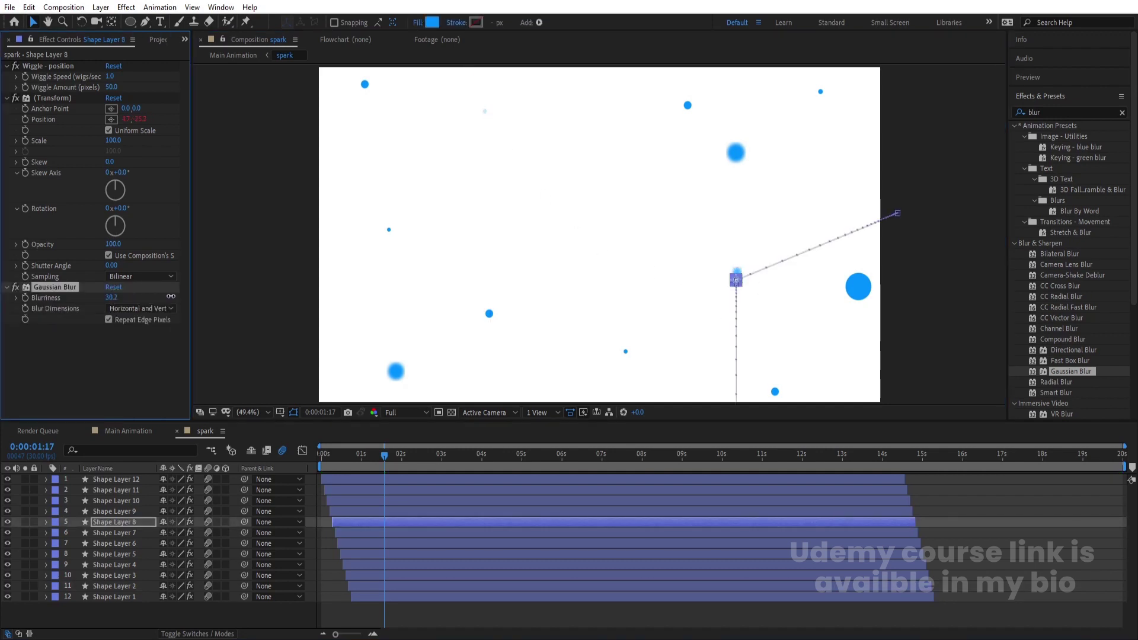
{"action": "left_click", "coordinate": [490, 262]}
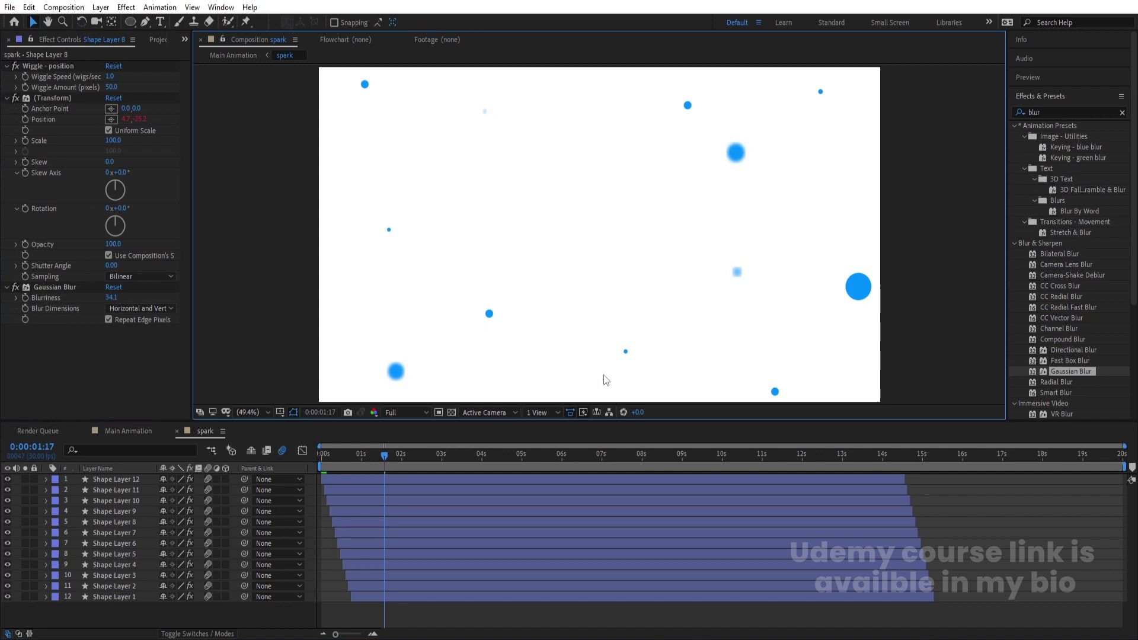
{"action": "left_click", "coordinate": [736, 280]}
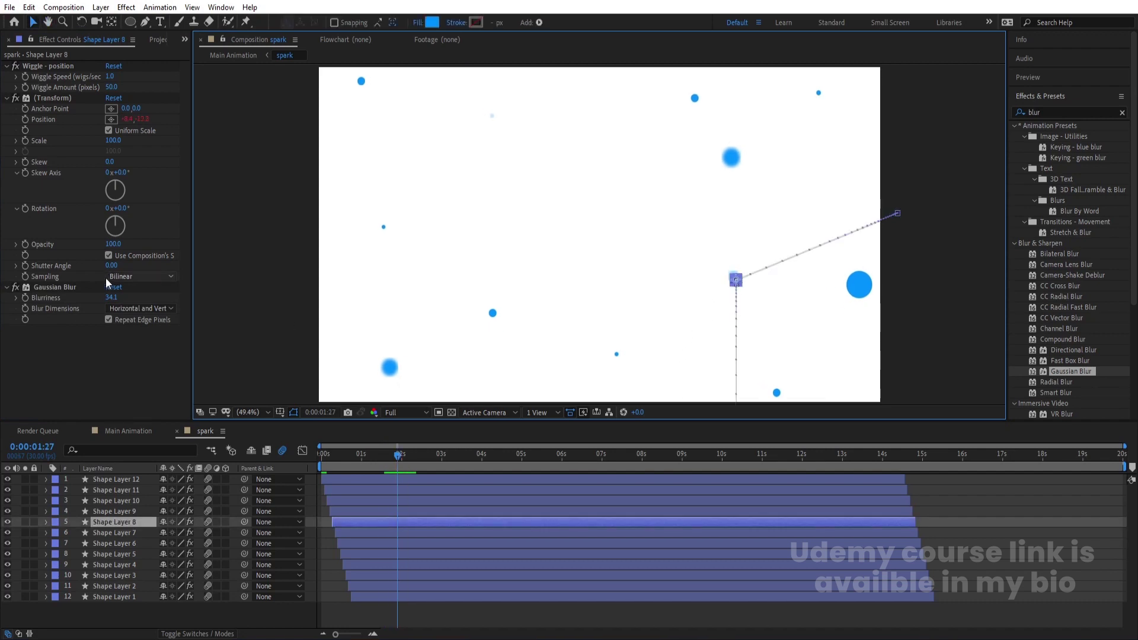
{"action": "left_click", "coordinate": [109, 297]}
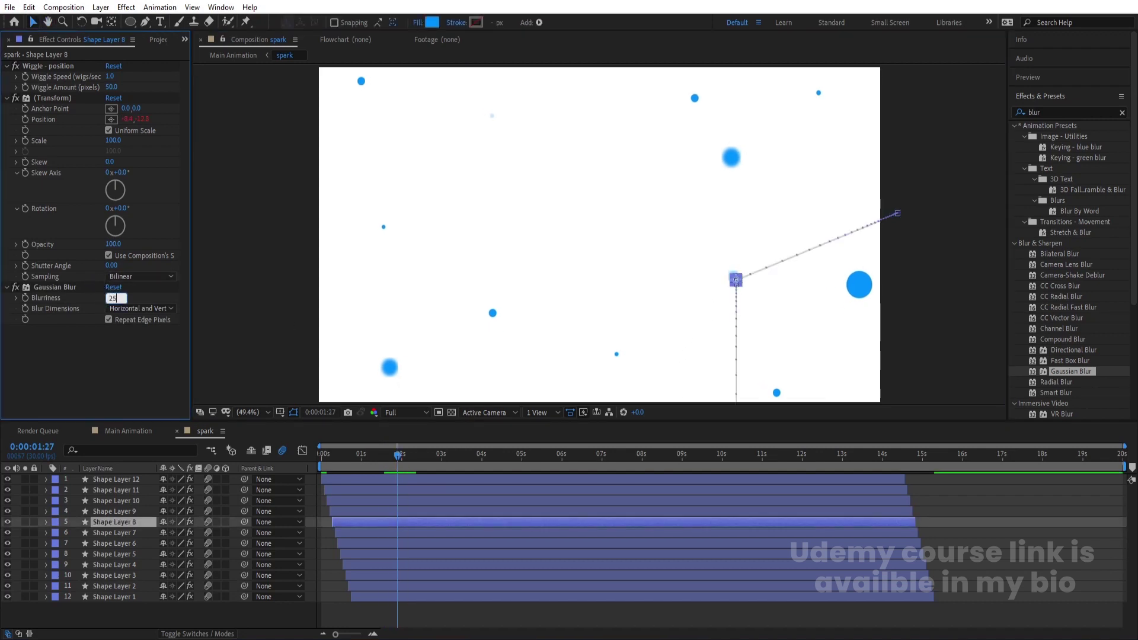
{"action": "type", "text": "25"}
{"action": "key", "text": "Return"}
{"action": "key", "text": "space"}
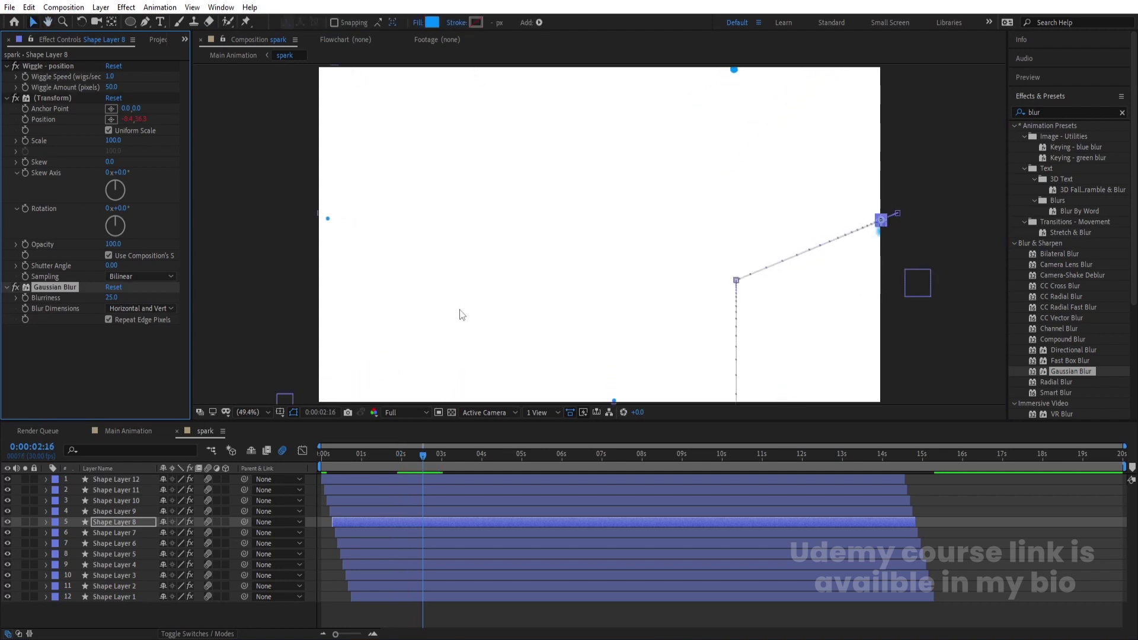
{"action": "left_click_drag", "start_coordinate": [381, 458], "coordinate": [240, 480]}
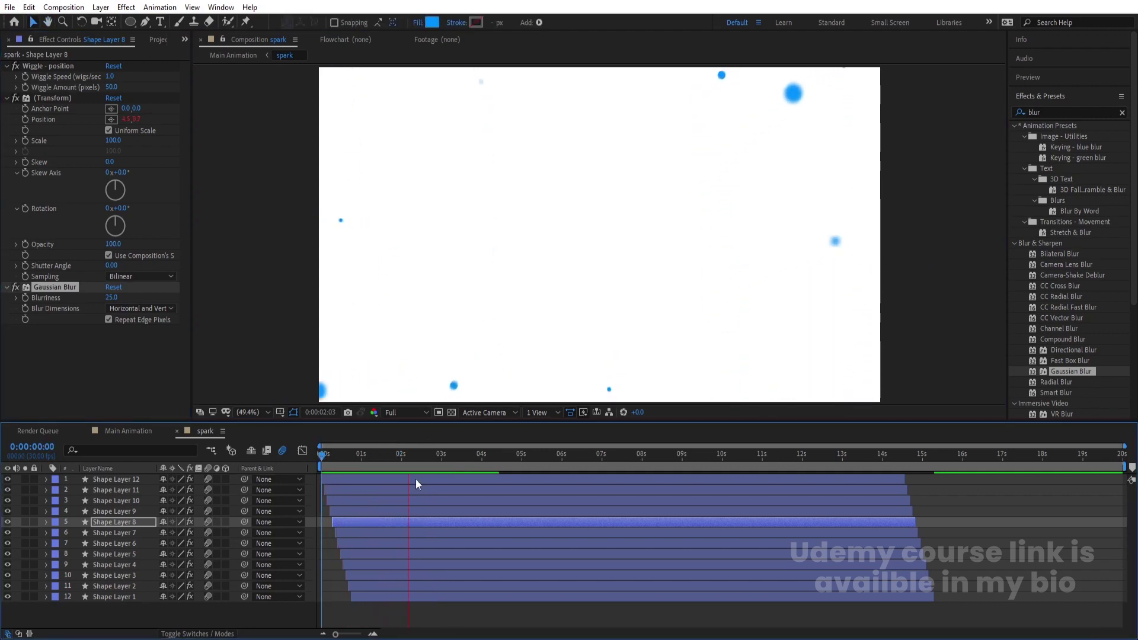
{"action": "key", "text": "space"}
{"action": "left_click_drag", "start_coordinate": [418, 458], "coordinate": [302, 464]}
{"action": "key", "text": "space"}
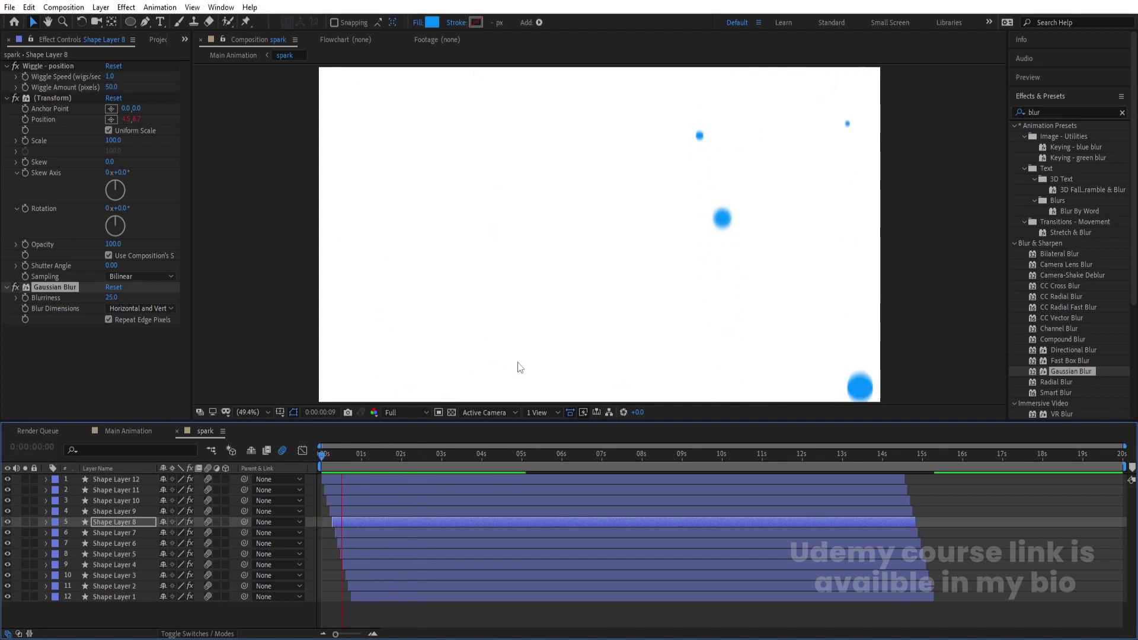
{"action": "key", "text": "space"}
Step: Raise the Gaussian Blur blurriness of the Shape Layer 10 circle to 21.6 and preview it
{"action": "left_click", "coordinate": [735, 154]}
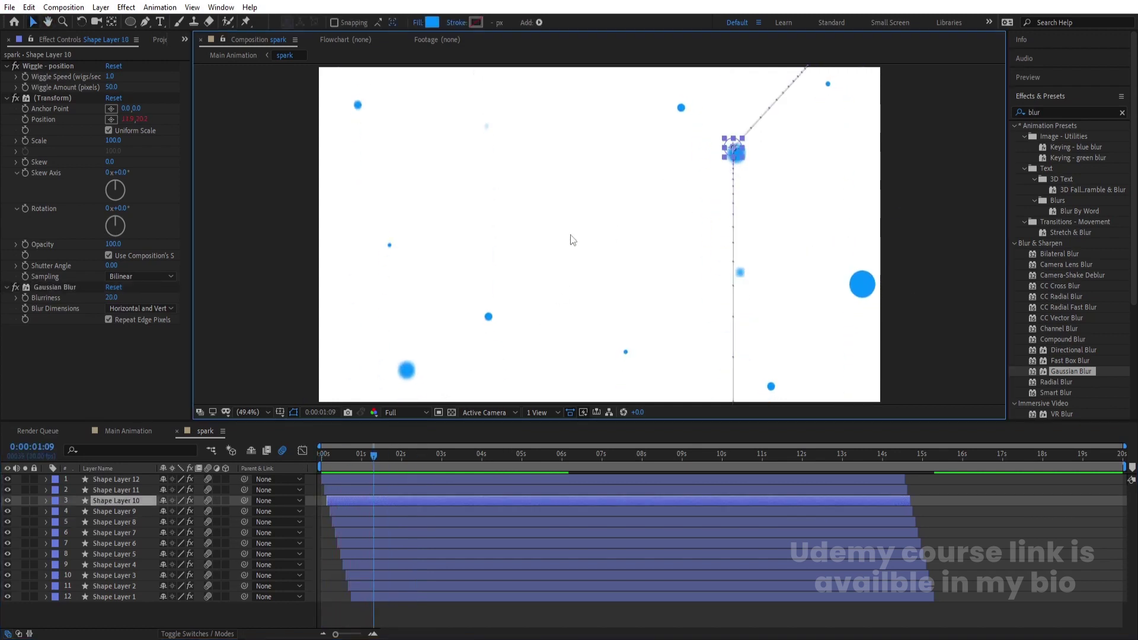
{"action": "left_click_drag", "start_coordinate": [113, 297], "coordinate": [139, 294]}
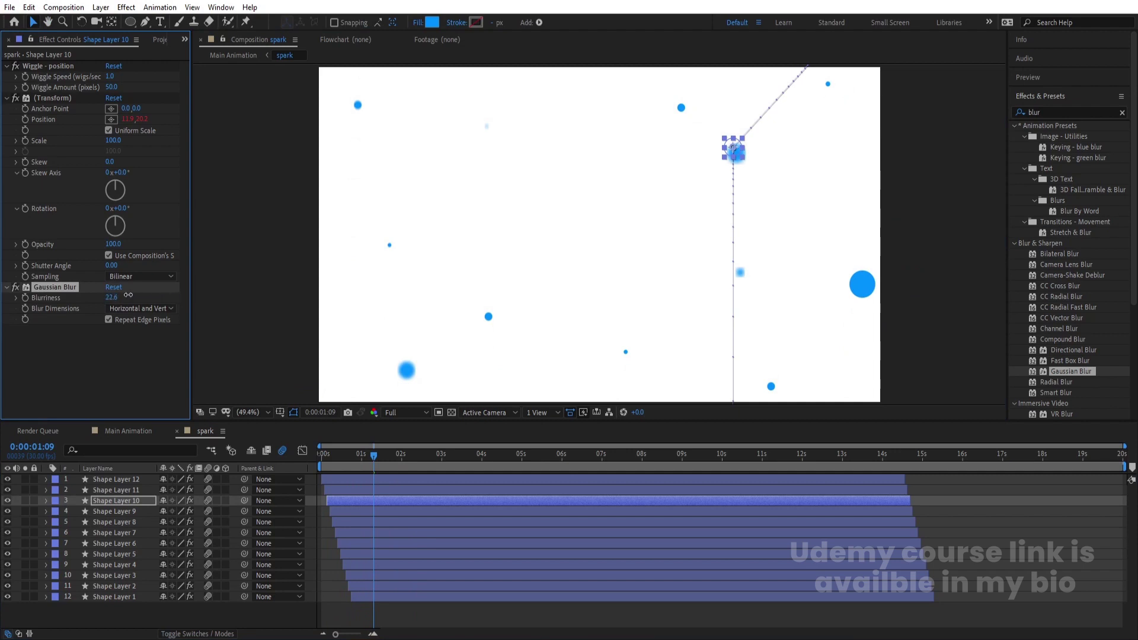
{"action": "key", "text": "space"}
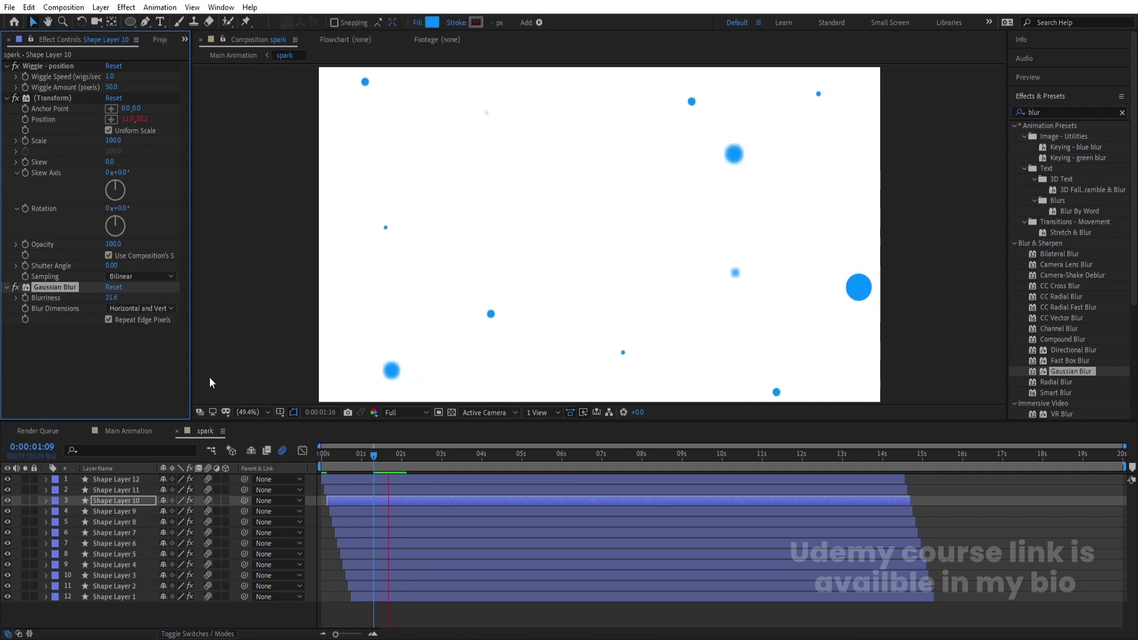
Step: Stop the spark preview at the composition's start, switch to the Main Animation composition and preview it
{"action": "key", "text": "space"}
{"action": "left_click", "coordinate": [328, 459]}
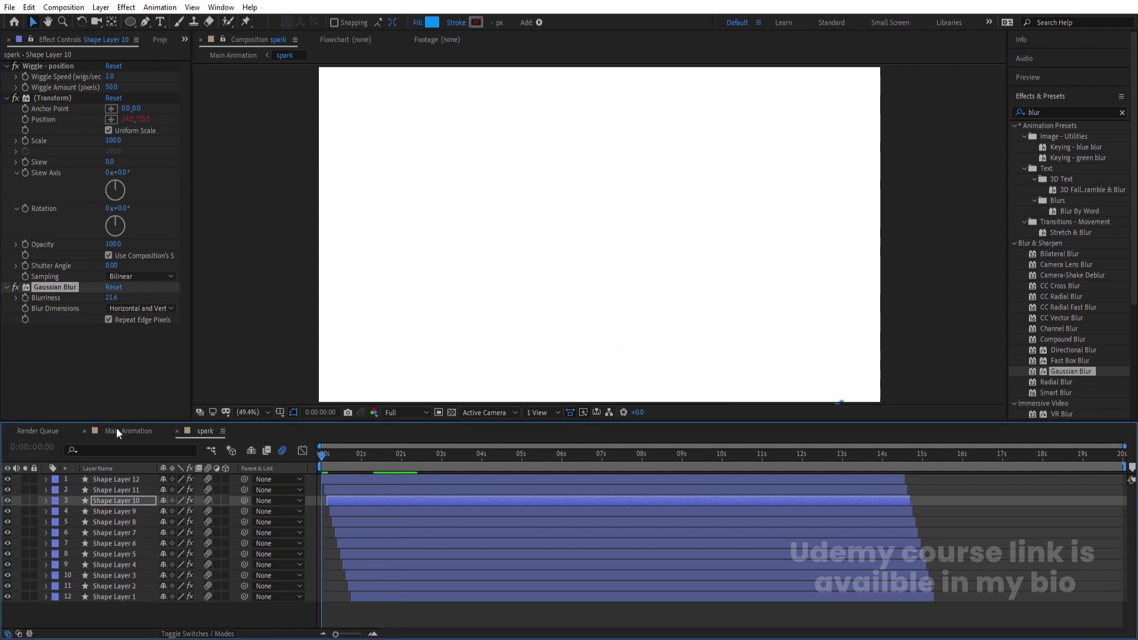
{"action": "left_click", "coordinate": [116, 430]}
{"action": "key", "text": "space"}
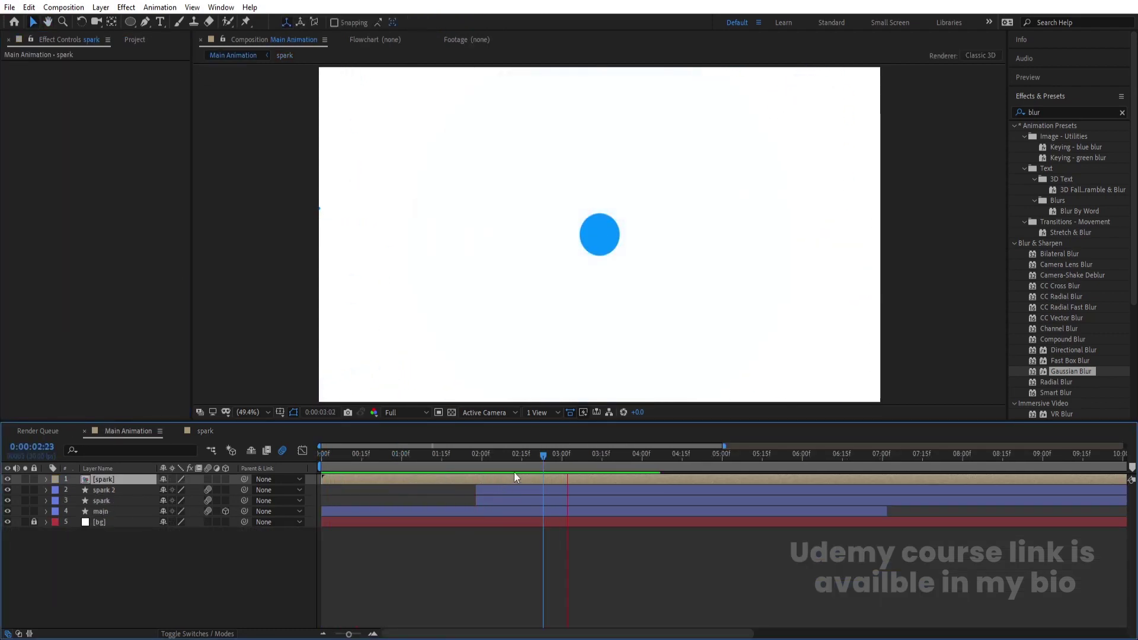
{"action": "key", "text": "space"}
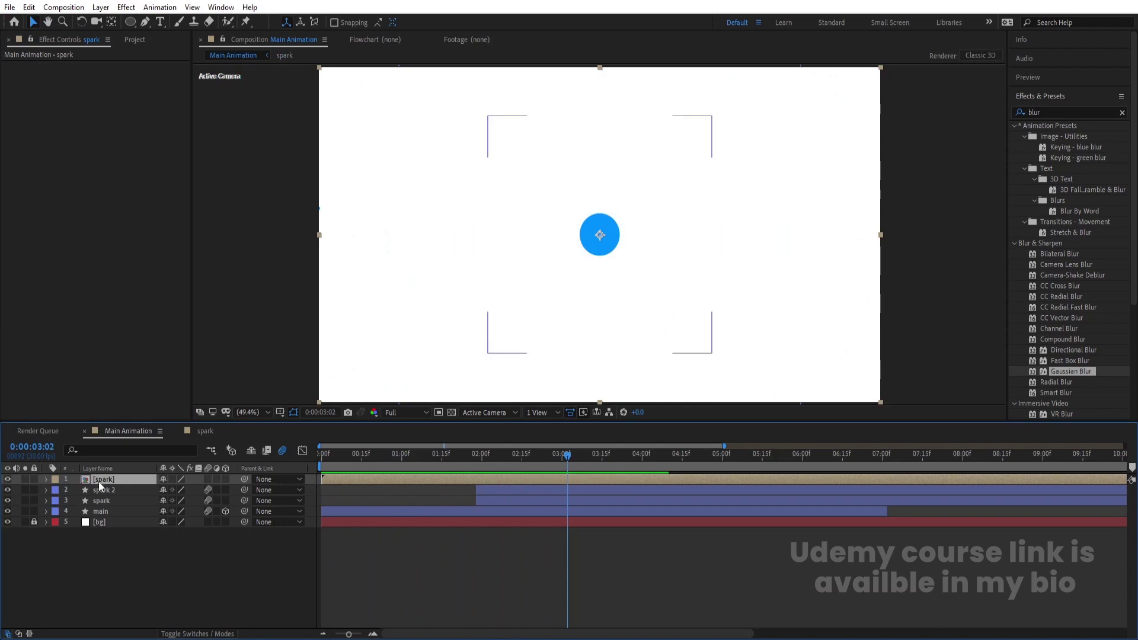
Step: Reveal the spark composition's source in the project, duplicate it as spark 2 and open the duplicate
{"action": "right_click", "coordinate": [103, 479]}
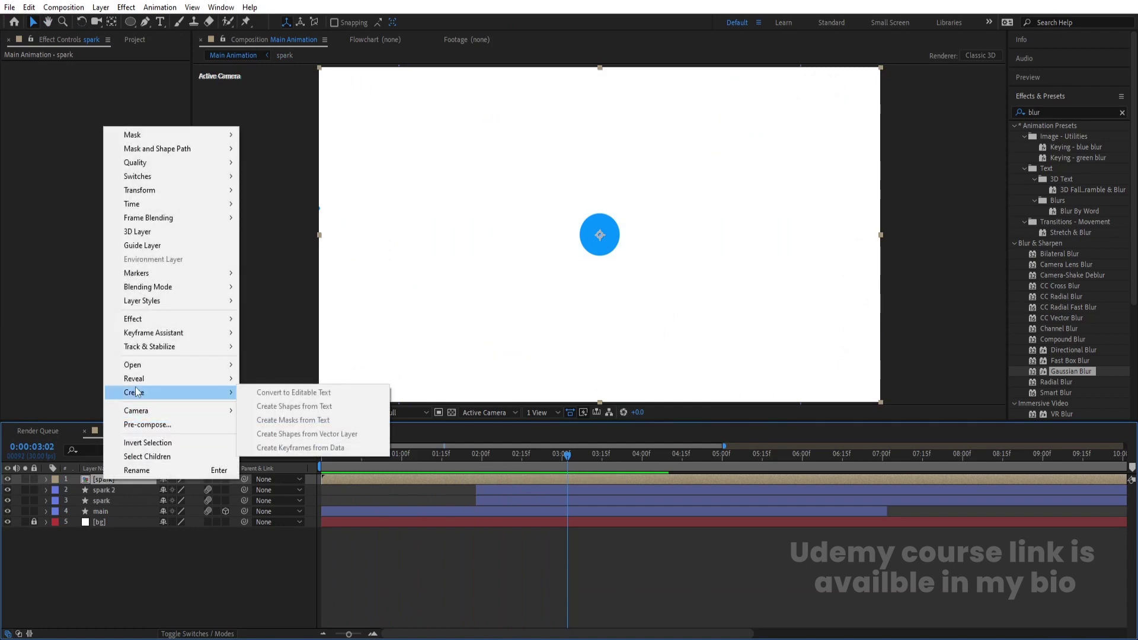
{"action": "mouse_move", "coordinate": [133, 379]}
{"action": "left_click", "coordinate": [247, 390]}
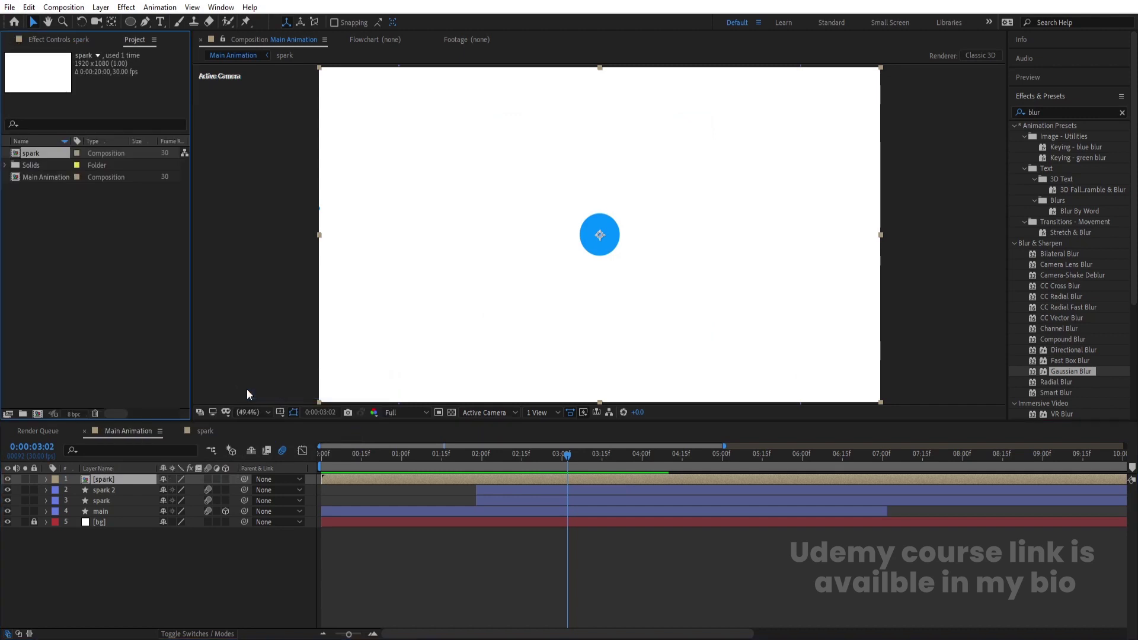
{"action": "key", "text": "ctrl+d"}
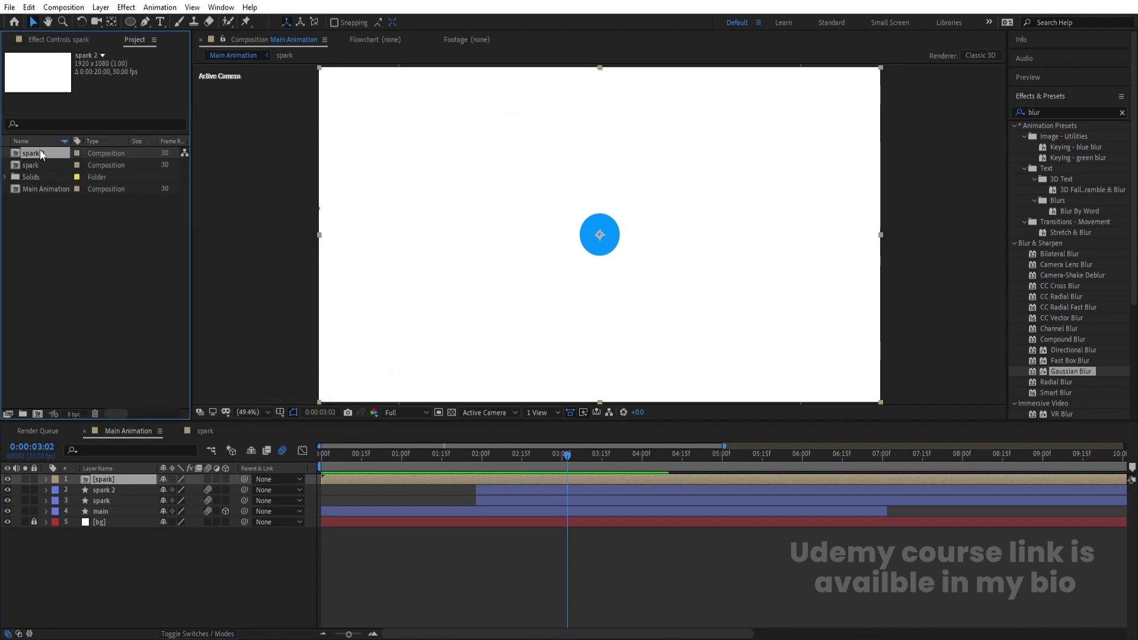
{"action": "double_click", "coordinate": [38, 154]}
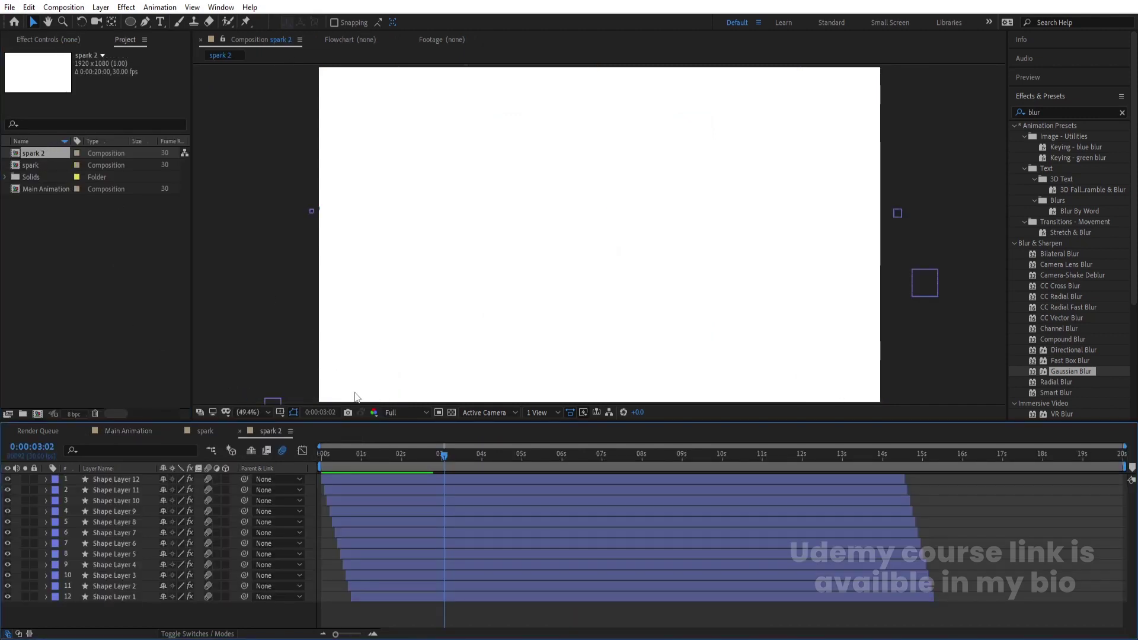
Step: In spark 2, delete the last two Position keyframes, at about 2 and 3 seconds, from all the shape layers
{"action": "key", "text": "u"}
{"action": "left_click_drag", "start_coordinate": [426, 442], "coordinate": [373, 447]}
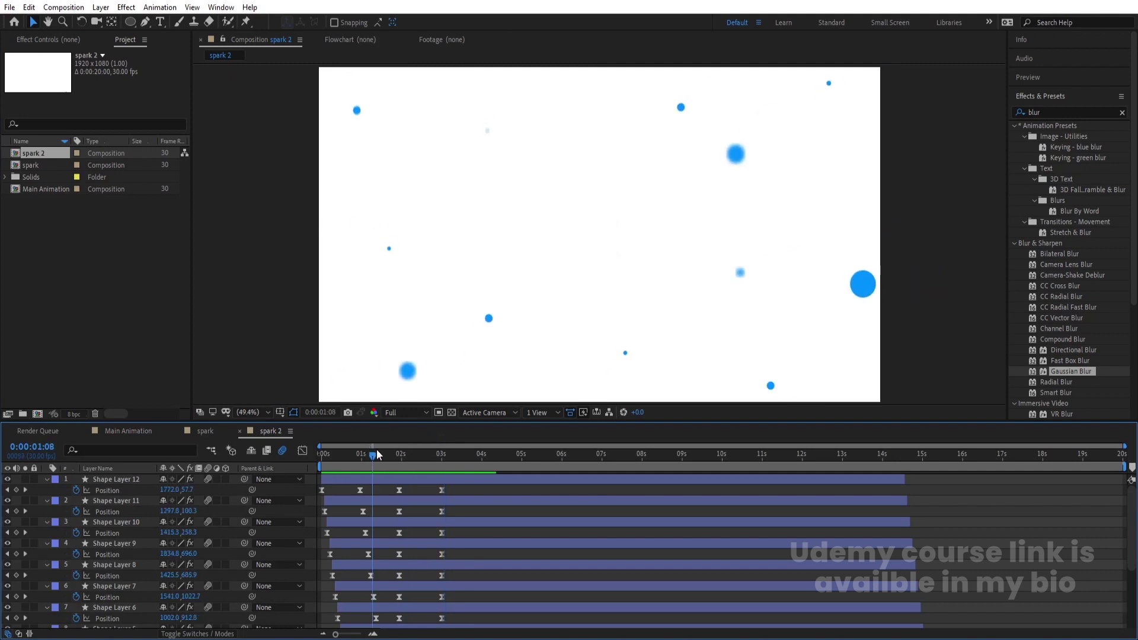
{"action": "scroll", "coordinate": [390, 472], "scroll_direction": "down", "scroll_amount": 4}
{"action": "left_click_drag", "start_coordinate": [450, 620], "coordinate": [391, 425]}
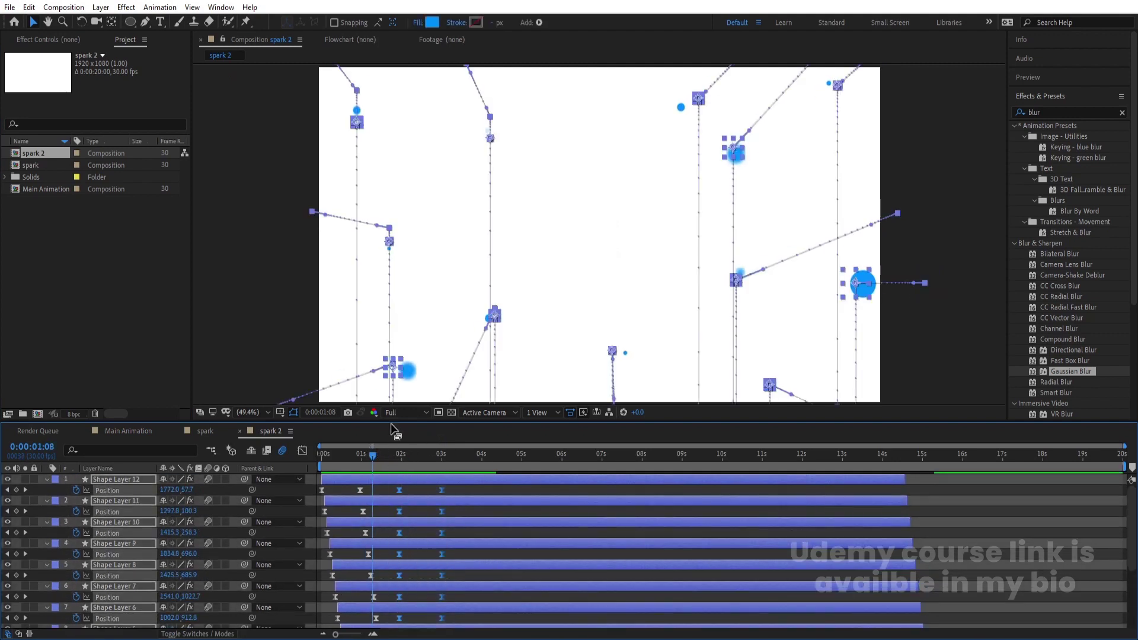
{"action": "key", "text": "Delete"}
{"action": "scroll", "coordinate": [209, 482], "scroll_direction": "up", "scroll_amount": 4}
Step: Return to the Main Animation composition and preview it from about 2 seconds, where the spark layers begin
{"action": "left_click", "coordinate": [142, 431]}
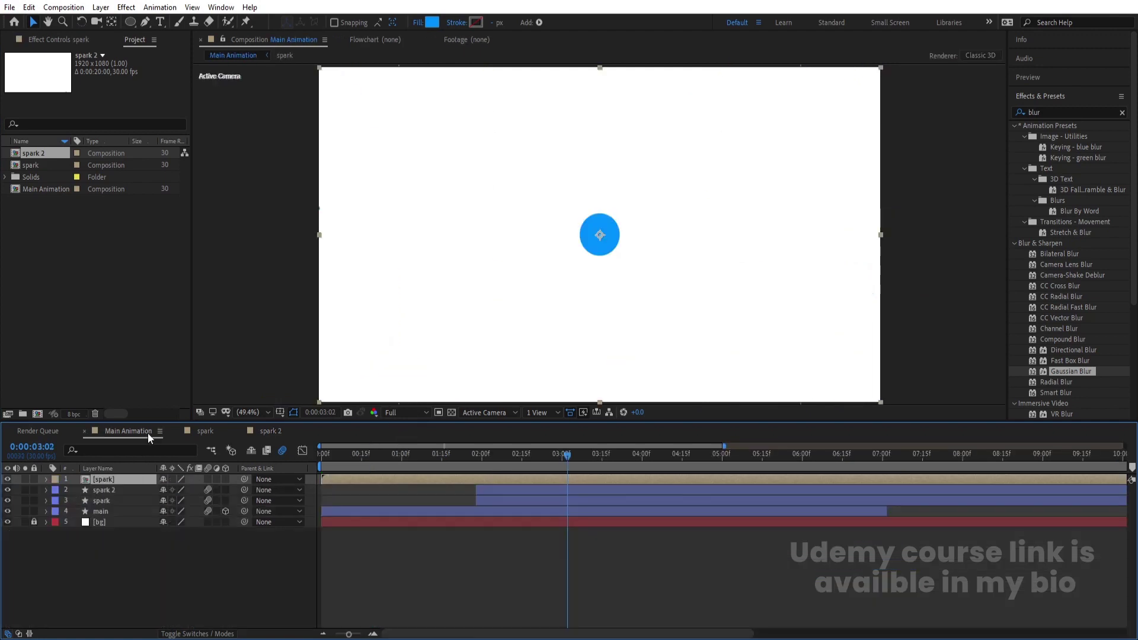
{"action": "left_click", "coordinate": [476, 465]}
{"action": "key", "text": "space"}
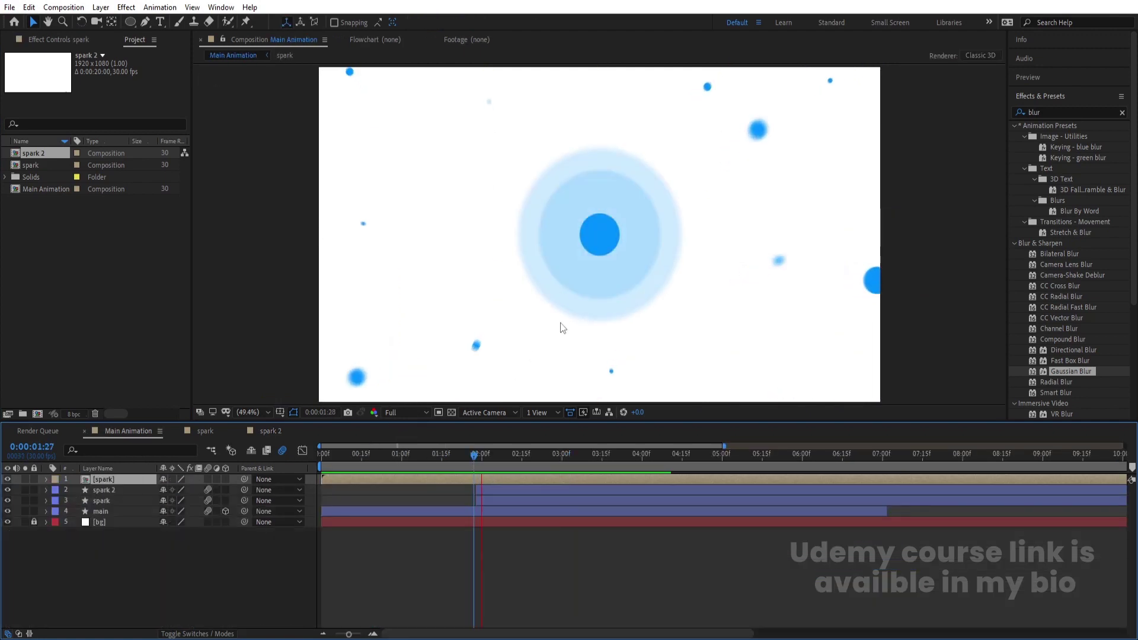
Step: Deselect all layers in Main Animation and open the settings for a new solid
{"action": "left_click", "coordinate": [112, 575]}
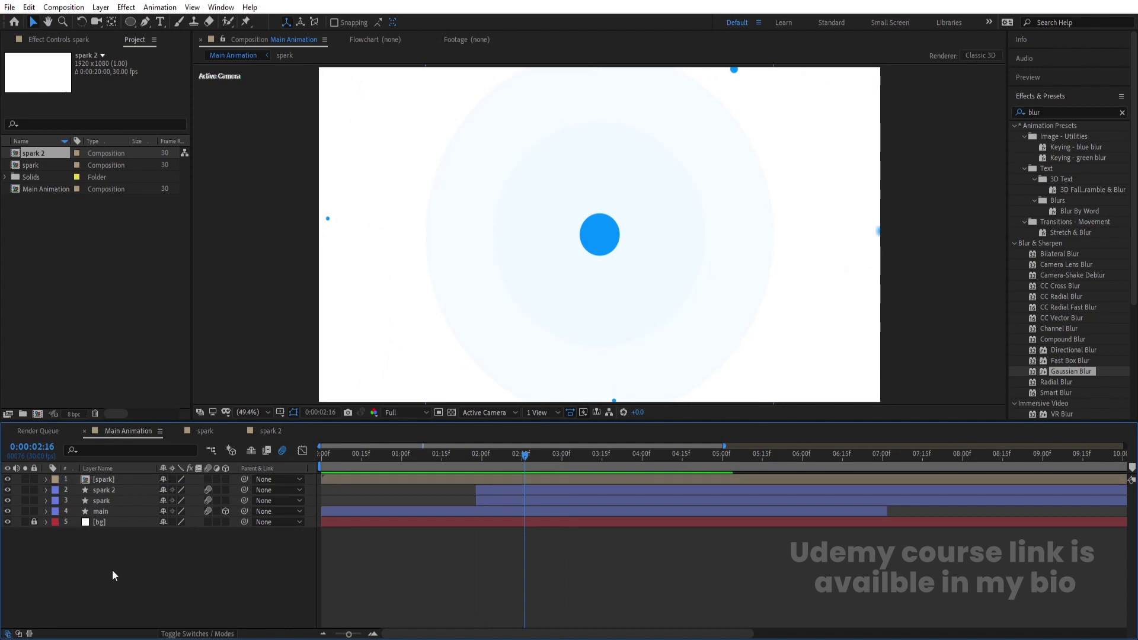
{"action": "key", "text": "ctrl+y"}
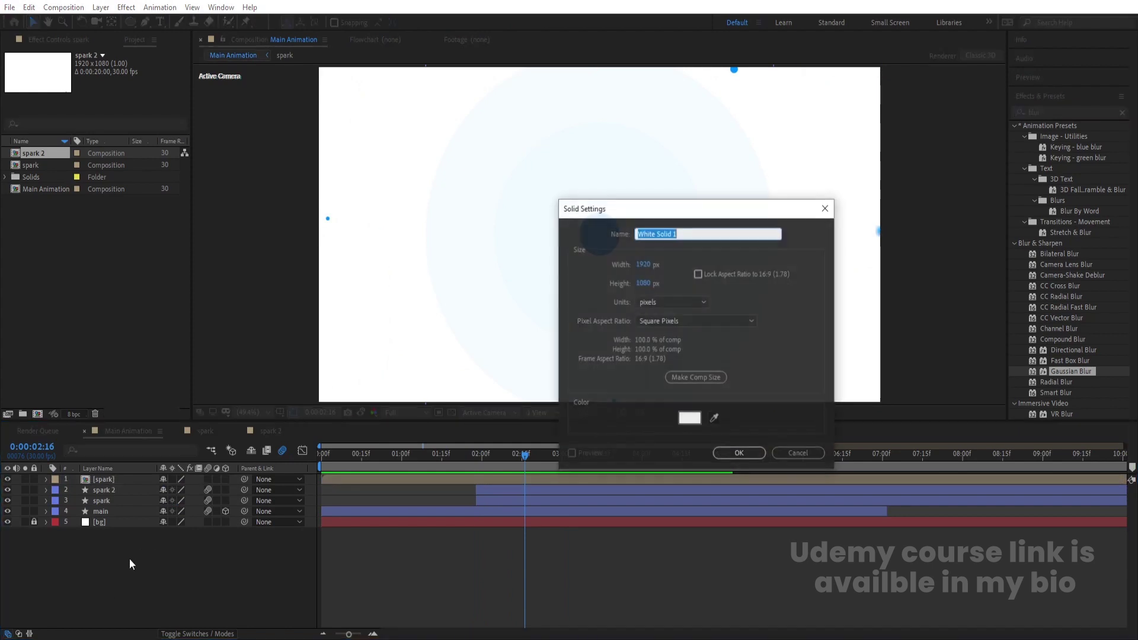
Step: Create the new solid with the royal blue colour 005AFF
{"action": "left_click", "coordinate": [691, 418]}
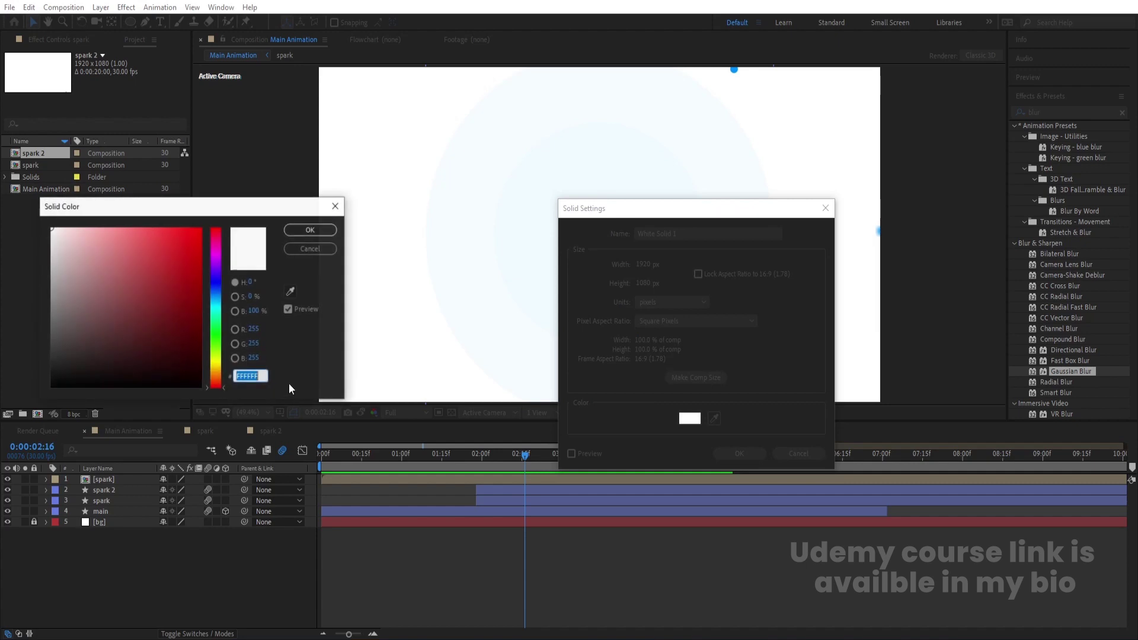
{"action": "left_click", "coordinate": [213, 275]}
{"action": "left_click_drag", "start_coordinate": [200, 264], "coordinate": [224, 193]}
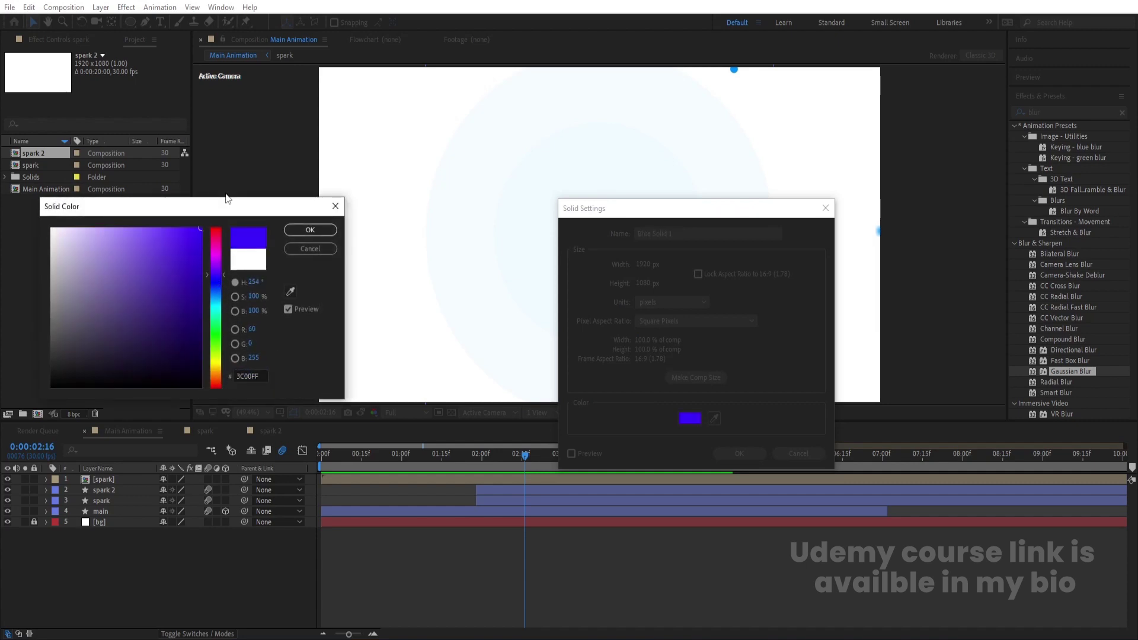
{"action": "left_click_drag", "start_coordinate": [224, 280], "coordinate": [218, 291]}
{"action": "key", "text": "Return"}
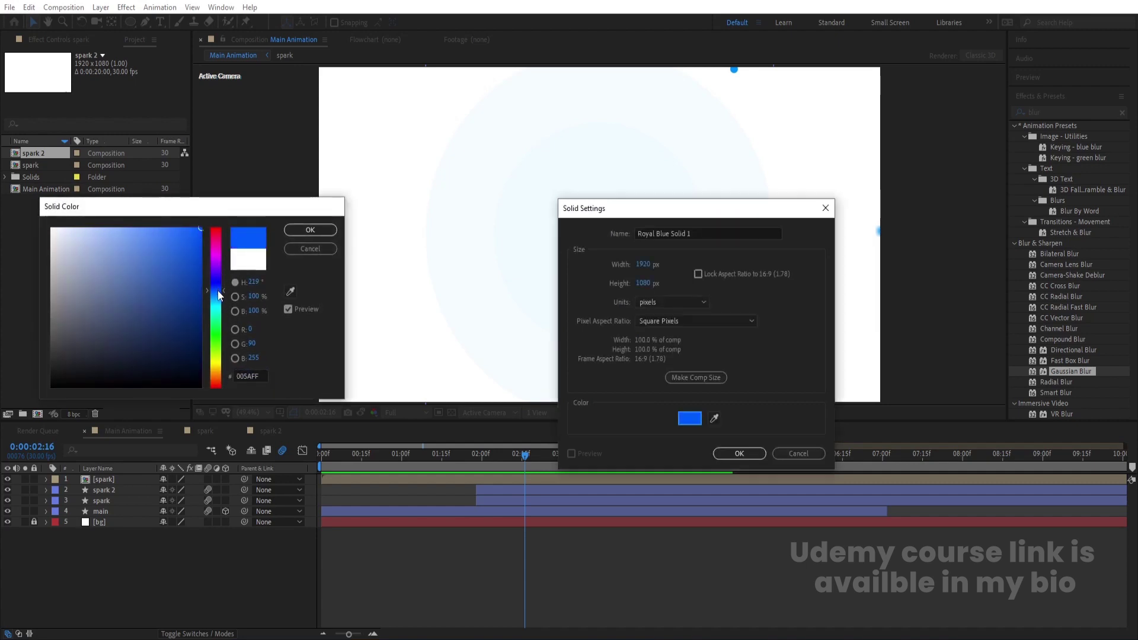
{"action": "key", "text": "Return"}
Step: Start the royal blue solid at 0:00:01:28, in line with the spark and spark 2 shape layers
{"action": "left_click_drag", "start_coordinate": [486, 461], "coordinate": [475, 462]}
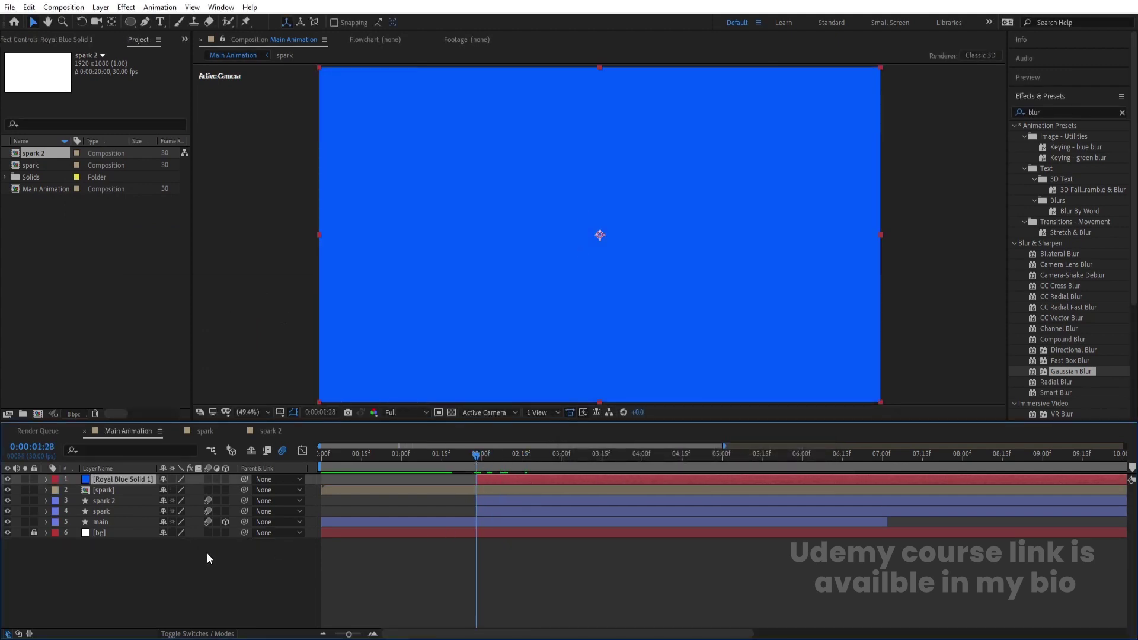
{"action": "left_click", "coordinate": [179, 566]}
{"action": "left_click", "coordinate": [95, 480]}
{"action": "key", "text": "Num_Lock"}
{"action": "key", "text": "minus"}
Step: Find the Radial Wipe effect and apply it to the royal blue solid
{"action": "left_click", "coordinate": [1048, 111]}
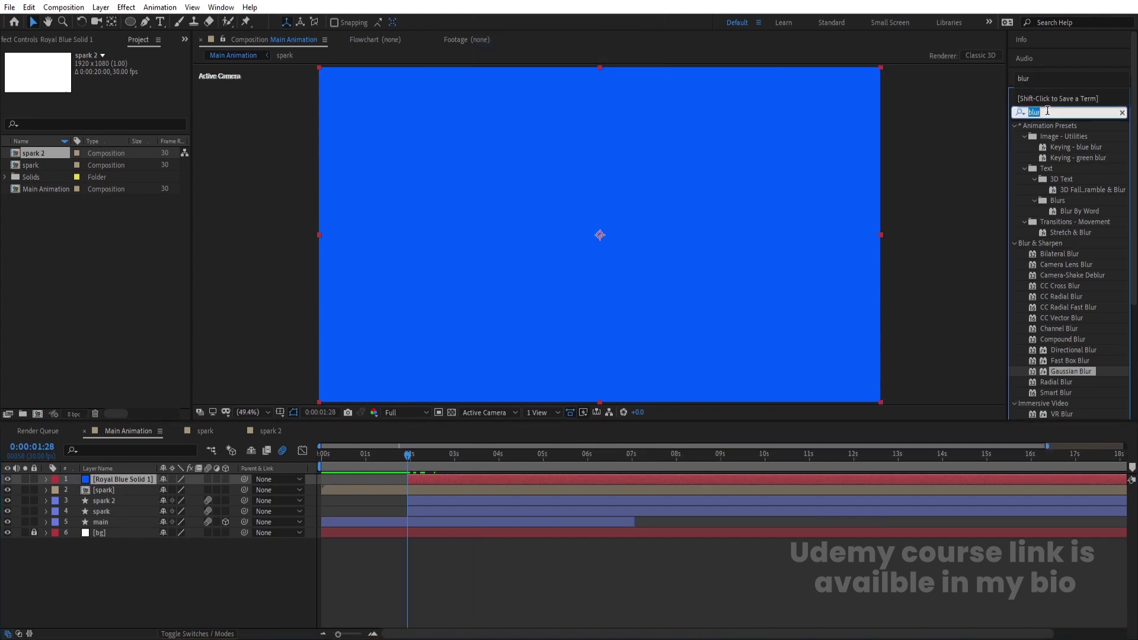
{"action": "type", "text": "radi"}
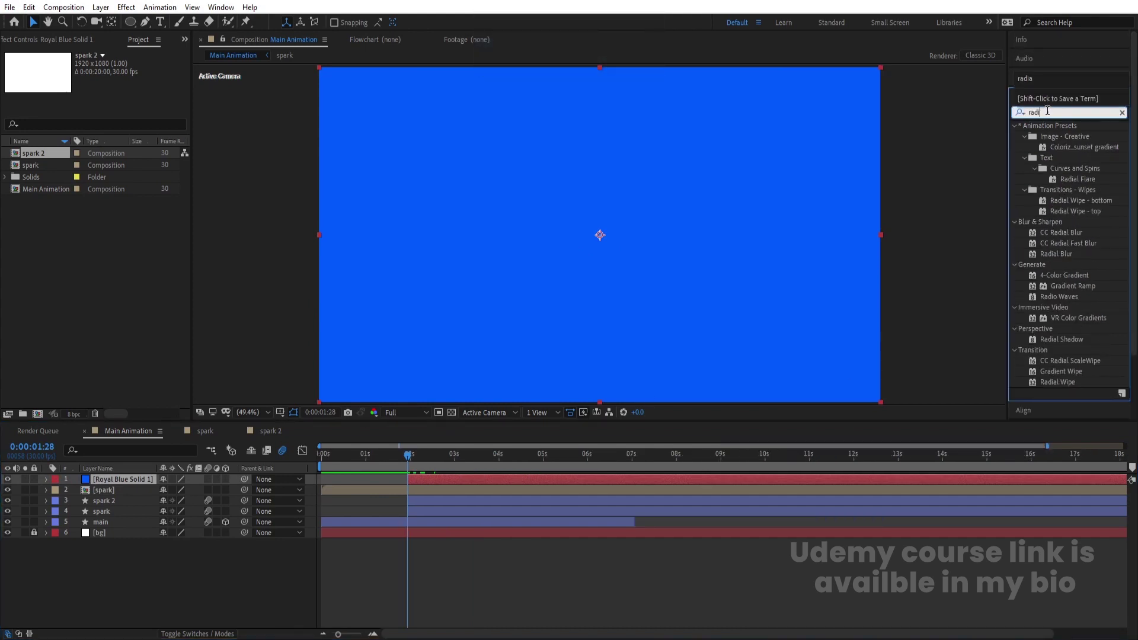
{"action": "double_click", "coordinate": [1059, 383]}
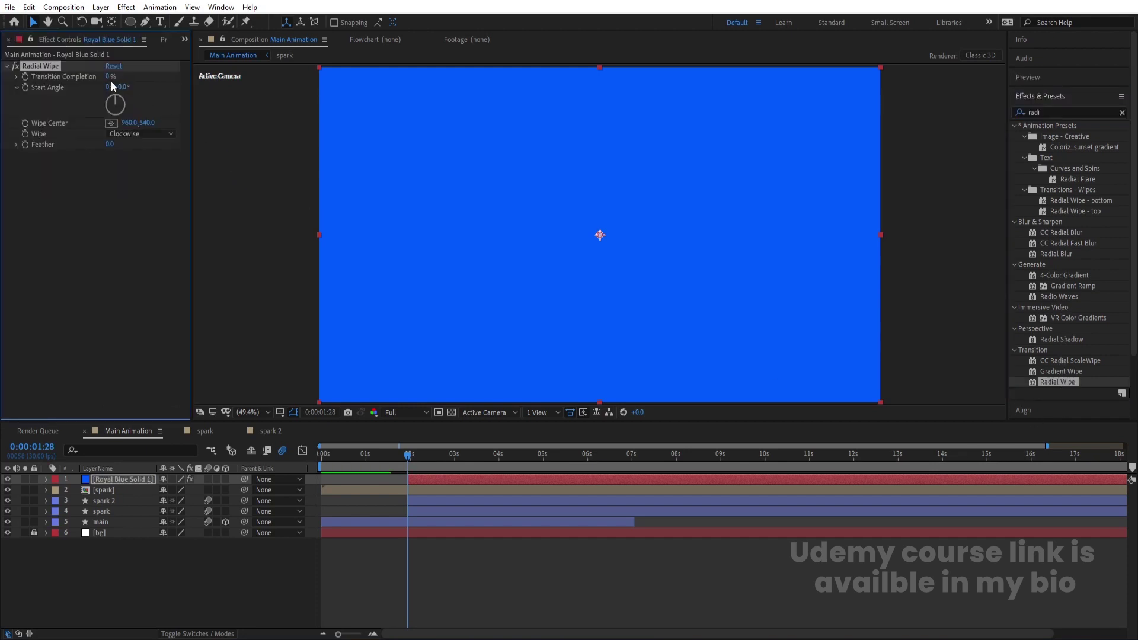
Step: Keyframe the wipe's Transition Completion at 0% at 0:00:01:28 and 100% at 0:00:02:29, and preview the wipe
{"action": "mouse_move", "coordinate": [109, 76]}
{"action": "left_mouse_down"}
{"action": "mouse_move", "coordinate": [169, 76]}
{"action": "mouse_move", "coordinate": [88, 77]}
{"action": "left_mouse_up"}
{"action": "key", "text": "u"}
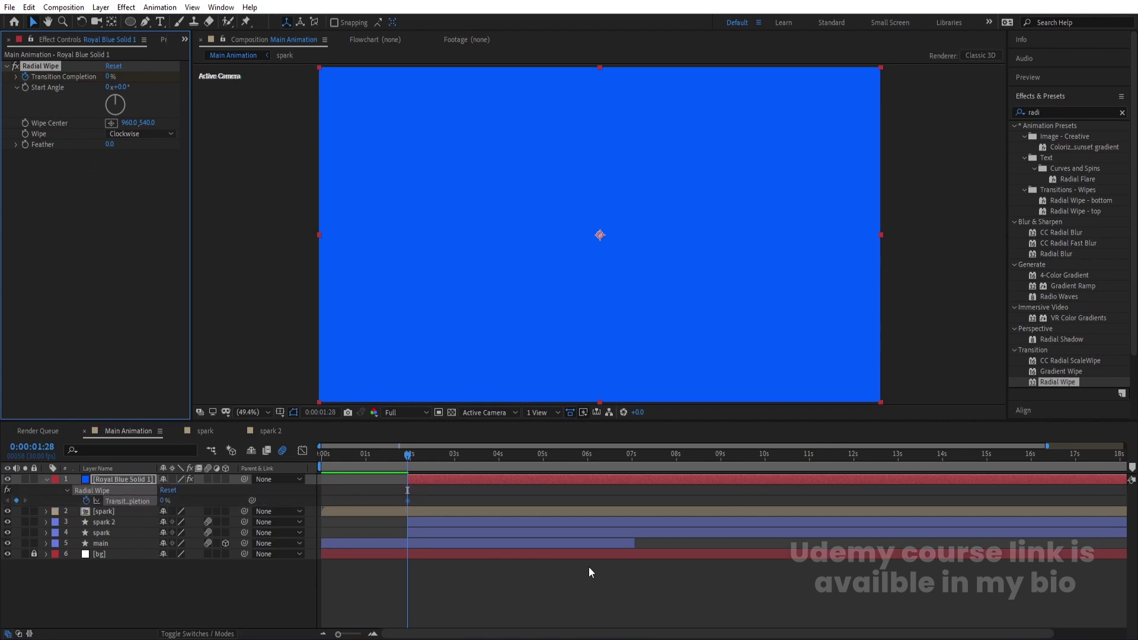
{"action": "left_click", "coordinate": [453, 467]}
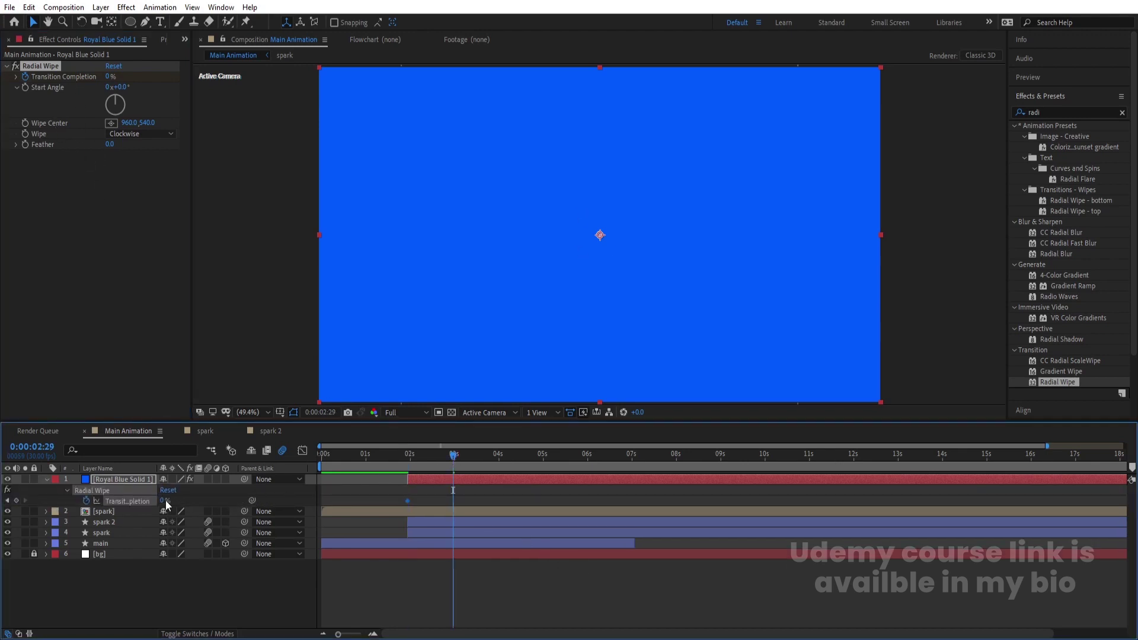
{"action": "left_click_drag", "start_coordinate": [158, 501], "coordinate": [338, 479]}
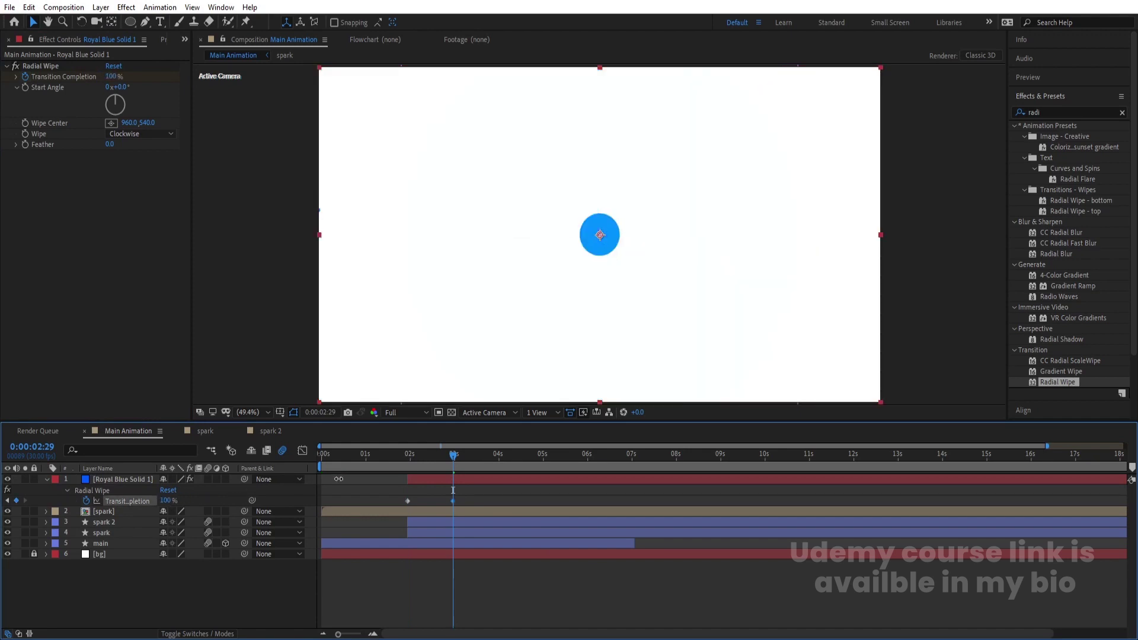
{"action": "left_click", "coordinate": [408, 466]}
{"action": "key", "text": "space"}
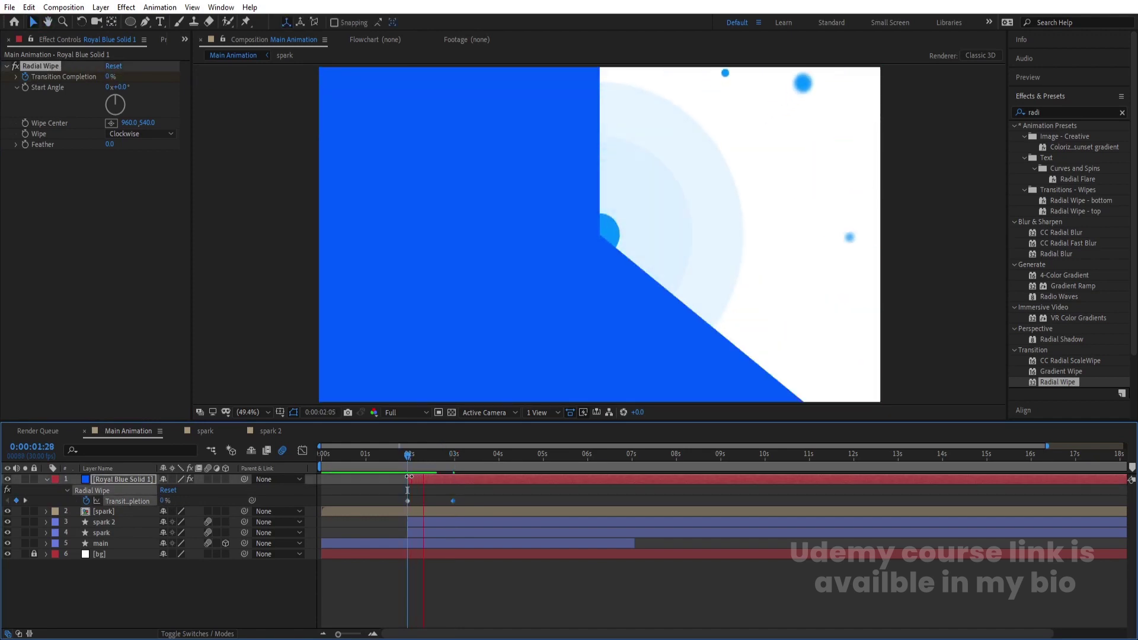
{"action": "key", "text": "space"}
{"action": "key", "text": "j"}
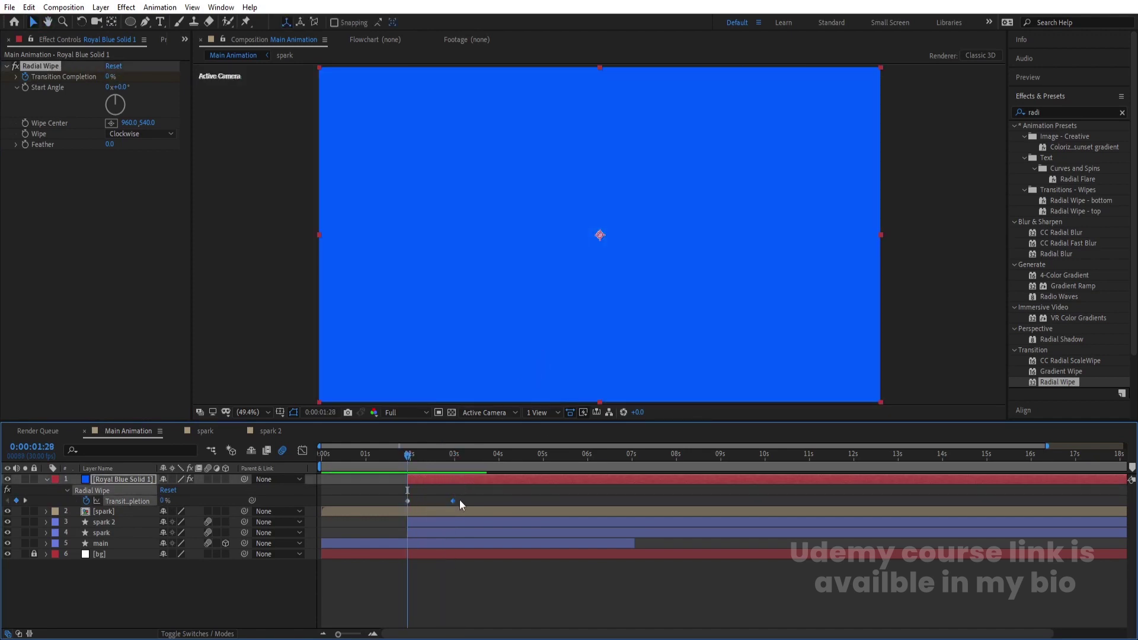
Step: Easy-ease both Transition Completion keyframes and lengthen their speed-graph handles for a stronger ease
{"action": "left_click_drag", "start_coordinate": [464, 496], "coordinate": [379, 511]}
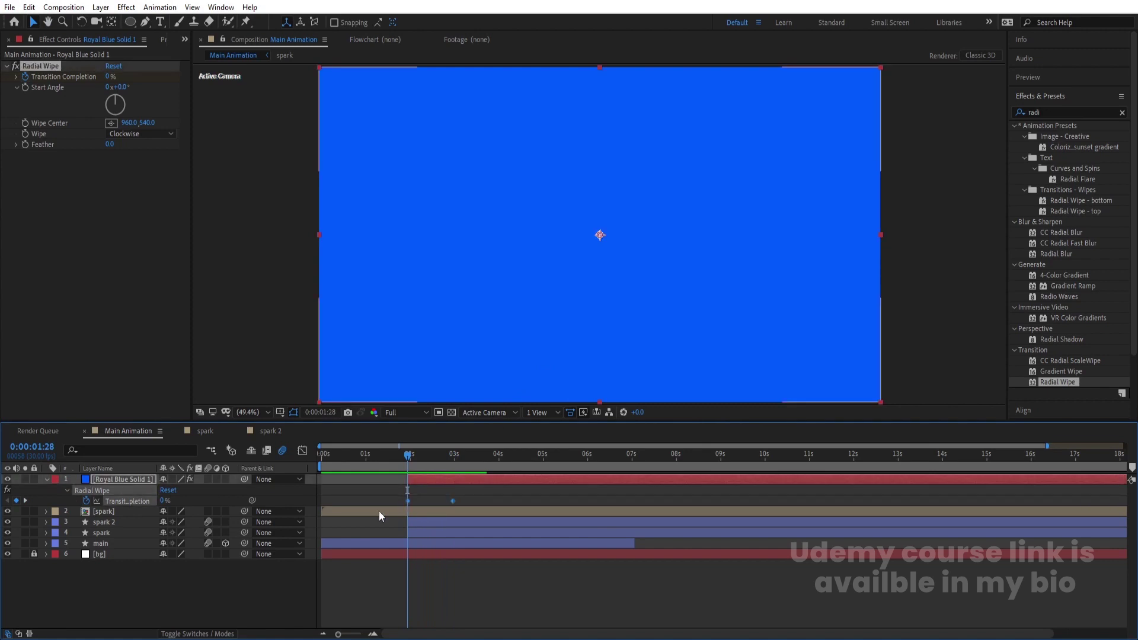
{"action": "key", "text": "="}
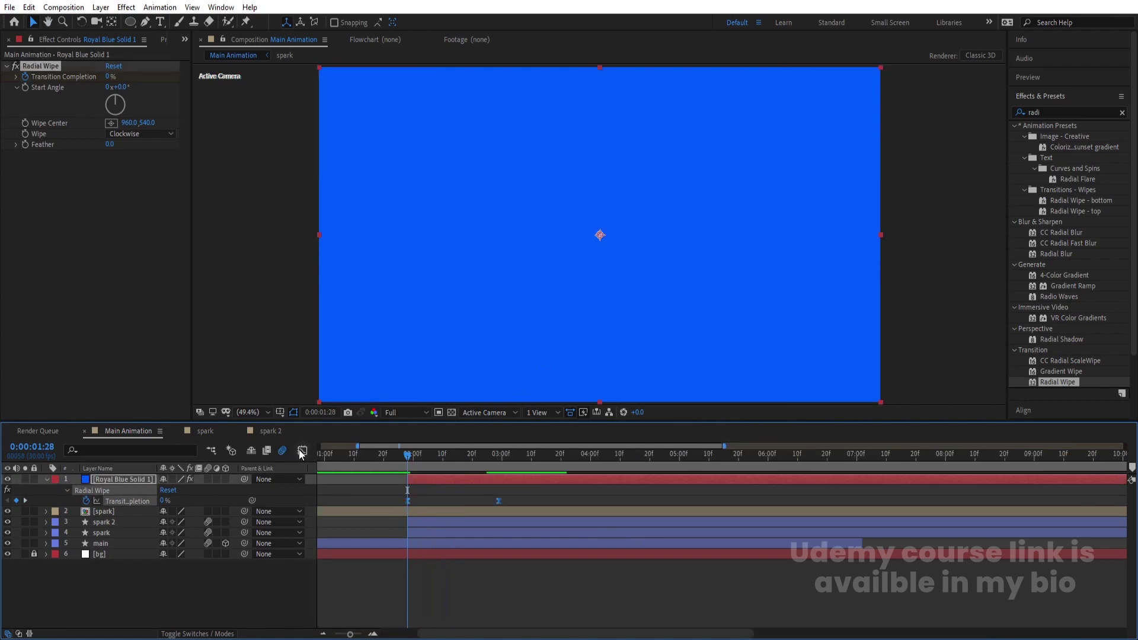
{"action": "left_click", "coordinate": [302, 450]}
{"action": "left_click_drag", "start_coordinate": [377, 551], "coordinate": [522, 596]}
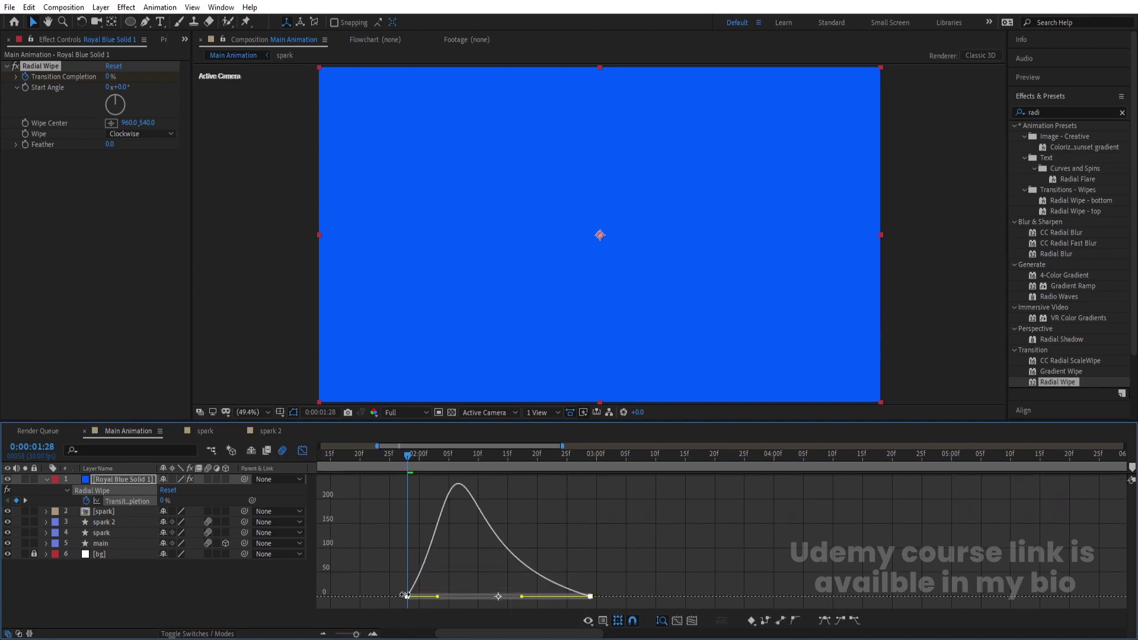
{"action": "left_click_drag", "start_coordinate": [437, 597], "coordinate": [470, 597]}
{"action": "key", "text": "shift+F3"}
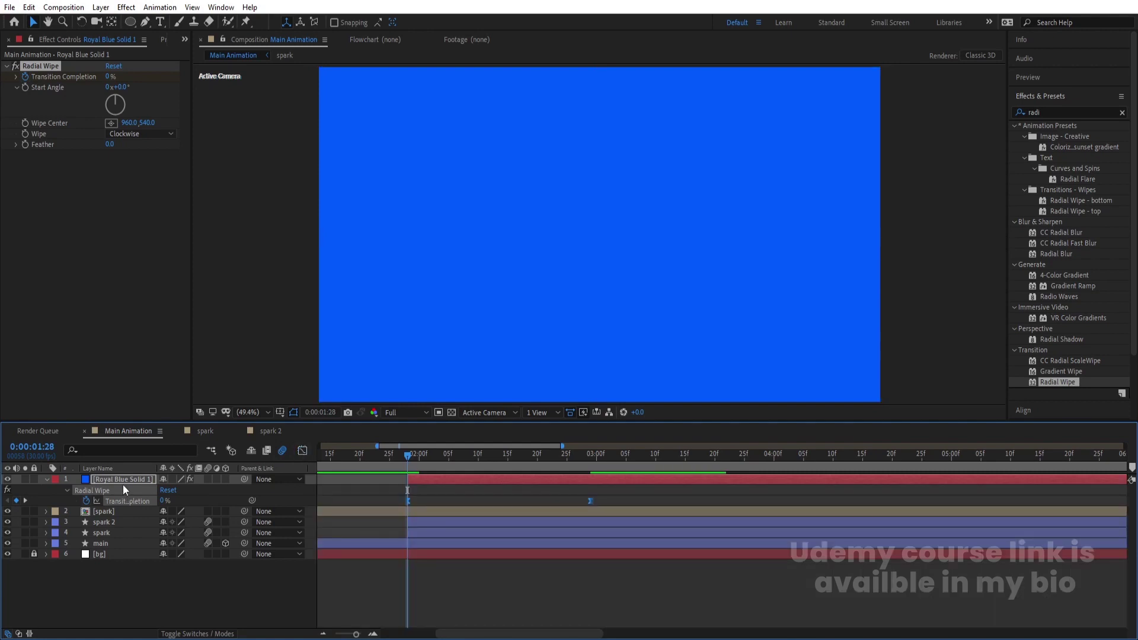
Step: Preview the eased wipe, move the royal blue solid below the main layer and return to 0:00:01:28
{"action": "key", "text": "space"}
{"action": "key", "text": "space"}
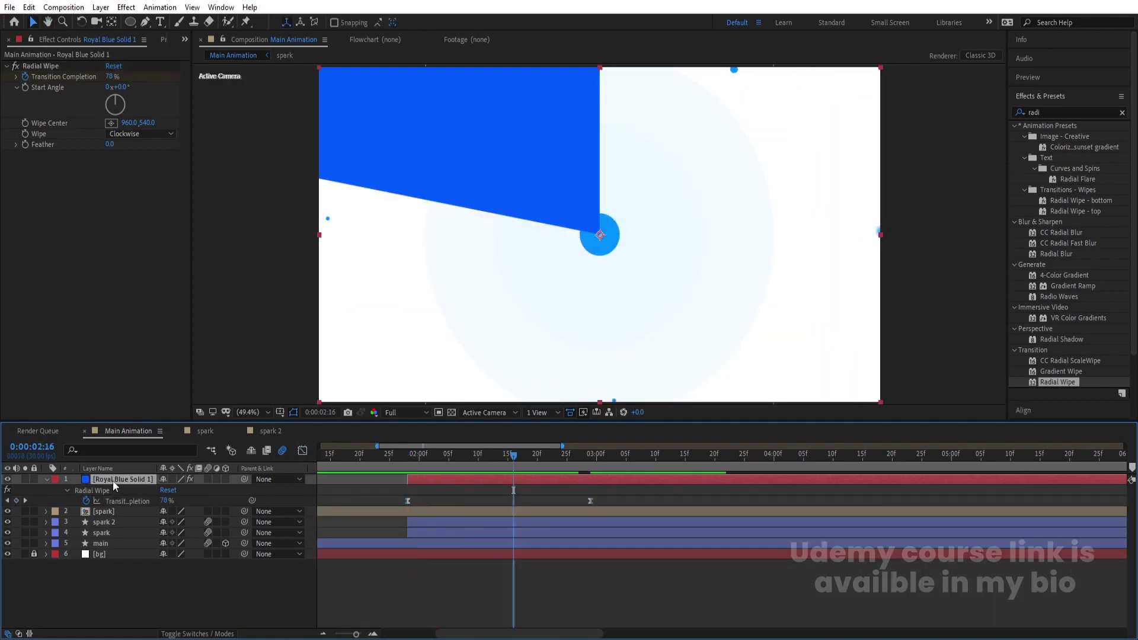
{"action": "left_click_drag", "start_coordinate": [112, 481], "coordinate": [119, 545]}
{"action": "left_click_drag", "start_coordinate": [428, 464], "coordinate": [411, 461]}
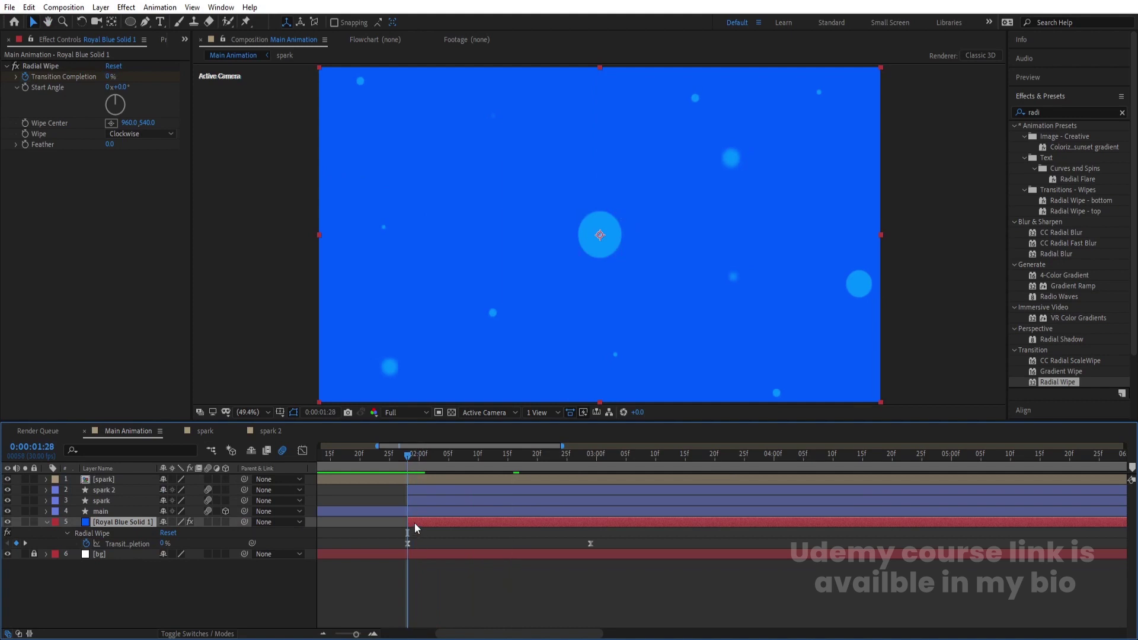
Step: Duplicate the royal blue solid and change the upper copy's colour to white, FFFFFF
{"action": "key", "text": "ctrl+d"}
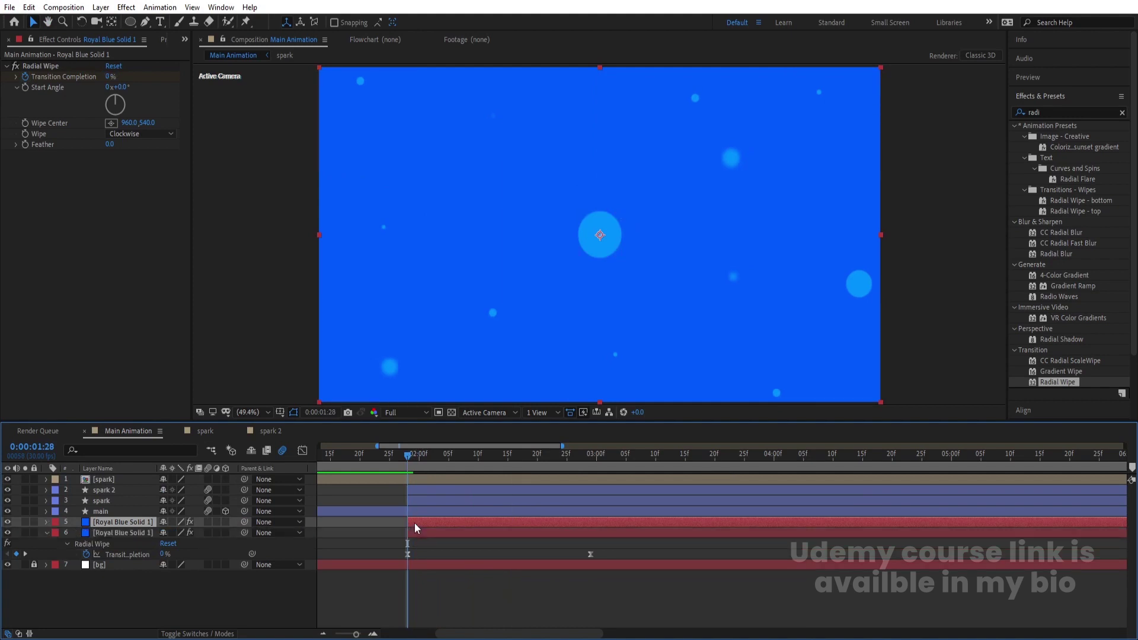
{"action": "key", "text": "ctrl+shift+y"}
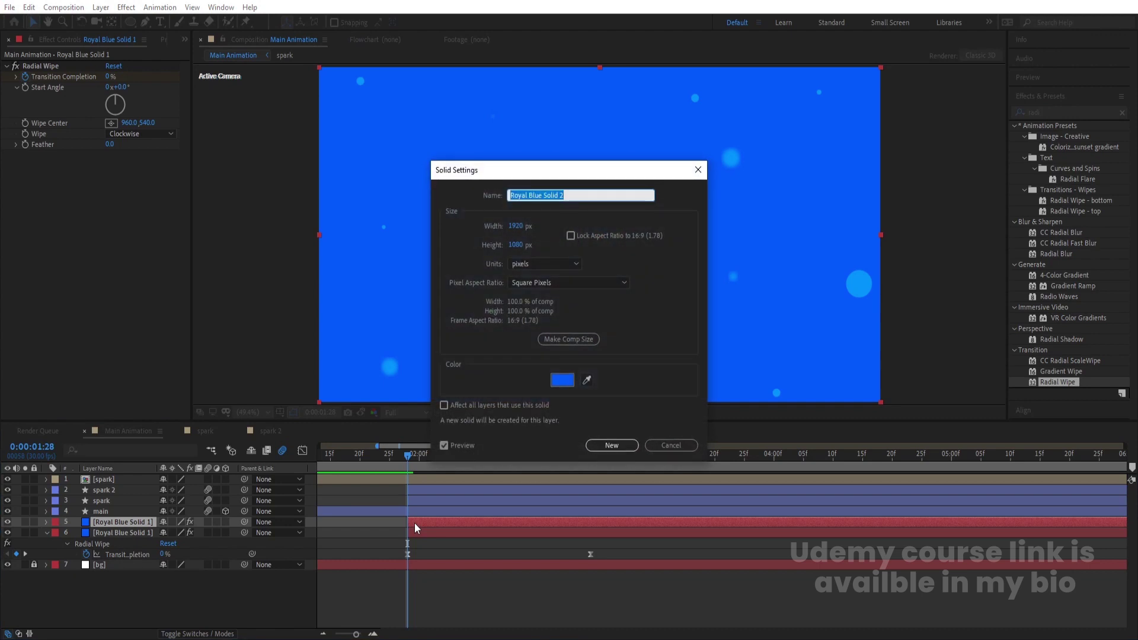
{"action": "left_click", "coordinate": [562, 380]}
{"action": "type", "text": "ffffff"}
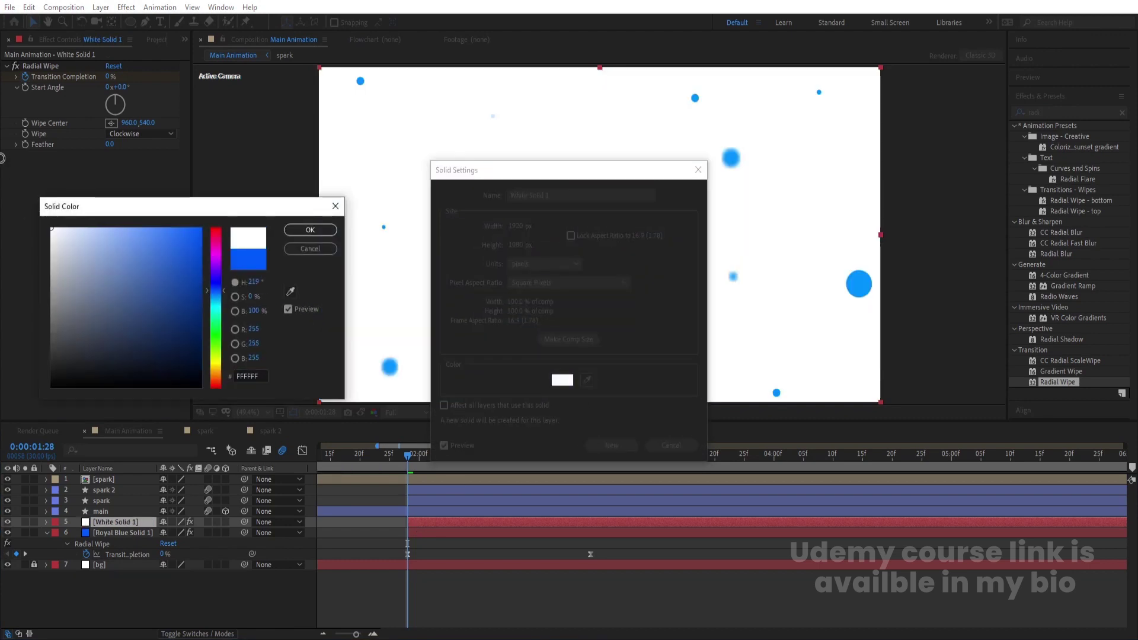
{"action": "key", "text": "Return"}
{"action": "key", "text": "Return"}
Step: Shift the royal blue solid about 6 frames later, extend its start back to 0:00:01:28 and preview the staggered wipe
{"action": "left_click", "coordinate": [428, 533]}
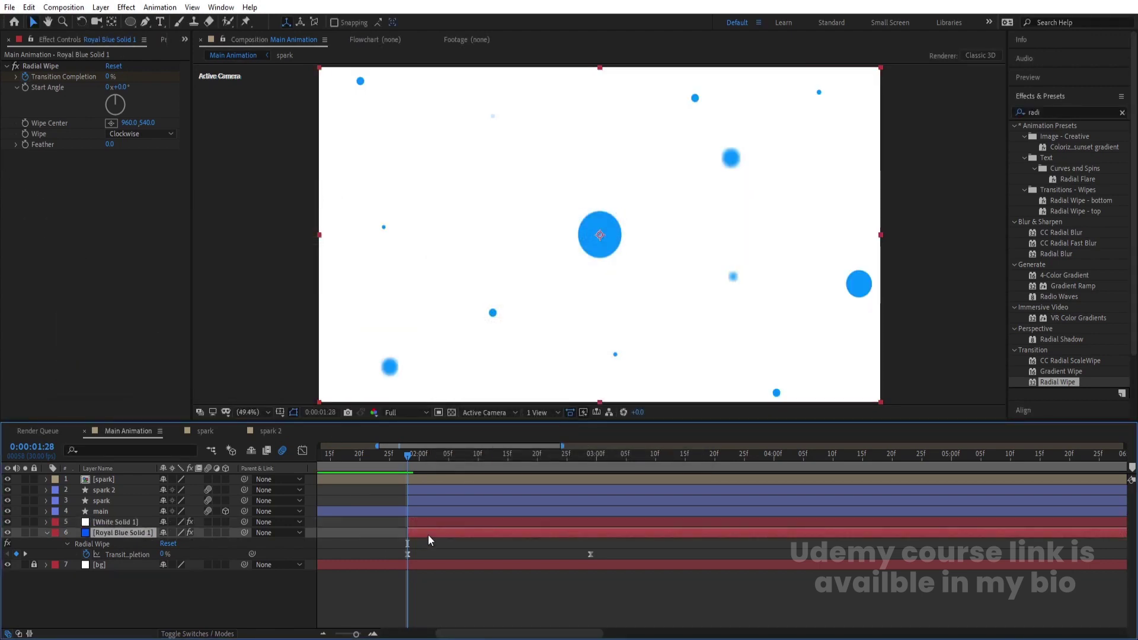
{"action": "left_click_drag", "start_coordinate": [428, 534], "coordinate": [456, 535]}
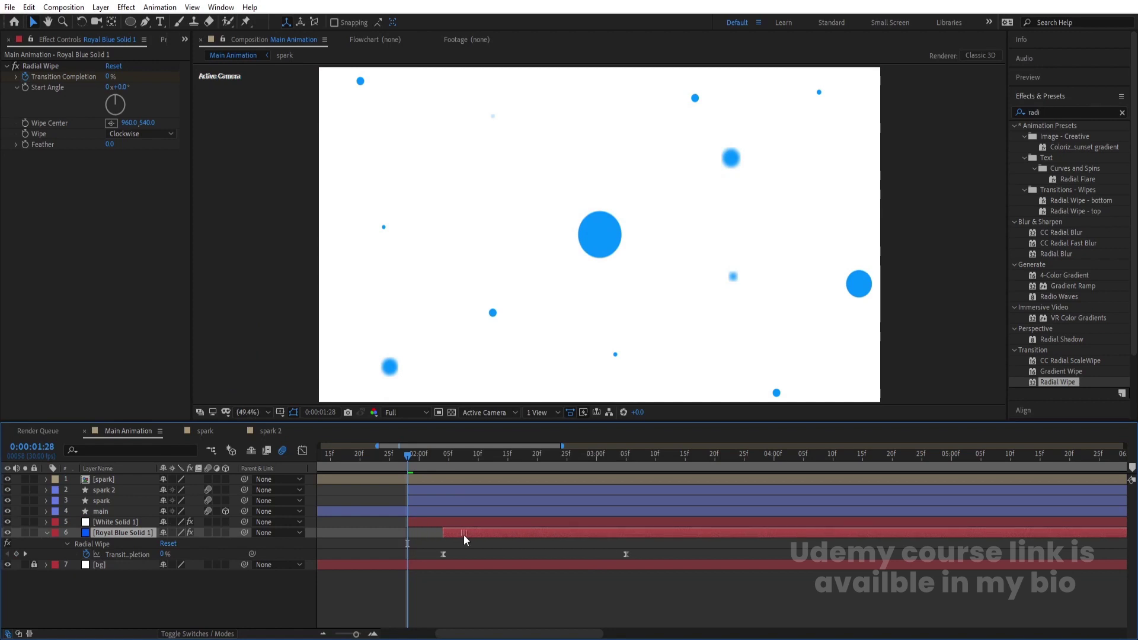
{"action": "key", "text": "space"}
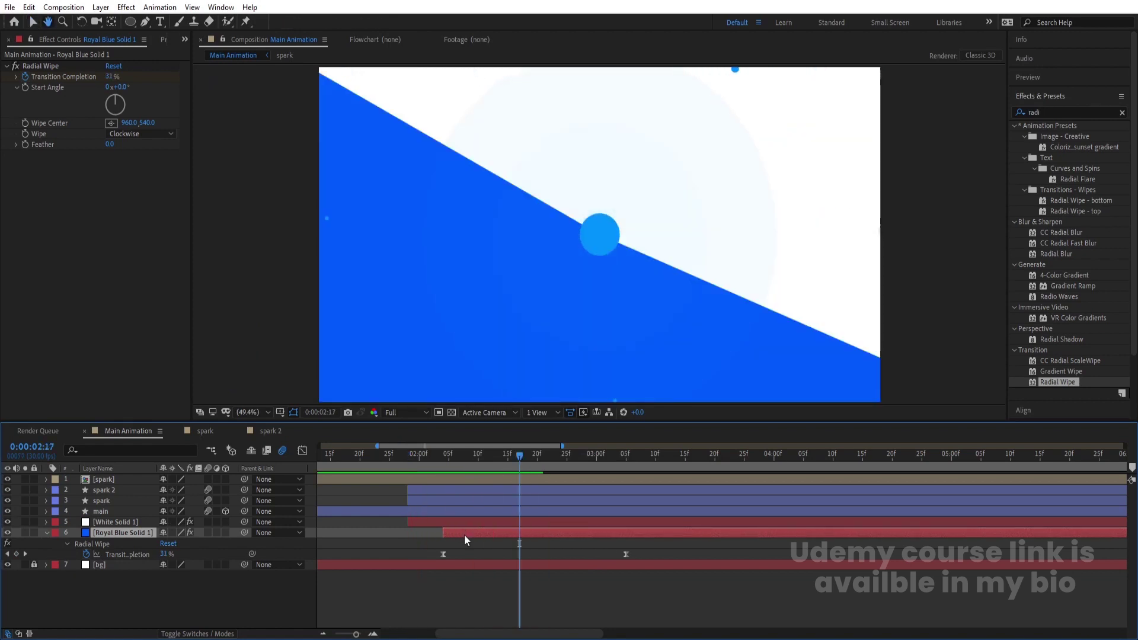
{"action": "left_click_drag", "start_coordinate": [437, 533], "coordinate": [412, 533]}
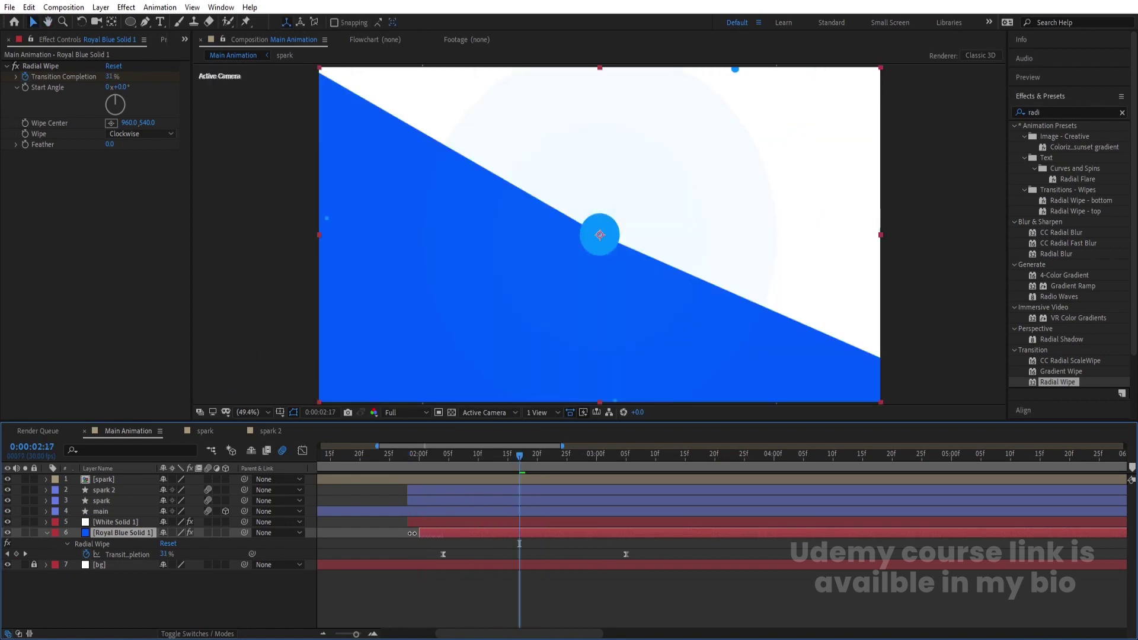
{"action": "left_click_drag", "start_coordinate": [439, 471], "coordinate": [412, 465]}
{"action": "key", "text": "space"}
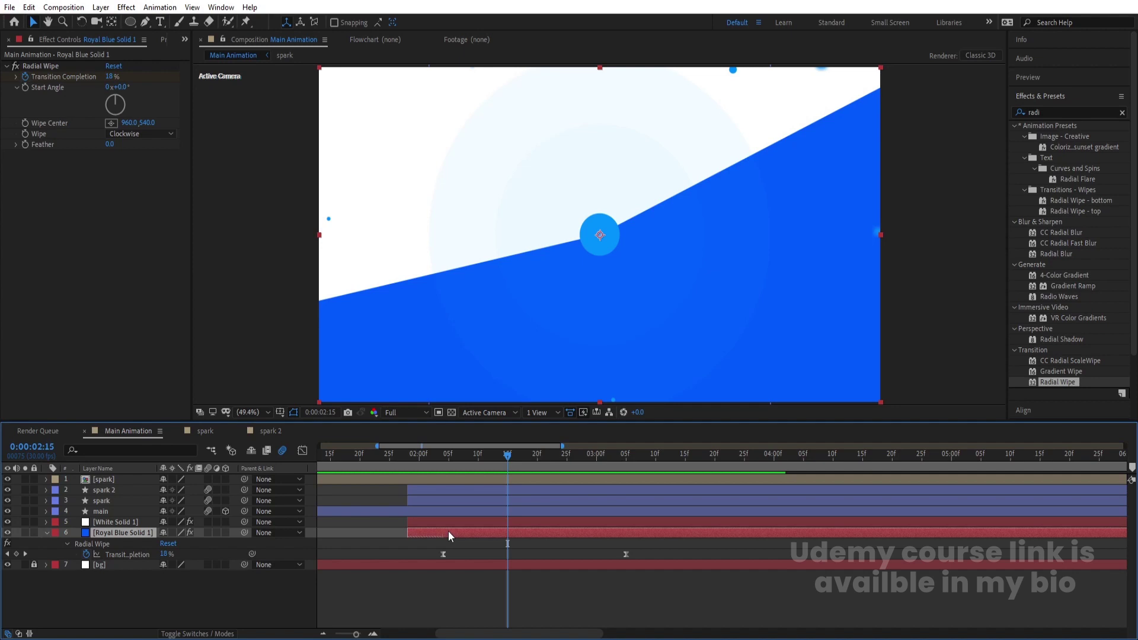
Step: Duplicate the royal blue solid and change the lower copy's colour to purple
{"action": "key", "text": "ctrl+d"}
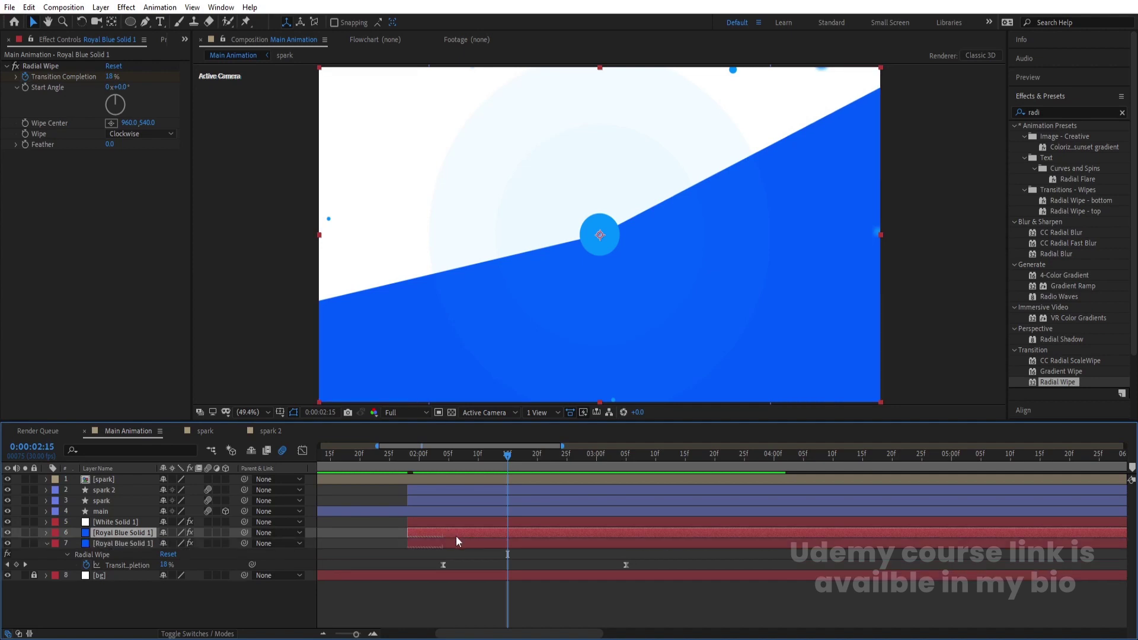
{"action": "left_click", "coordinate": [447, 545]}
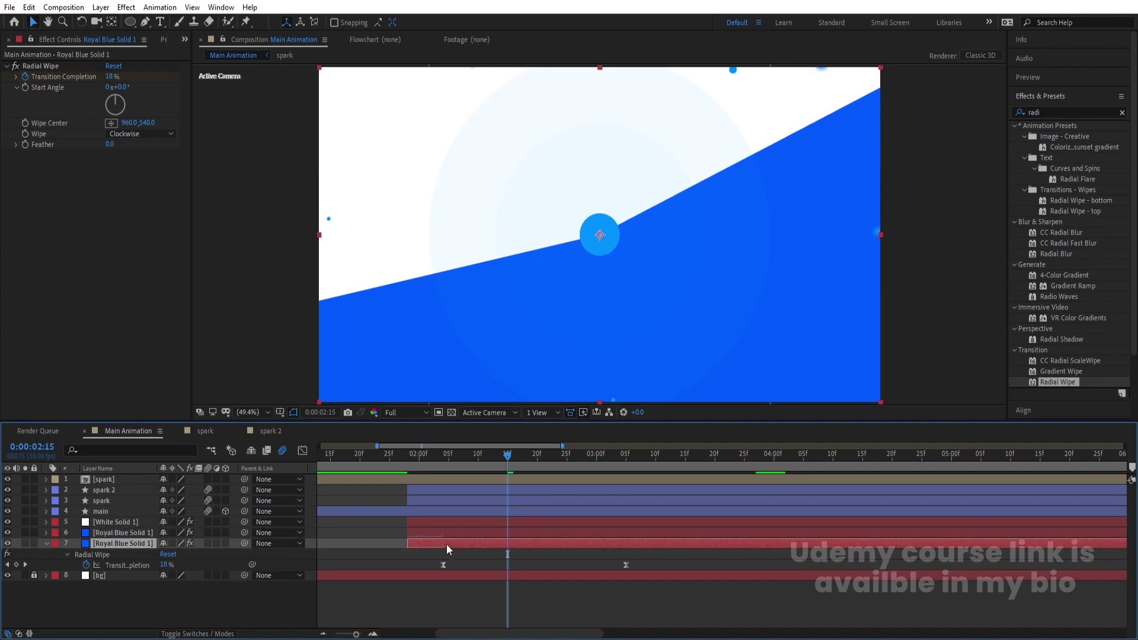
{"action": "key", "text": "ctrl+shift+y"}
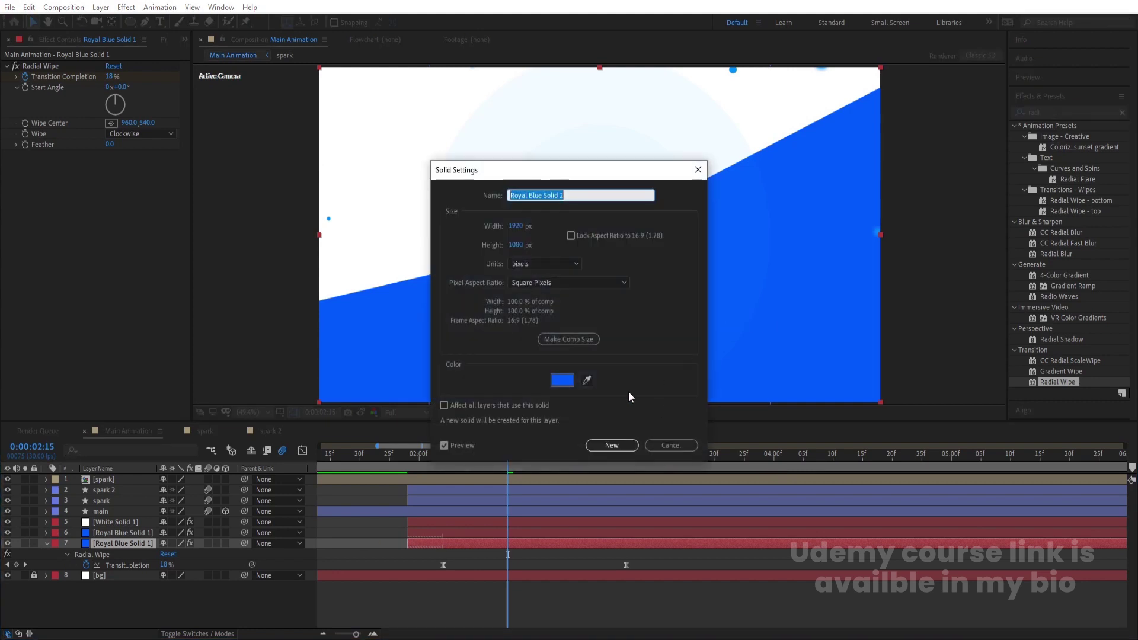
{"action": "left_click", "coordinate": [570, 382]}
{"action": "left_click", "coordinate": [215, 267]}
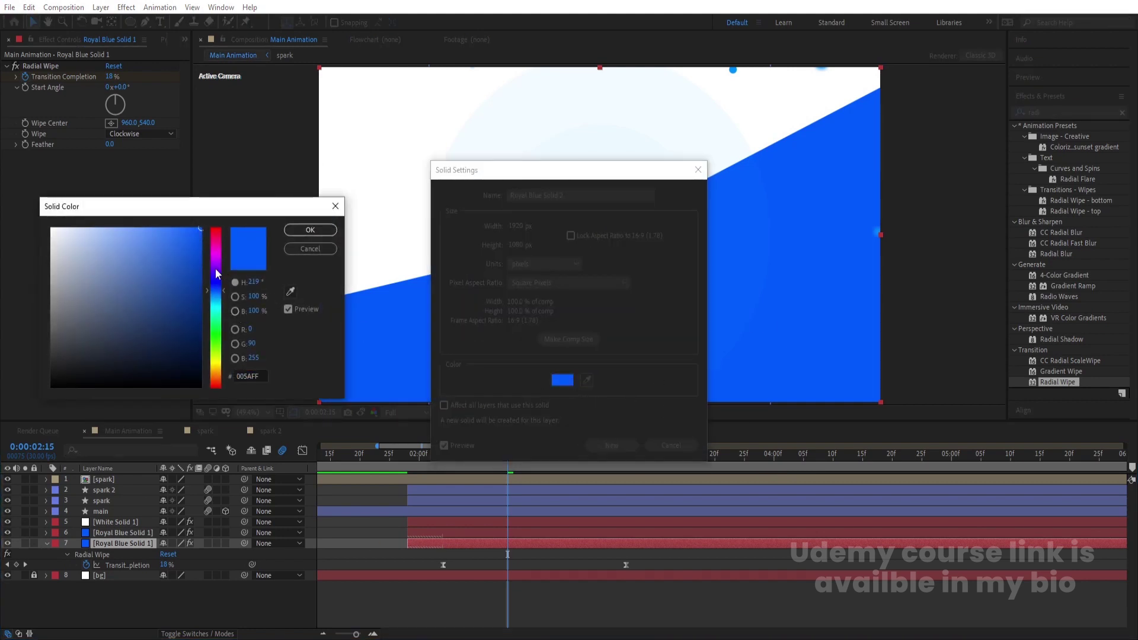
{"action": "key", "text": "Return"}
{"action": "key", "text": "Return"}
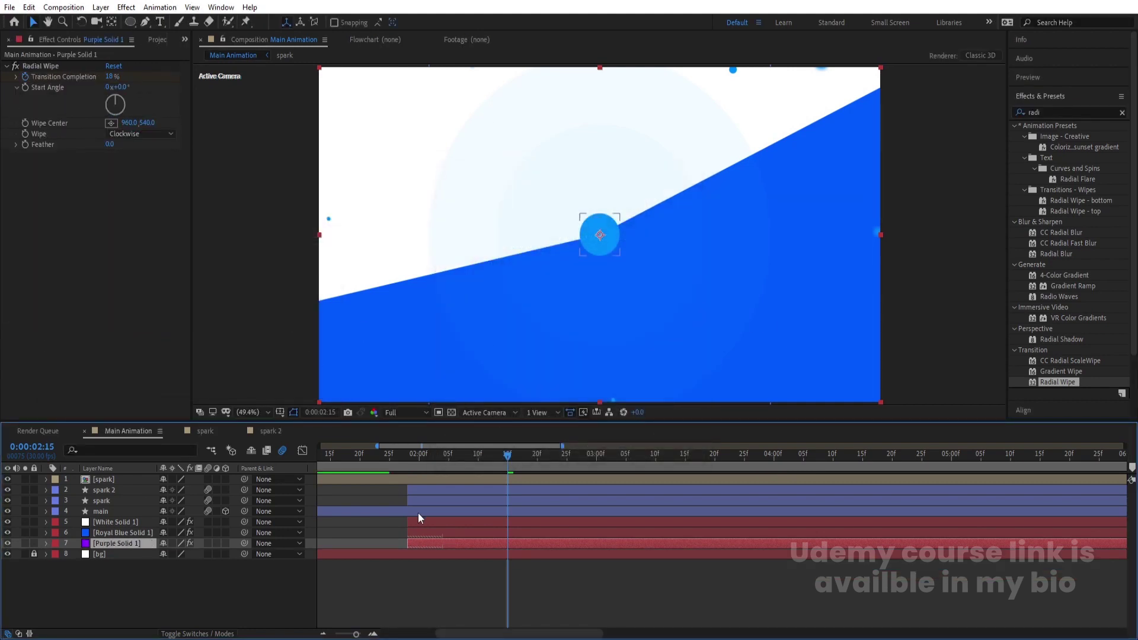
Step: Delay the purple solid's two wipe keyframes so the first is at about 0:00:02:10, comparing them with the other solids' keyframes
{"action": "key", "text": "space"}
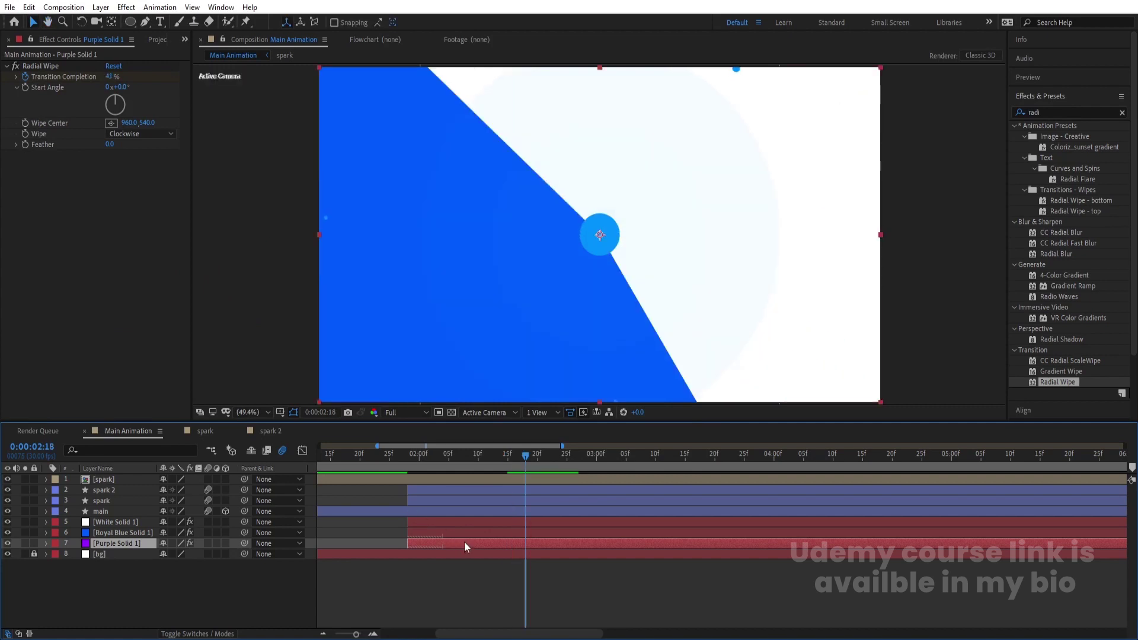
{"action": "key", "text": "u"}
{"action": "left_click_drag", "start_coordinate": [430, 558], "coordinate": [663, 576]}
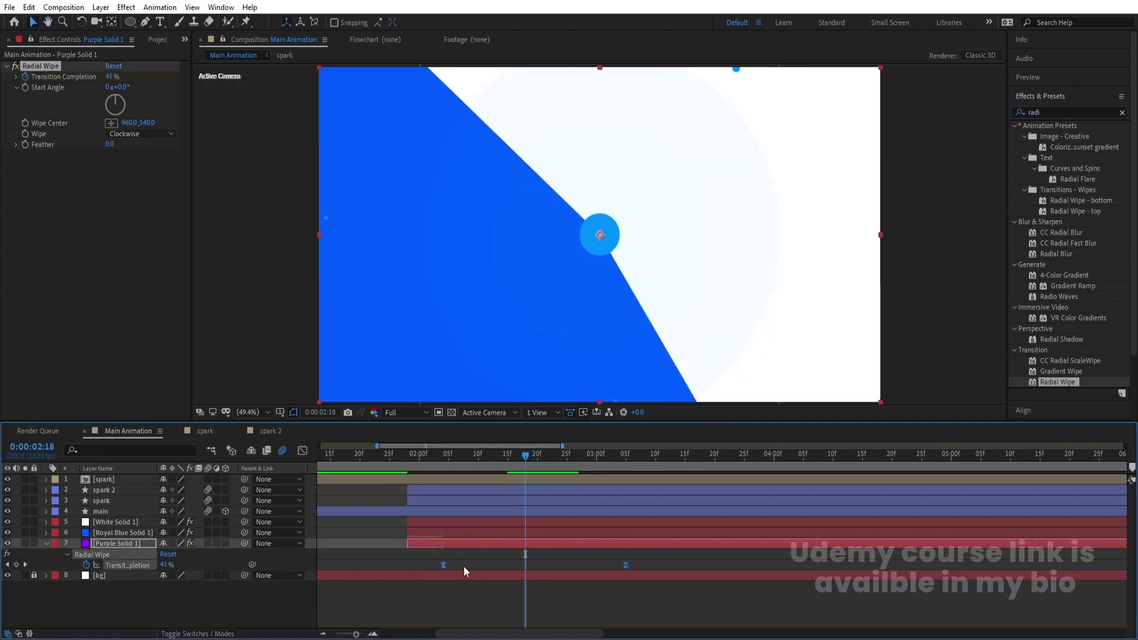
{"action": "left_click_drag", "start_coordinate": [444, 567], "coordinate": [472, 567]}
{"action": "left_click", "coordinate": [453, 532]}
{"action": "left_click", "coordinate": [447, 523], "text": "shift"}
{"action": "key", "text": "u"}
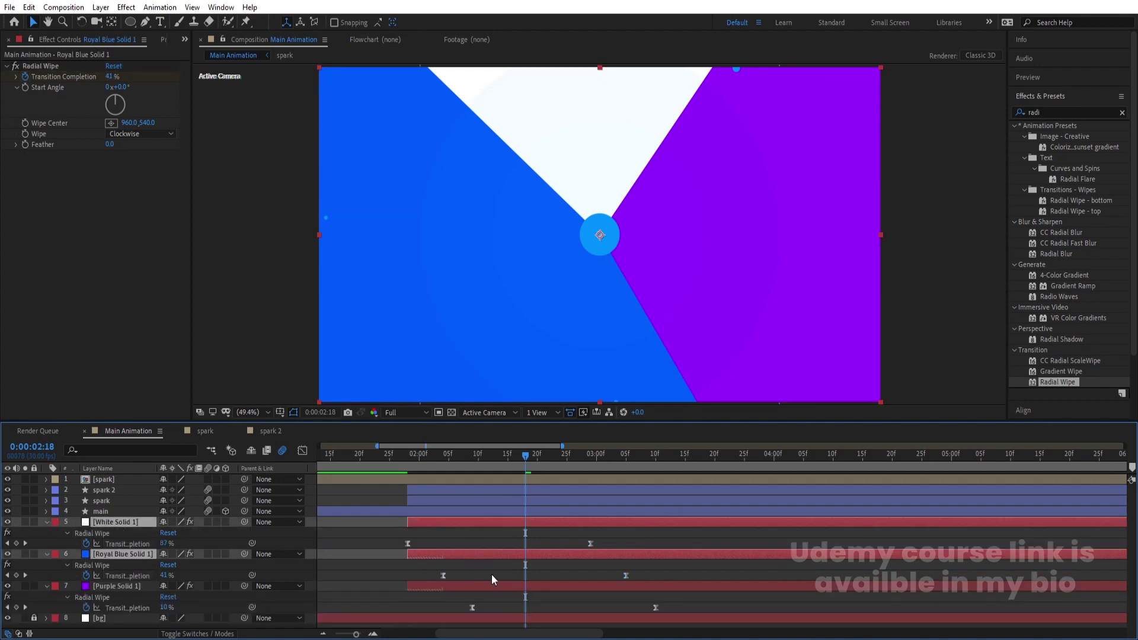
{"action": "left_click_drag", "start_coordinate": [460, 602], "coordinate": [724, 624]}
{"action": "left_click_drag", "start_coordinate": [471, 606], "coordinate": [477, 607]}
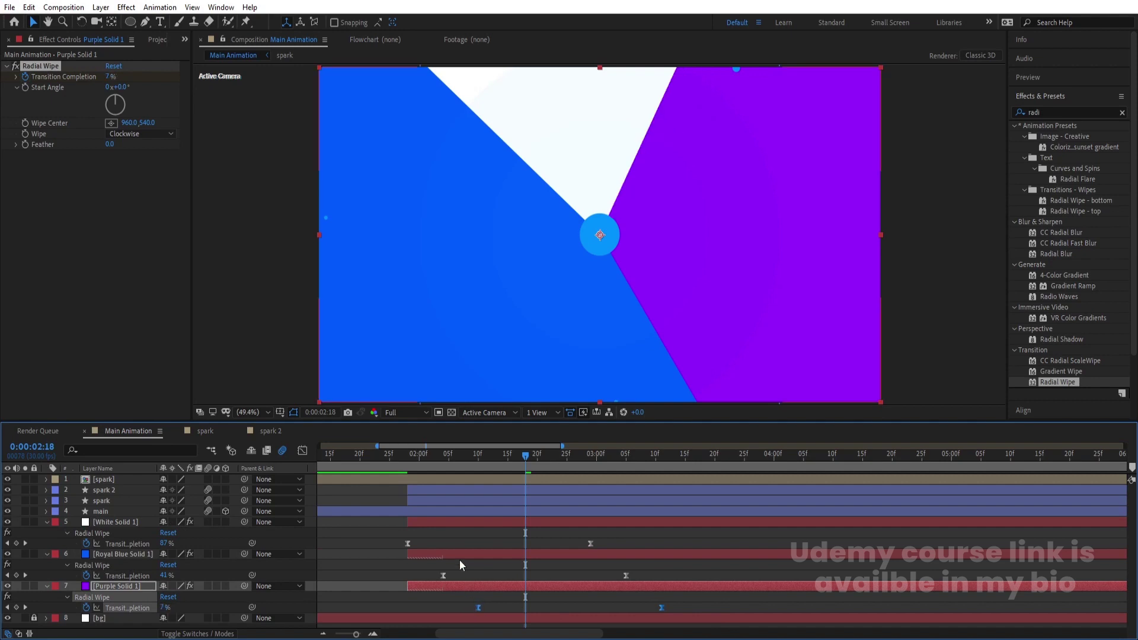
Step: Preview the staggered white, royal blue and purple wipes from about 0:00:01:26
{"action": "left_click", "coordinate": [396, 454]}
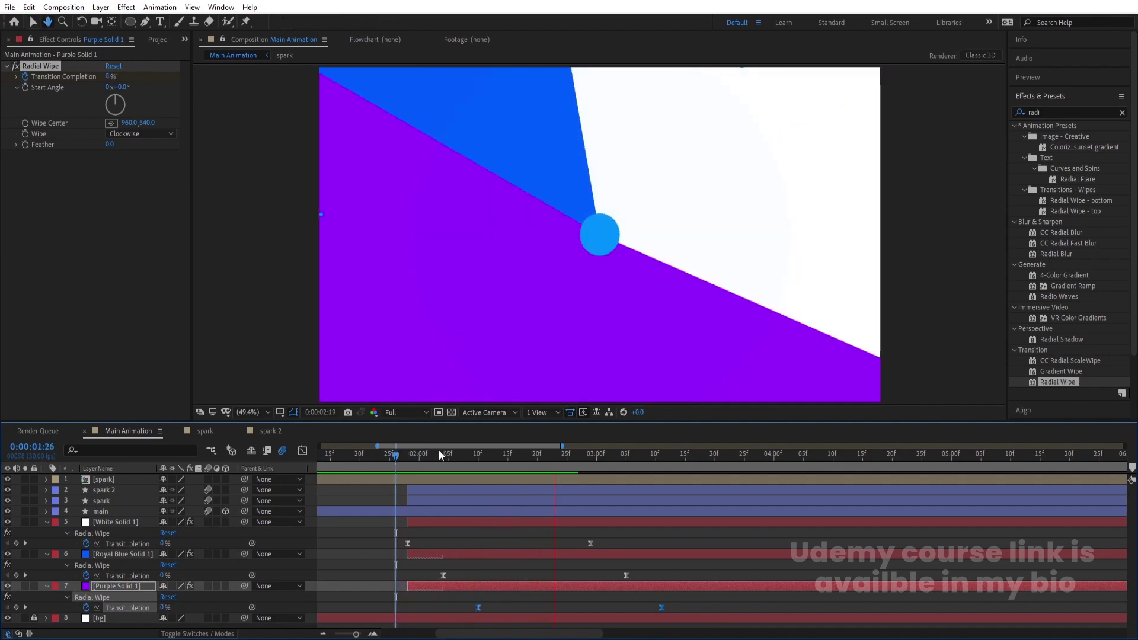
{"action": "left_click_drag", "start_coordinate": [439, 455], "coordinate": [321, 461]}
{"action": "key", "text": "space"}
{"action": "key", "text": "space"}
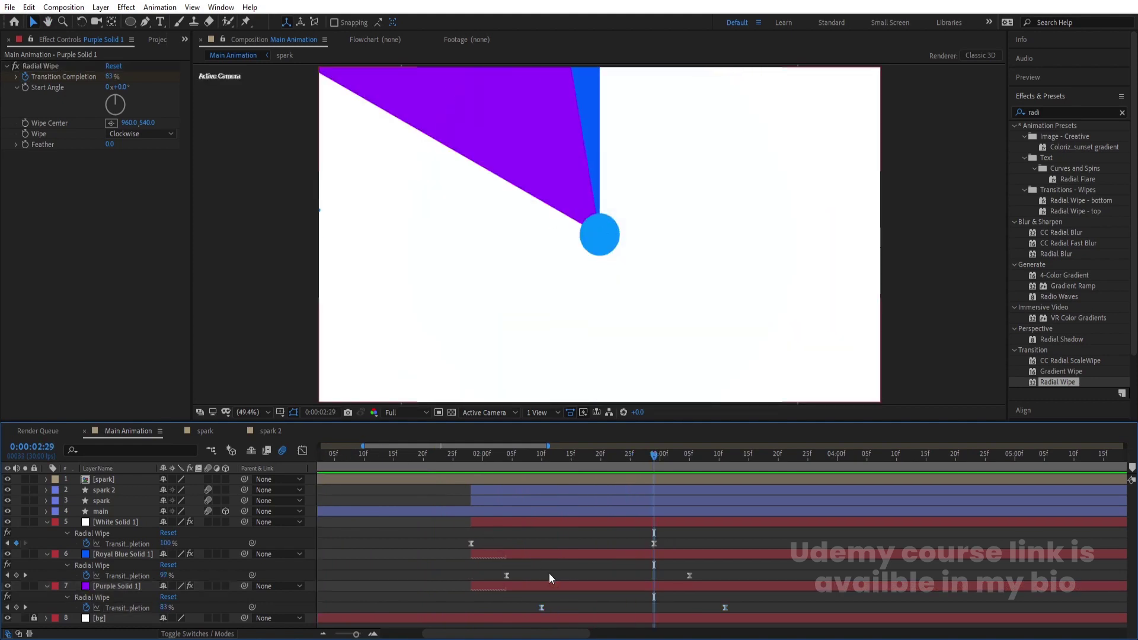
Step: Duplicate the purple solid and change the lower copy's colour to light blue as a new solid
{"action": "left_click", "coordinate": [543, 586]}
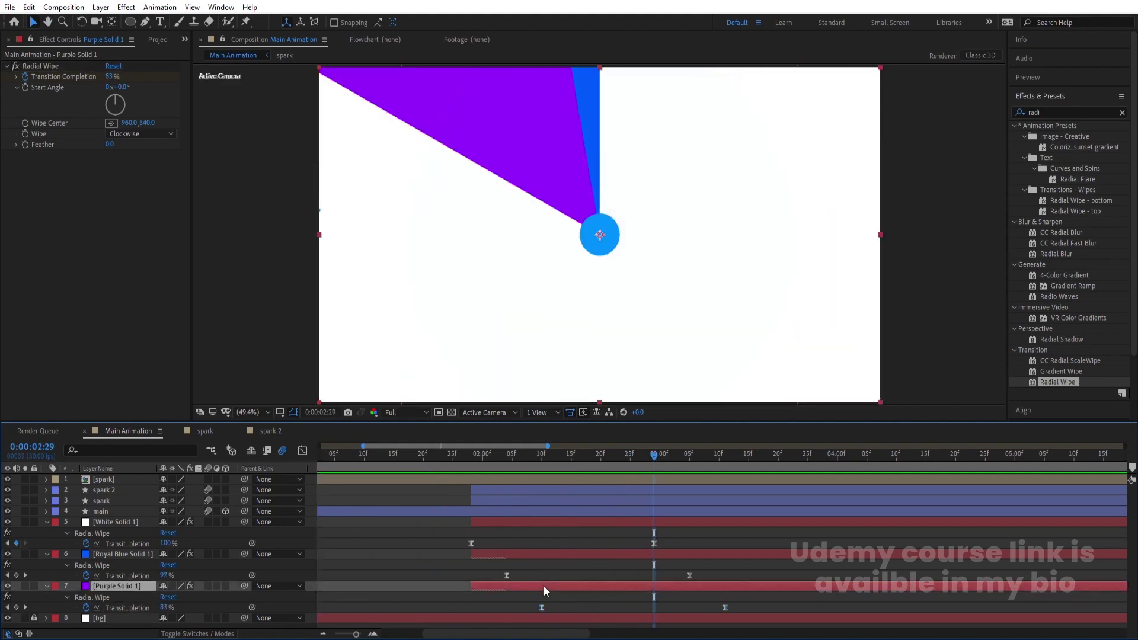
{"action": "key", "text": "ctrl+d"}
{"action": "left_click", "coordinate": [536, 596]}
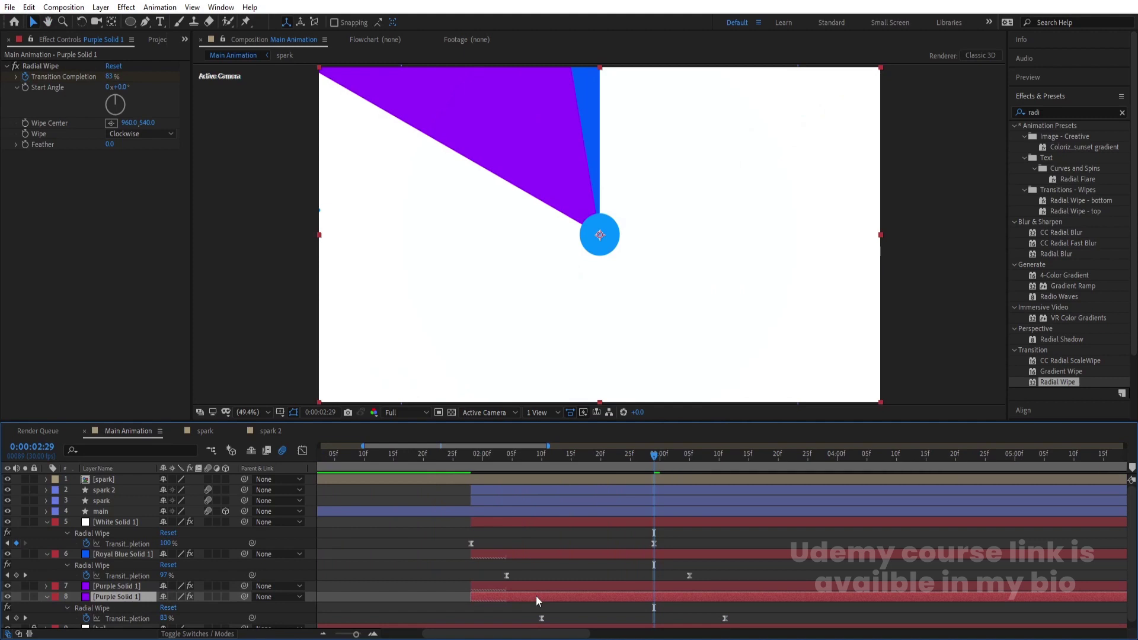
{"action": "key", "text": "ctrl+shift+y"}
{"action": "left_click", "coordinate": [564, 384]}
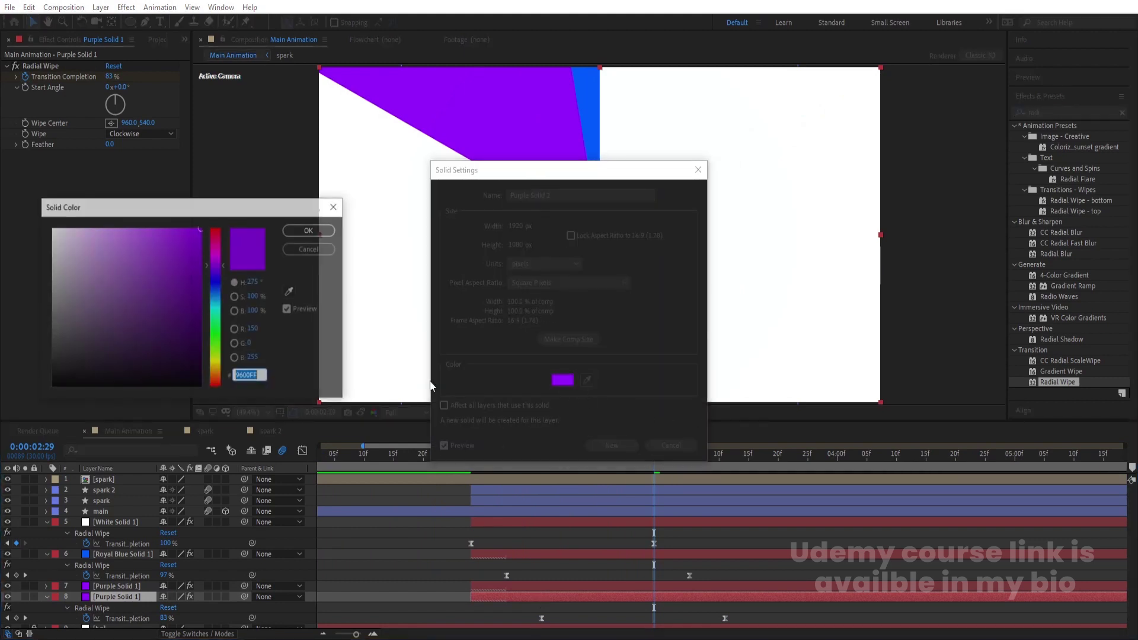
{"action": "left_click", "coordinate": [215, 299]}
{"action": "key", "text": "Return"}
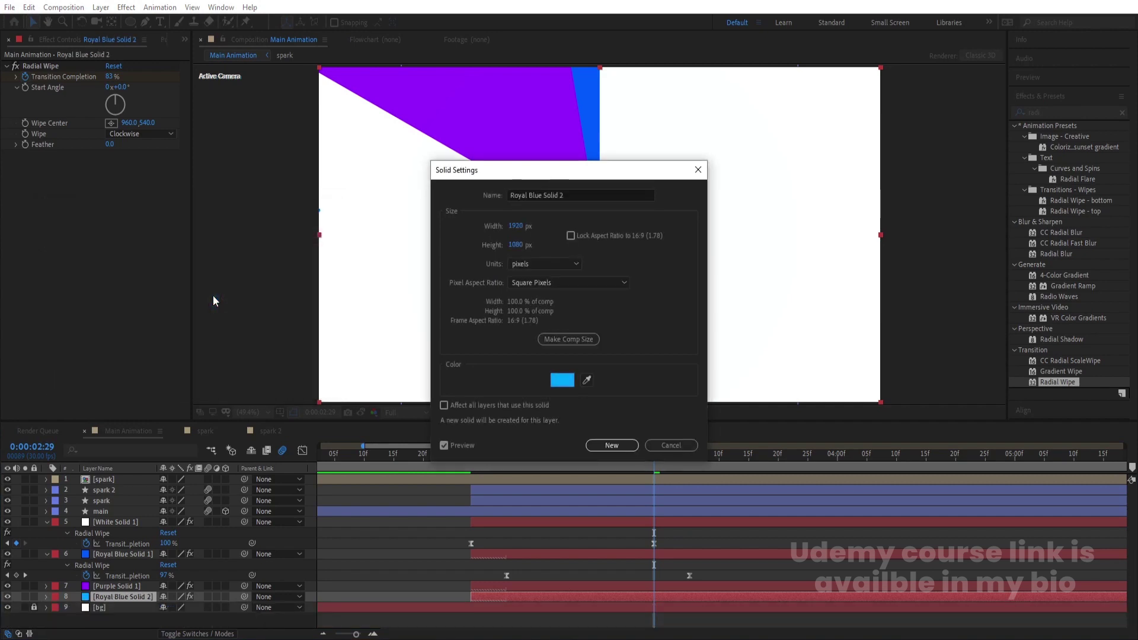
{"action": "key", "text": "Return"}
Step: Delay the light blue solid's two wipe keyframes by about 5 frames so the first is at about 0:00:02:15
{"action": "key", "text": "u"}
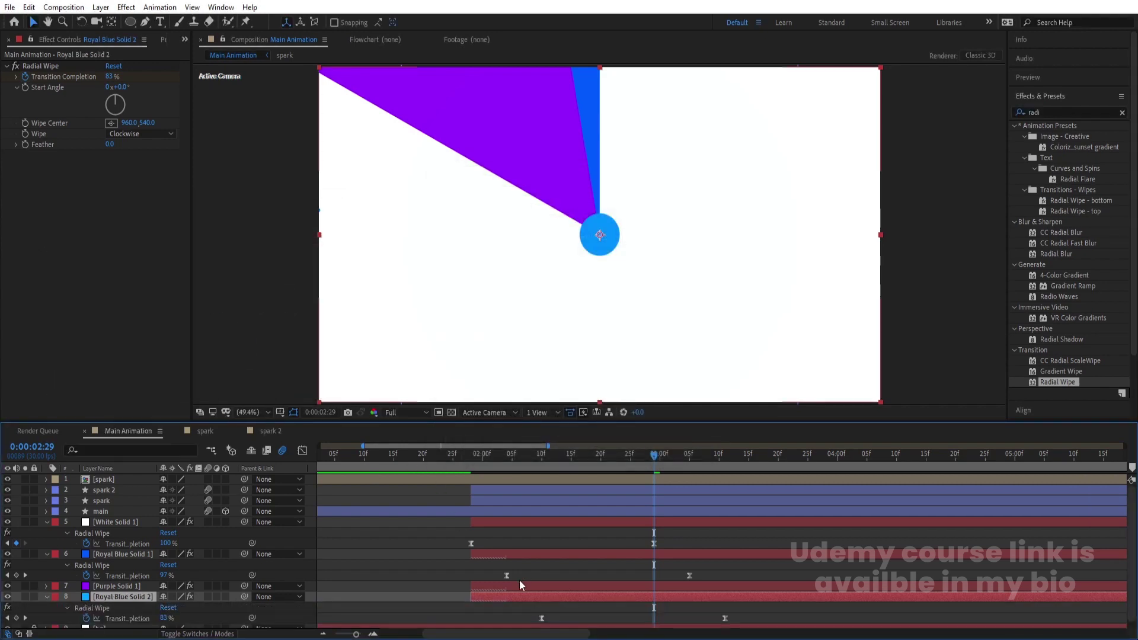
{"action": "left_click", "coordinate": [514, 584]}
{"action": "key", "text": "u"}
{"action": "scroll", "coordinate": [515, 585], "scroll_direction": "down", "scroll_amount": 2}
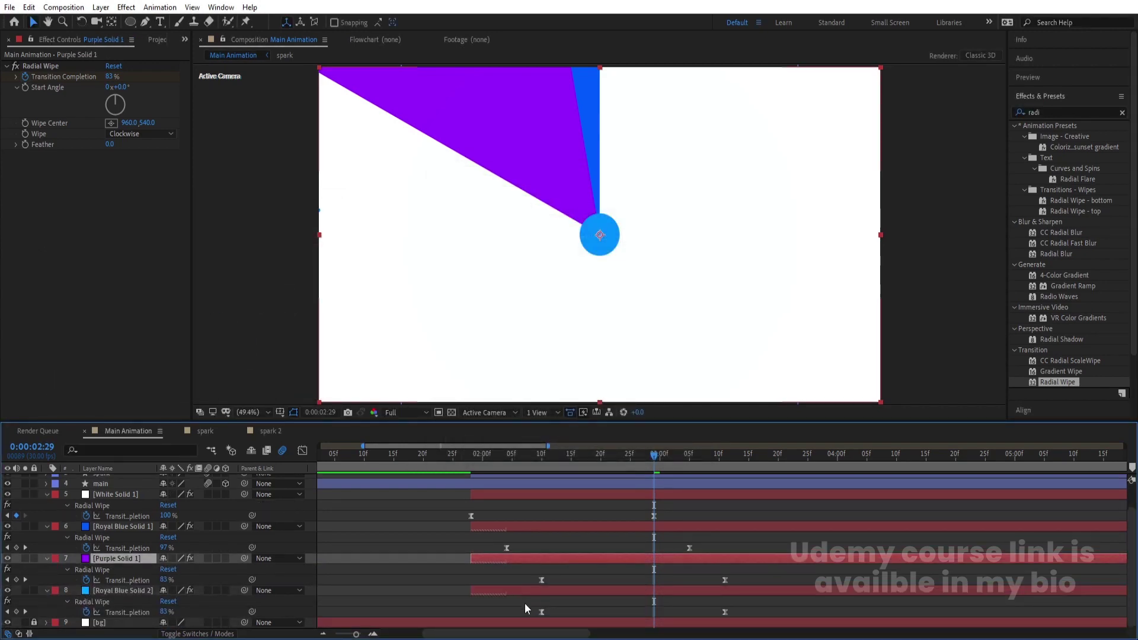
{"action": "left_click_drag", "start_coordinate": [524, 602], "coordinate": [777, 628]}
{"action": "left_click_drag", "start_coordinate": [542, 618], "coordinate": [572, 618]}
Step: Copy the animated Radial Wipe from the light blue solid onto the main layer at 0:00:02:20 and preview it
{"action": "left_click", "coordinate": [601, 462]}
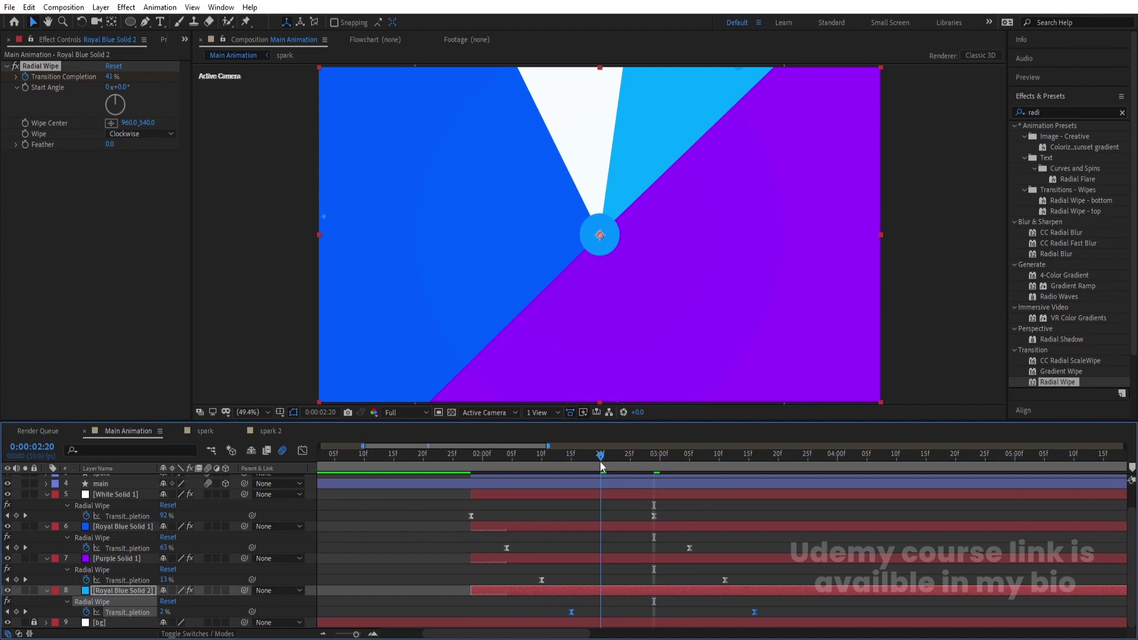
{"action": "left_click", "coordinate": [124, 591]}
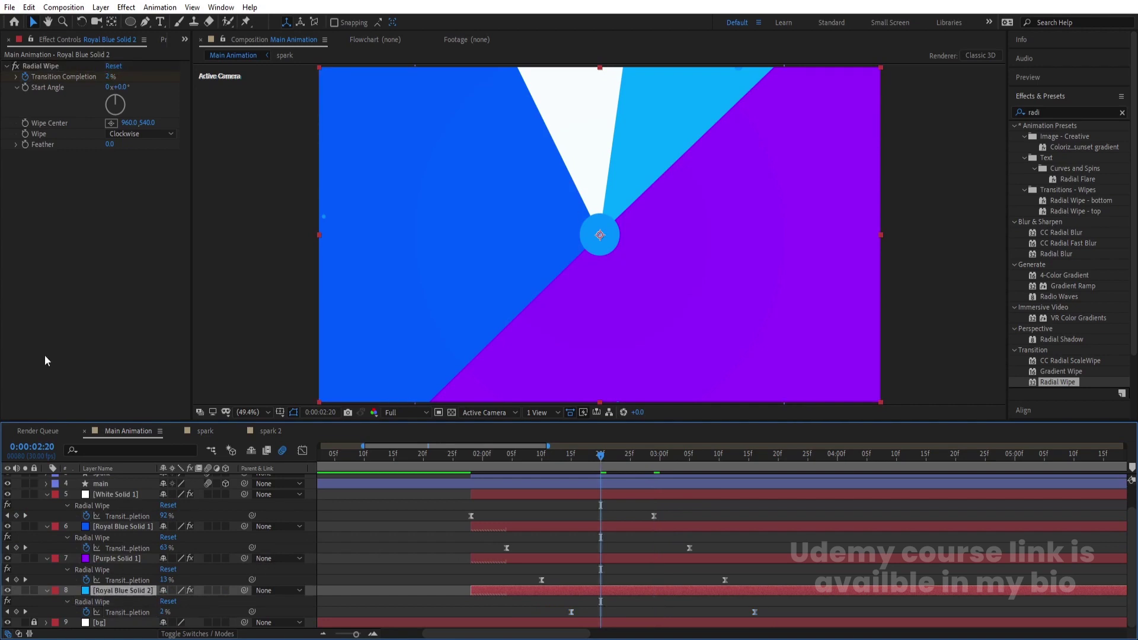
{"action": "left_click", "coordinate": [26, 67]}
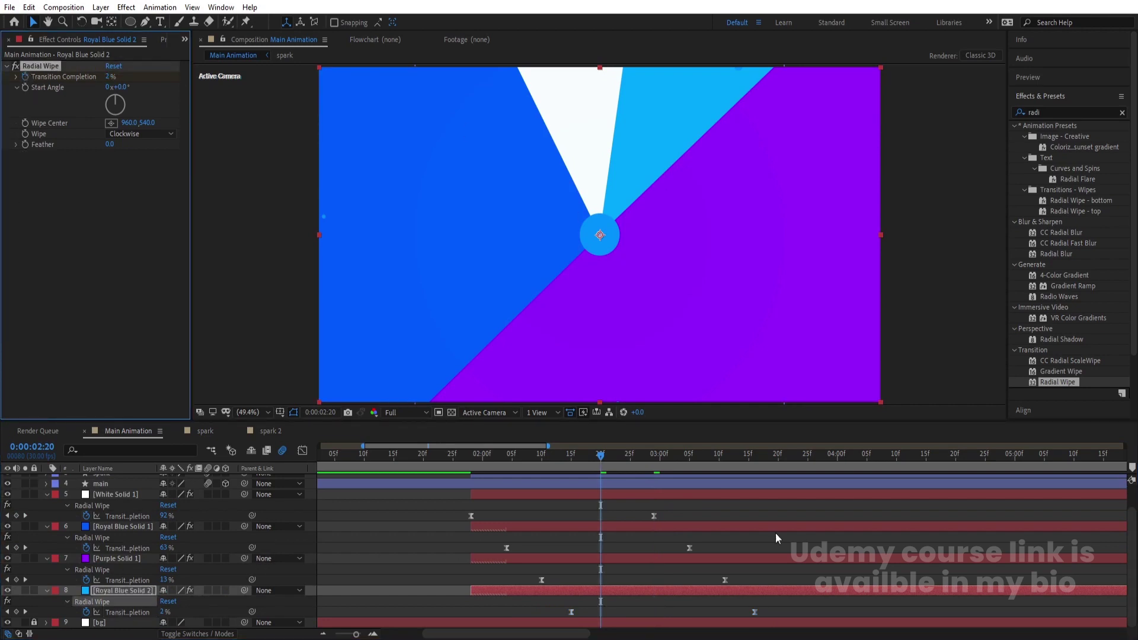
{"action": "scroll", "coordinate": [660, 552], "scroll_direction": "up", "scroll_amount": 3}
{"action": "left_click", "coordinate": [583, 511]}
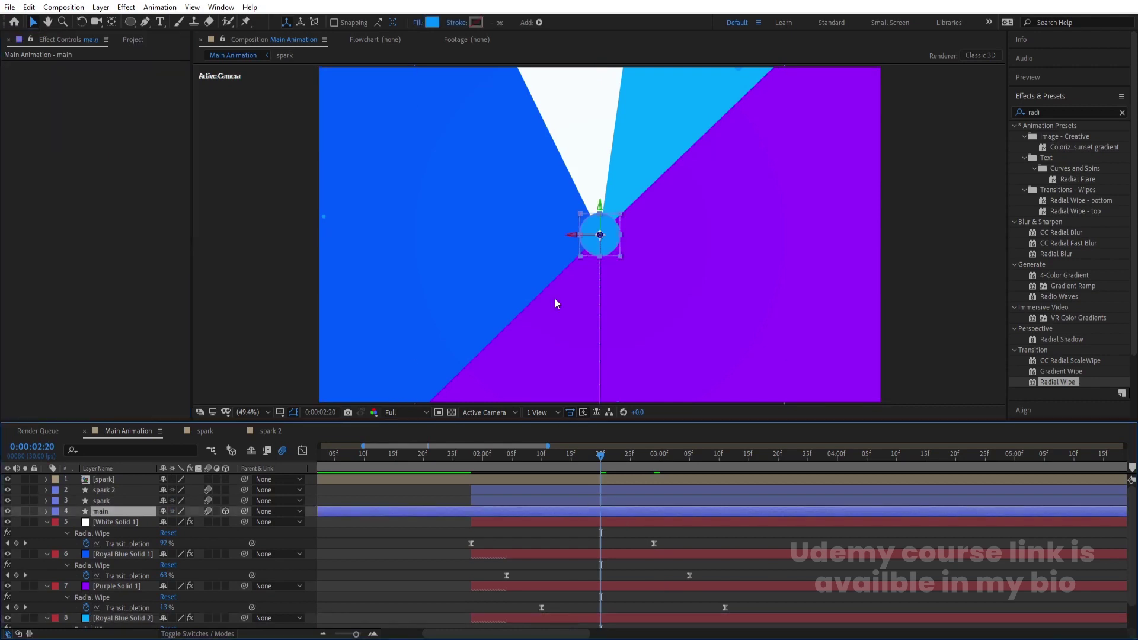
{"action": "key", "text": "ctrl+v"}
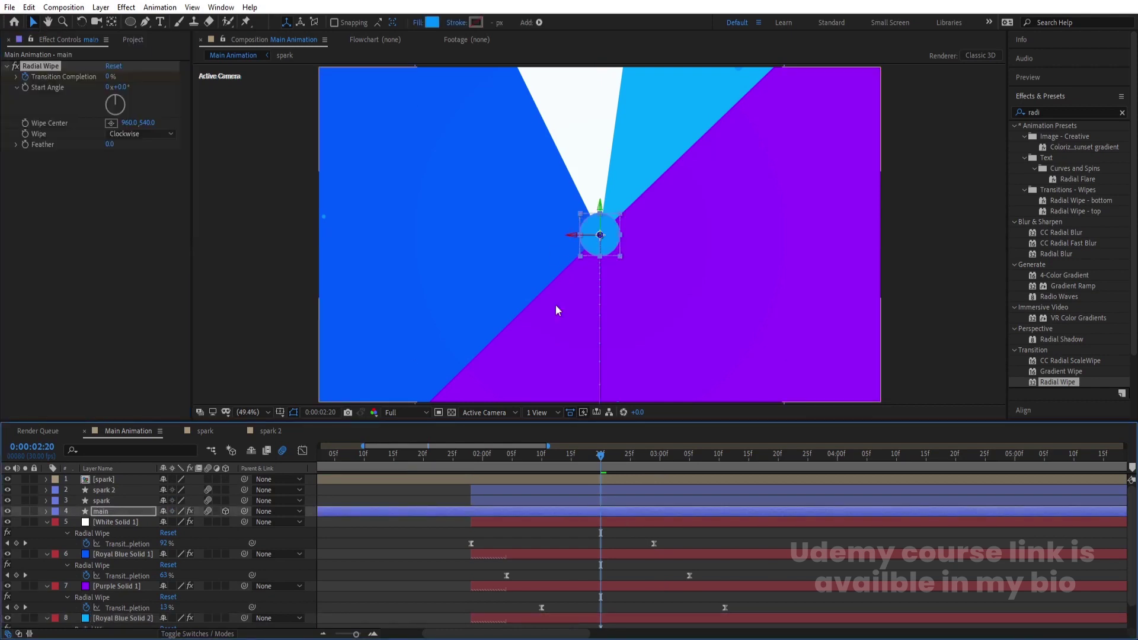
{"action": "key", "text": "u"}
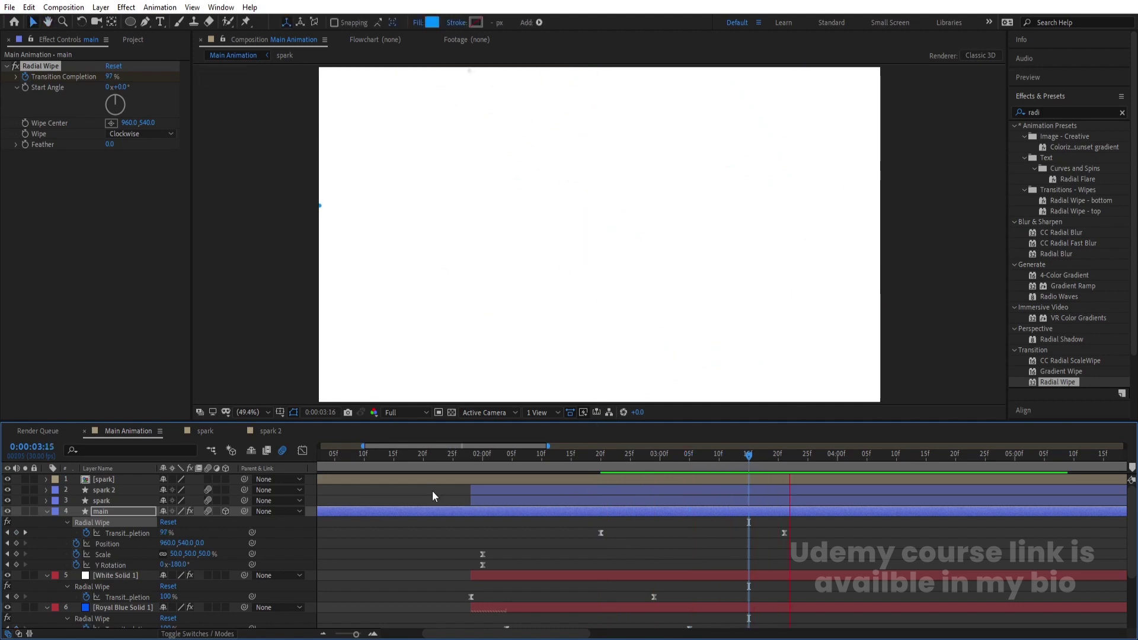
Step: Deselect the main layer and collapse the revealed keyframe properties of all layers
{"action": "left_click", "coordinate": [399, 491]}
{"action": "key", "text": "u"}
{"action": "key", "text": "u"}
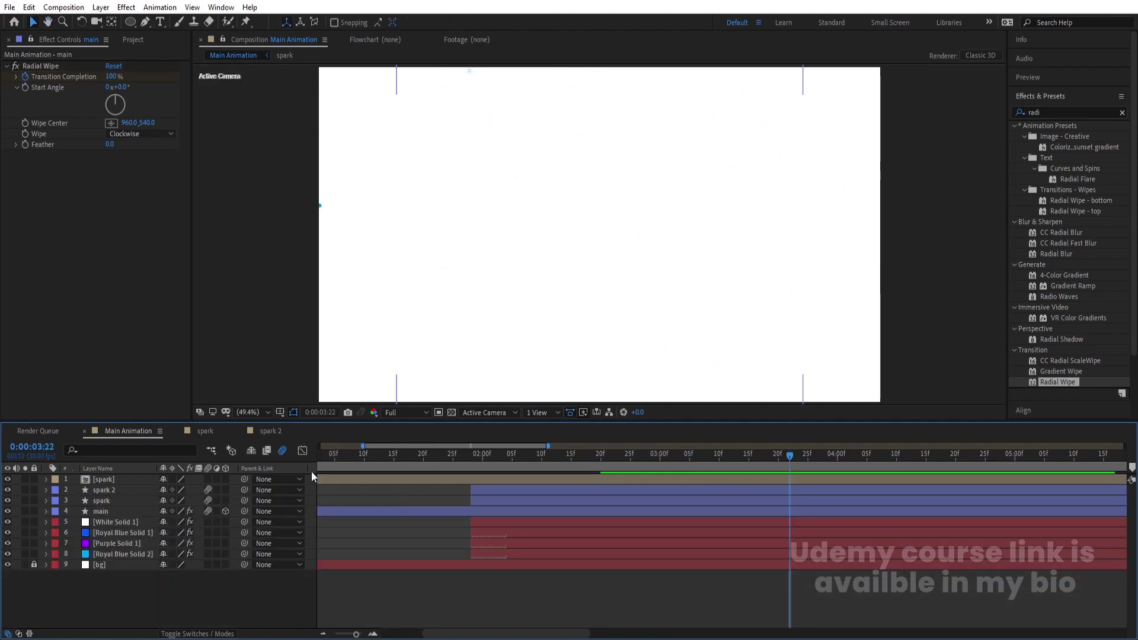
Step: Create a text layer reading Creative in the composition at 0:00:03:22
{"action": "left_click", "coordinate": [159, 23]}
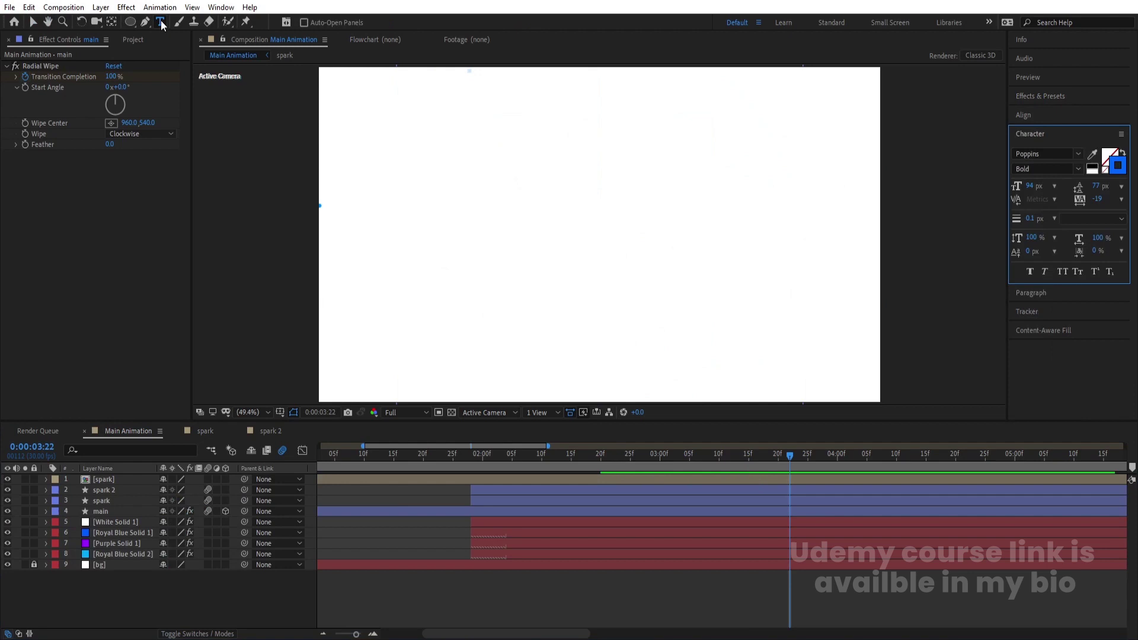
{"action": "left_click", "coordinate": [511, 246]}
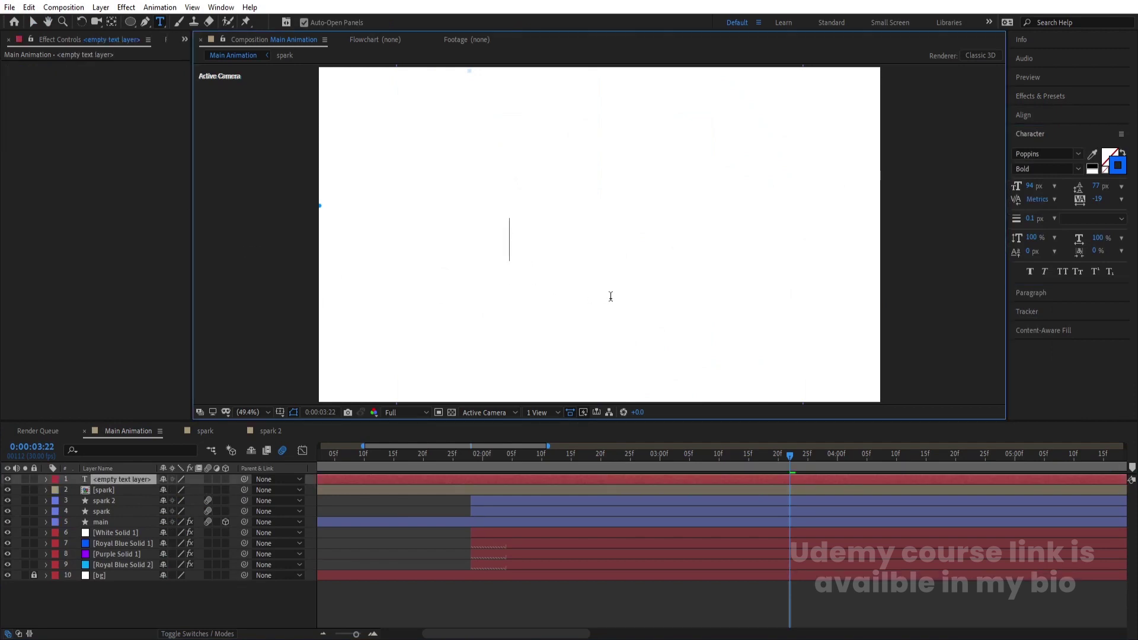
{"action": "type", "text": "Crea"}
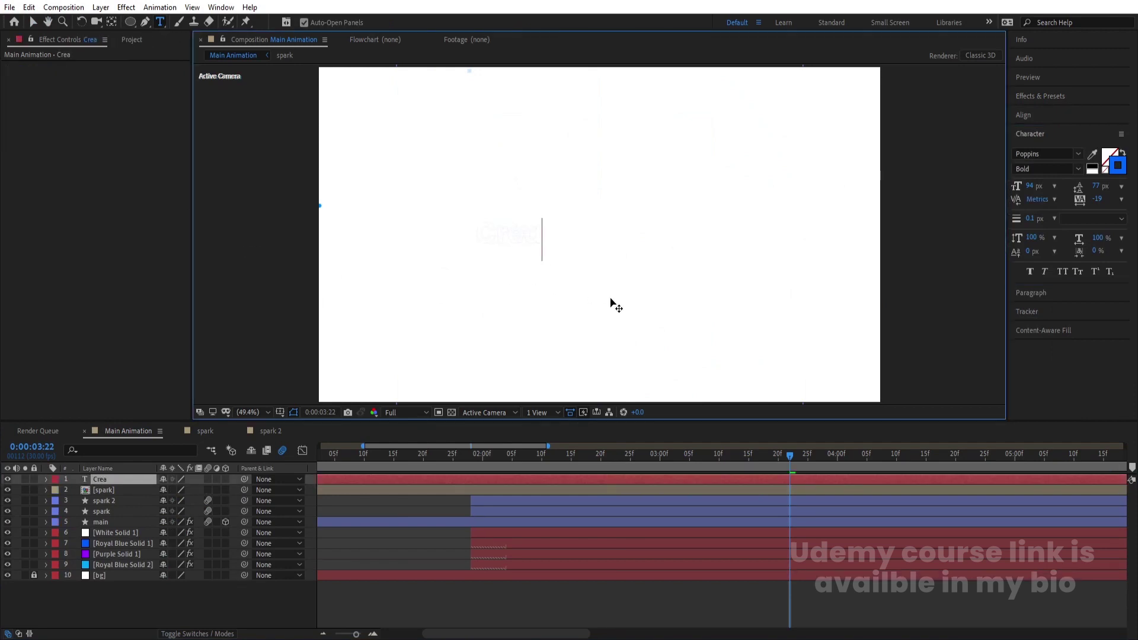
{"action": "type", "text": "tive"}
Step: Format the whole Creative text with a near-black fill, no stroke and a font size of 209 px
{"action": "key", "text": "ctrl+a"}
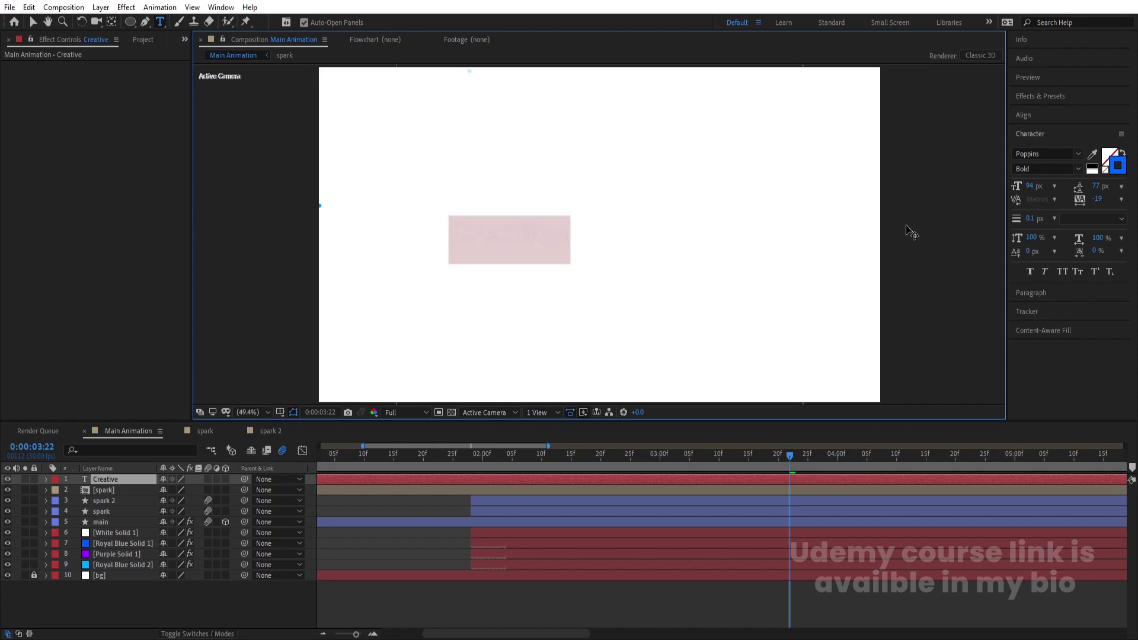
{"action": "left_click", "coordinate": [1107, 172]}
{"action": "left_click", "coordinate": [1106, 158]}
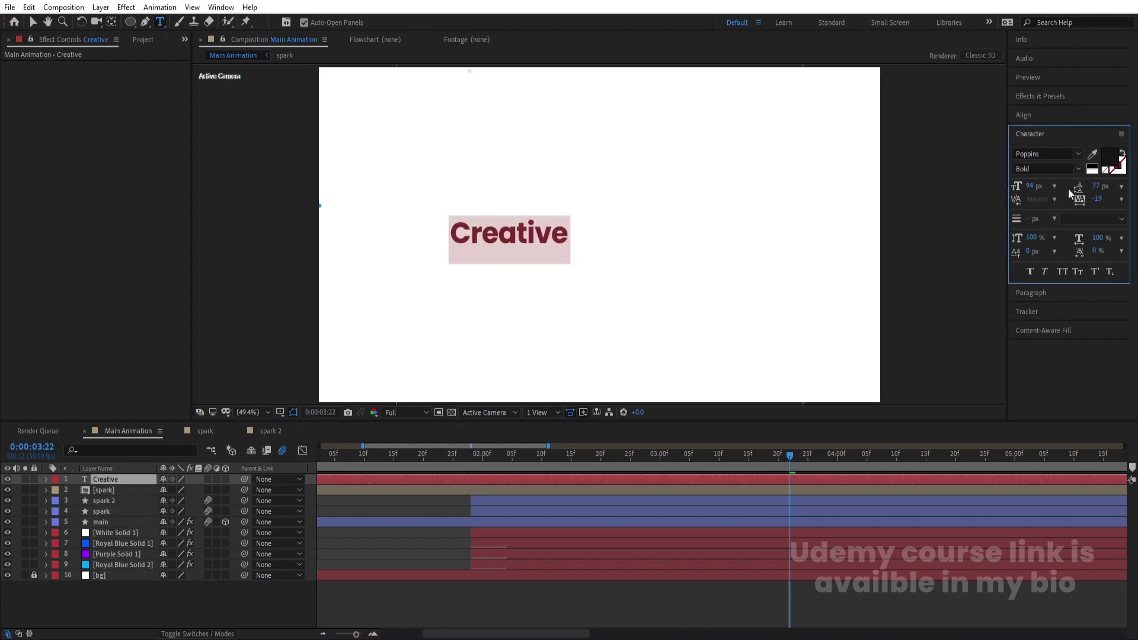
{"action": "left_click_drag", "start_coordinate": [1033, 187], "coordinate": [1091, 179]}
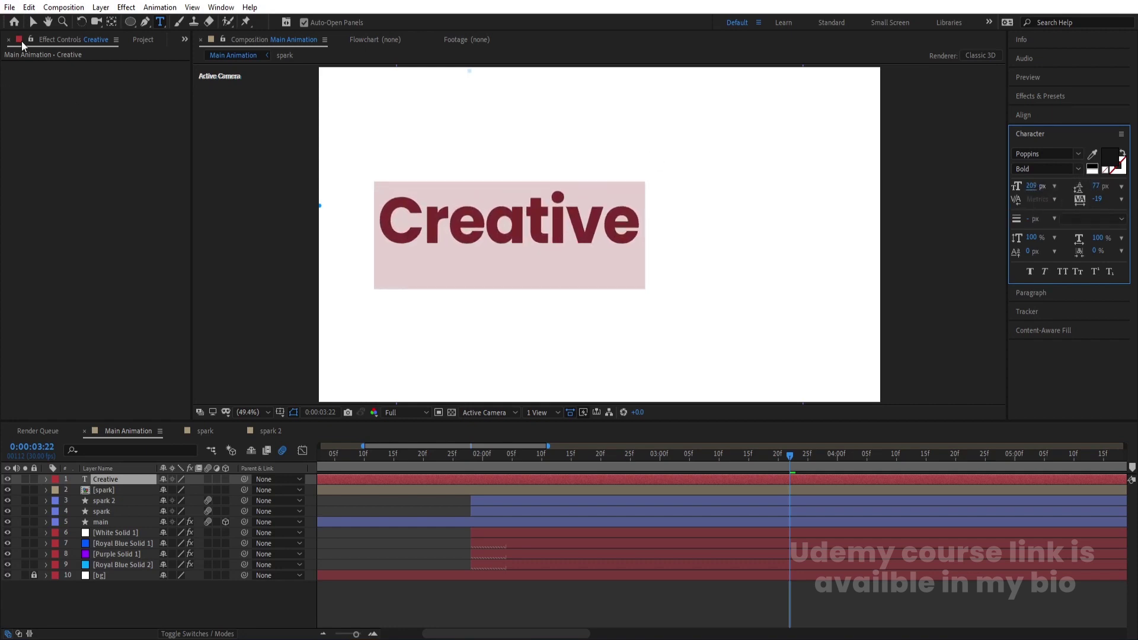
{"action": "left_click", "coordinate": [34, 24]}
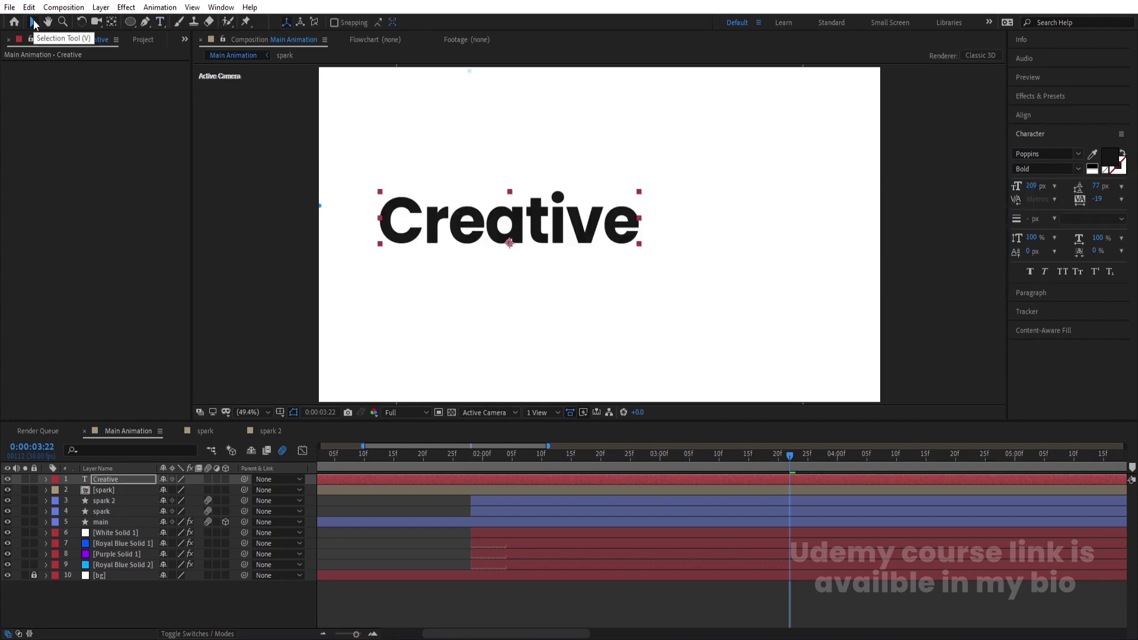
Step: Centre the Creative layer's anchor point and align the text horizontally and vertically to the composition's centre
{"action": "key", "text": "ctrl+alt+Home"}
{"action": "left_click", "coordinate": [1024, 116]}
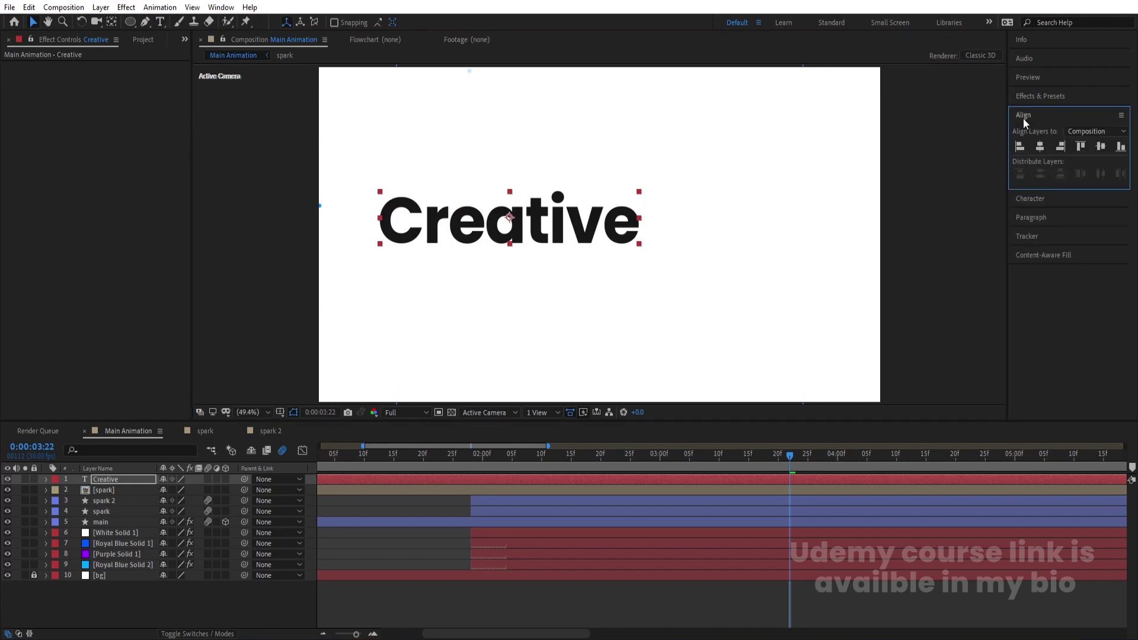
{"action": "left_click", "coordinate": [1040, 146]}
{"action": "left_click", "coordinate": [1101, 147]}
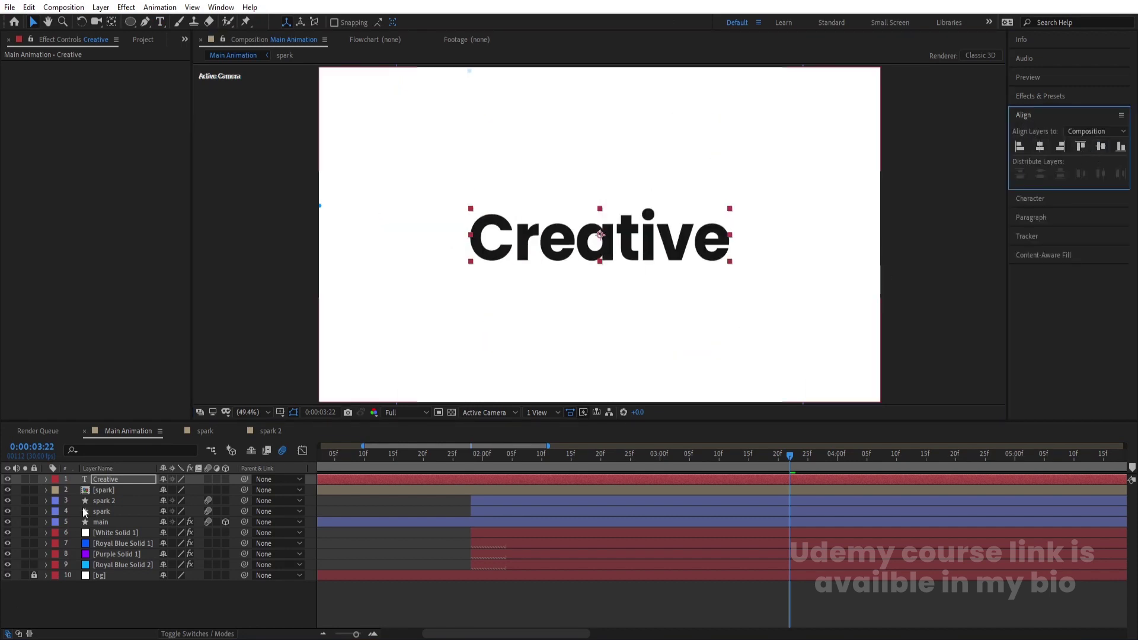
Step: Trim the Creative text layer's start to 0:00:03:22
{"action": "left_click", "coordinate": [103, 470]}
{"action": "left_click", "coordinate": [95, 478]}
{"action": "key", "text": "alt+bracketleft"}
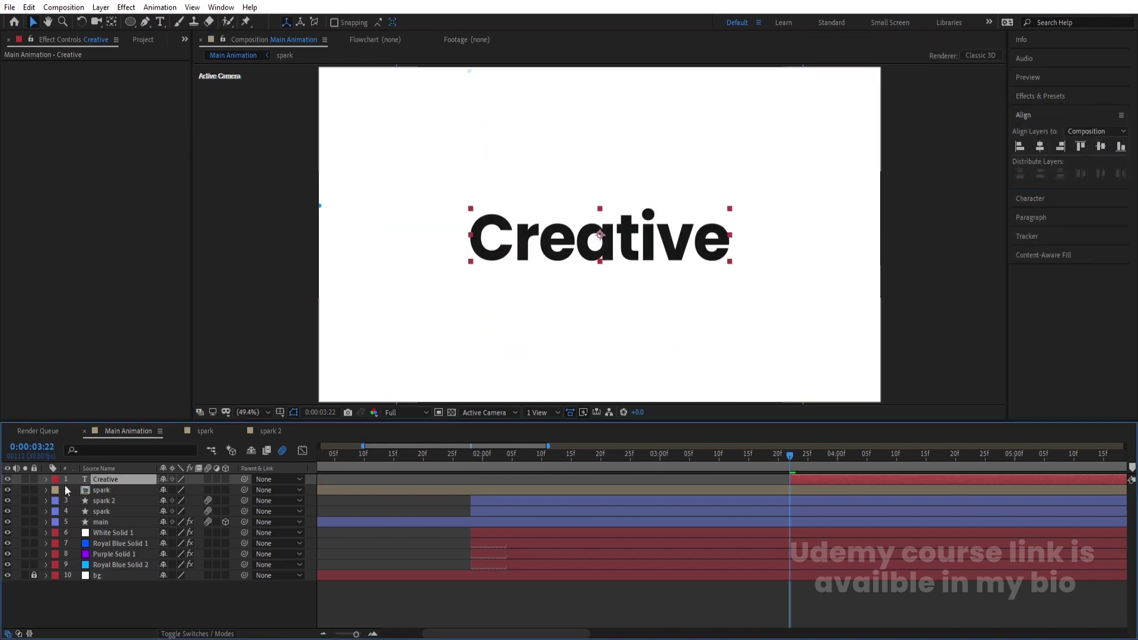
Step: Add an Opacity text animator to the Creative layer and set its opacity to 0%
{"action": "left_click", "coordinate": [46, 479]}
{"action": "left_click", "coordinate": [232, 491]}
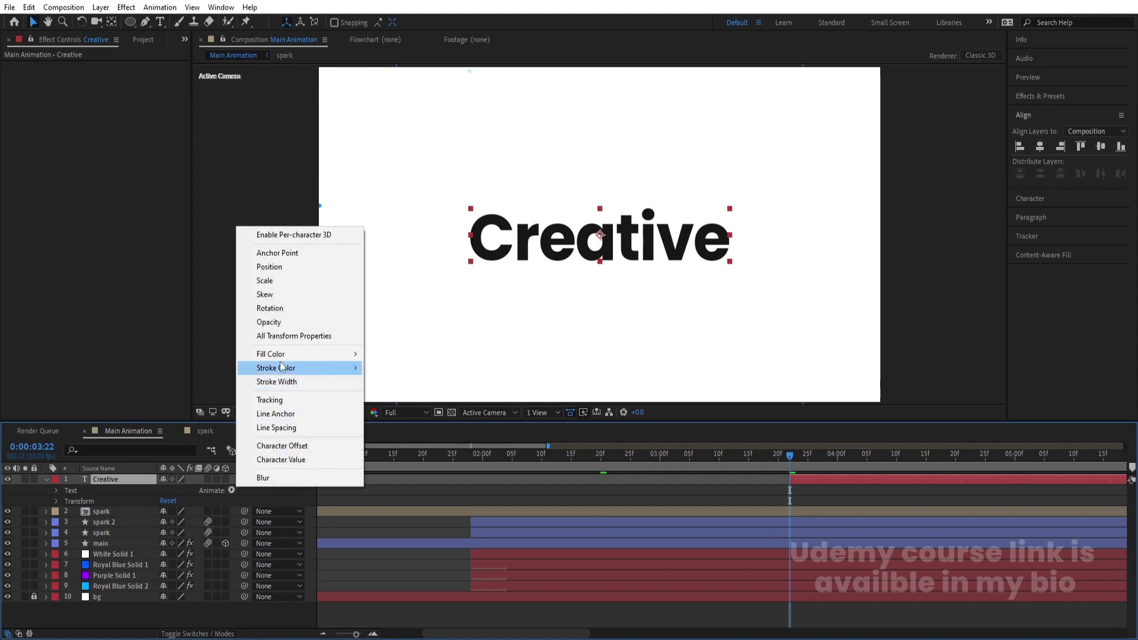
{"action": "left_click", "coordinate": [270, 322]}
{"action": "left_click_drag", "start_coordinate": [161, 550], "coordinate": [8, 558]}
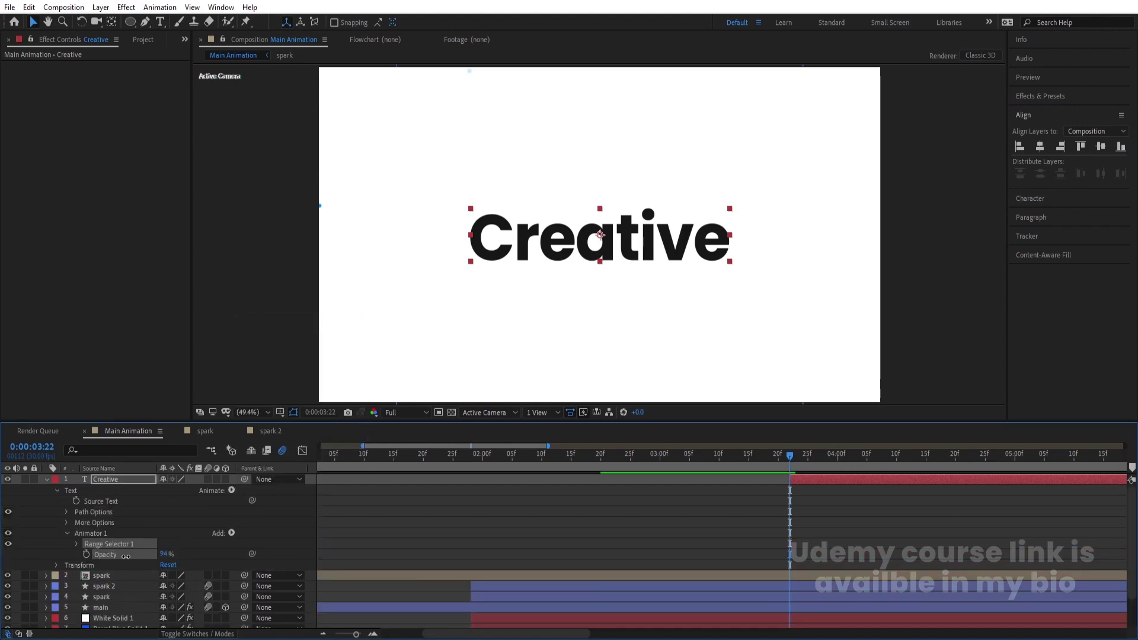
Step: Keyframe the range selector's Start from 0% at 0:00:03:22 to 100% at 0:00:04:26
{"action": "left_click", "coordinate": [77, 543]}
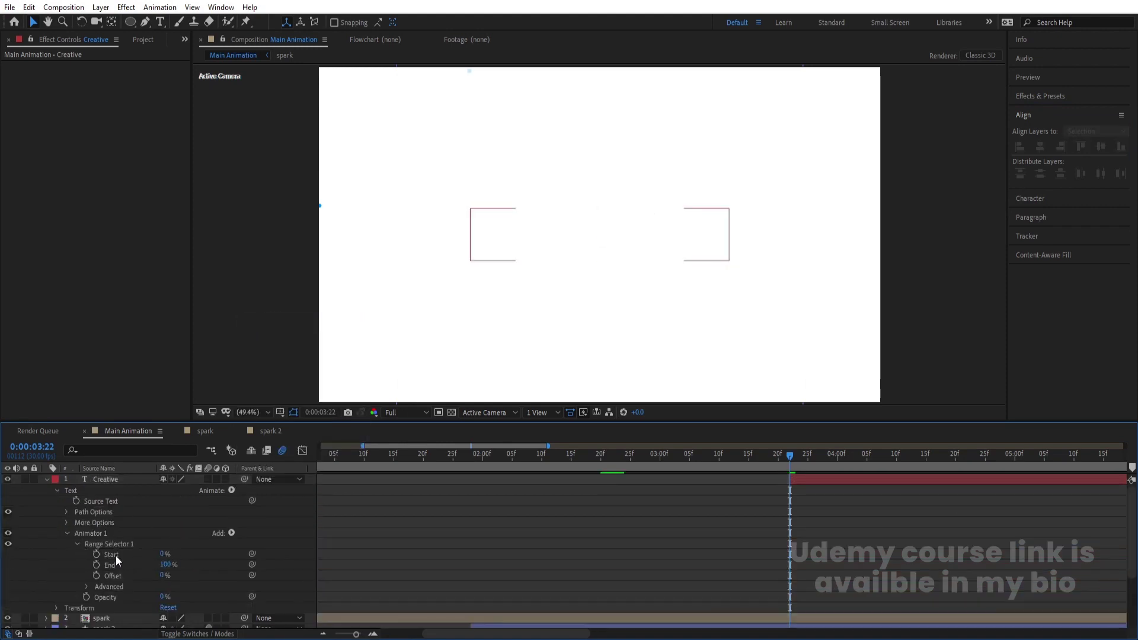
{"action": "left_click", "coordinate": [96, 553]}
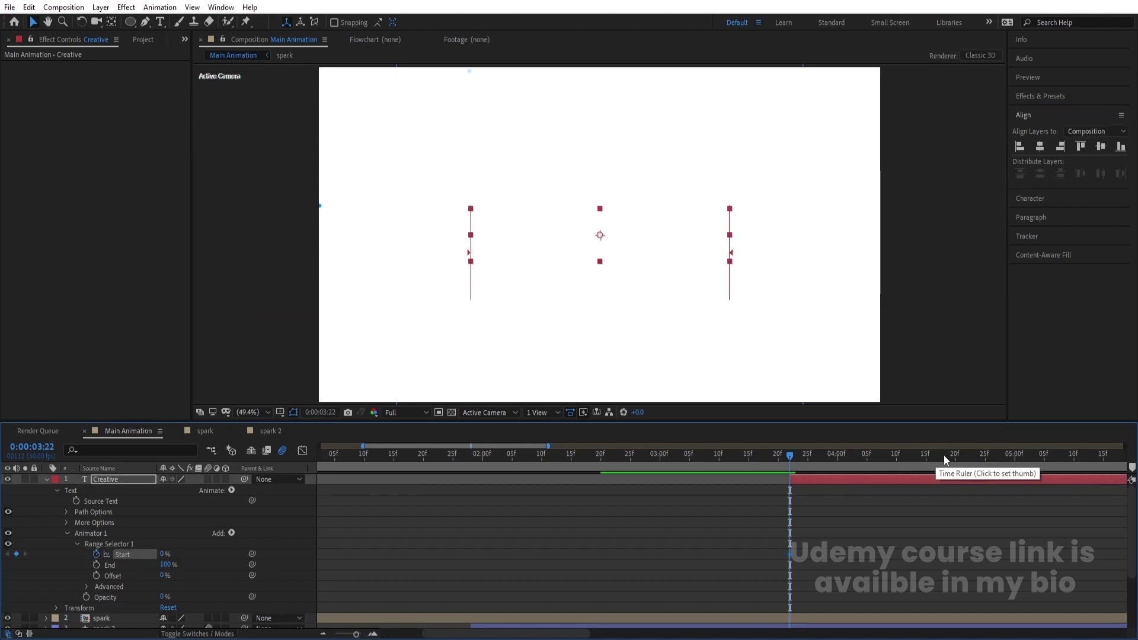
{"action": "left_click_drag", "start_coordinate": [957, 454], "coordinate": [991, 457]}
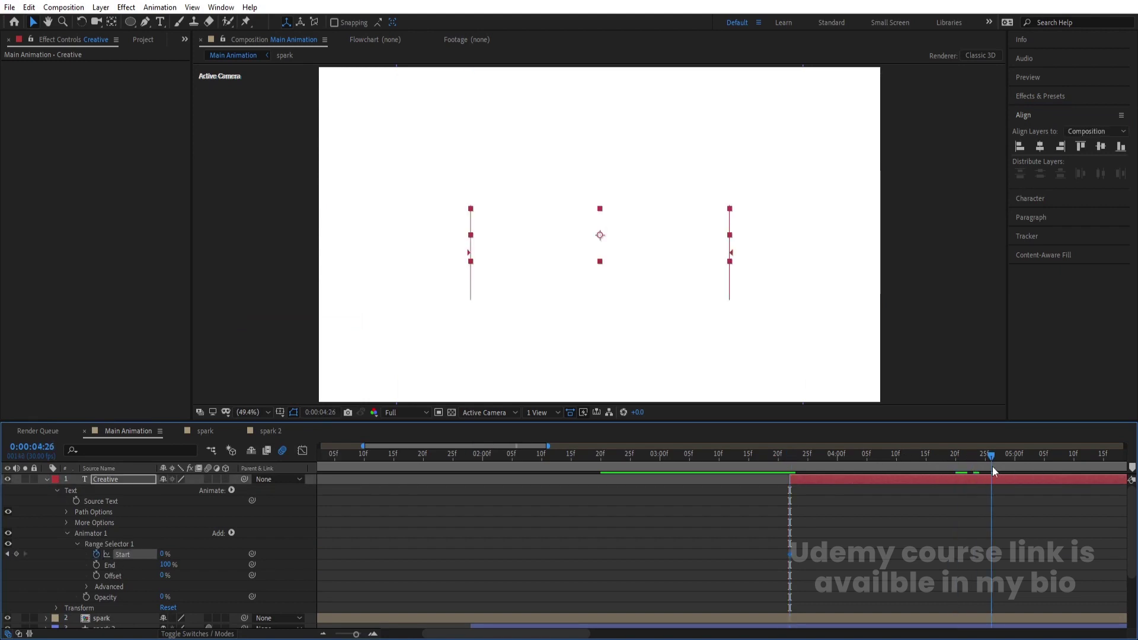
{"action": "left_click_drag", "start_coordinate": [164, 553], "coordinate": [453, 548]}
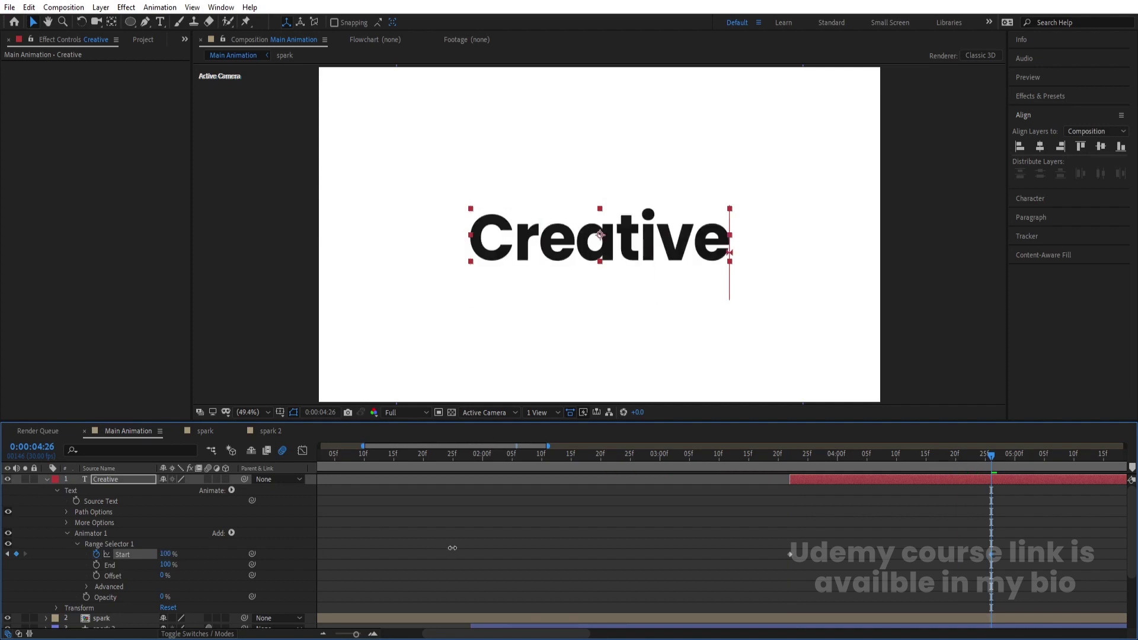
Step: Remove the Start keyframe at 0:00:04:26 and return the composition view to Active Camera
{"action": "left_click_drag", "start_coordinate": [733, 535], "coordinate": [1089, 582]}
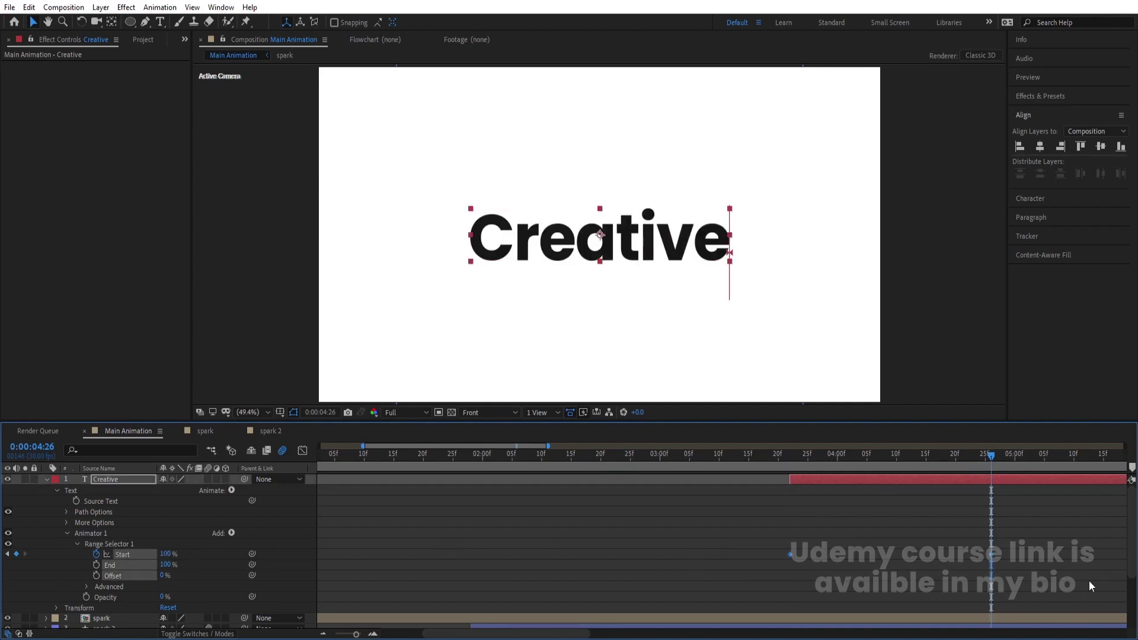
{"action": "key", "text": "F10"}
{"action": "key", "text": "Delete"}
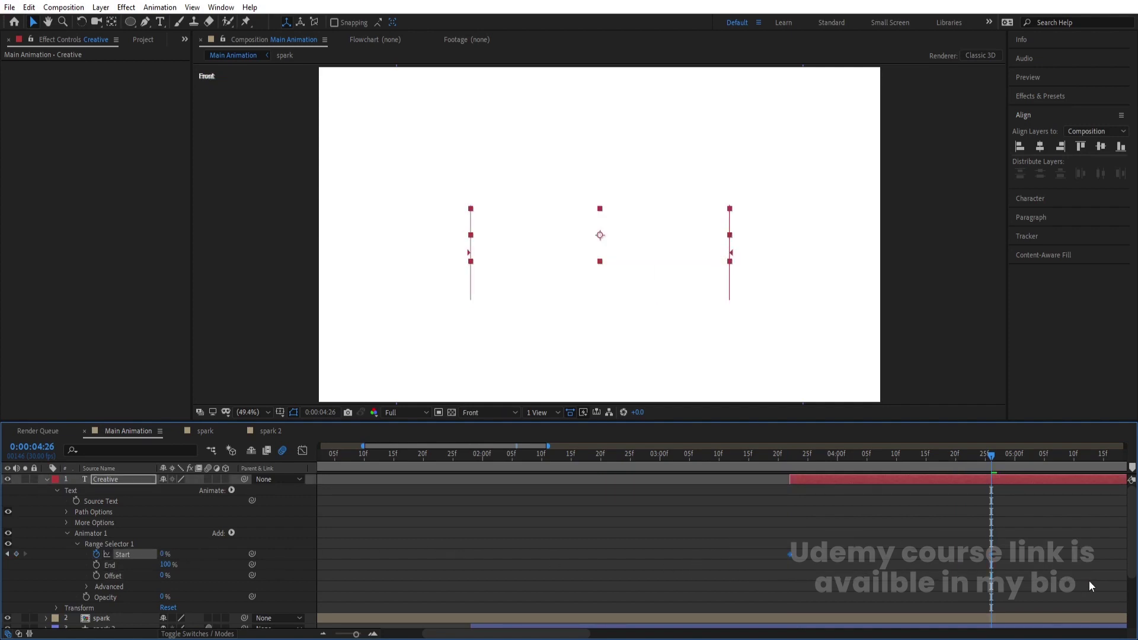
{"action": "left_click", "coordinate": [492, 413]}
{"action": "left_click", "coordinate": [482, 449]}
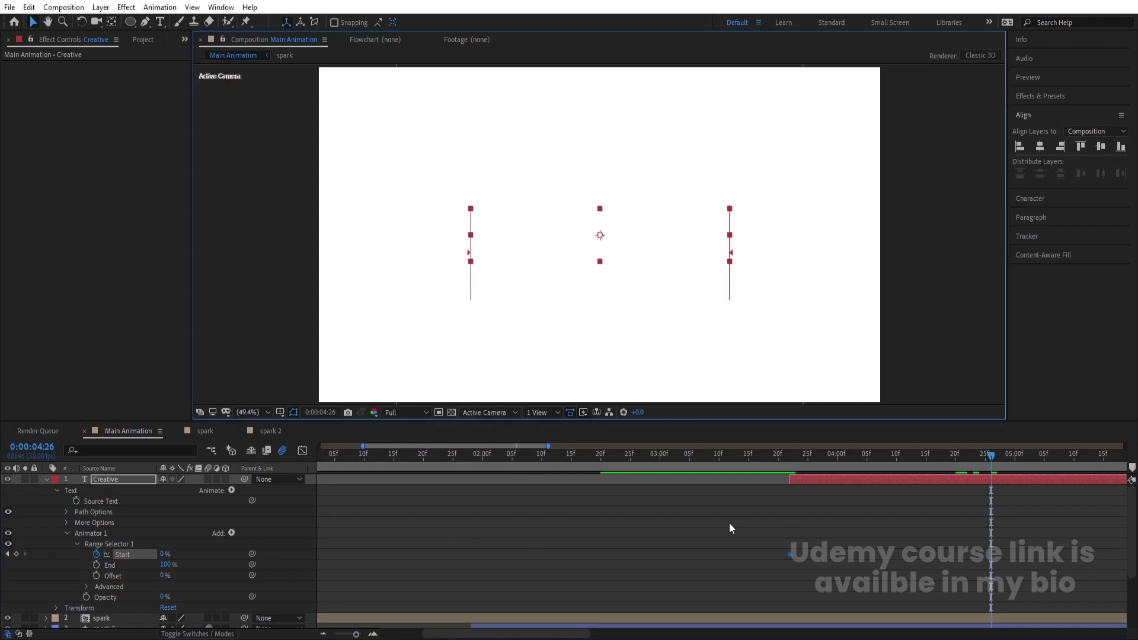
{"action": "left_click", "coordinate": [1045, 571]}
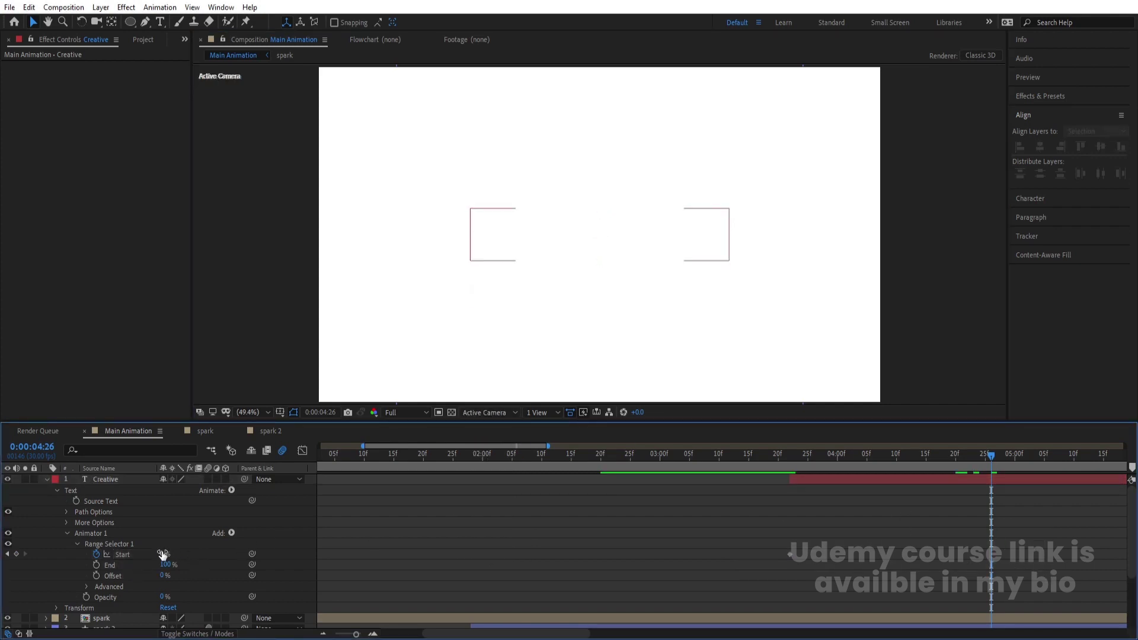
Step: Keyframe the range selector's Start at 100% at 0:00:04:26 and apply Easy Ease to both Start keyframes
{"action": "left_click_drag", "start_coordinate": [163, 555], "coordinate": [587, 540]}
{"action": "left_click_drag", "start_coordinate": [680, 507], "coordinate": [1125, 590]}
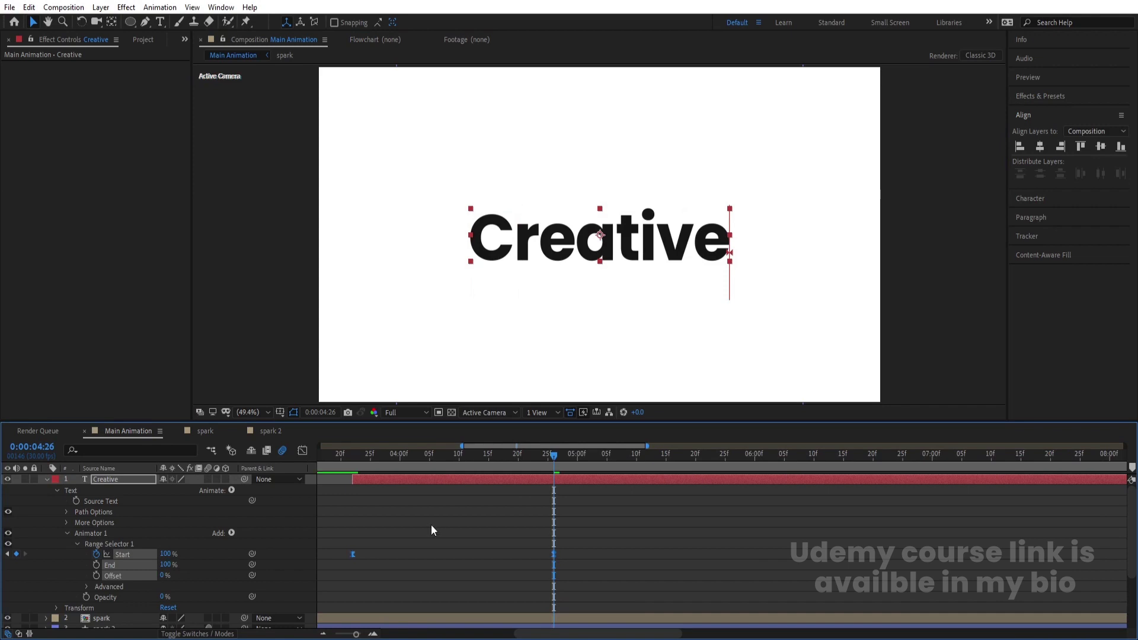
Step: Reshape the Start speed curve by lengthening the influence handles of both keyframes, and preview the text reveal from 0:00:03:22
{"action": "key", "text": "shift+F3"}
{"action": "left_click_drag", "start_coordinate": [319, 540], "coordinate": [590, 605]}
{"action": "left_click_drag", "start_coordinate": [520, 596], "coordinate": [481, 596]}
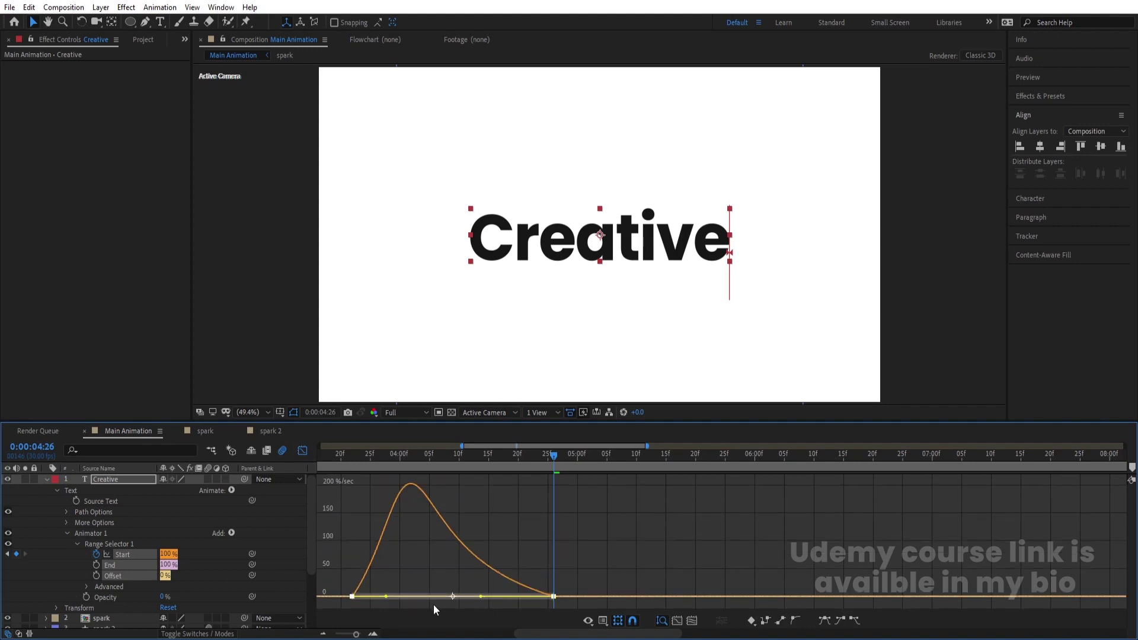
{"action": "left_click_drag", "start_coordinate": [387, 597], "coordinate": [423, 591]}
{"action": "left_click", "coordinate": [303, 451]}
{"action": "left_click", "coordinate": [351, 458]}
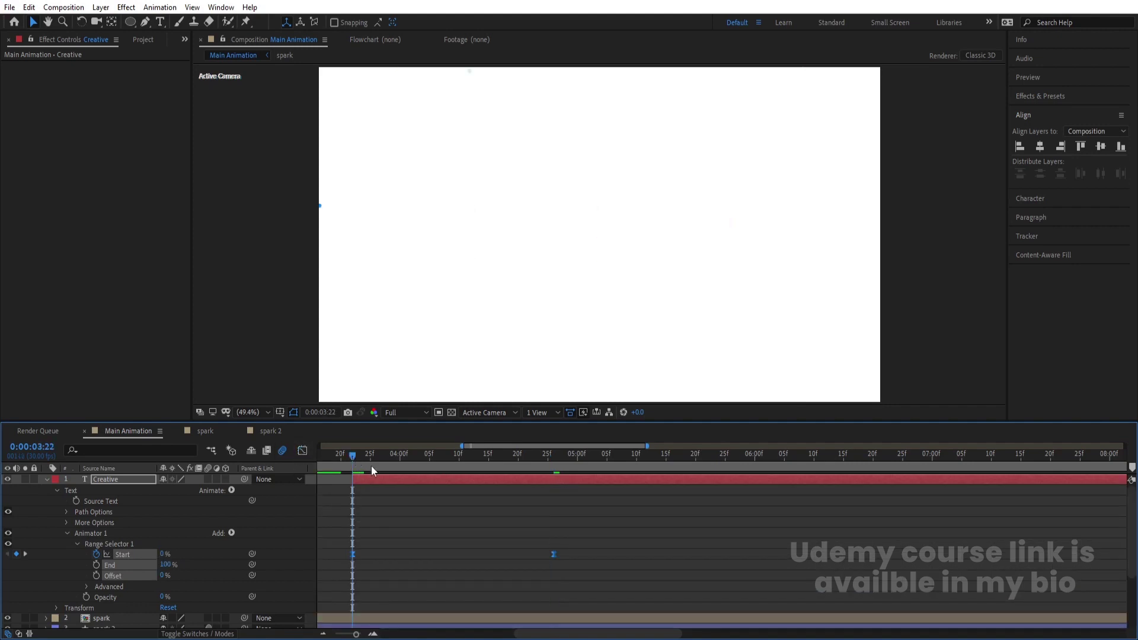
{"action": "key", "text": "space"}
{"action": "key", "text": "space"}
{"action": "left_click", "coordinate": [405, 528]}
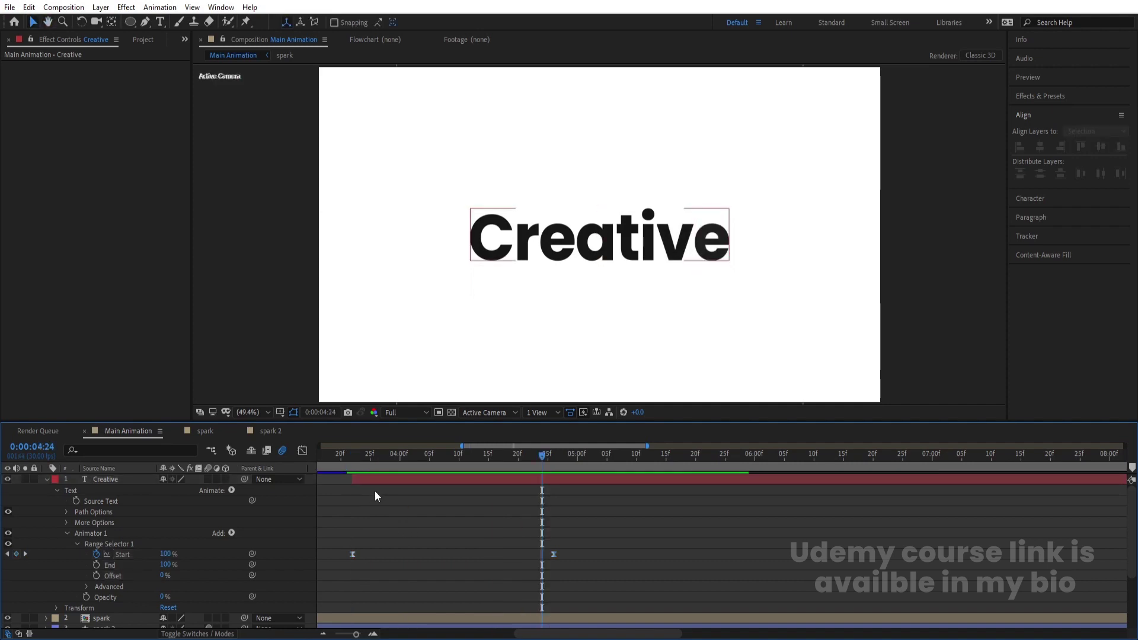
Step: Change the Creative text's fill color to blue 0048FF
{"action": "left_click", "coordinate": [357, 479]}
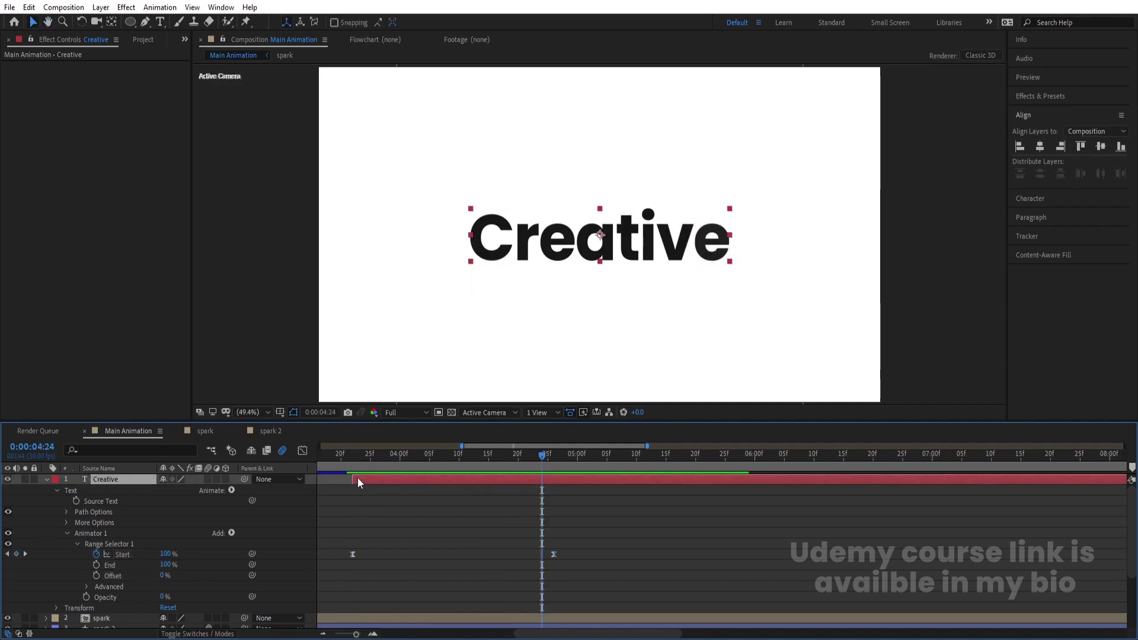
{"action": "left_click", "coordinate": [1030, 199]}
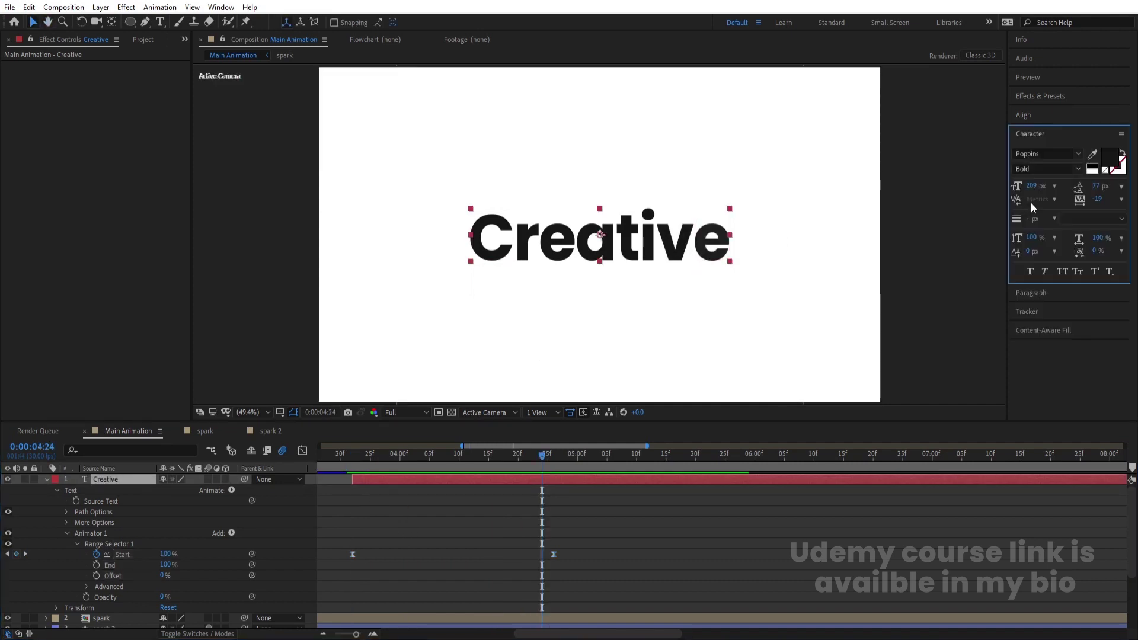
{"action": "left_click", "coordinate": [1108, 162]}
{"action": "left_click", "coordinate": [215, 272]}
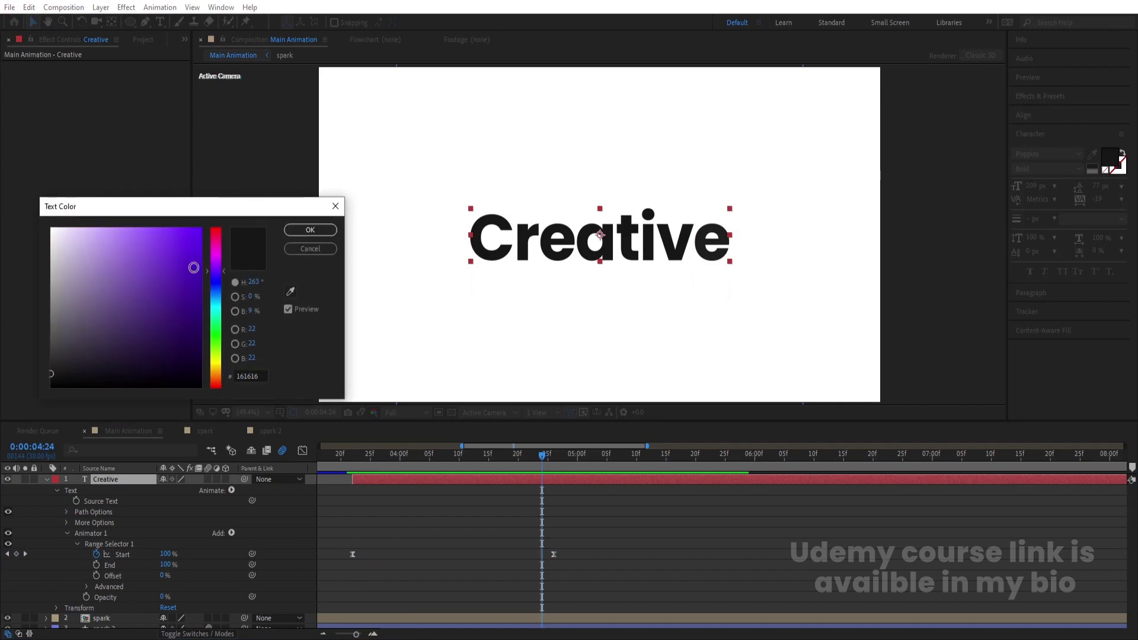
{"action": "left_click_drag", "start_coordinate": [194, 268], "coordinate": [245, 194]}
{"action": "left_click_drag", "start_coordinate": [216, 276], "coordinate": [219, 296]}
{"action": "left_click_drag", "start_coordinate": [217, 296], "coordinate": [216, 292]}
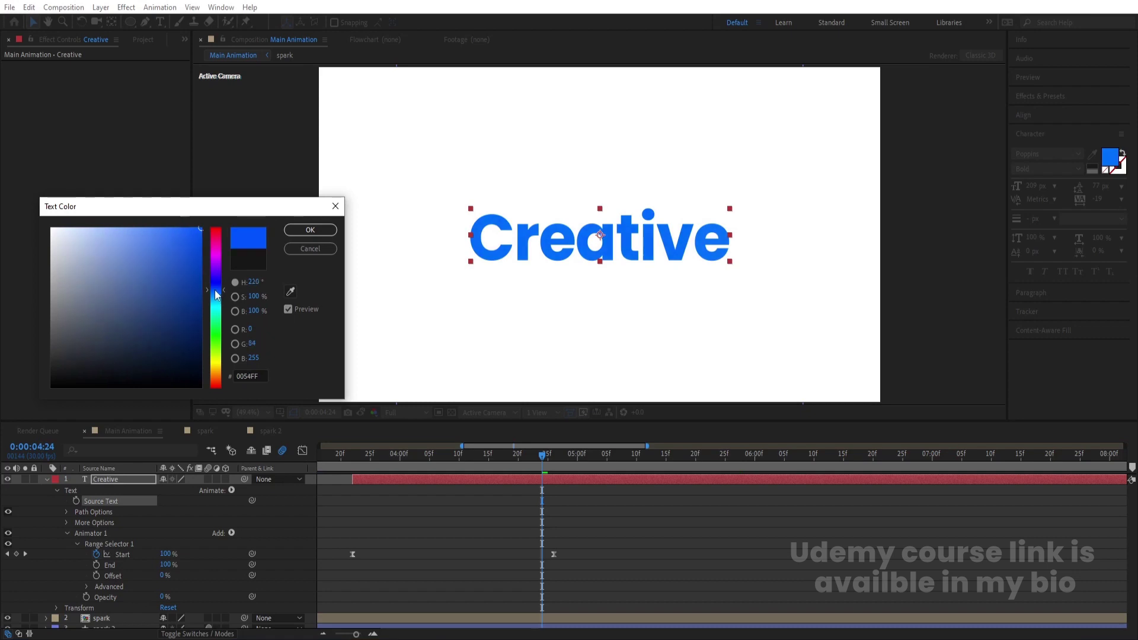
{"action": "left_click", "coordinate": [249, 376]}
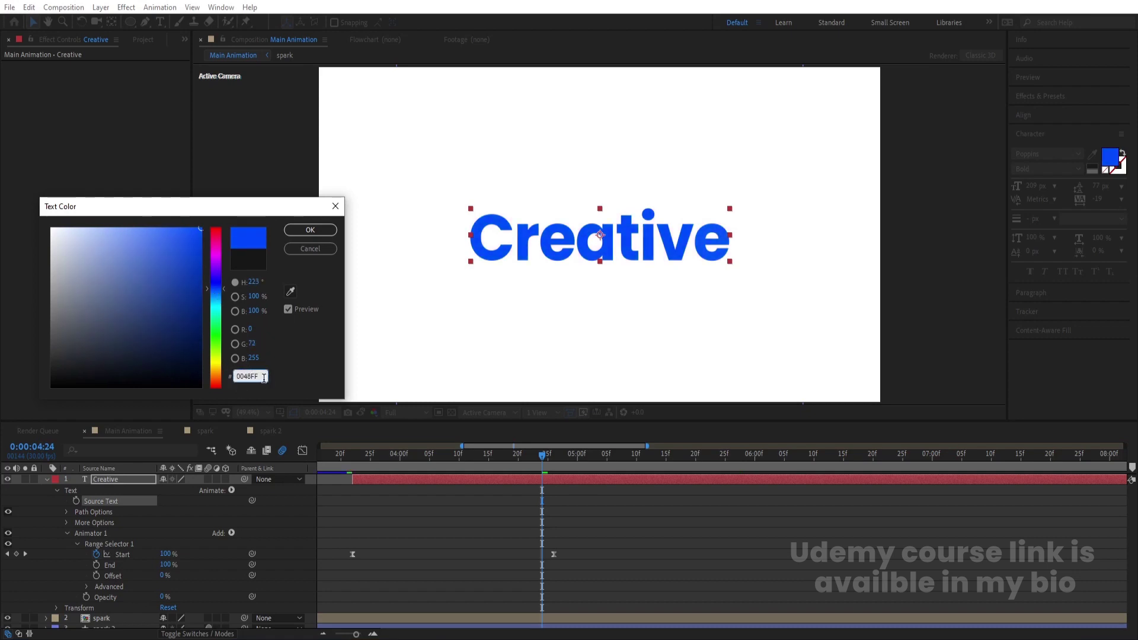
{"action": "left_click", "coordinate": [310, 229]}
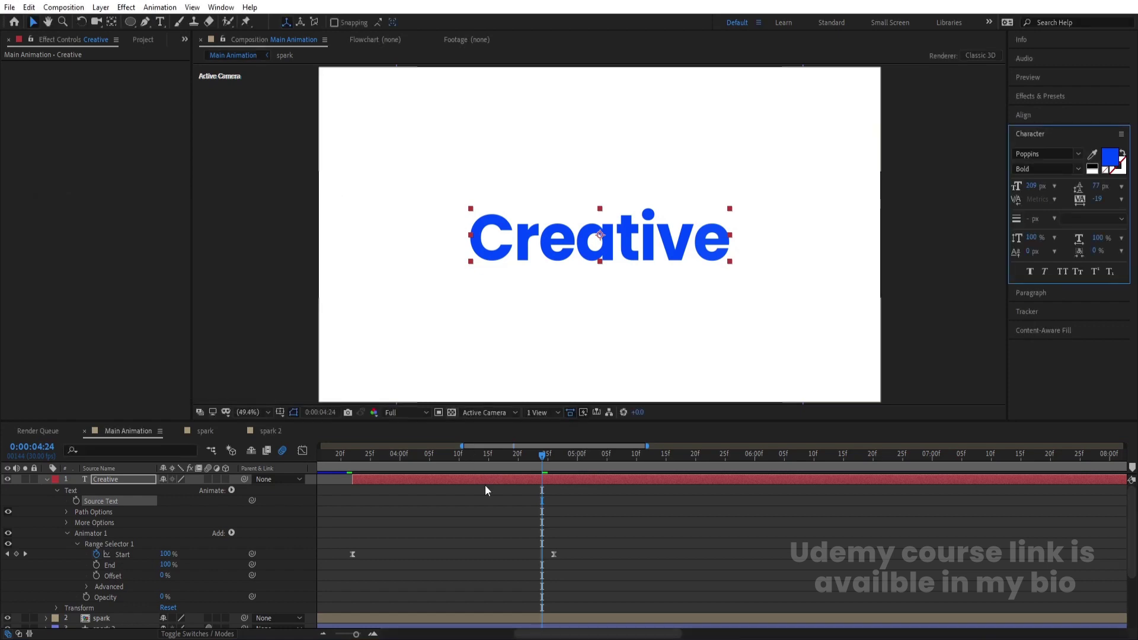
Step: Duplicate the Creative layer and shift the copy so it starts at about 0:00:04:00
{"action": "left_click", "coordinate": [409, 492]}
{"action": "left_click", "coordinate": [362, 480]}
{"action": "key", "text": "ctrl+d"}
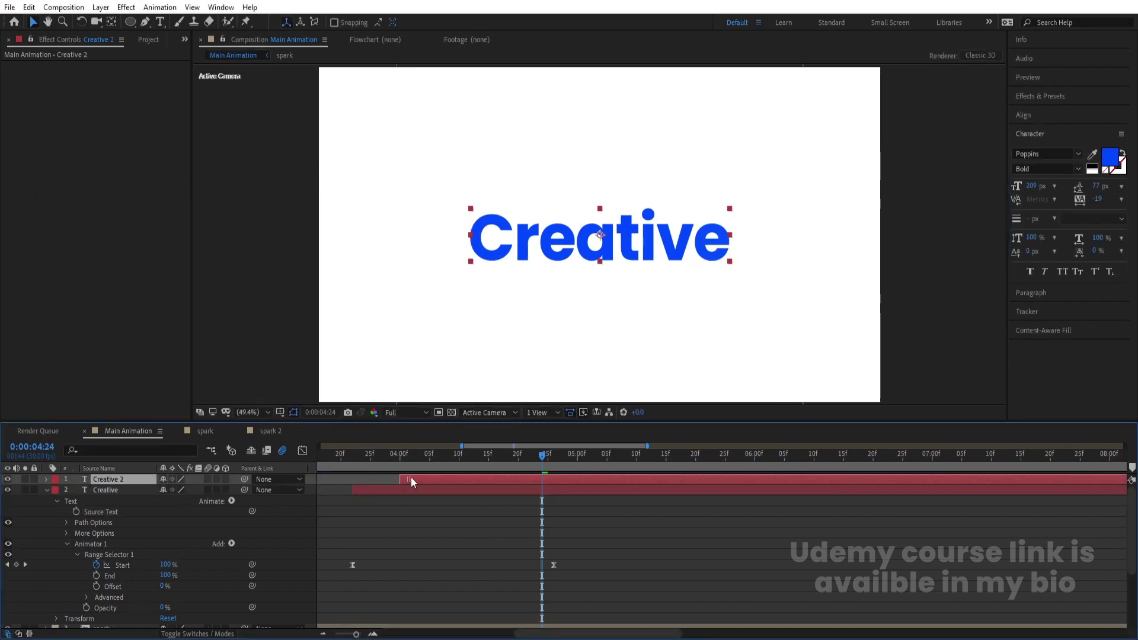
Step: Give the original Creative layer no fill and a blue 0048FF stroke
{"action": "left_click", "coordinate": [360, 492]}
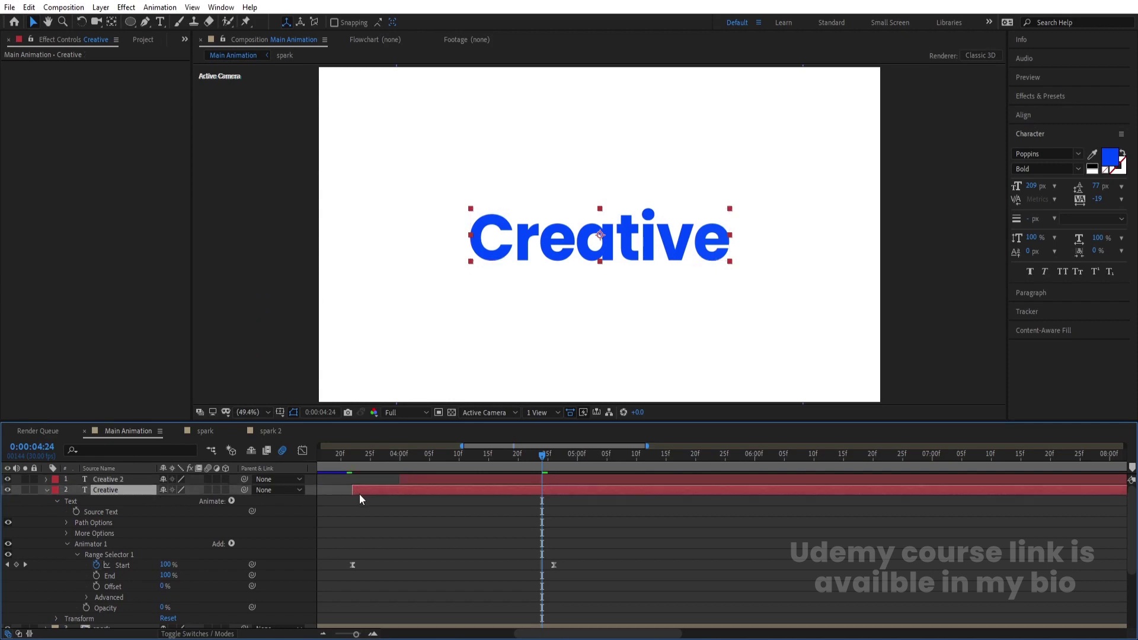
{"action": "left_click", "coordinate": [1106, 172]}
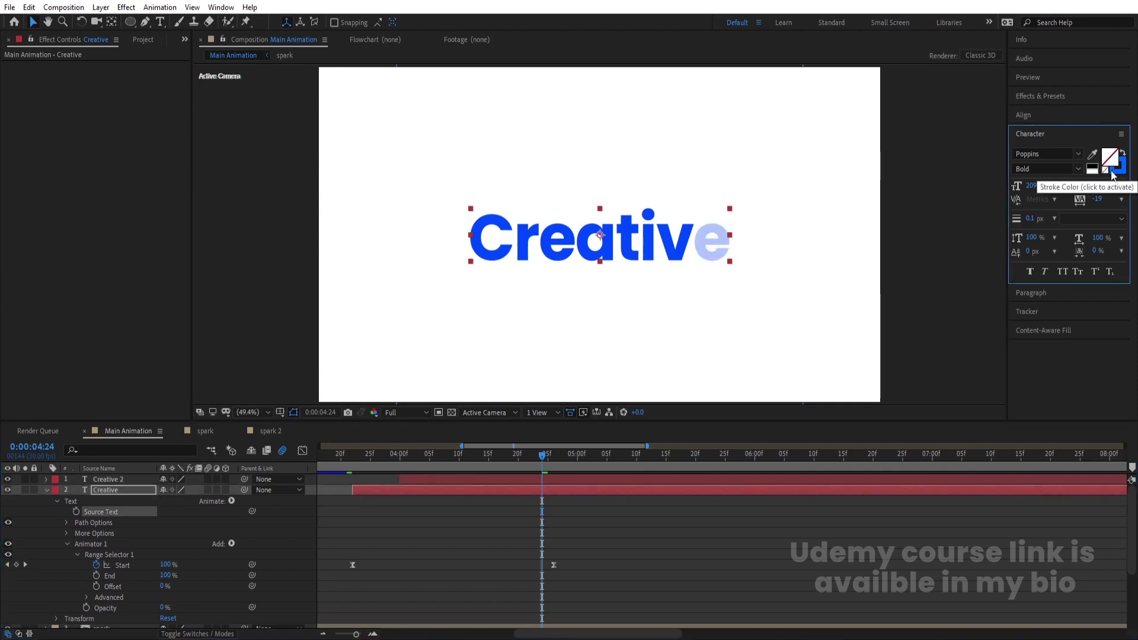
{"action": "left_click", "coordinate": [1112, 173]}
{"action": "left_click", "coordinate": [1117, 172]}
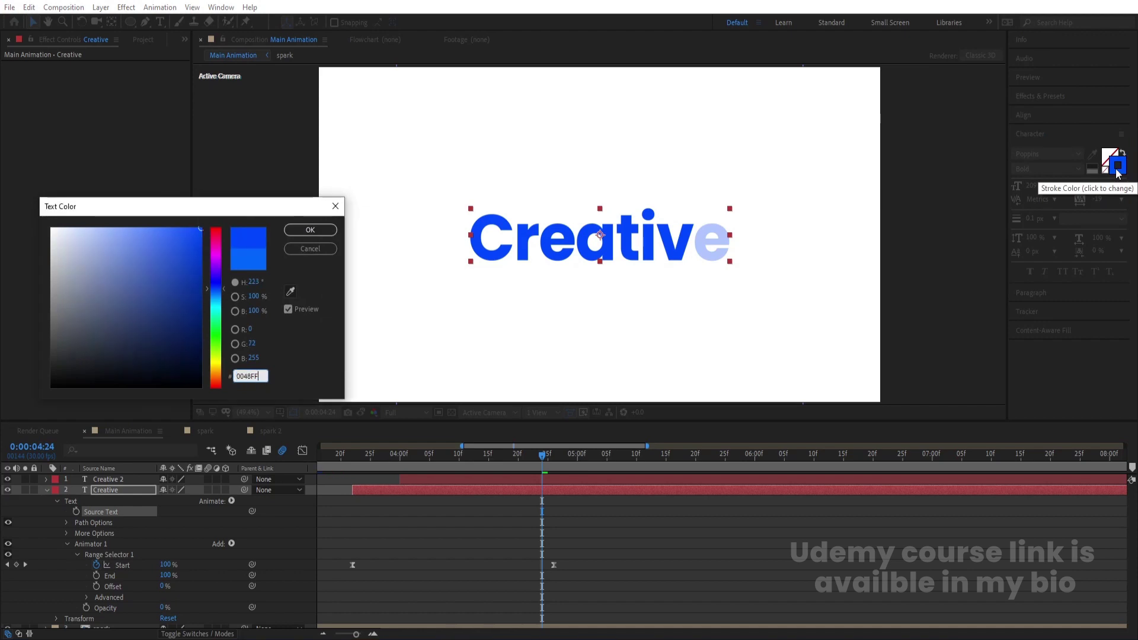
{"action": "key", "text": "Return"}
{"action": "left_click", "coordinate": [422, 515]}
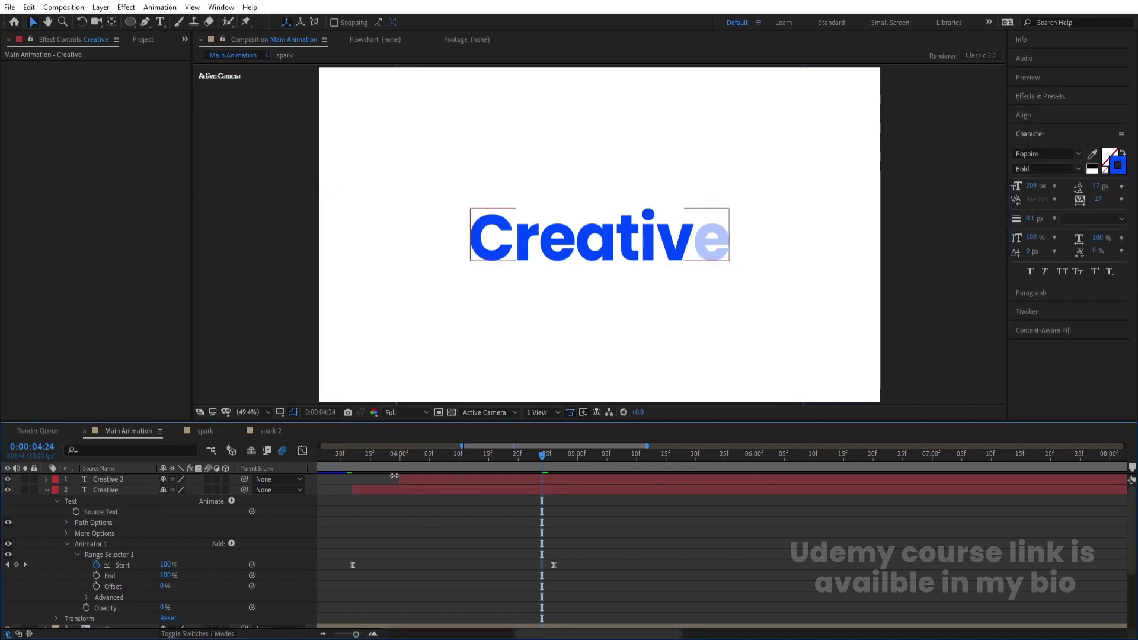
Step: Set the original Creative layer's stroke width to 1 px and preview the outlined reveal
{"action": "left_click", "coordinate": [372, 458]}
{"action": "left_click", "coordinate": [382, 491]}
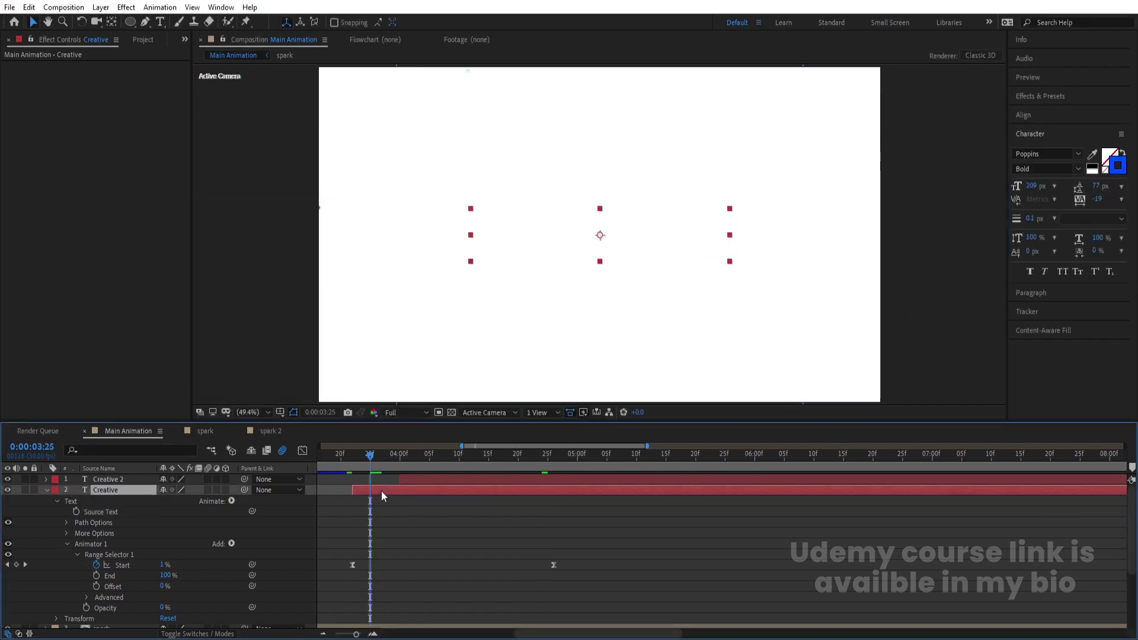
{"action": "left_click", "coordinate": [1037, 218]}
{"action": "type", "text": "1"}
{"action": "key", "text": "Return"}
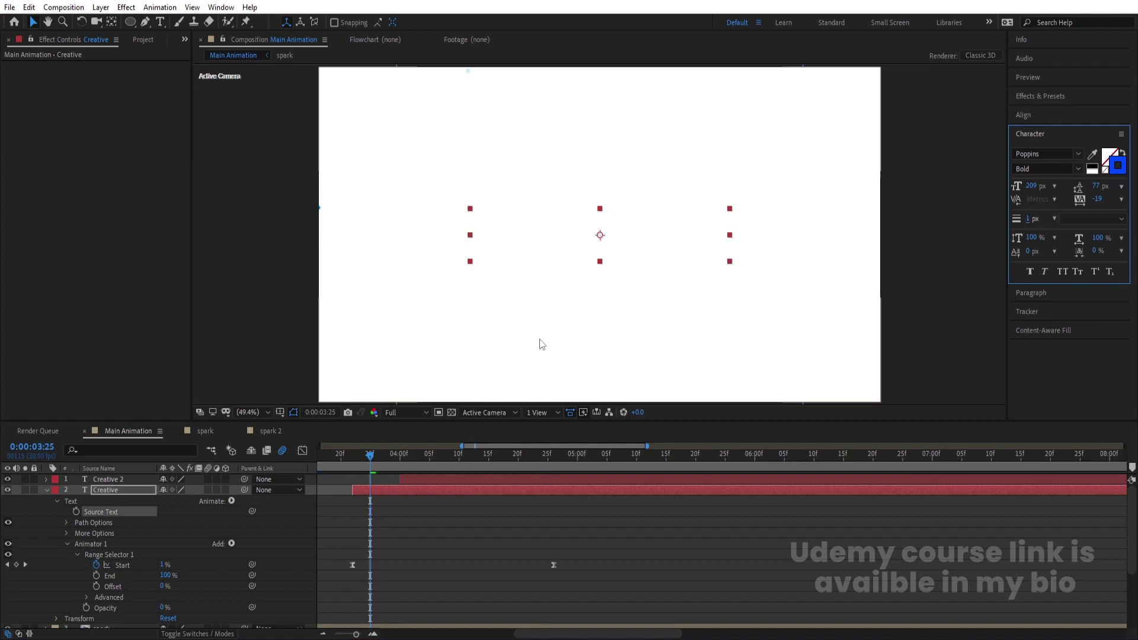
{"action": "left_click", "coordinate": [478, 383]}
{"action": "key", "text": "space"}
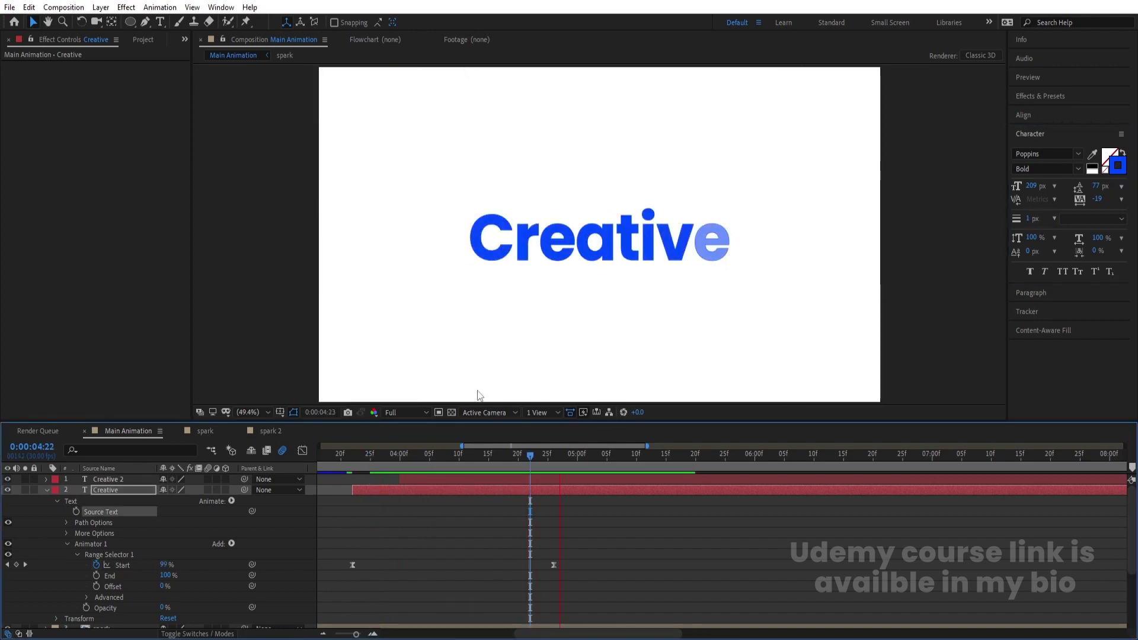
{"action": "key", "text": "space"}
{"action": "left_click", "coordinate": [391, 505]}
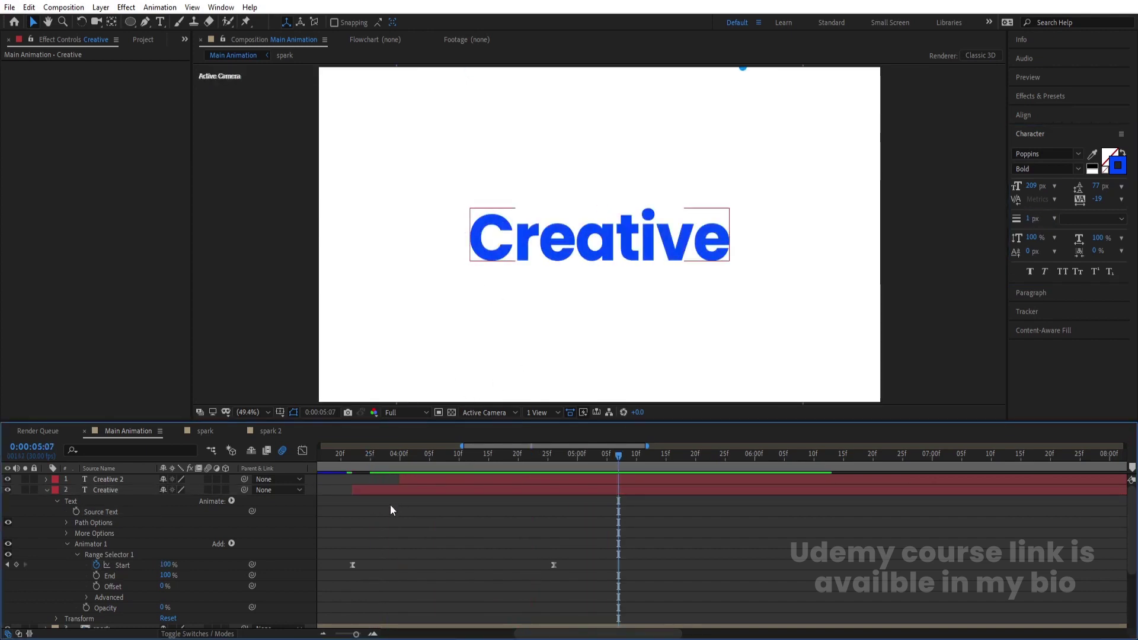
Step: Collapse the layer properties and duplicate the outlined Creative layer
{"action": "key", "text": "u"}
{"action": "key", "text": "u"}
{"action": "key", "text": "u"}
{"action": "left_click", "coordinate": [136, 492]}
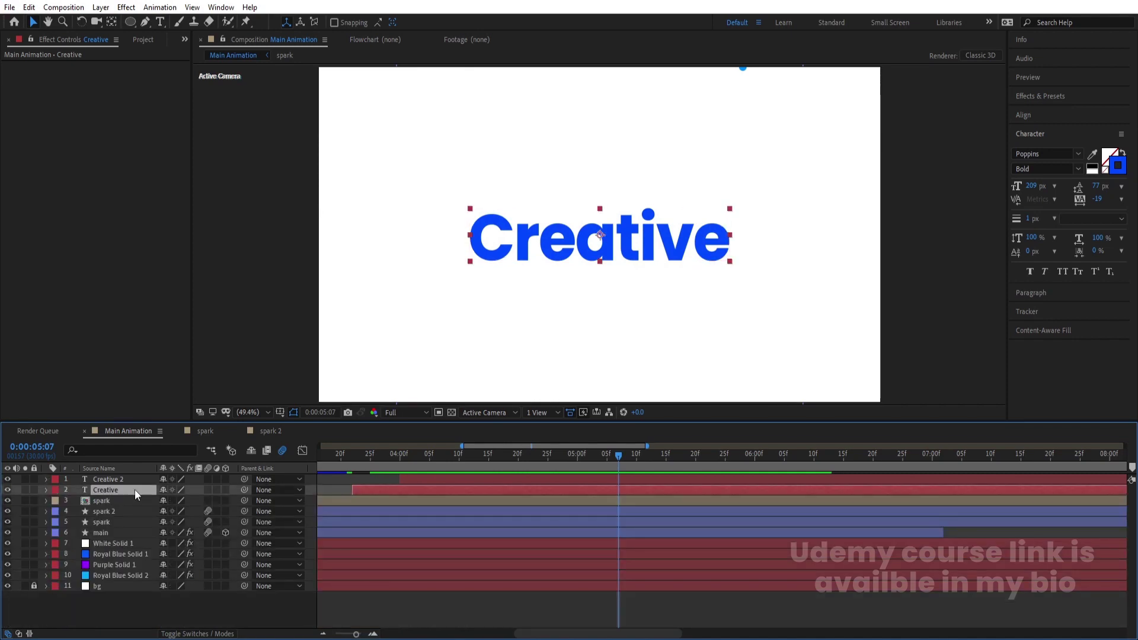
{"action": "key", "text": "ctrl+d"}
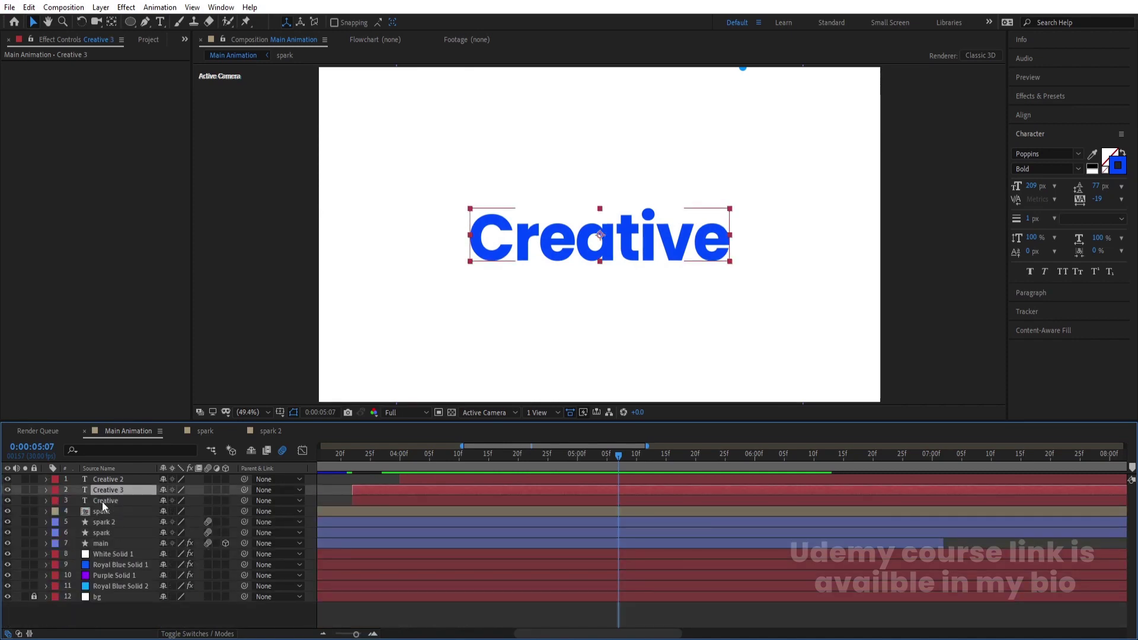
Step: Scale the original Creative outline layer to 470% and set its stroke width to 0.1 px
{"action": "left_click", "coordinate": [102, 501]}
{"action": "key", "text": "s"}
{"action": "left_click_drag", "start_coordinate": [178, 511], "coordinate": [1008, 219]}
{"action": "left_click", "coordinate": [1034, 222]}
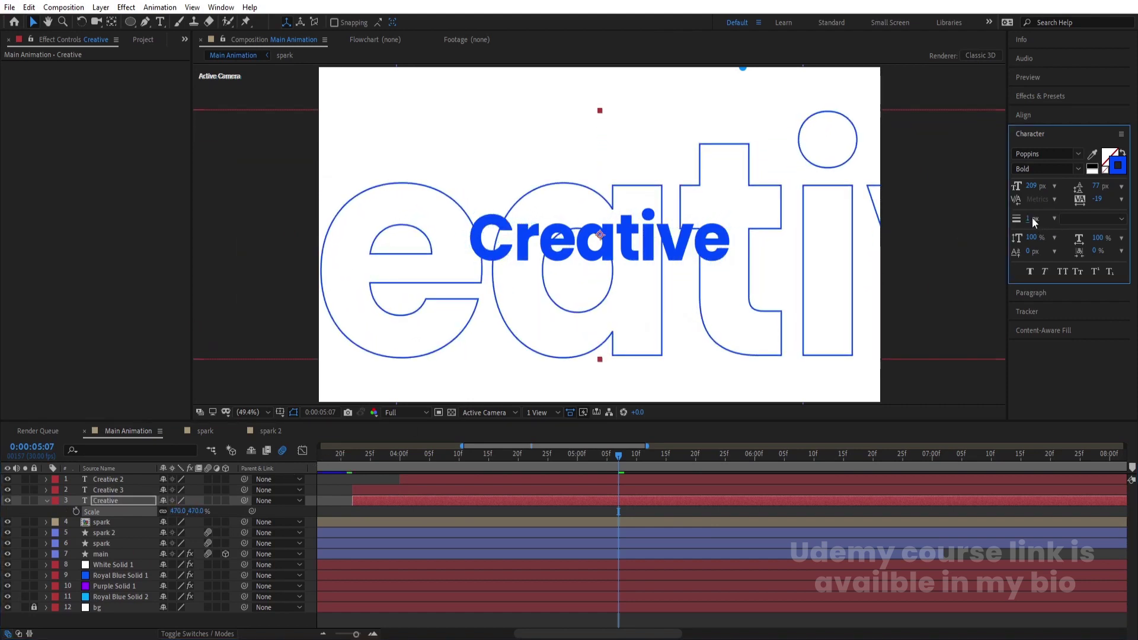
{"action": "type", "text": ".1"}
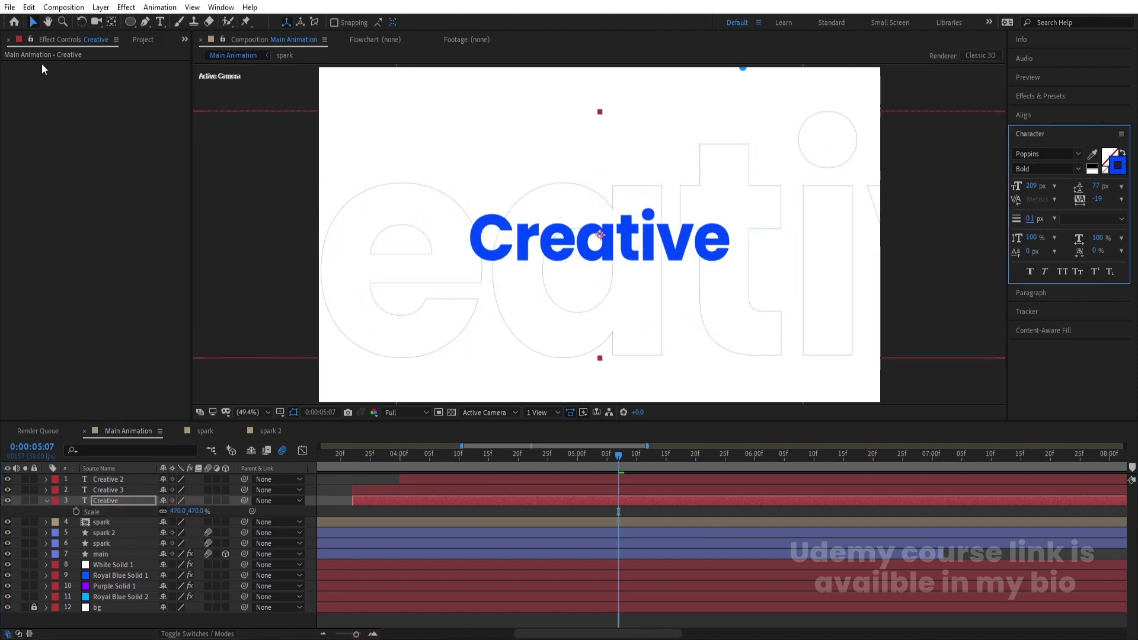
Step: Move the large outlined Creative text up to Y 483.3 and start its layer at 0:00:00:00
{"action": "left_click_drag", "start_coordinate": [536, 318], "coordinate": [538, 292]}
{"action": "key", "text": "Home"}
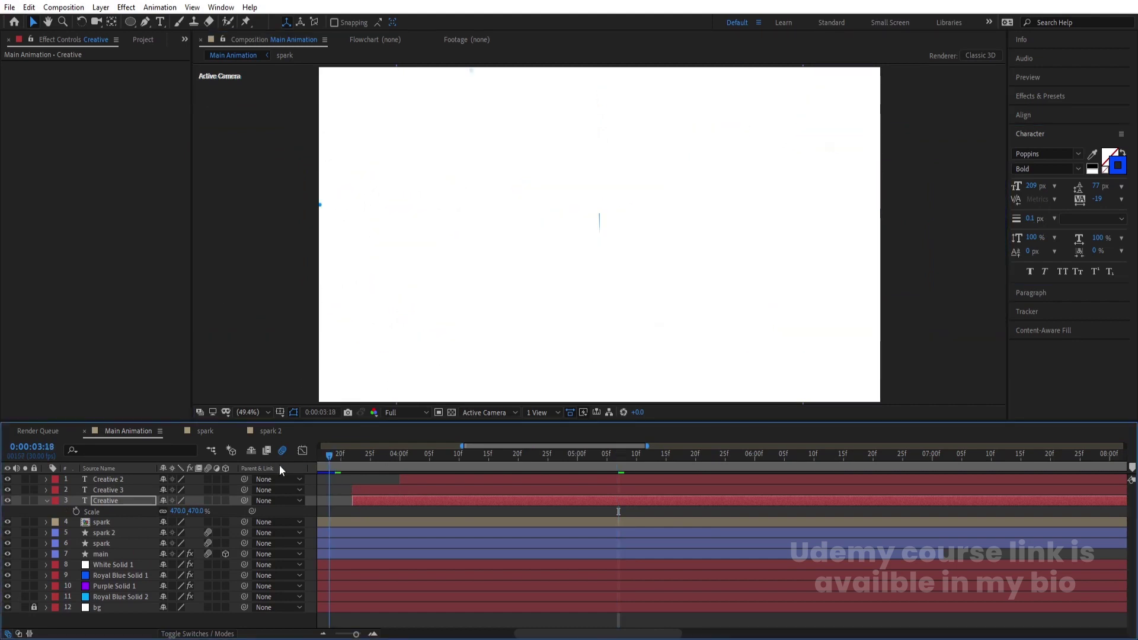
{"action": "key", "text": "bracketleft"}
{"action": "key", "text": "minus"}
{"action": "key", "text": "minus"}
{"action": "key", "text": "minus"}
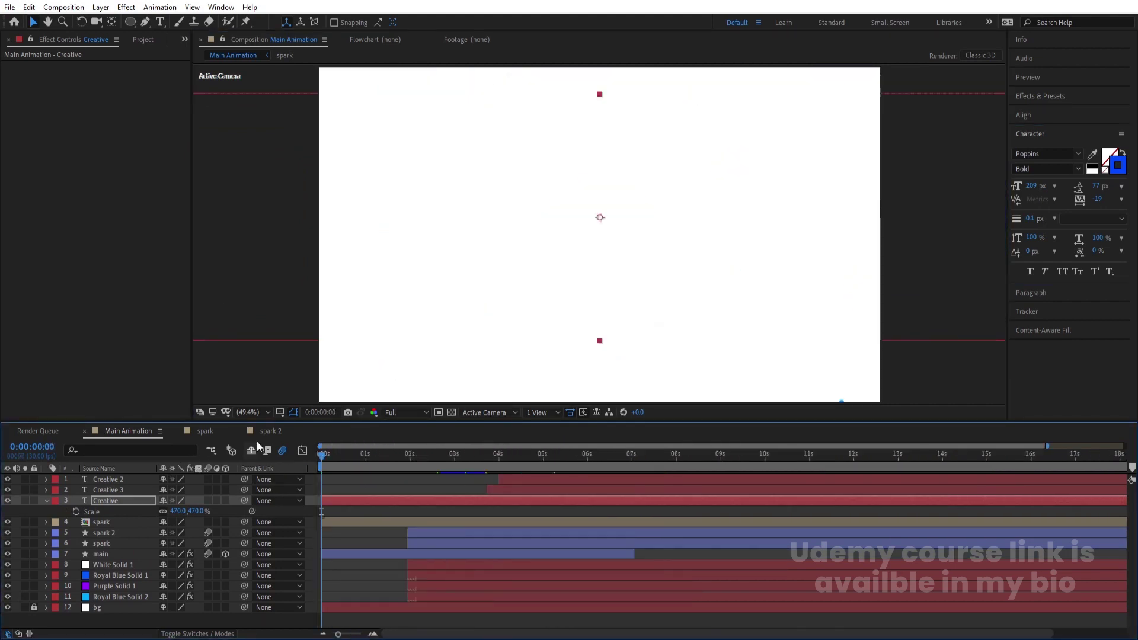
Step: Keyframe the large outlined text's Position from X 2027 at 0:00:00:00 to past the frame's left side at 0:00:07:00, and preview the slide
{"action": "key", "text": "p"}
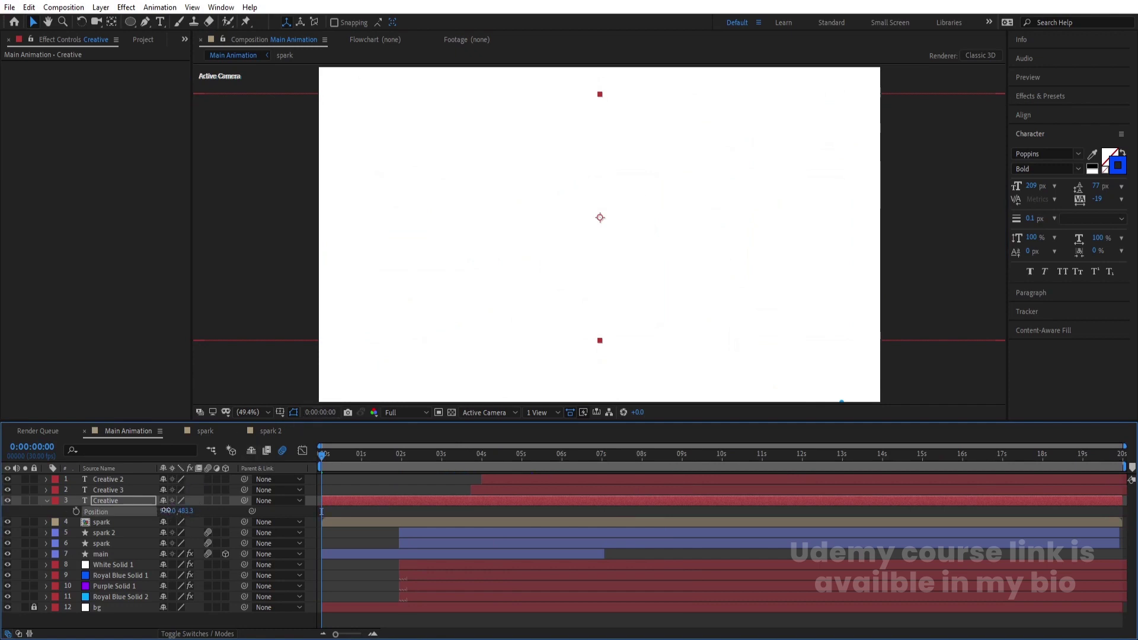
{"action": "left_click_drag", "start_coordinate": [379, 495], "coordinate": [723, 428]}
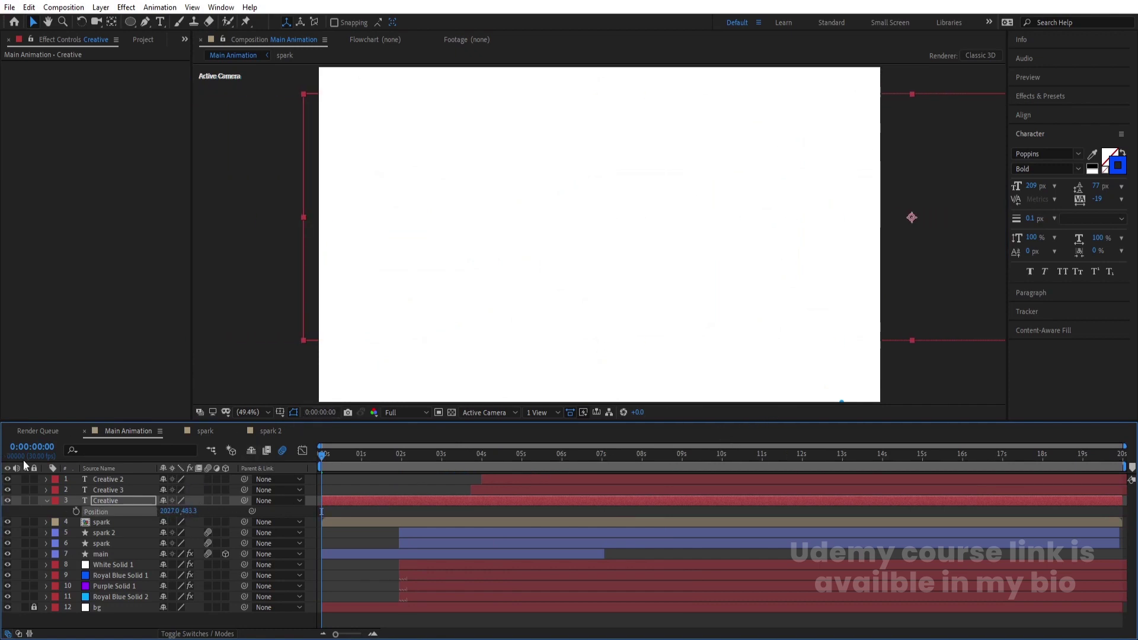
{"action": "key", "text": "space"}
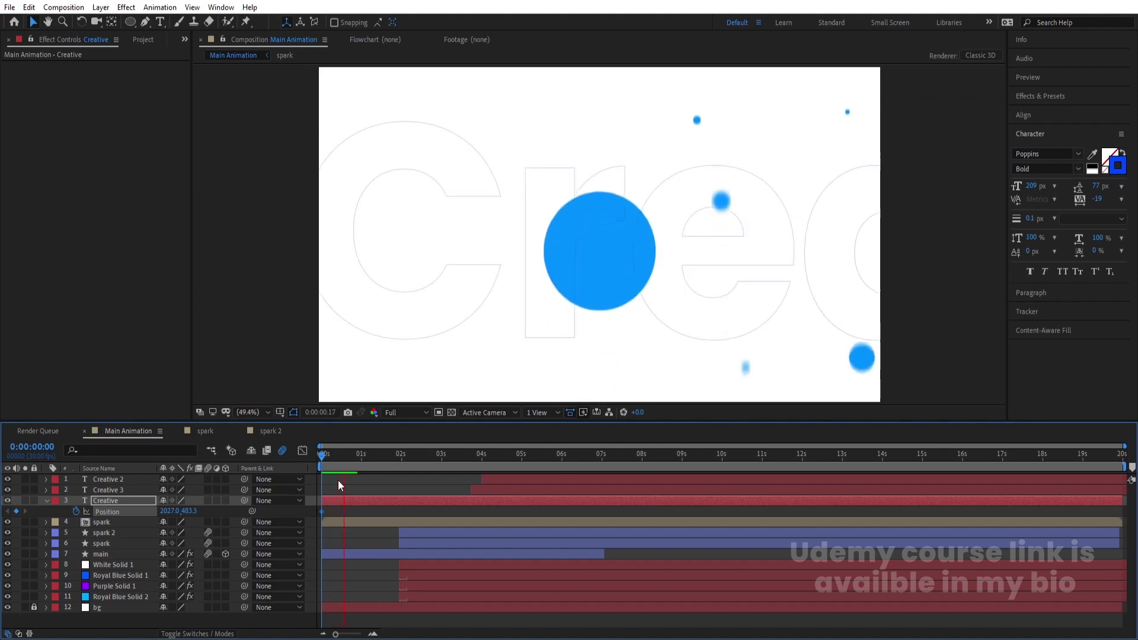
{"action": "left_click_drag", "start_coordinate": [504, 458], "coordinate": [603, 458]}
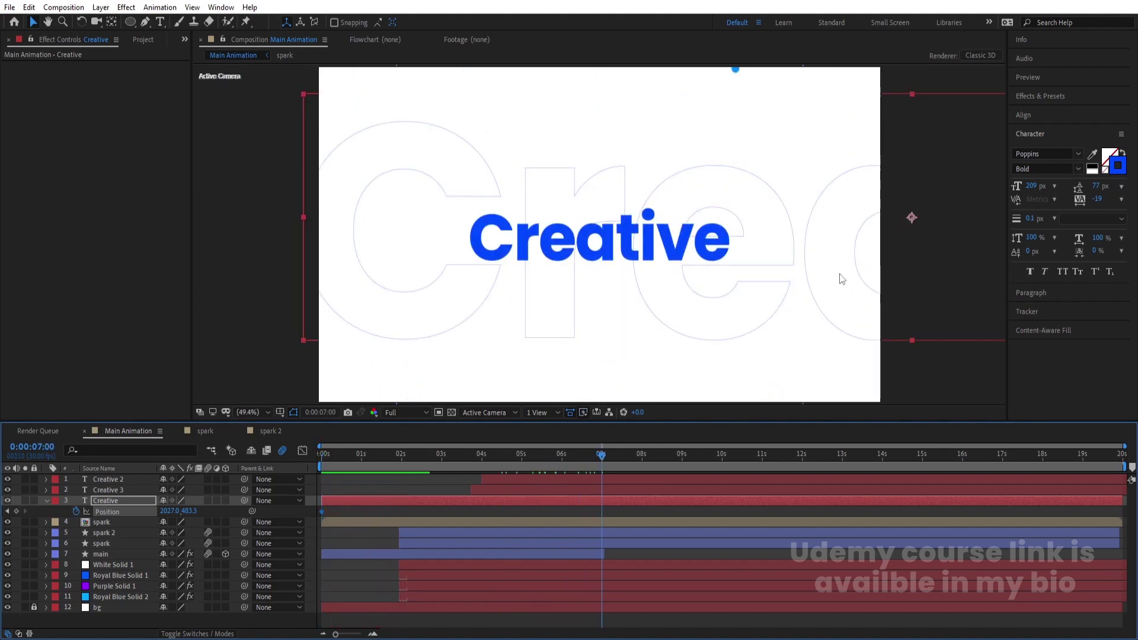
{"action": "left_click_drag", "start_coordinate": [842, 278], "coordinate": [251, 281]}
{"action": "left_click_drag", "start_coordinate": [361, 456], "coordinate": [304, 463]}
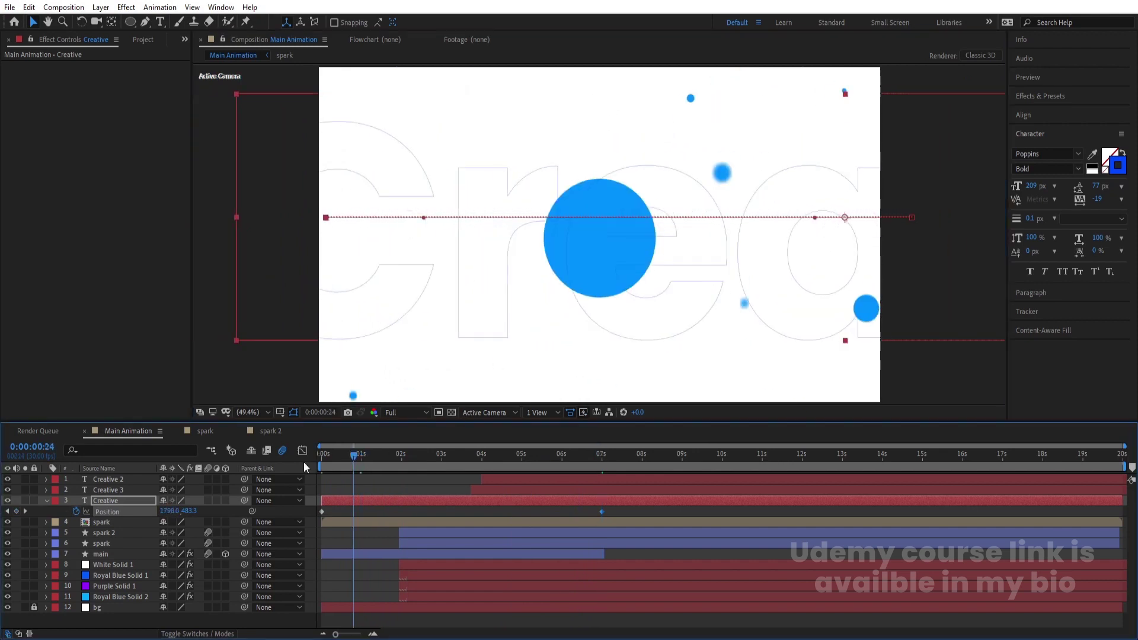
{"action": "key", "text": "Home"}
{"action": "key", "text": "space"}
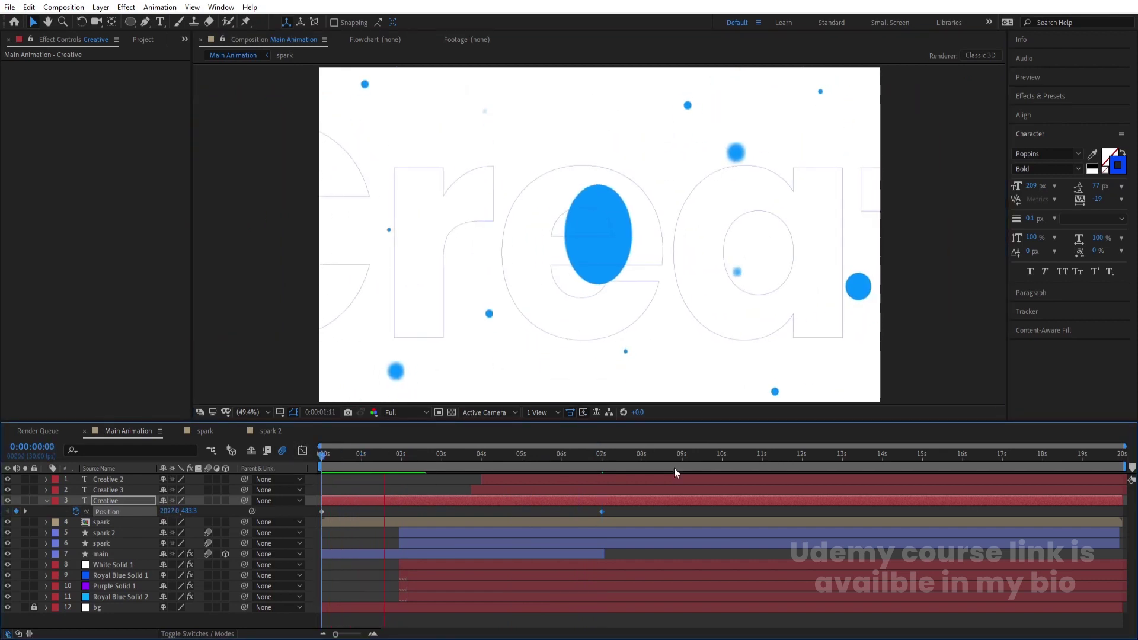
{"action": "key", "text": "space"}
Step: Move the last Position keyframe to about 10 seconds, place the large Creative layer directly below the main layer, and preview
{"action": "left_click_drag", "start_coordinate": [604, 512], "coordinate": [725, 504]}
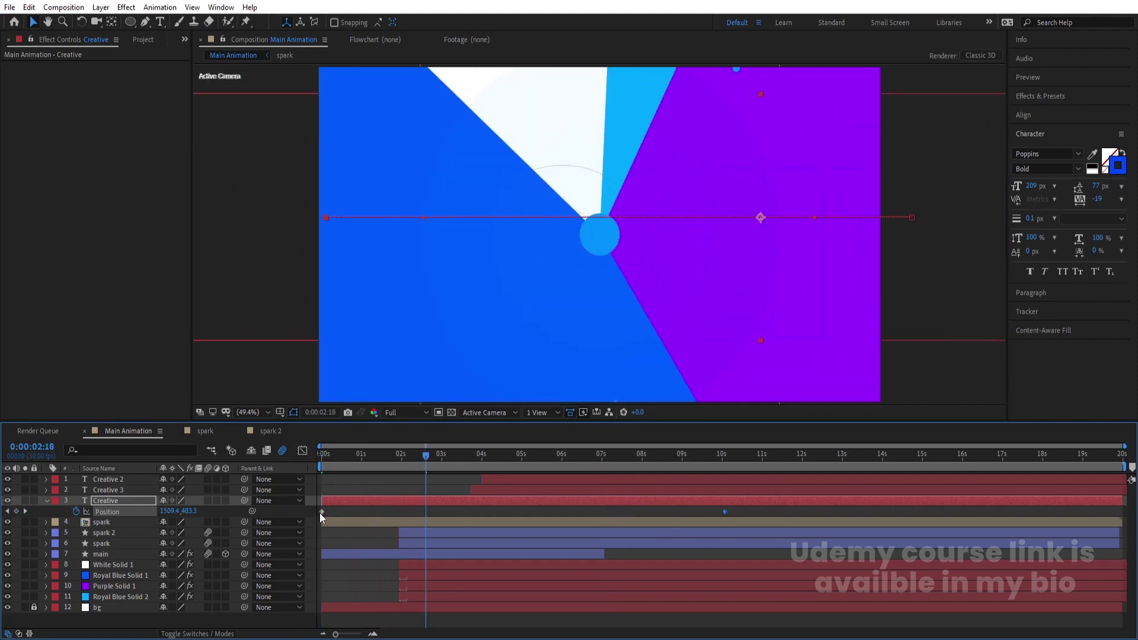
{"action": "left_click_drag", "start_coordinate": [115, 520], "coordinate": [126, 558]}
{"action": "key", "text": "space"}
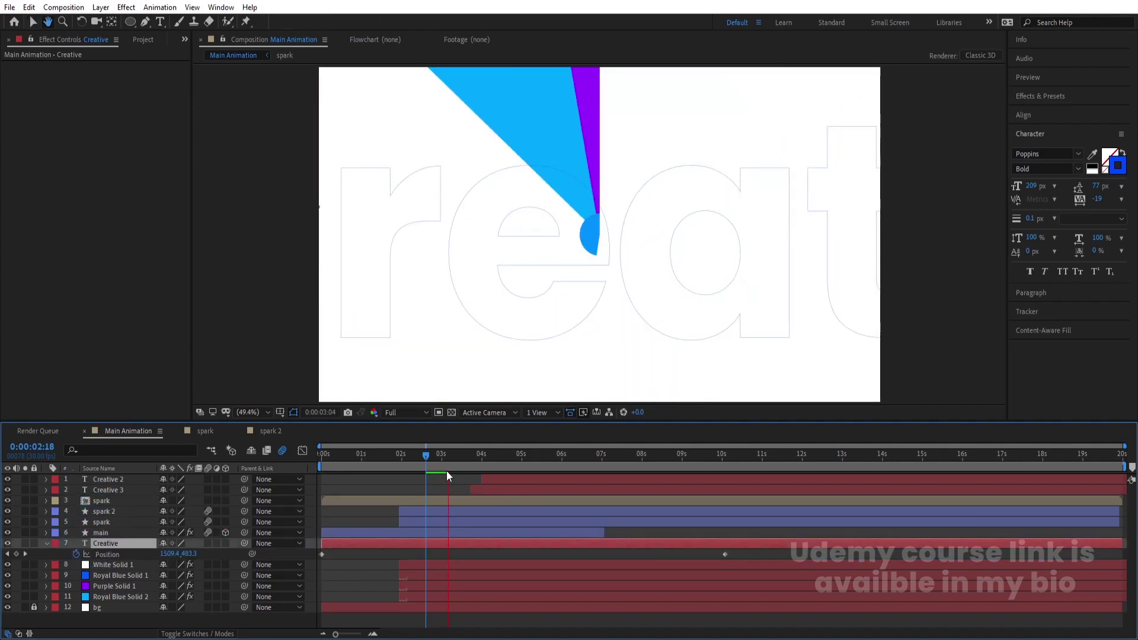
{"action": "left_click_drag", "start_coordinate": [429, 458], "coordinate": [277, 464]}
{"action": "key", "text": "space"}
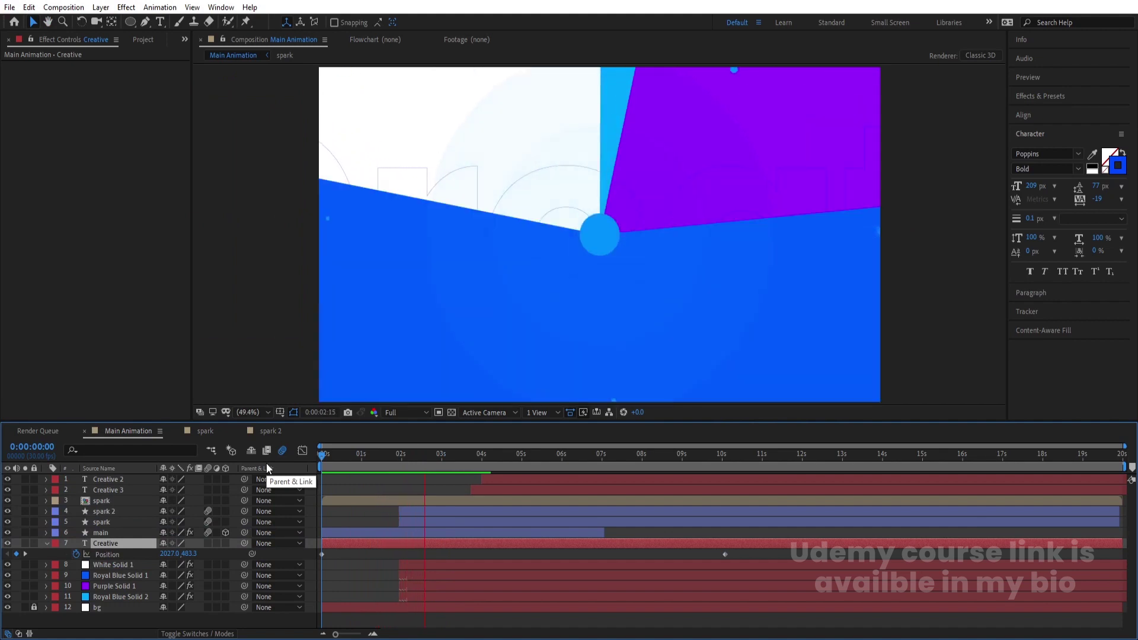
Step: Move the large Creative layer's last Position keyframe to about 13 seconds and set the layer's opacity to 60%
{"action": "key", "text": "space"}
{"action": "left_click_drag", "start_coordinate": [726, 555], "coordinate": [837, 556]}
{"action": "key", "text": "space"}
{"action": "key", "text": "space"}
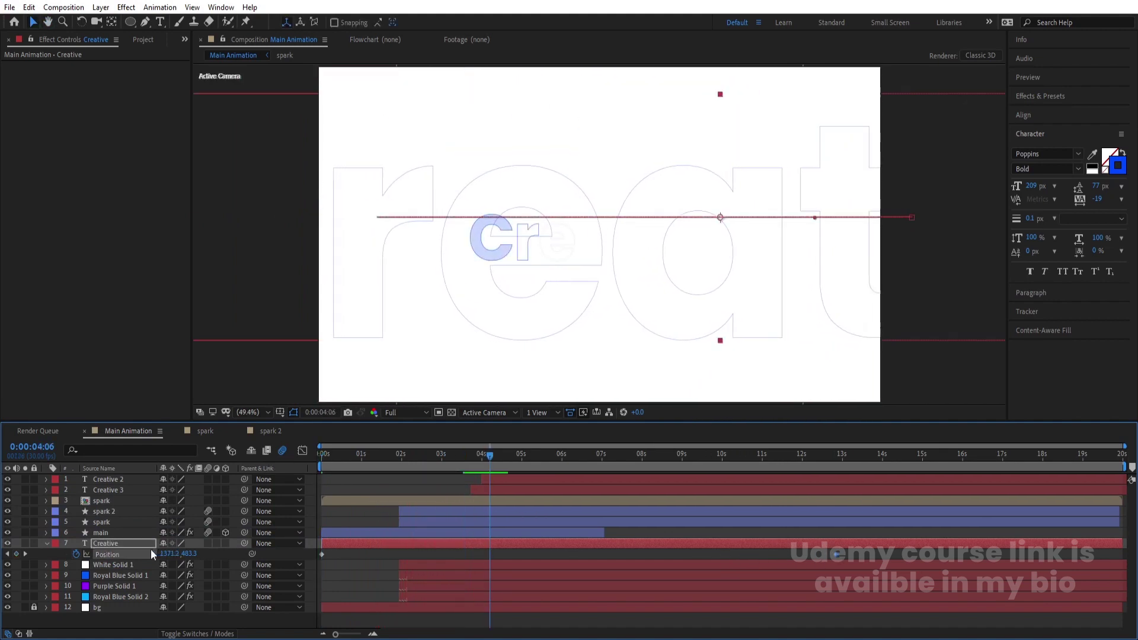
{"action": "key", "text": "t"}
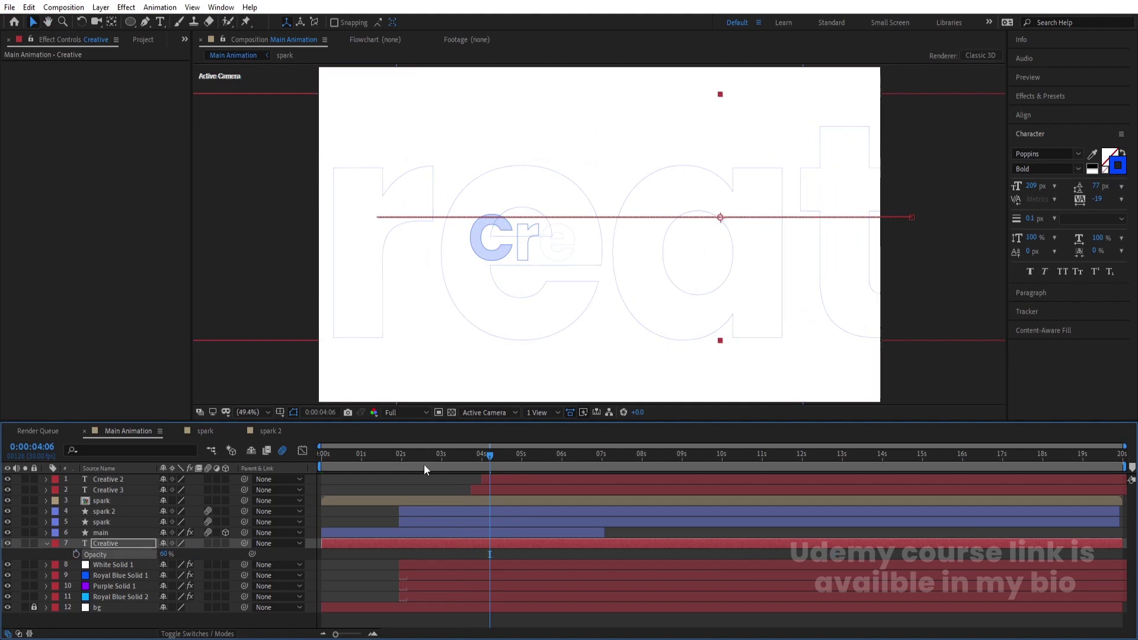
Step: Preview the animation from the beginning through the Creative text reveal
{"action": "key", "text": "Home"}
{"action": "key", "text": "space"}
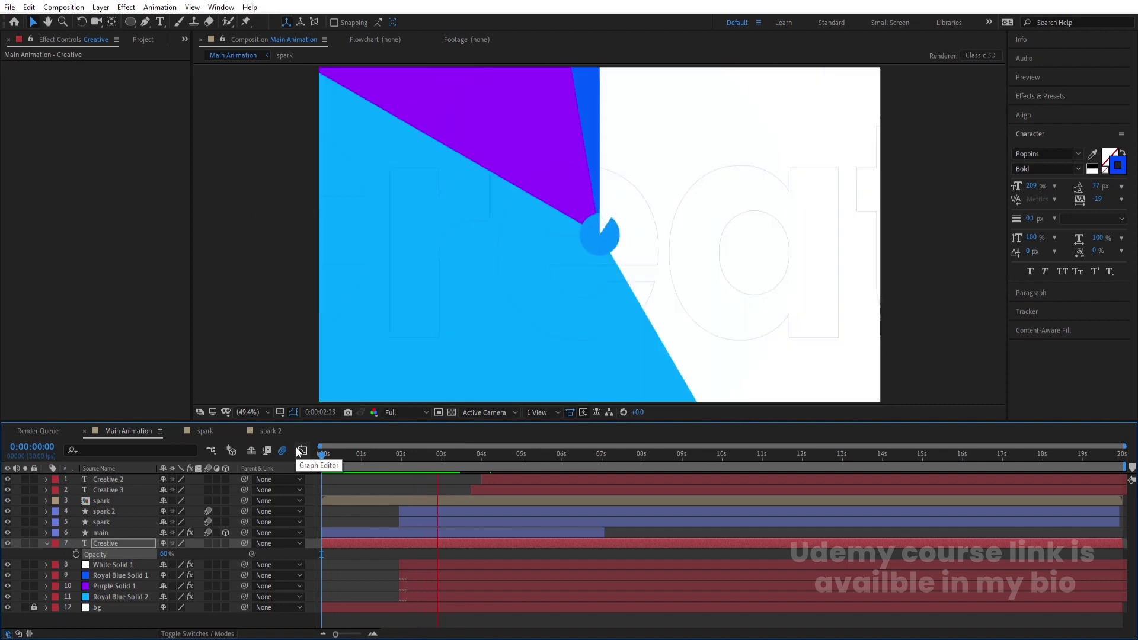
{"action": "key", "text": "space"}
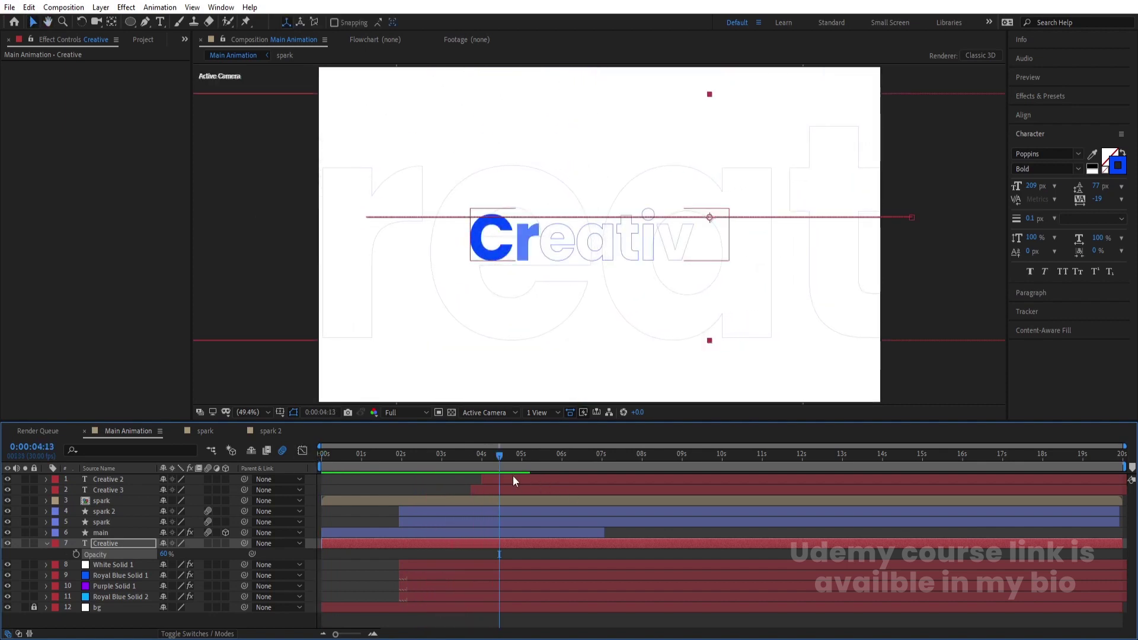
Step: Shift the Creative 2 and Creative 3 layers together so Creative 2 starts at about 3 seconds, and preview the reveal
{"action": "left_click_drag", "start_coordinate": [499, 456], "coordinate": [451, 462]}
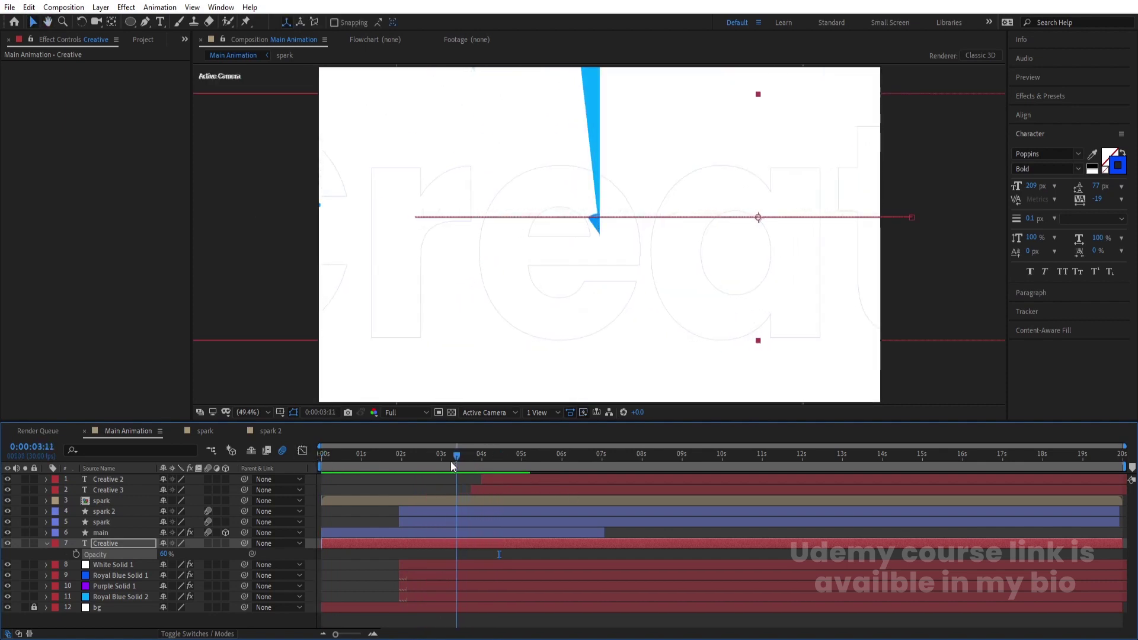
{"action": "left_click", "coordinate": [480, 490]}
{"action": "left_click", "coordinate": [504, 481], "text": "shift"}
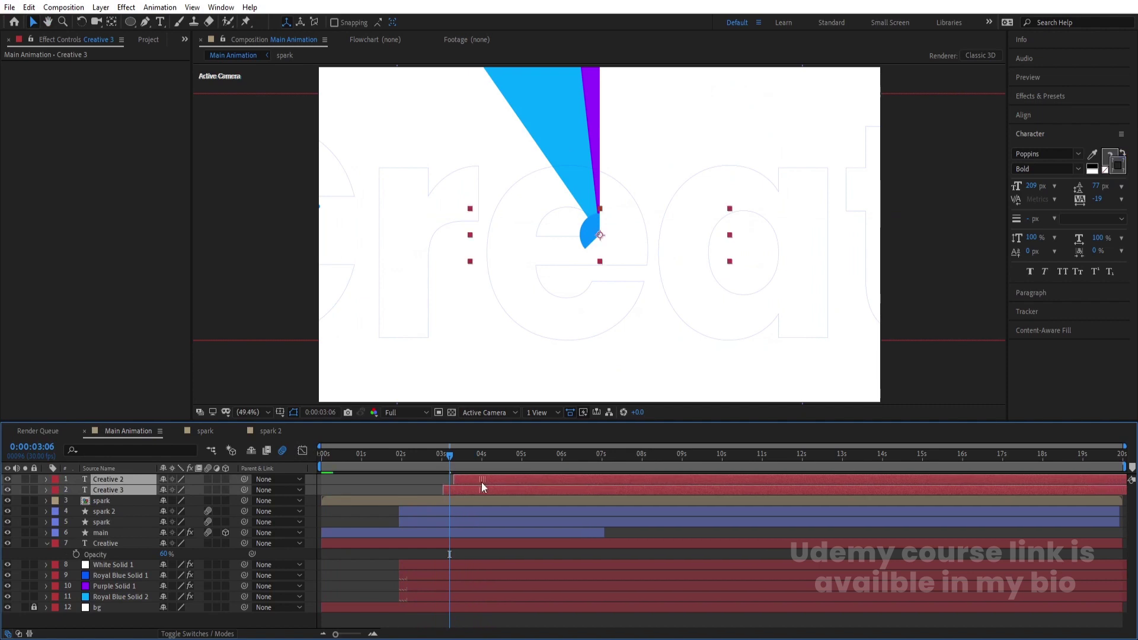
{"action": "left_click_drag", "start_coordinate": [481, 482], "coordinate": [471, 480]}
{"action": "key", "text": "space"}
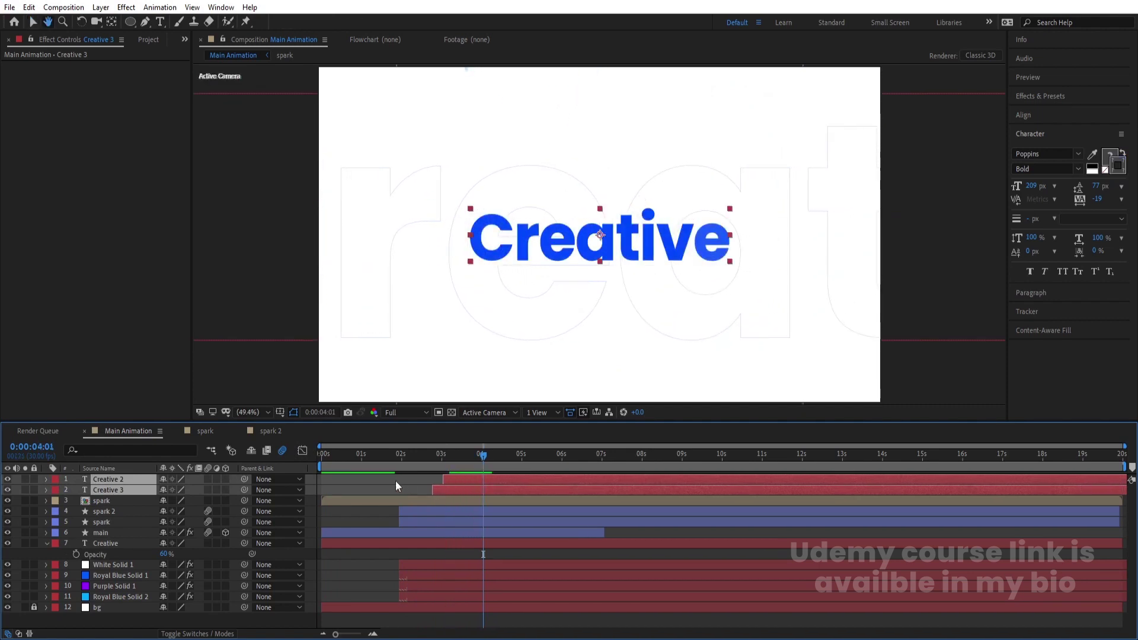
{"action": "left_click", "coordinate": [394, 481]}
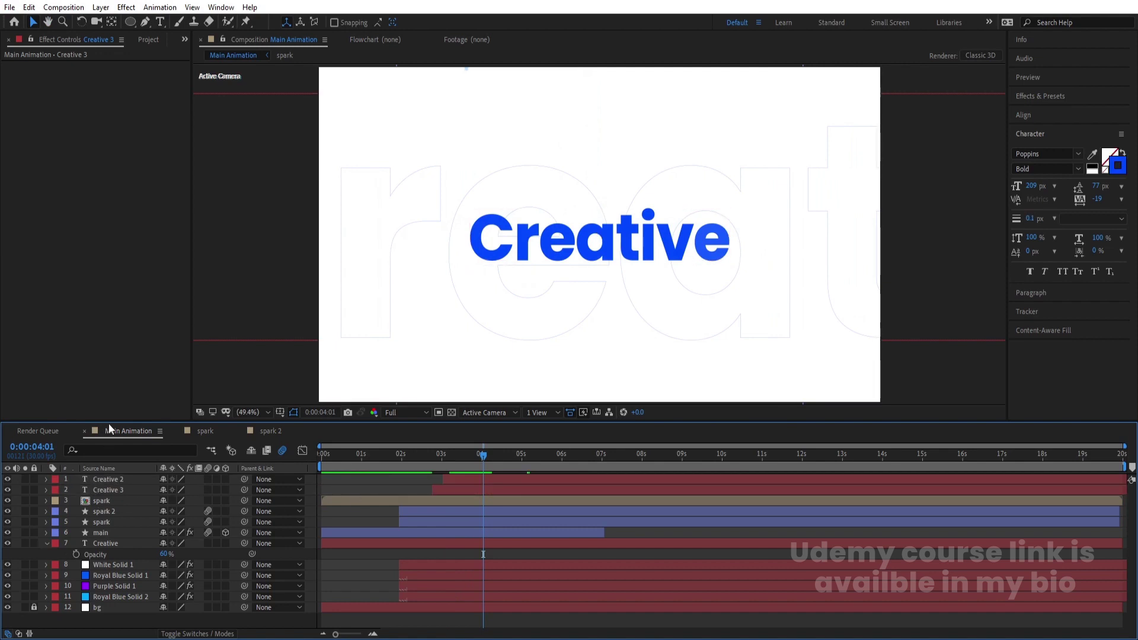
Step: Add the spark 2 composition directly above the spark composition layer, start it at about 2.5 seconds, and preview
{"action": "key", "text": "ctrl+0"}
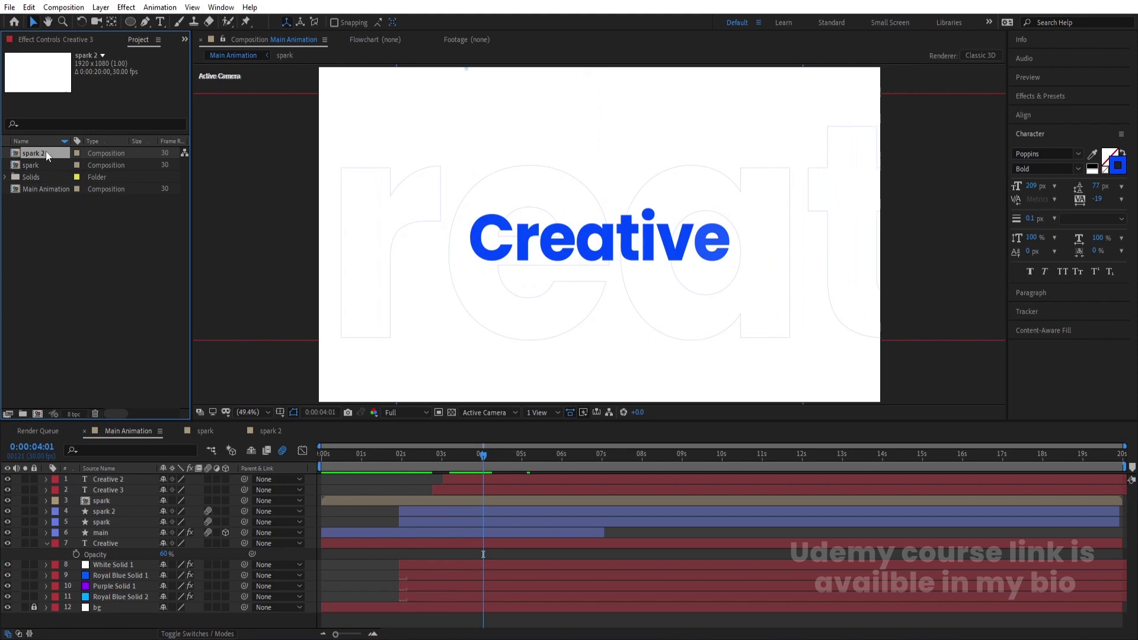
{"action": "left_click_drag", "start_coordinate": [55, 252], "coordinate": [113, 499]}
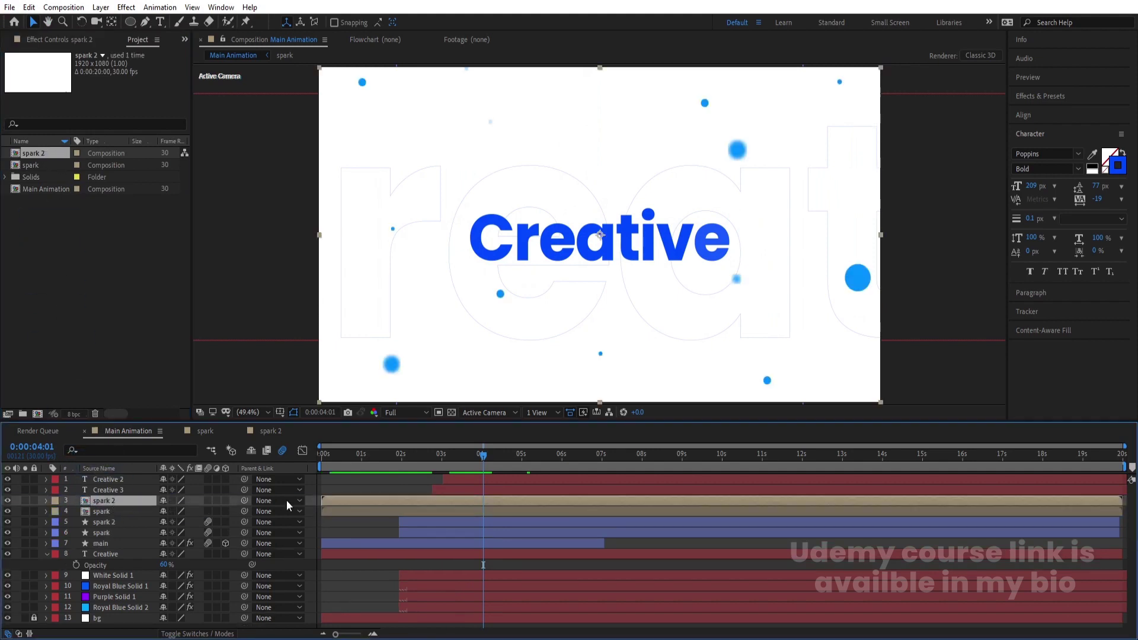
{"action": "left_click_drag", "start_coordinate": [349, 499], "coordinate": [440, 507]}
{"action": "left_click_drag", "start_coordinate": [448, 457], "coordinate": [411, 462]}
{"action": "left_click", "coordinate": [411, 461]}
{"action": "key", "text": "space"}
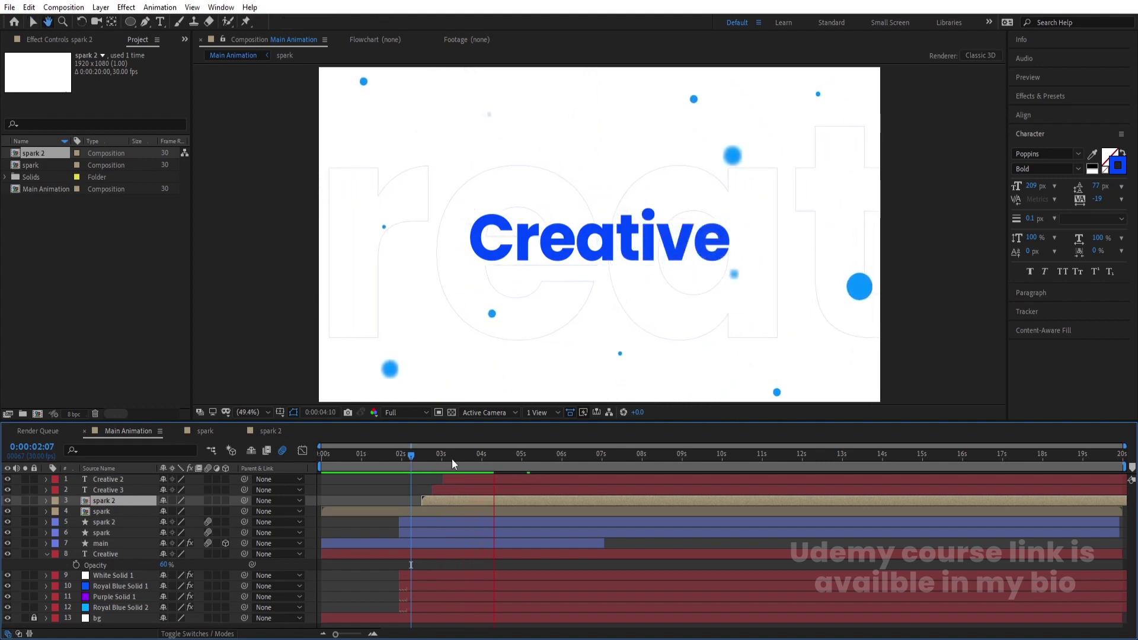
{"action": "key", "text": "space"}
{"action": "key", "text": "space"}
{"action": "key", "text": "Num_Lock"}
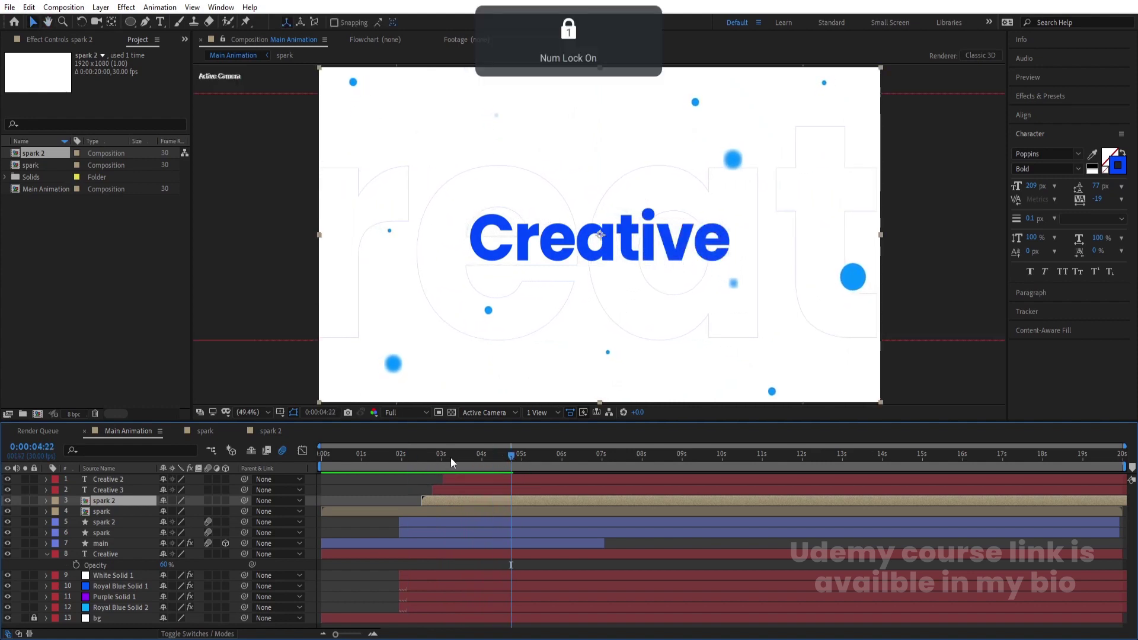
Step: Parent the Creative 3 layer to the Creative 2 layer
{"action": "left_click", "coordinate": [445, 460]}
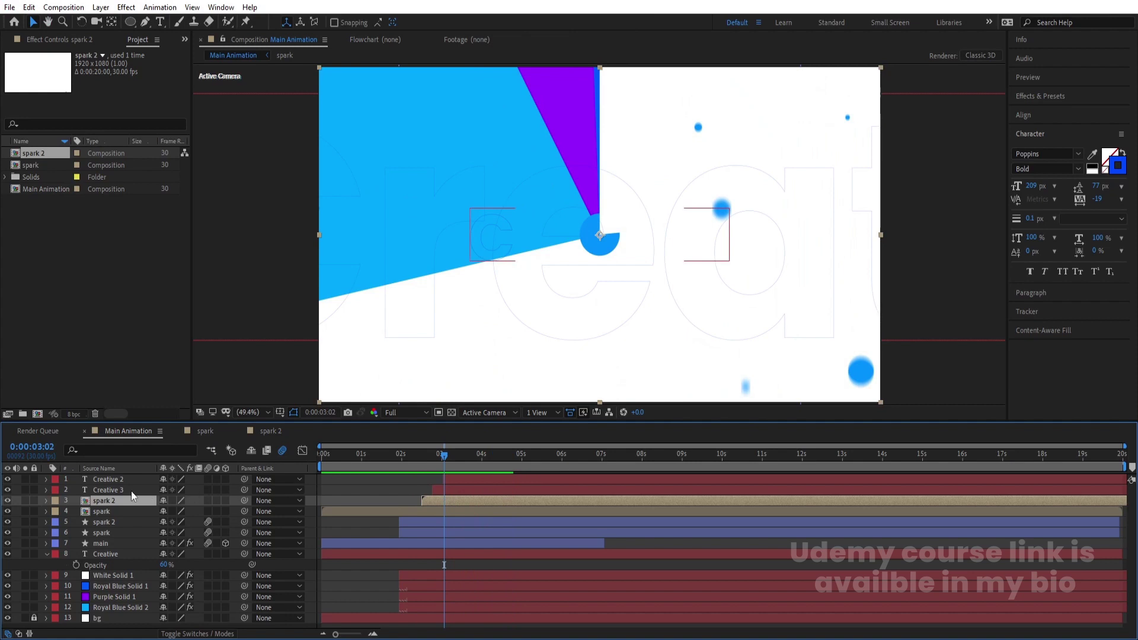
{"action": "left_click", "coordinate": [127, 491]}
{"action": "key", "text": "space"}
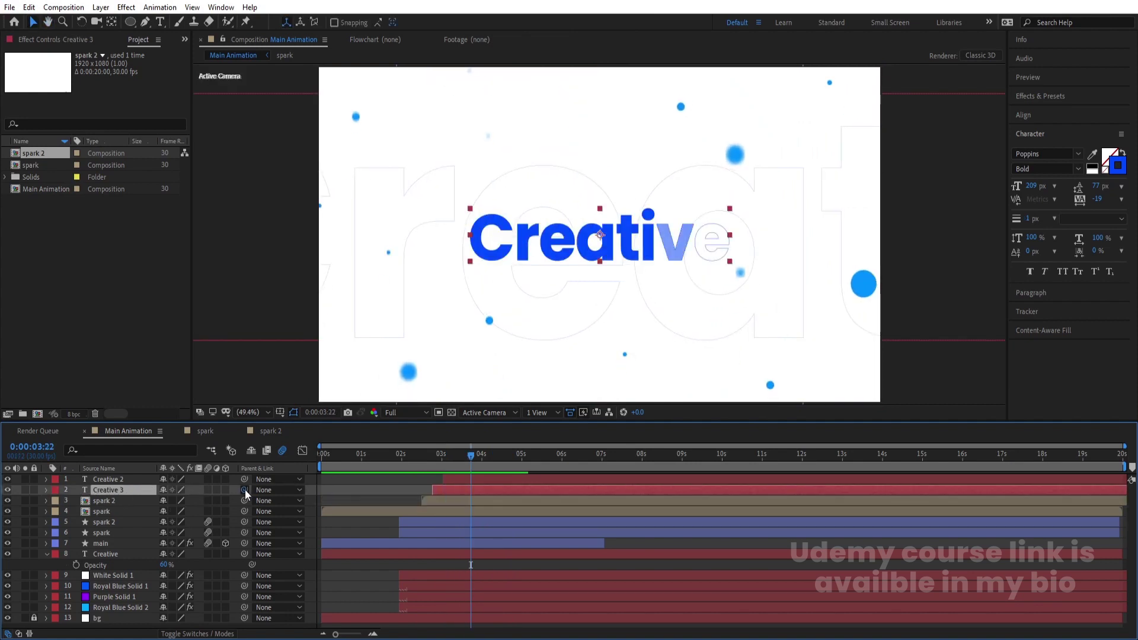
{"action": "left_click_drag", "start_coordinate": [244, 489], "coordinate": [125, 482]}
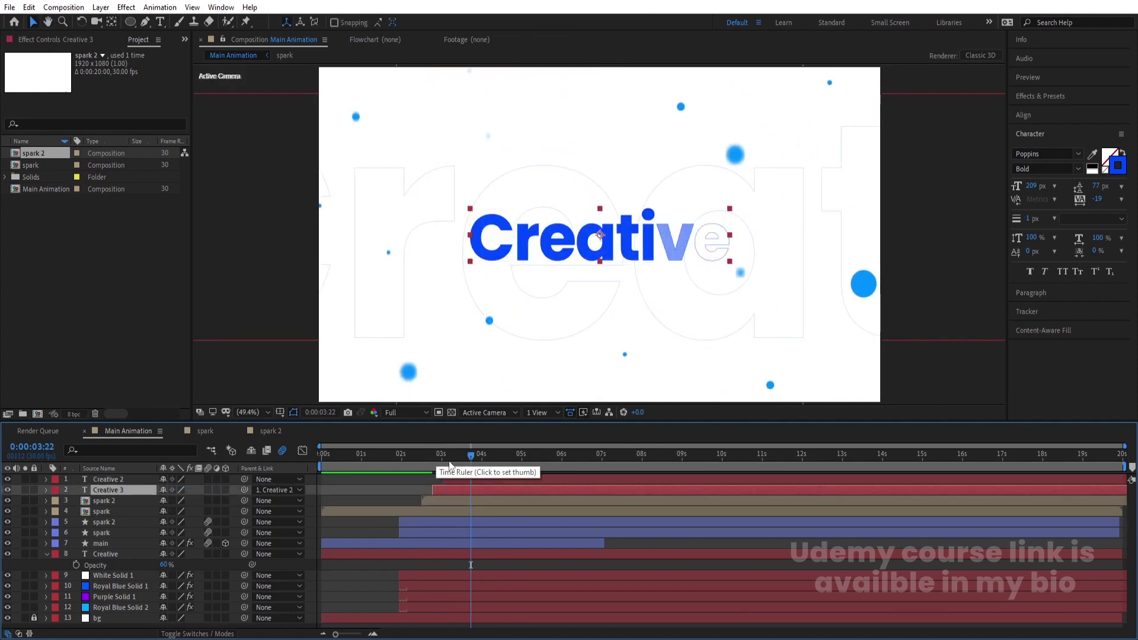
Step: Keyframe the Creative 2 layer's Scale from 100% at 0:00:03:01 to 110% at 0:00:07:00, and end the work area there
{"action": "left_click", "coordinate": [443, 457]}
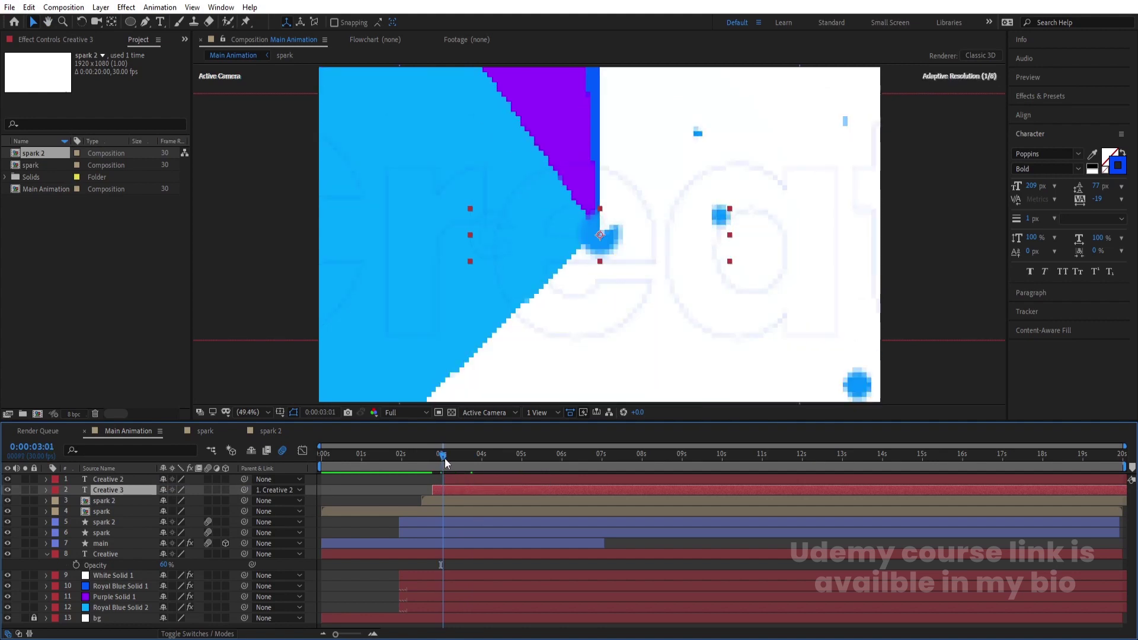
{"action": "left_click", "coordinate": [122, 482]}
{"action": "key", "text": "s"}
{"action": "left_click", "coordinate": [76, 490]}
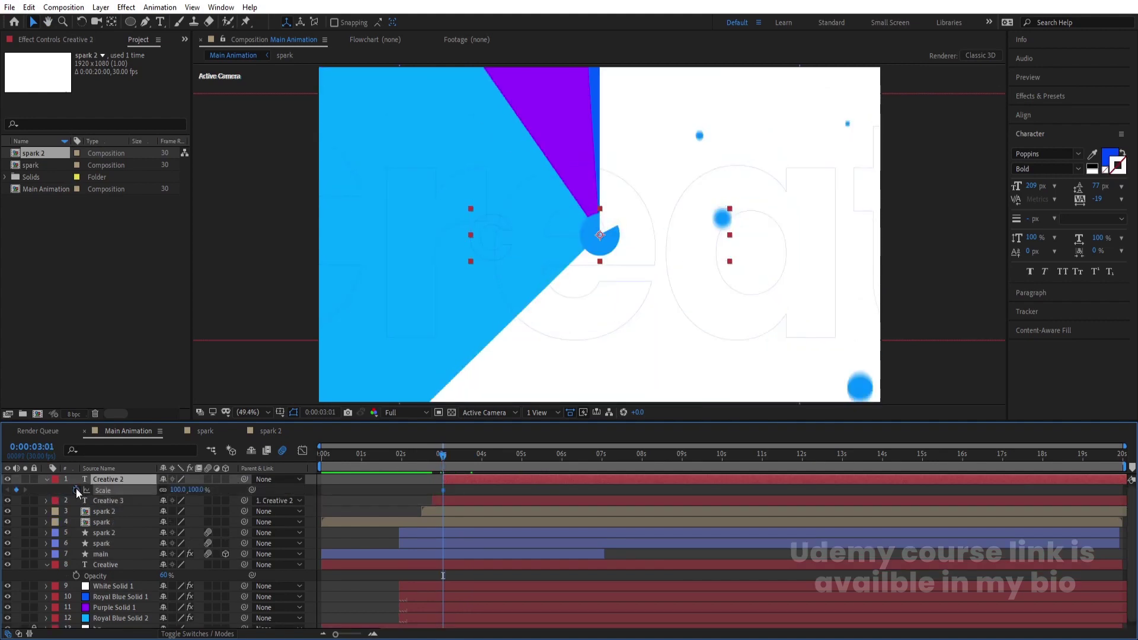
{"action": "left_click_drag", "start_coordinate": [562, 455], "coordinate": [602, 465]}
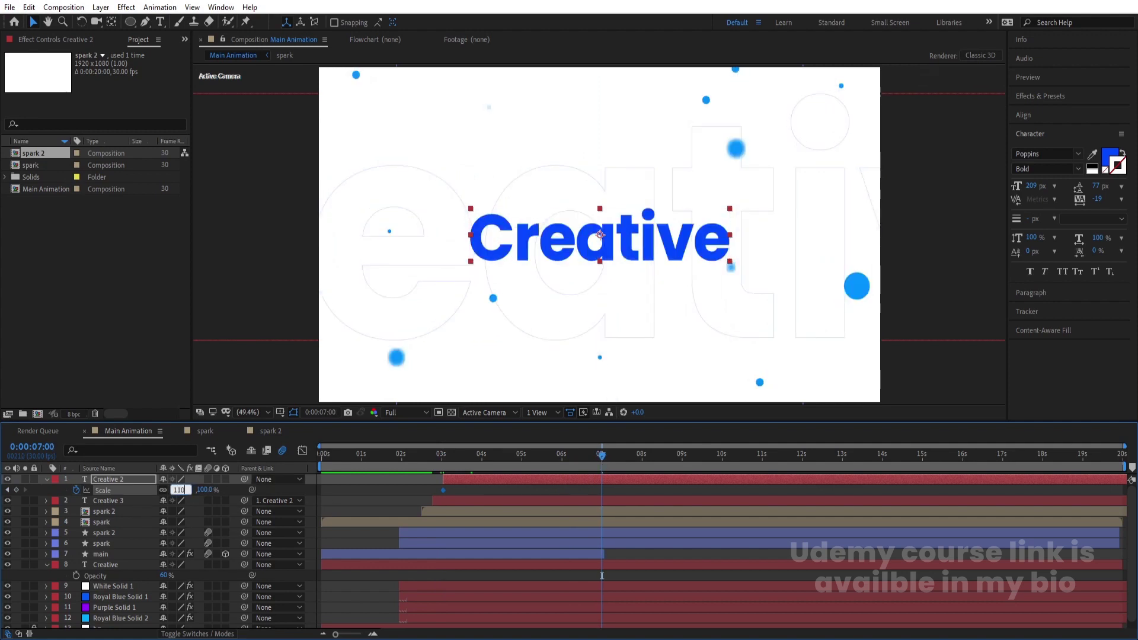
{"action": "key", "text": "Return"}
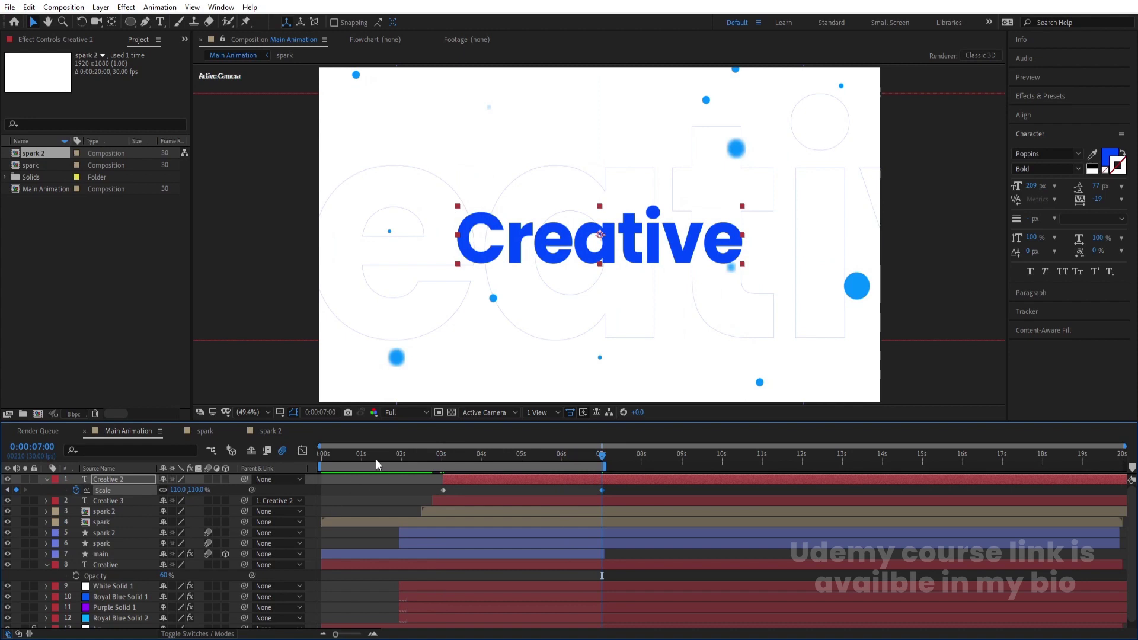
Step: Preview the shortened work area from 0:00:00:00 to check the text's slow scale-up
{"action": "key", "text": "Home"}
{"action": "key", "text": "space"}
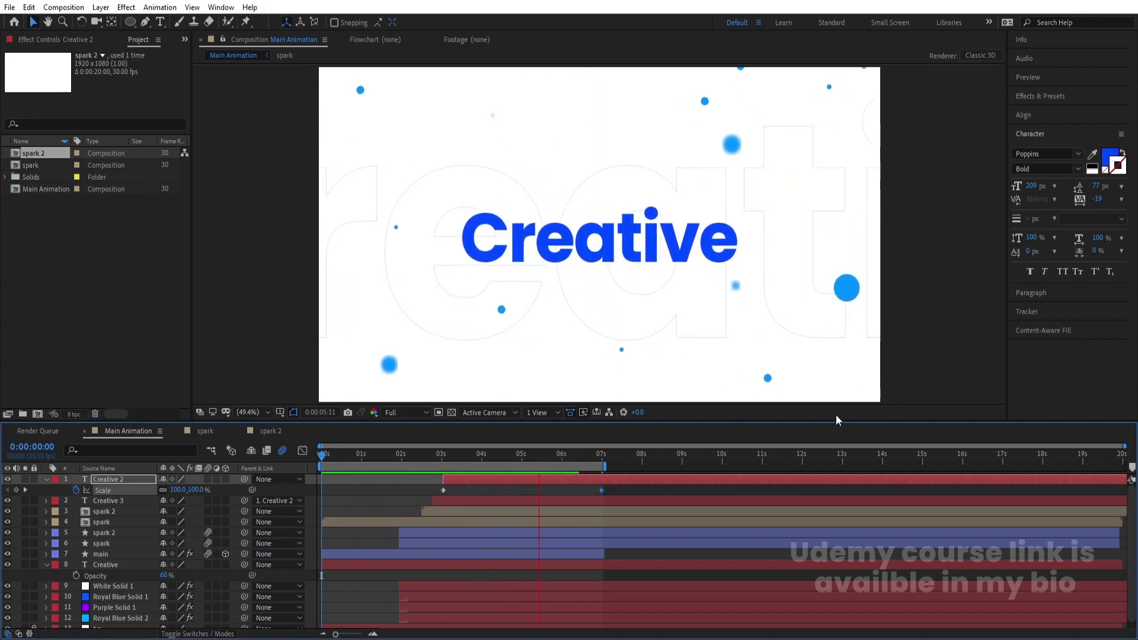
{"action": "key", "text": "space"}
{"action": "key", "text": "space"}
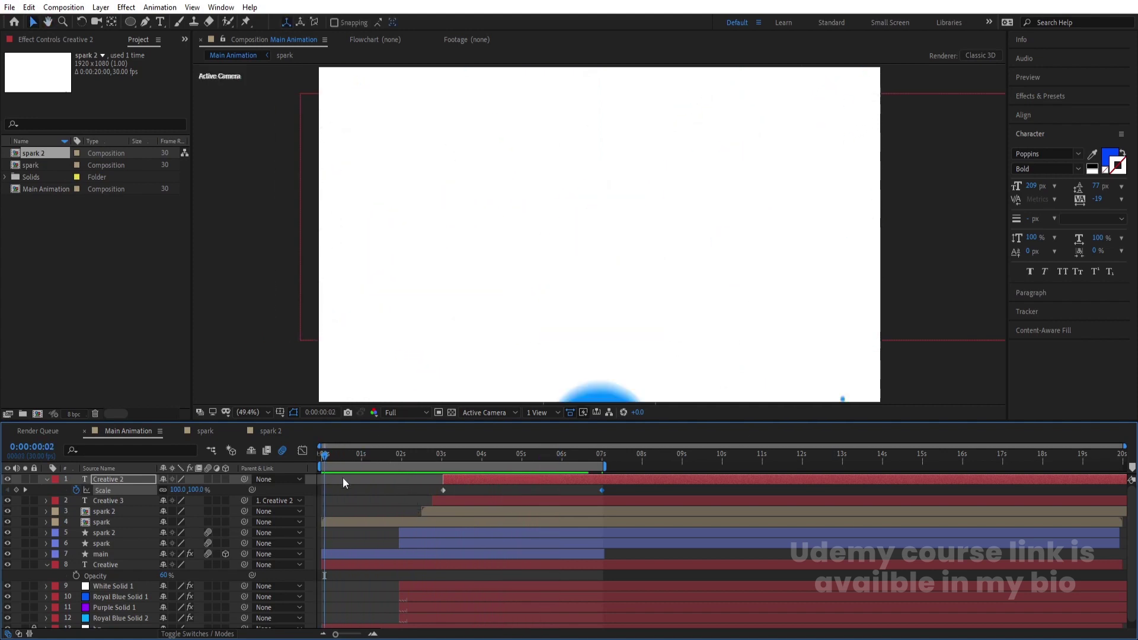
Step: Add a Bevel and Emboss layer style to the main circle layer with Size 250 and Soften 16
{"action": "left_click", "coordinate": [368, 553]}
{"action": "right_click", "coordinate": [367, 553]}
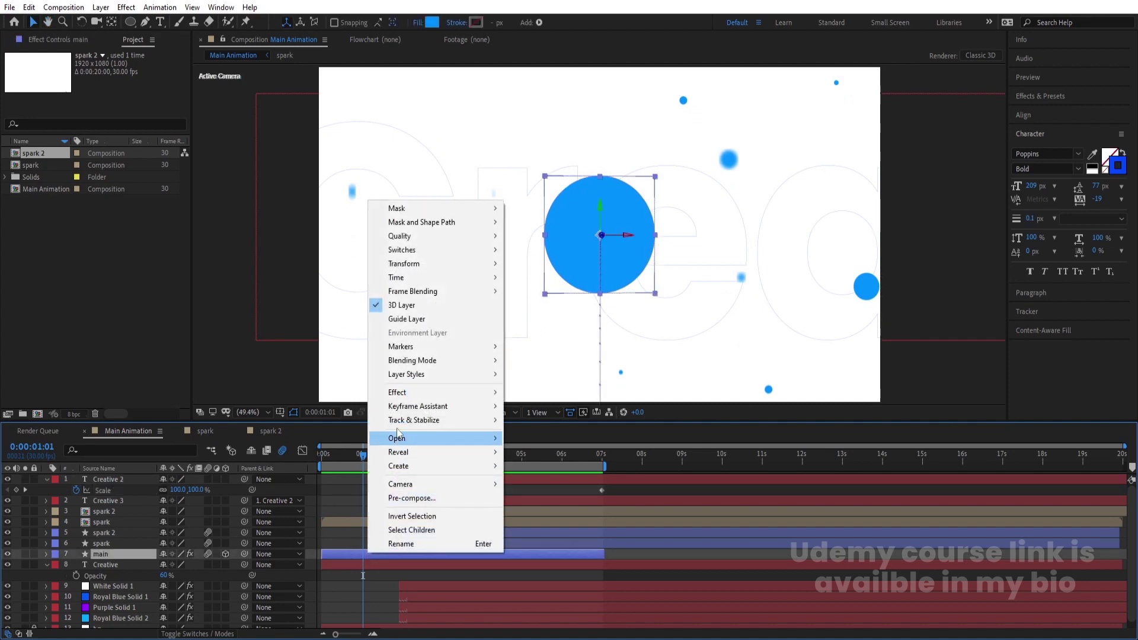
{"action": "mouse_move", "coordinate": [407, 380]}
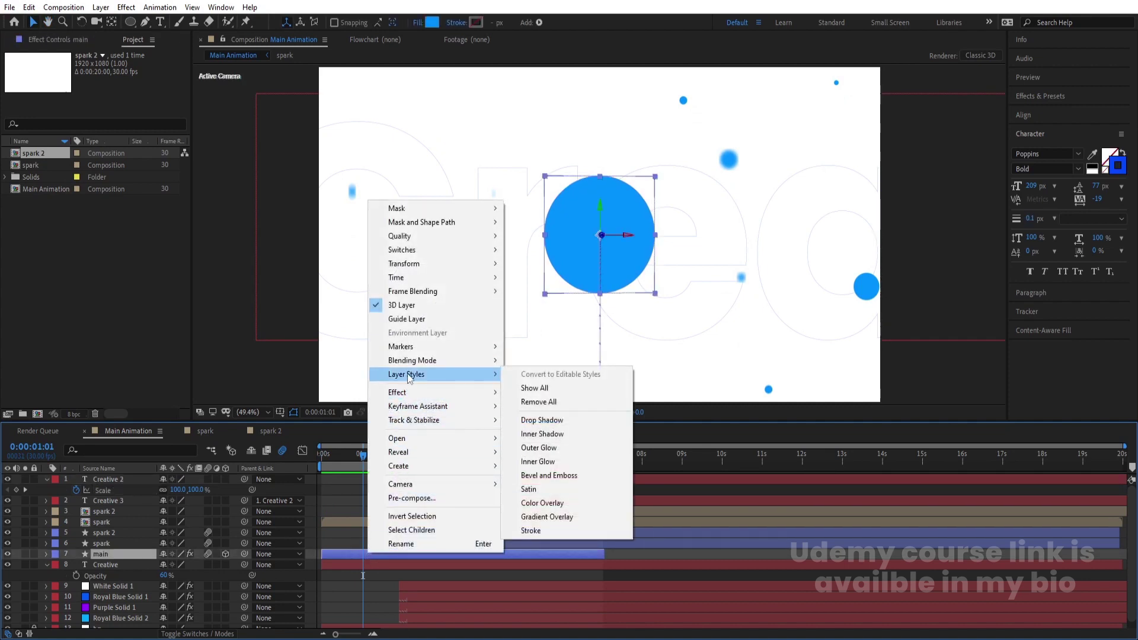
{"action": "left_click", "coordinate": [548, 473]}
{"action": "scroll", "coordinate": [112, 558], "scroll_direction": "down", "scroll_amount": 1}
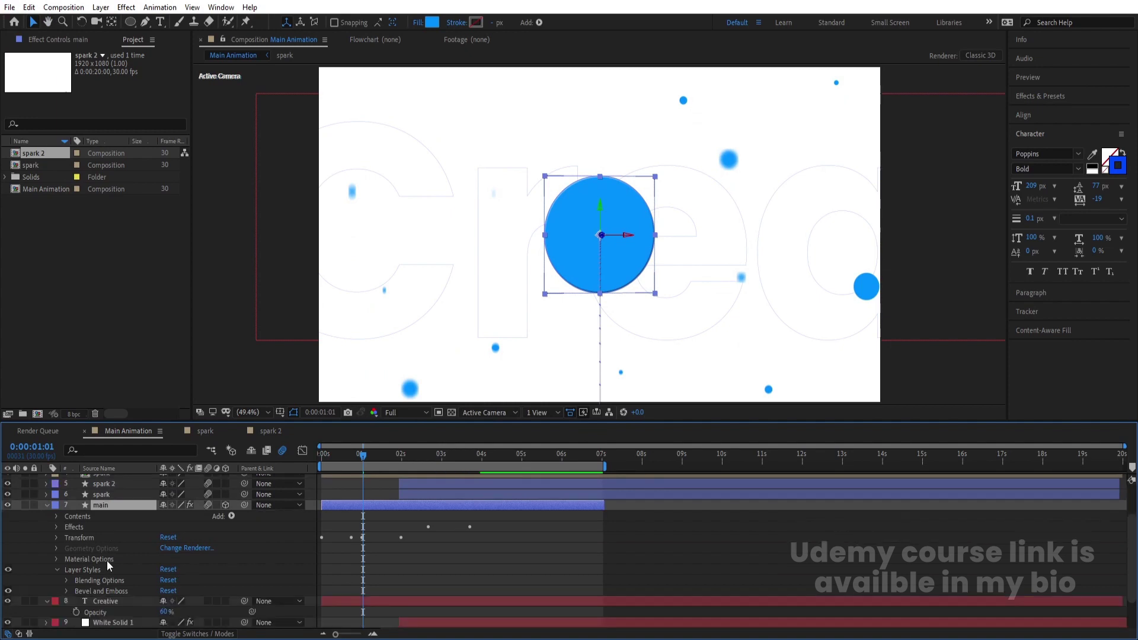
{"action": "left_click", "coordinate": [65, 591]}
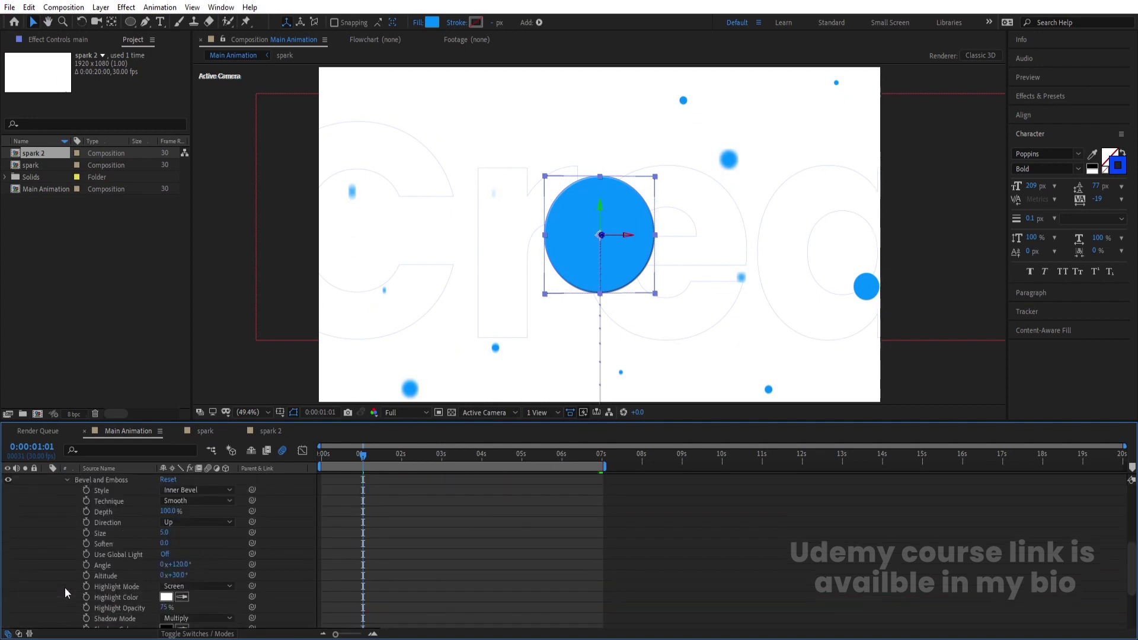
{"action": "left_click_drag", "start_coordinate": [170, 530], "coordinate": [359, 533]}
{"action": "left_click_drag", "start_coordinate": [176, 544], "coordinate": [491, 517]}
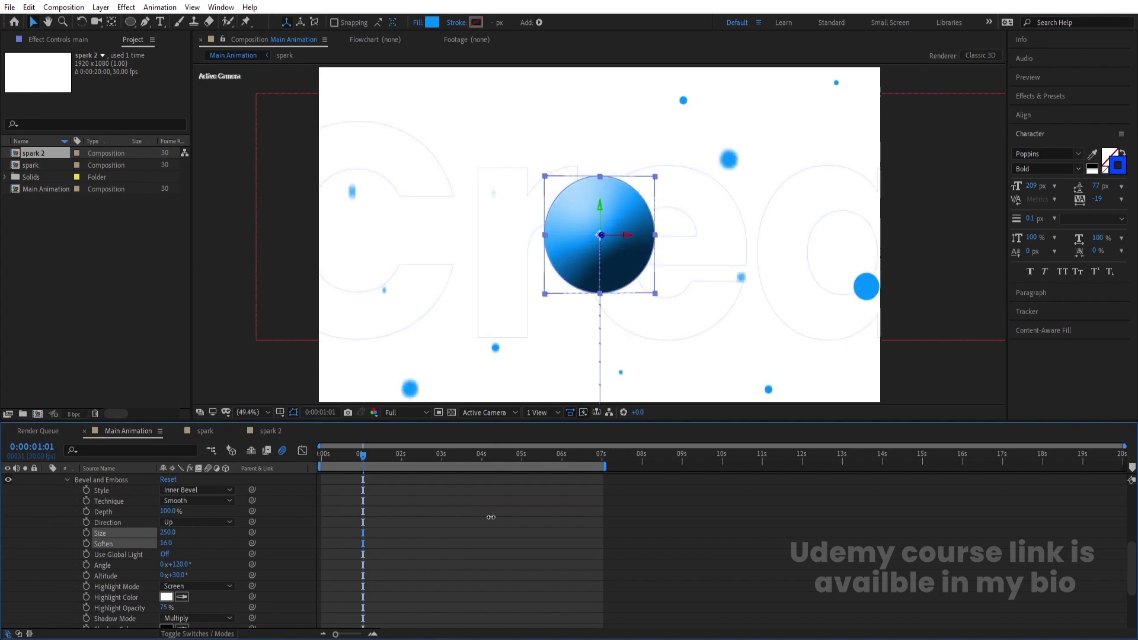
Step: Set the bevel's Shadow Color to blue 0036FF and its Shadow Opacity to 44%, and preview the circle
{"action": "scroll", "coordinate": [21, 563], "scroll_direction": "down", "scroll_amount": 2}
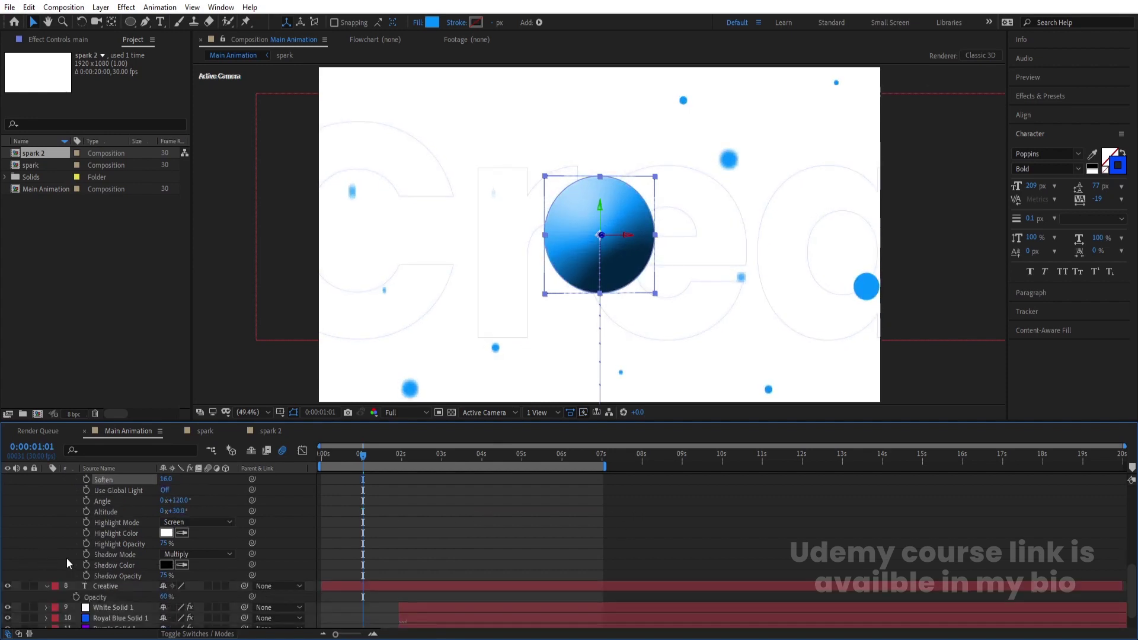
{"action": "left_click", "coordinate": [167, 566]}
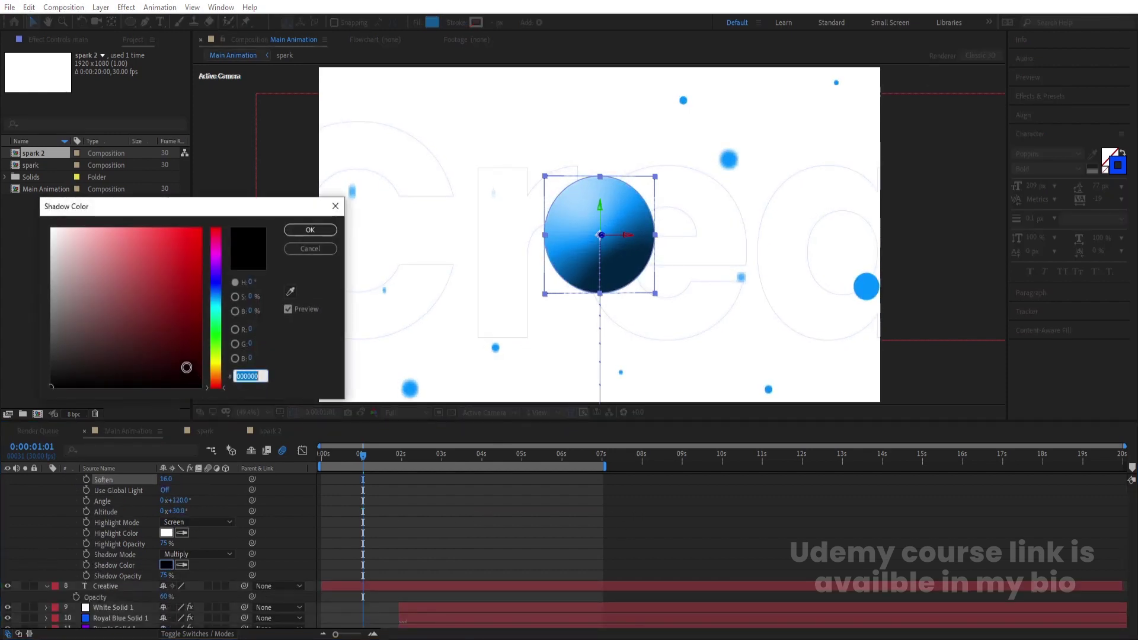
{"action": "left_click", "coordinate": [215, 288]}
{"action": "left_click_drag", "start_coordinate": [178, 310], "coordinate": [210, 244]}
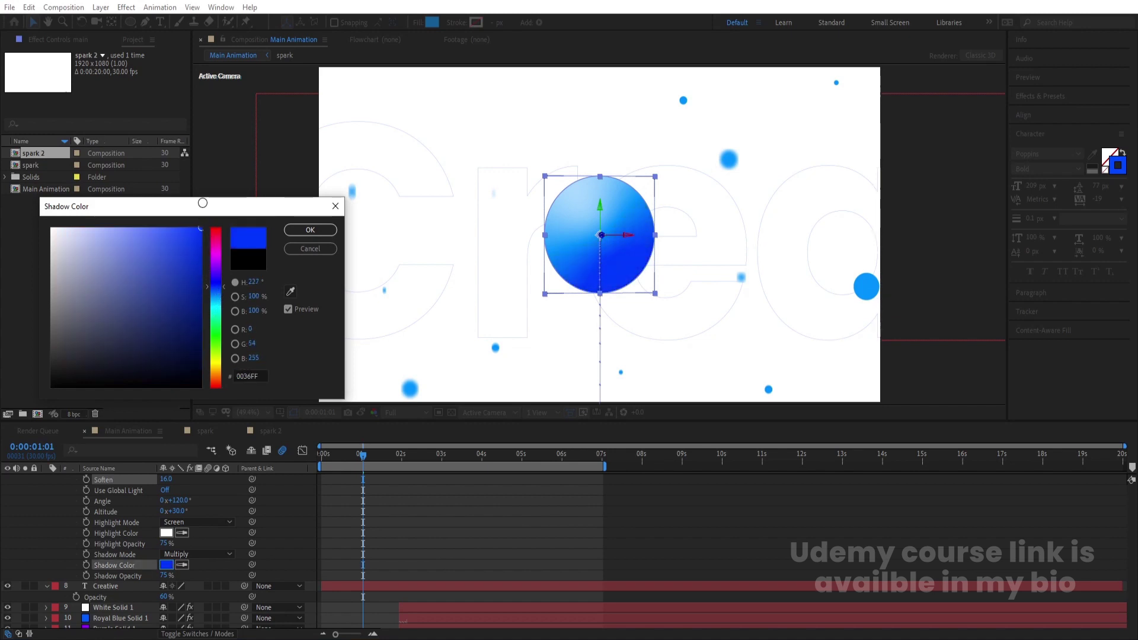
{"action": "key", "text": "Return"}
{"action": "left_click_drag", "start_coordinate": [166, 578], "coordinate": [147, 578]}
{"action": "key", "text": "space"}
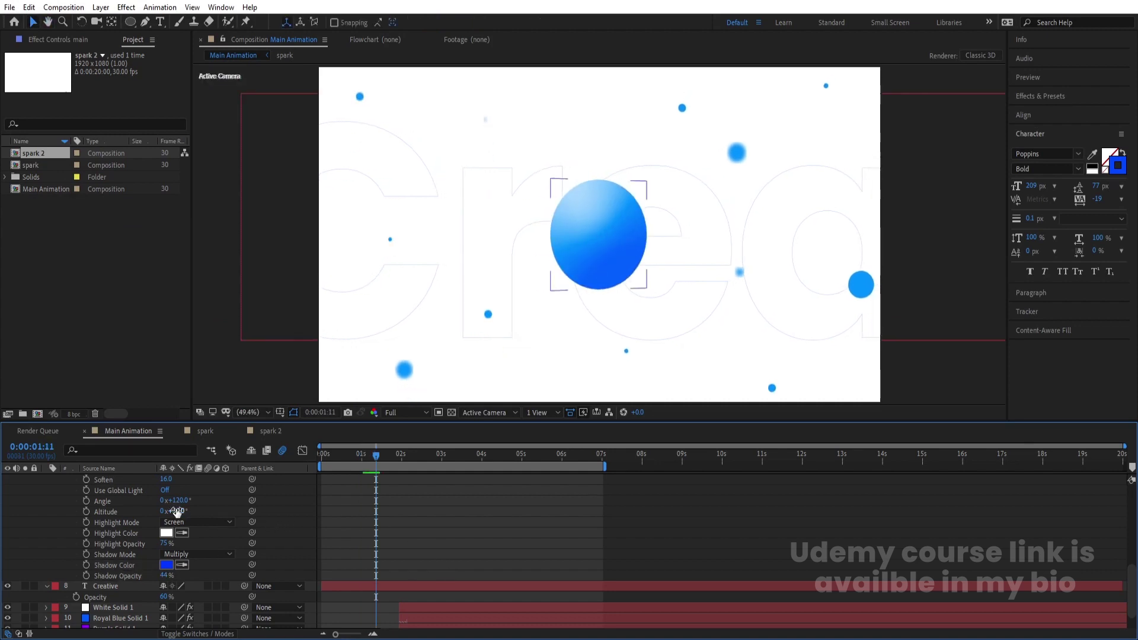
Step: Apply a Drop Shadow effect to the main circle layer with Distance 25, Softness 100 and Opacity 20%
{"action": "scroll", "coordinate": [119, 529], "scroll_direction": "up", "scroll_amount": 8}
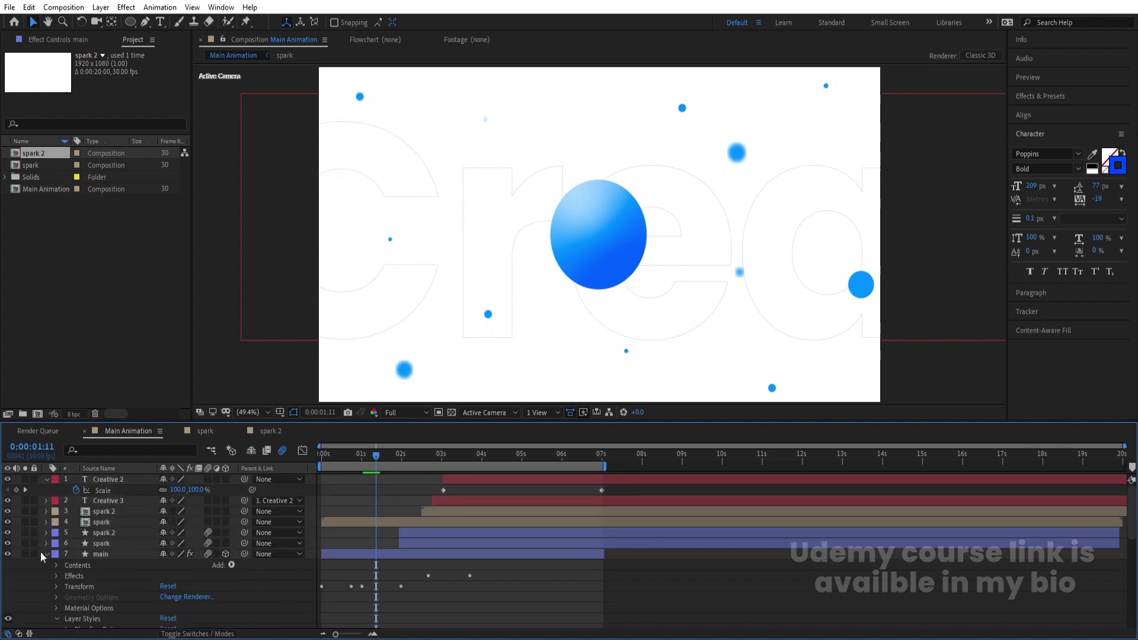
{"action": "left_click", "coordinate": [43, 553]}
{"action": "left_click", "coordinate": [85, 555]}
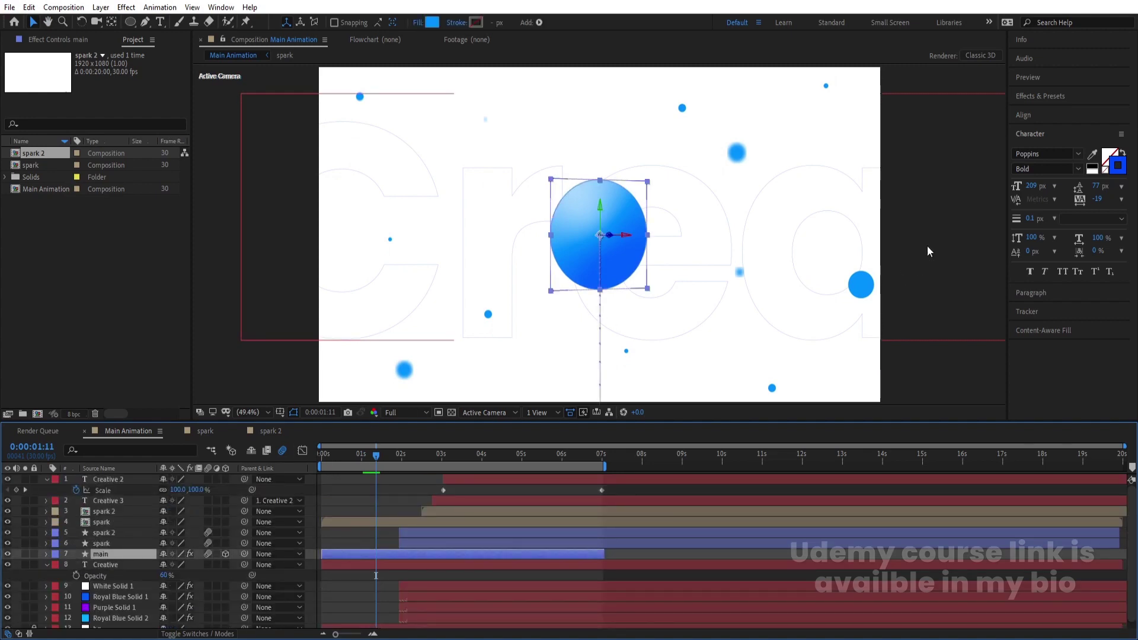
{"action": "left_click", "coordinate": [1025, 96]}
{"action": "left_click", "coordinate": [1049, 112]}
{"action": "type", "text": "d"}
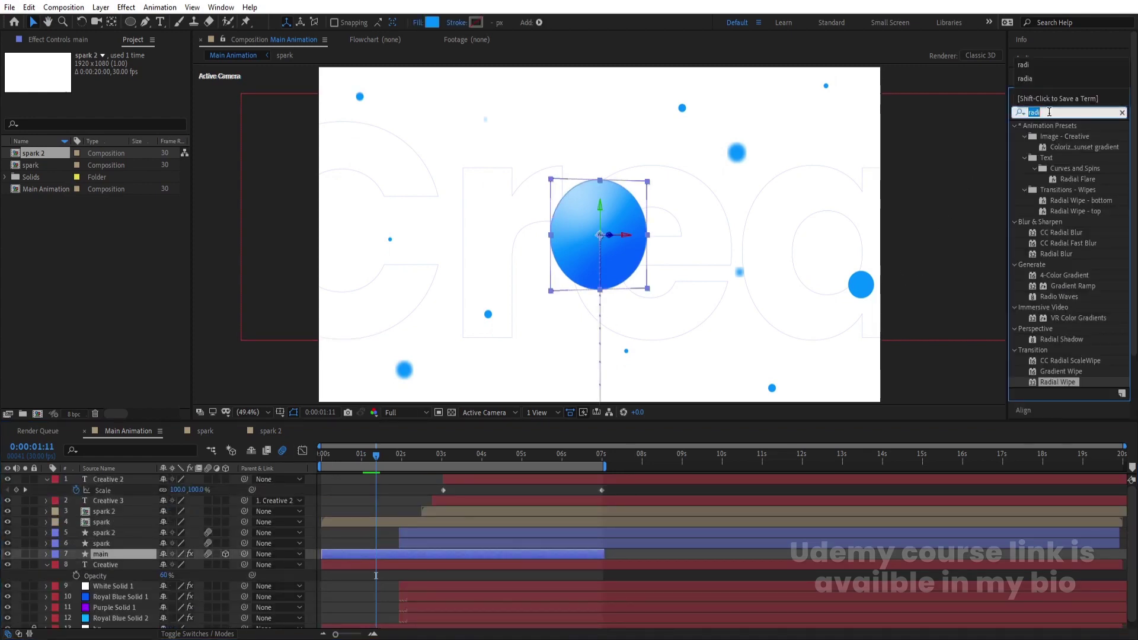
{"action": "type", "text": "rop"}
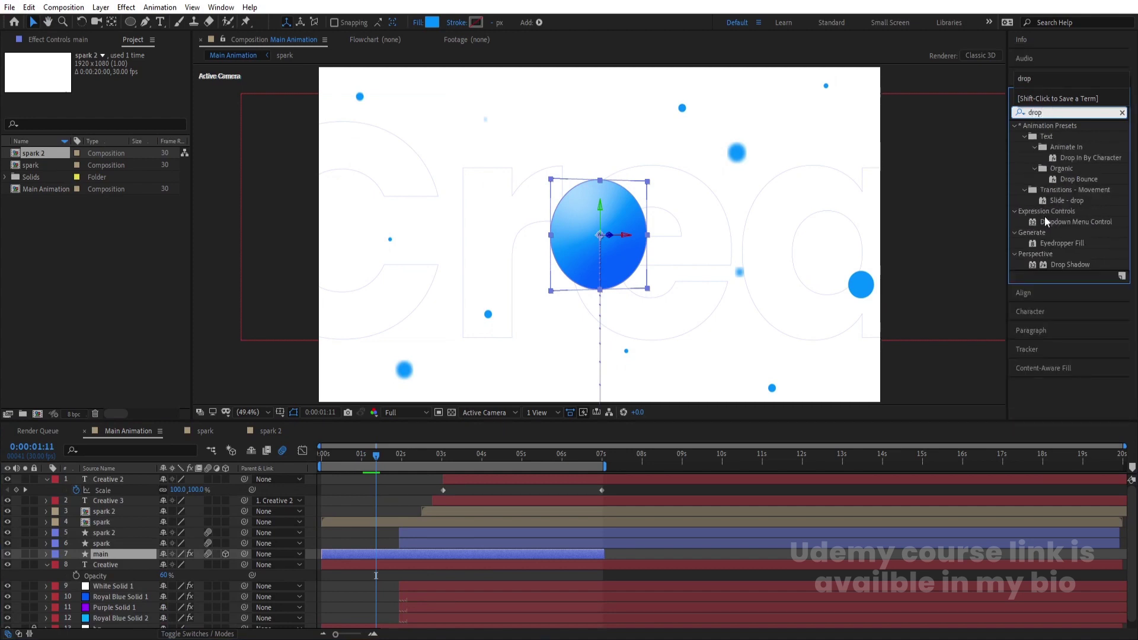
{"action": "double_click", "coordinate": [1062, 263]}
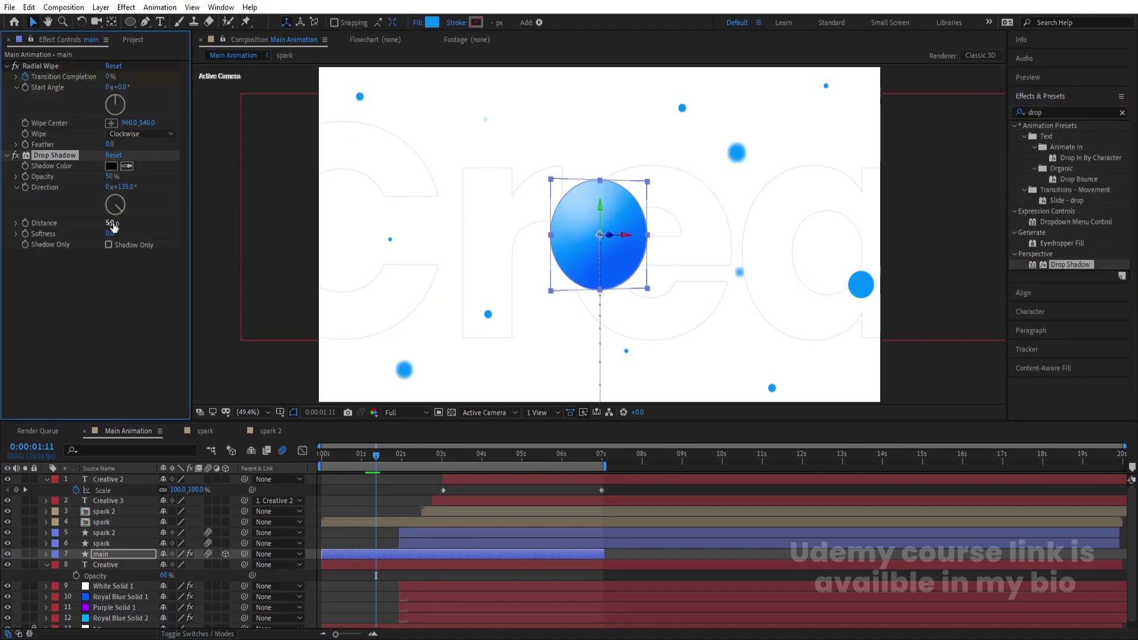
{"action": "key", "text": "Return"}
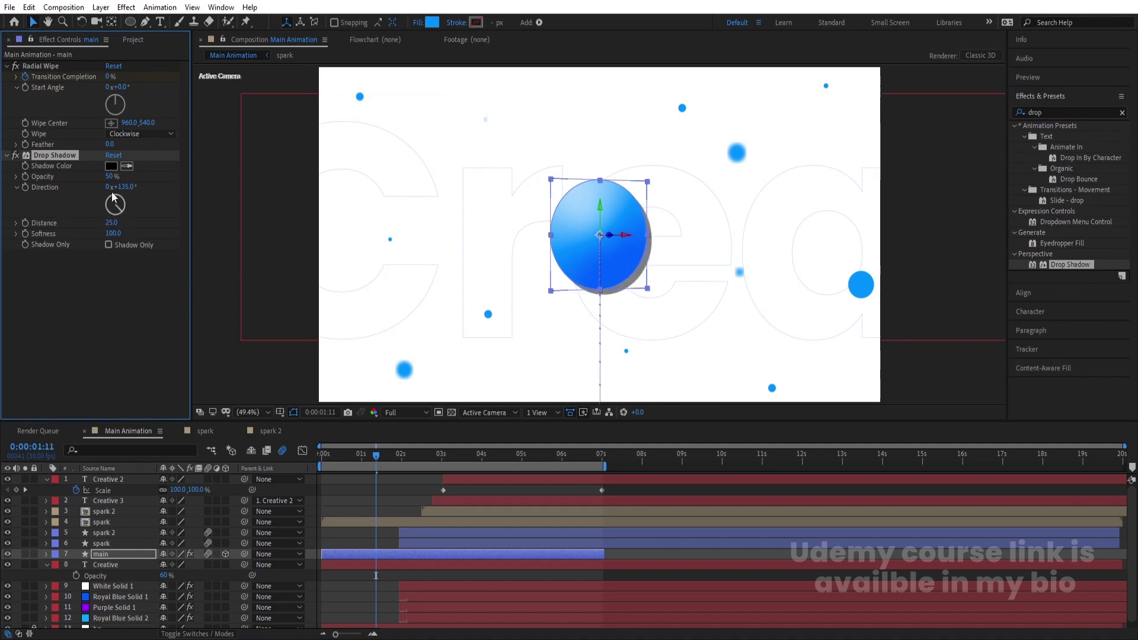
{"action": "key", "text": "Return"}
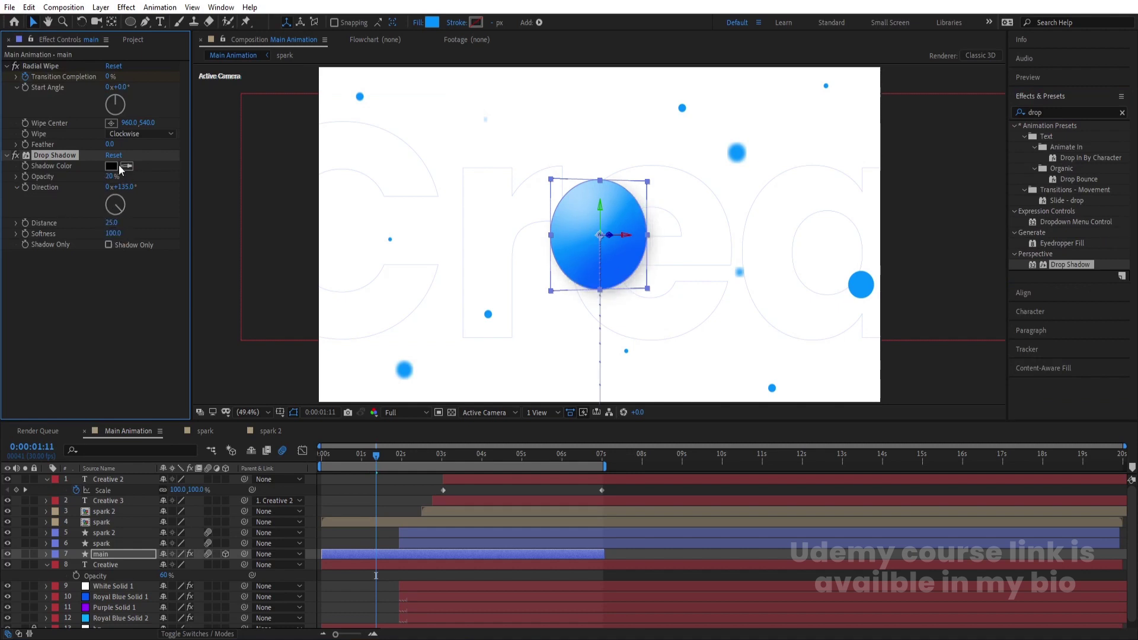
Step: Set the Shadow Color of the main circle layer's Drop Shadow to dark blue 002A5D
{"action": "left_click", "coordinate": [111, 166]}
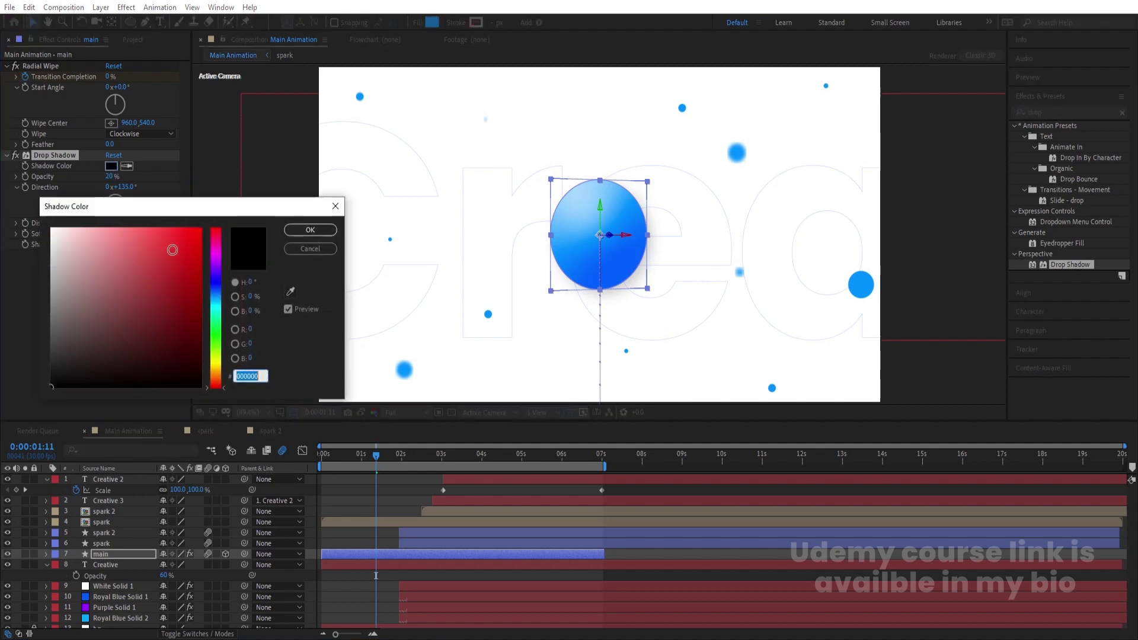
{"action": "left_click", "coordinate": [214, 299]}
{"action": "left_click_drag", "start_coordinate": [183, 323], "coordinate": [211, 329]}
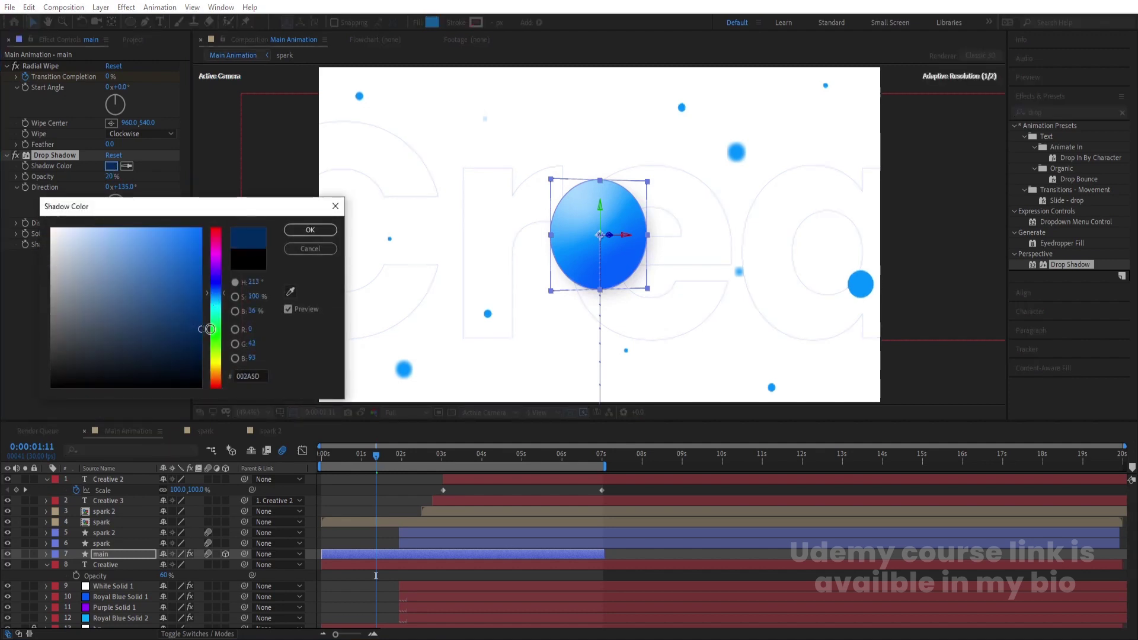
{"action": "key", "text": "Return"}
Step: Preview the animation from 0:00:01:06 to check the circle's shadow and the transition into the Creative text
{"action": "key", "text": "space"}
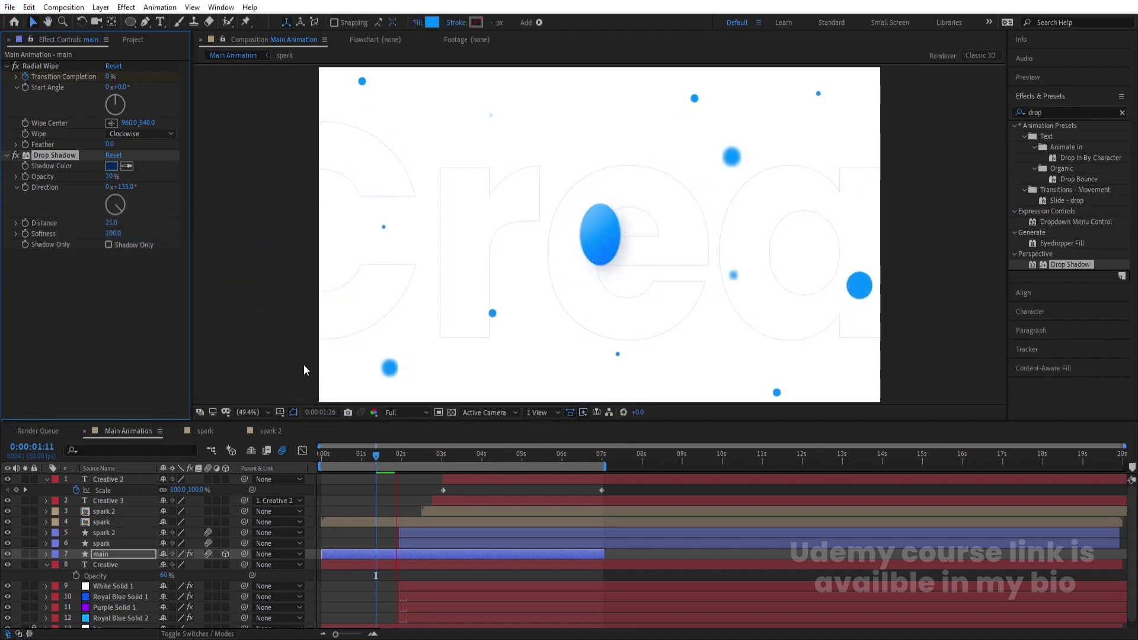
{"action": "left_click", "coordinate": [370, 467]}
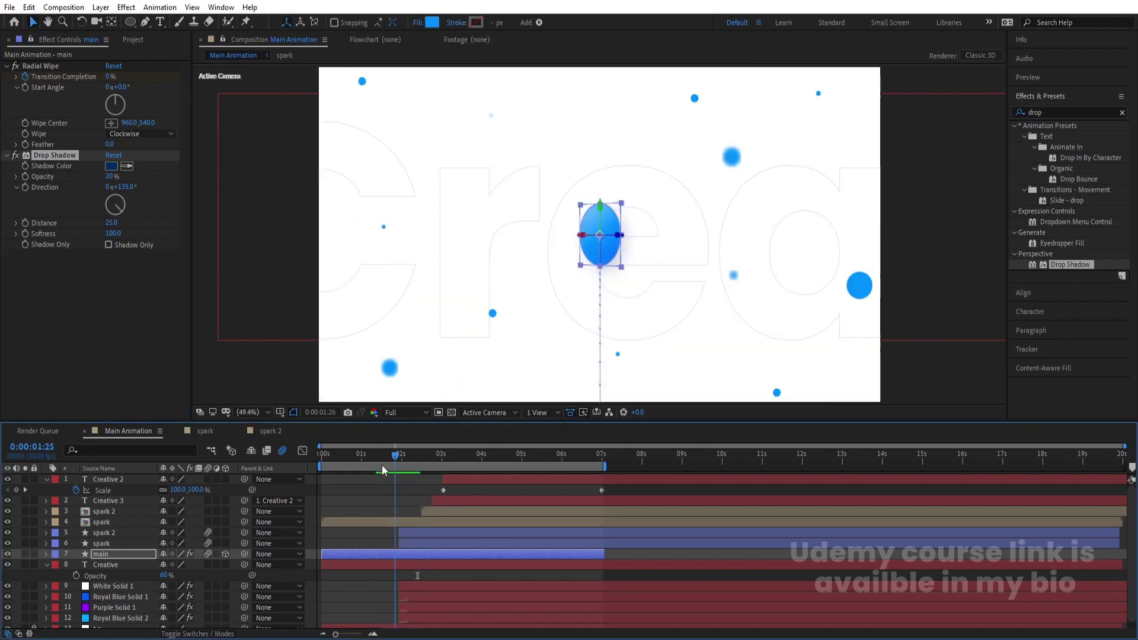
{"action": "key", "text": "space"}
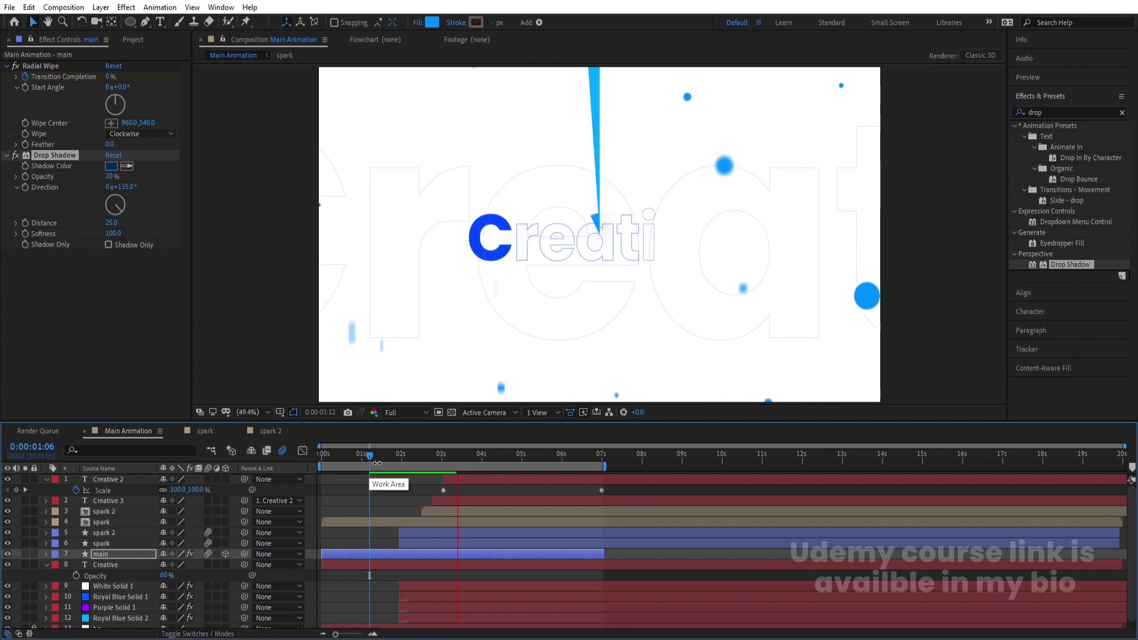
{"action": "key", "text": "space"}
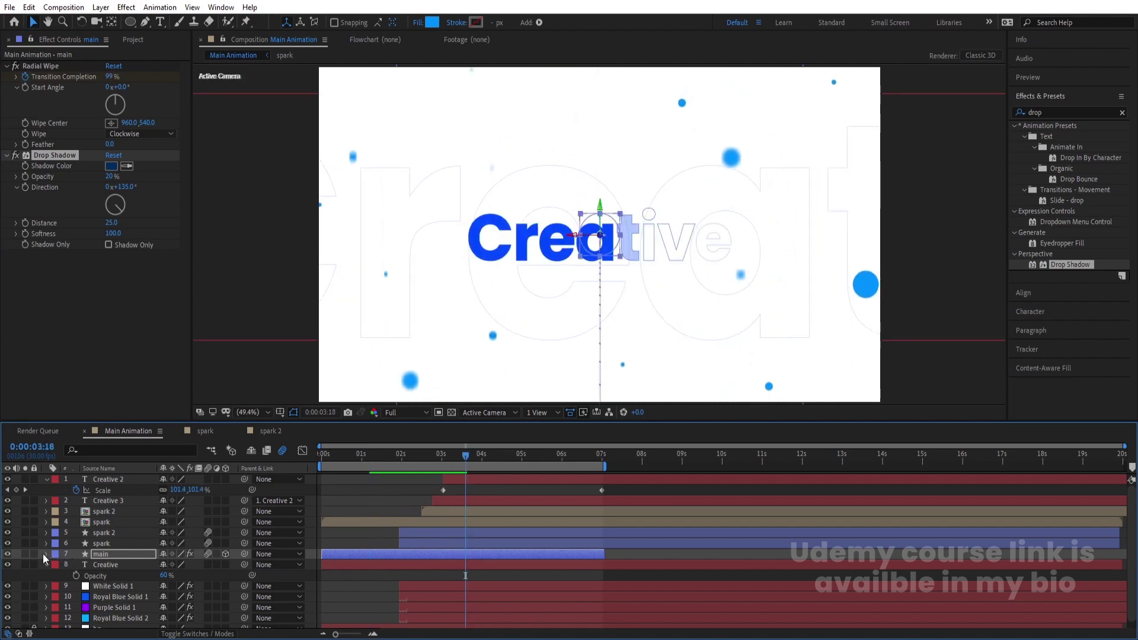
Step: Copy the main circle's Layer Styles to the Creative 2 text layer and briefly preview the text
{"action": "left_click", "coordinate": [46, 554]}
{"action": "left_click", "coordinate": [81, 544]}
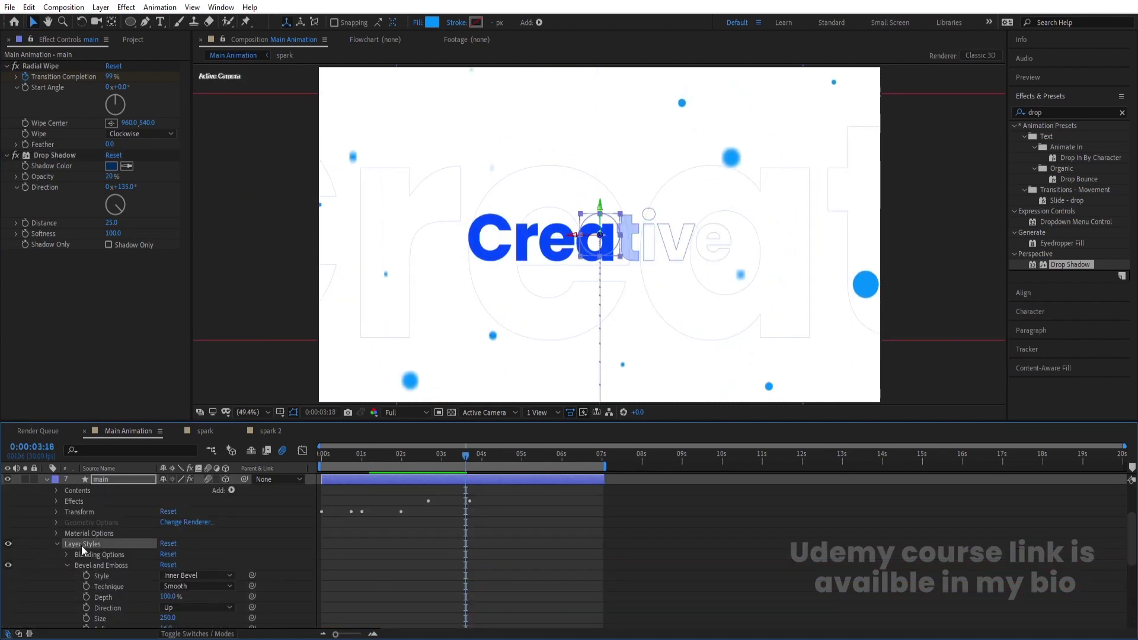
{"action": "scroll", "coordinate": [346, 543], "scroll_direction": "up", "scroll_amount": 3}
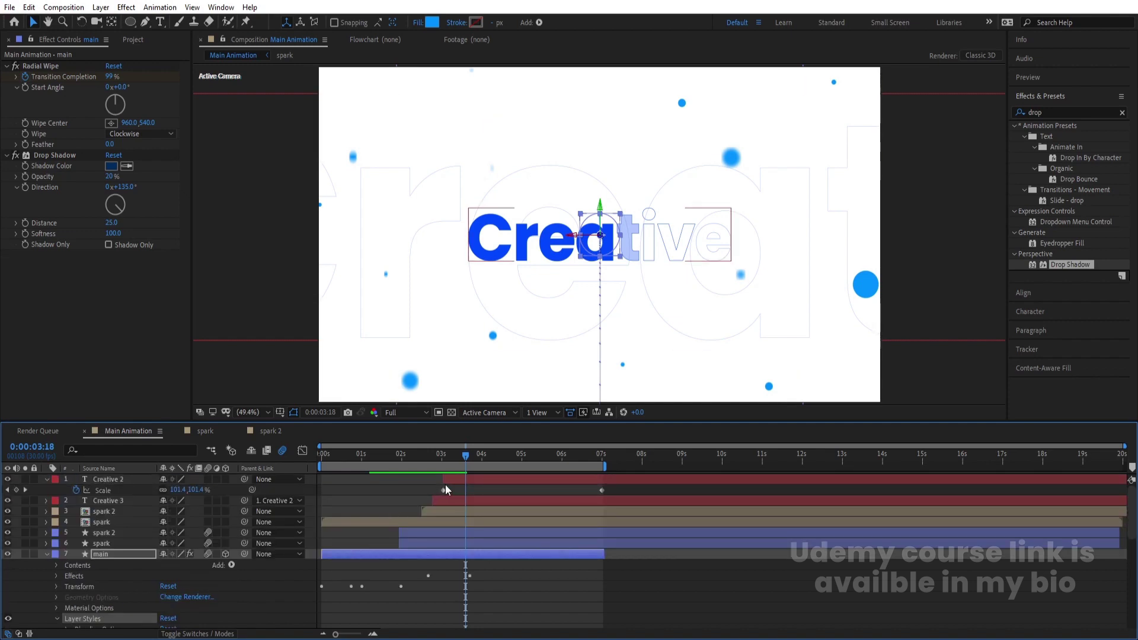
{"action": "left_click", "coordinate": [448, 483]}
{"action": "key", "text": "ctrl+v"}
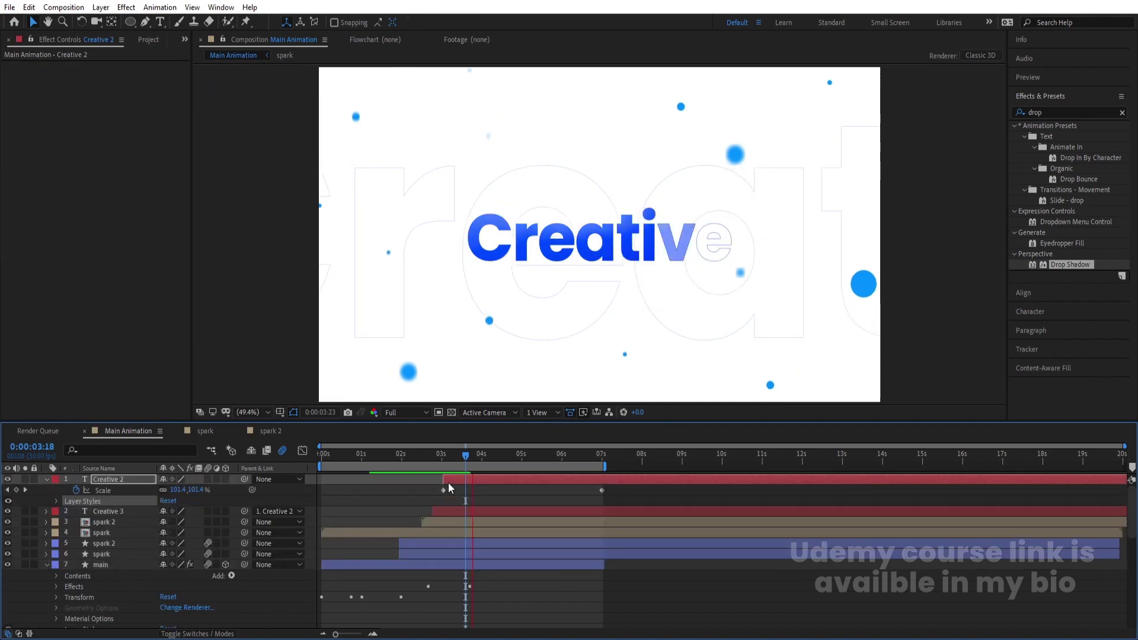
{"action": "key", "text": "space"}
Step: Collapse the expanded properties of all timeline layers and preview the shaded Creative text from 0:00:04:02
{"action": "left_click", "coordinate": [365, 488]}
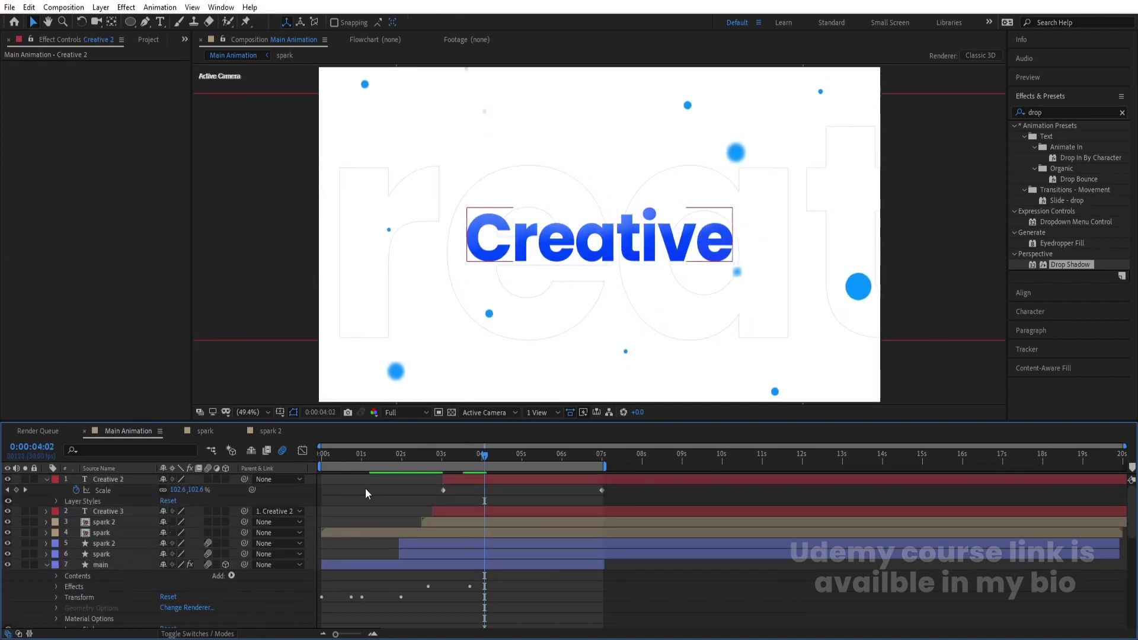
{"action": "key", "text": "u"}
{"action": "key", "text": "u"}
{"action": "key", "text": "u"}
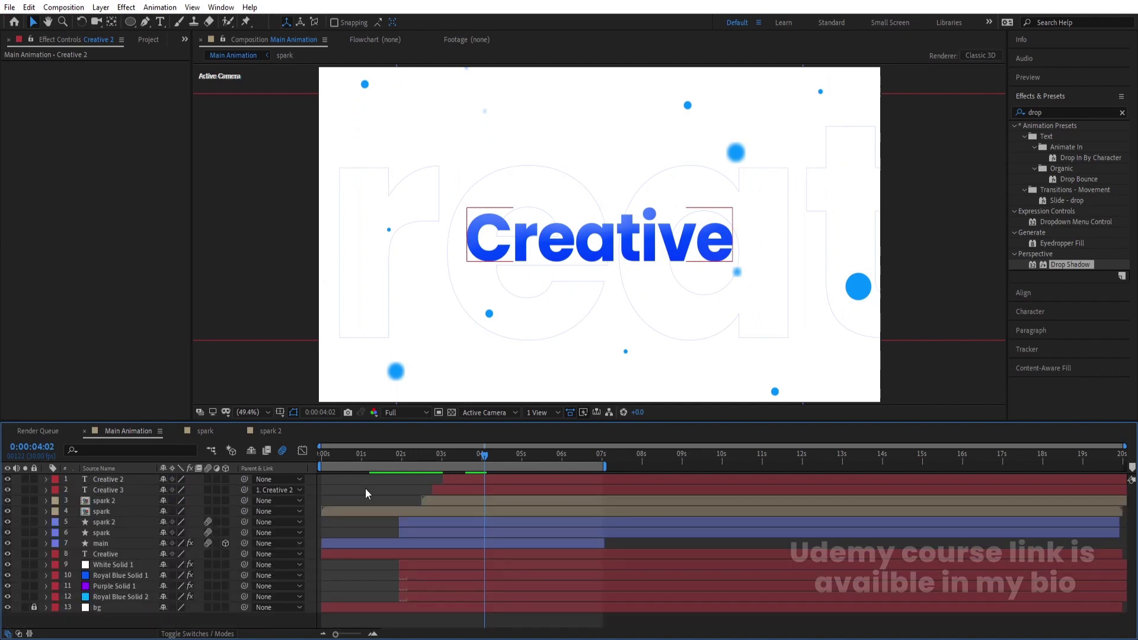
{"action": "key", "text": "space"}
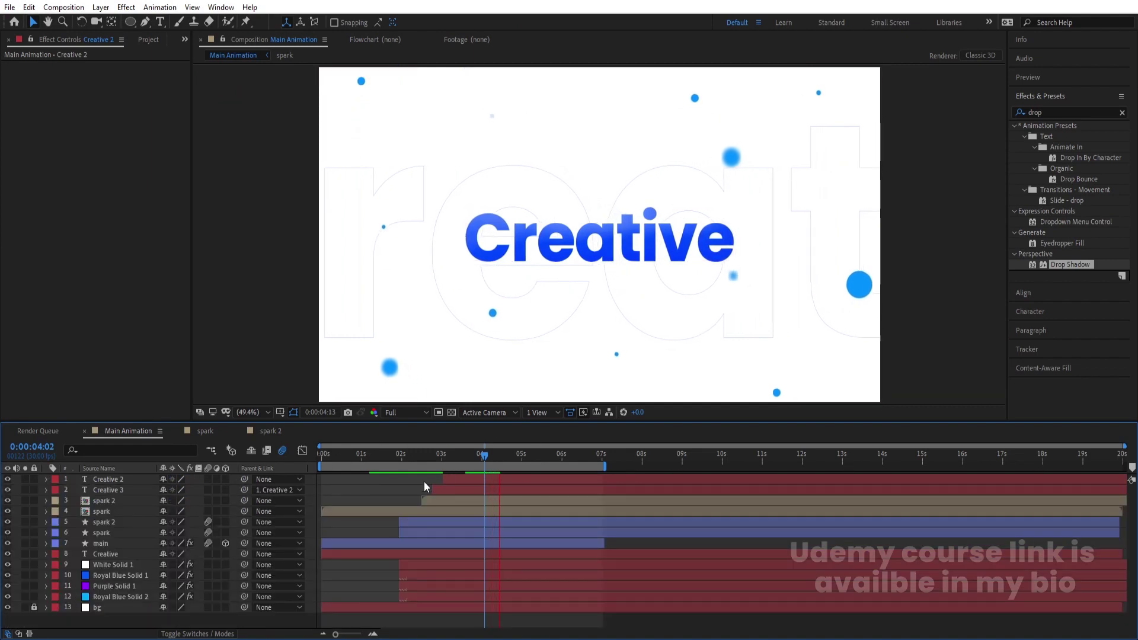